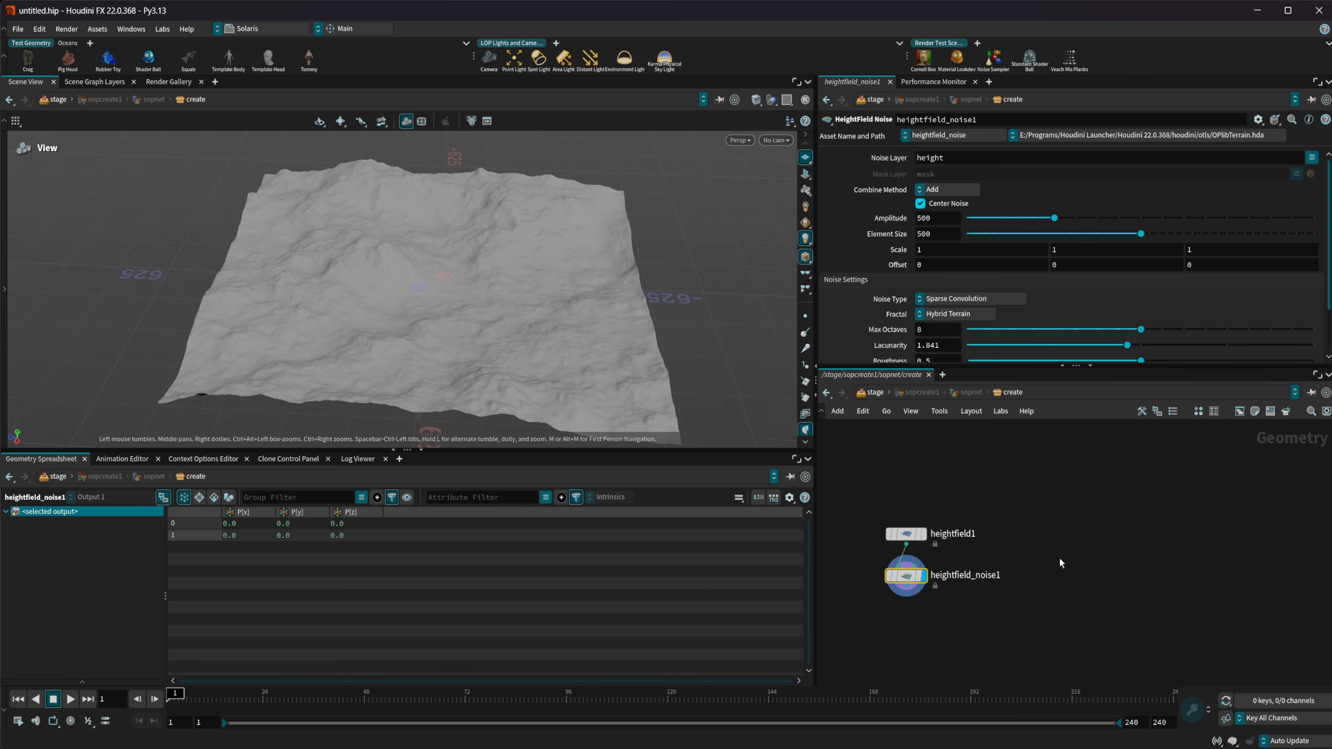
# Step: Add a HeightField COP Network node beside the heightfield and heightfield noise nodes
pyautogui.press('Tab')
pyautogui.write('hf')
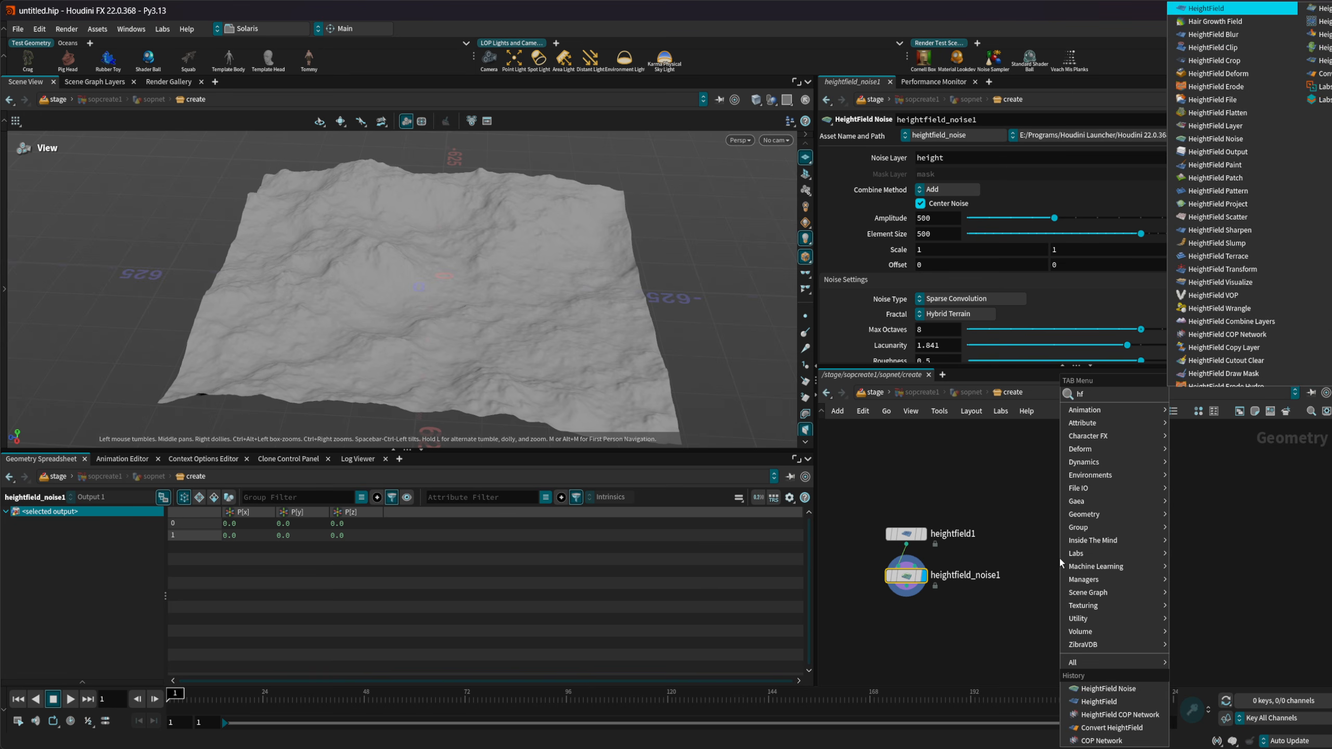
pyautogui.write(' cop')
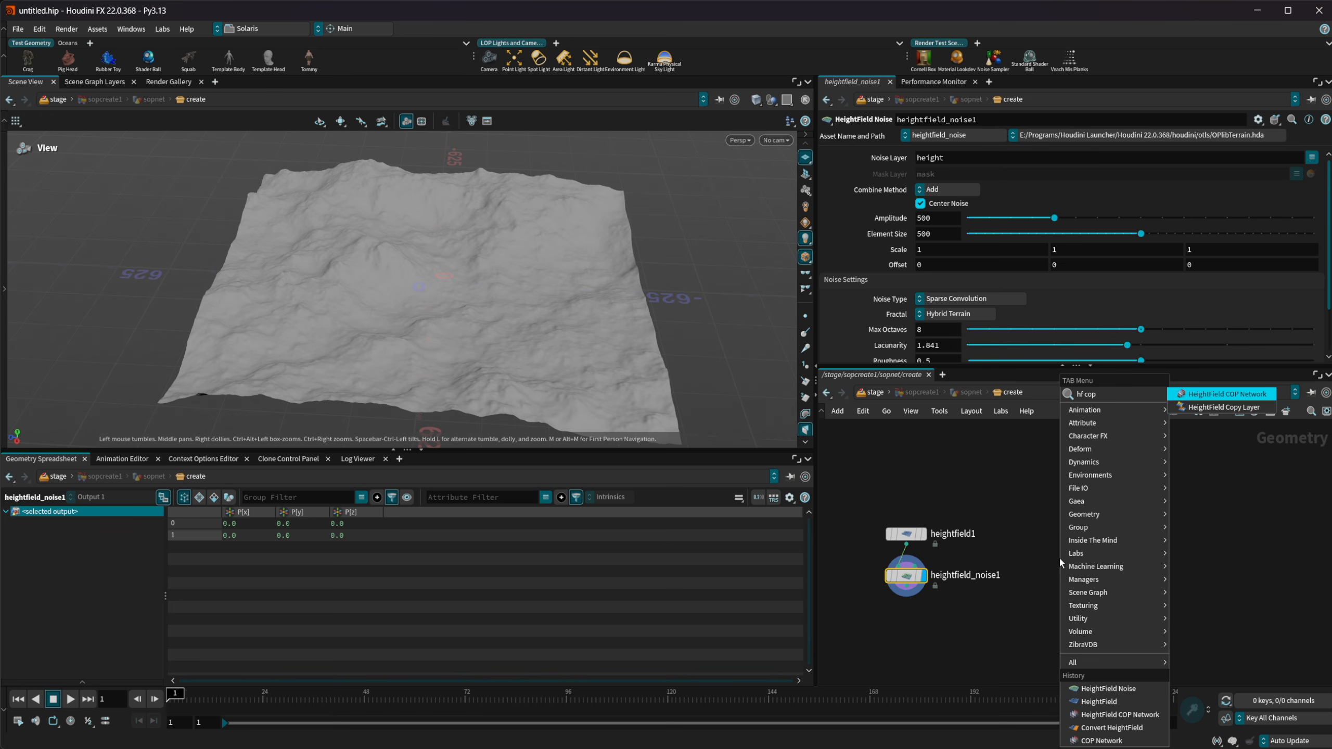
pyautogui.click(1207, 397)
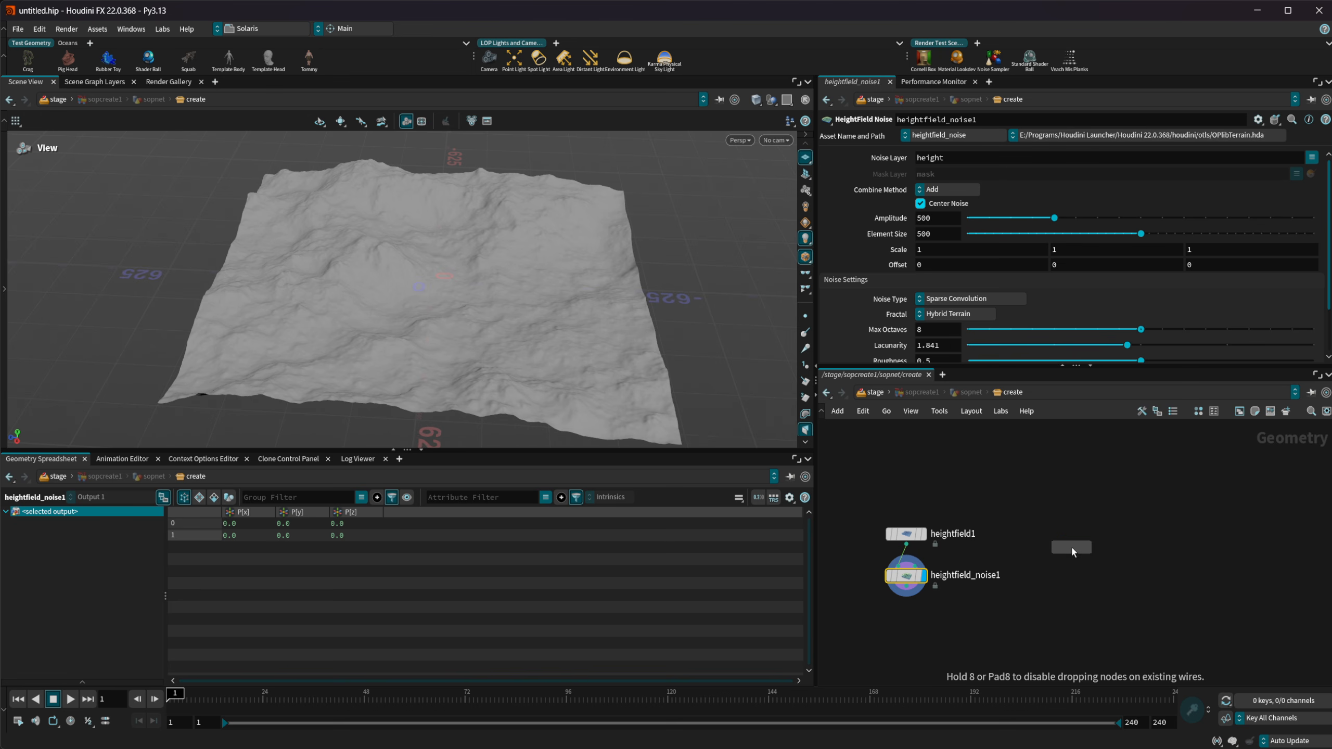
pyautogui.click(1081, 548)
pyautogui.moveTo(1083, 549); pyautogui.dragTo(1080, 569)
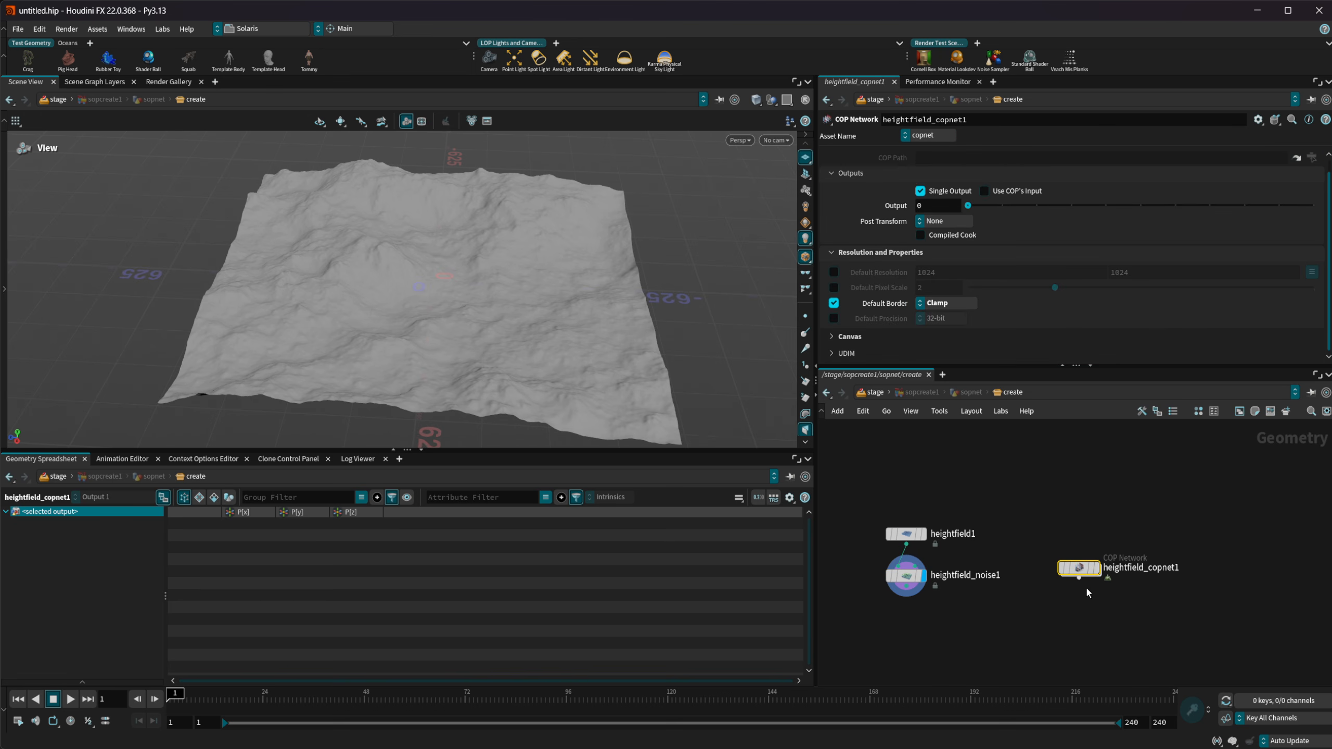
pyautogui.scroll(2, 1087, 589)
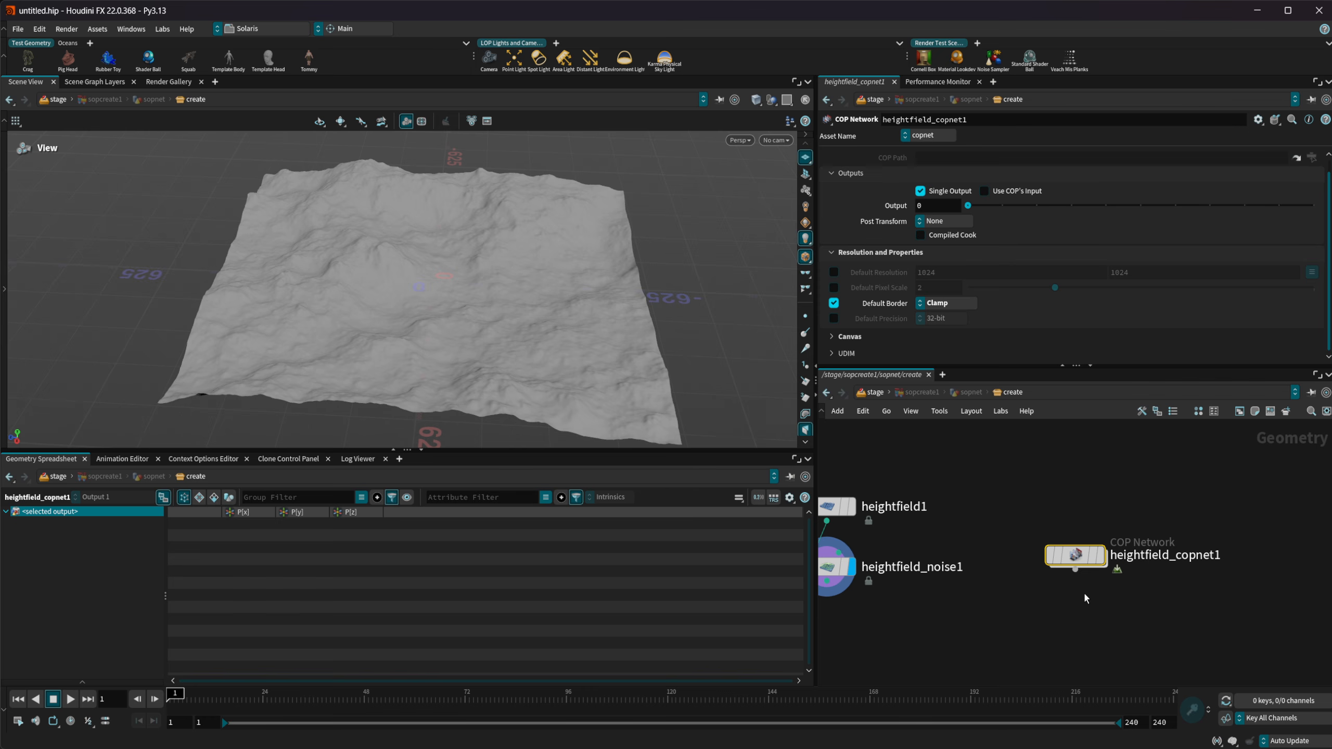
# Step: Expand the COP network's Canvas settings and examine its default border, canvas and scale options
pyautogui.scroll(1, 897, 288)
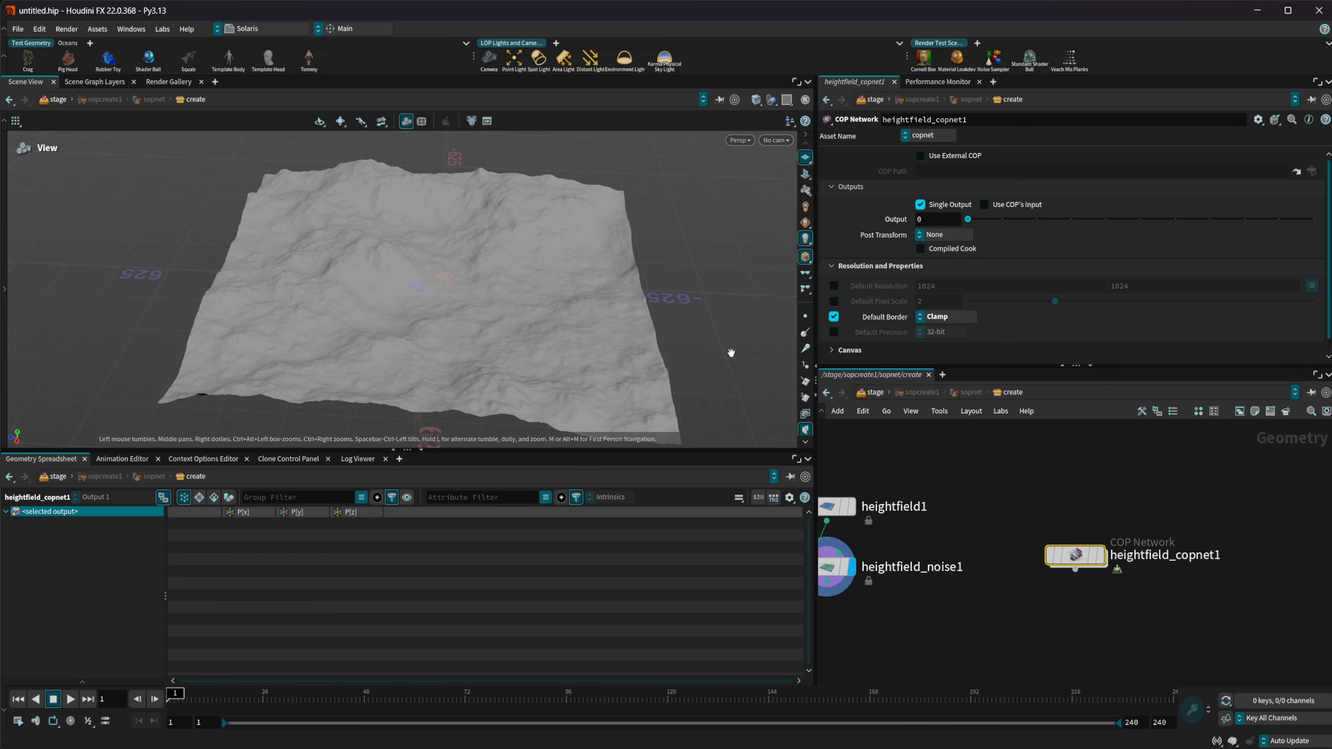
pyautogui.scroll(-1, 872, 312)
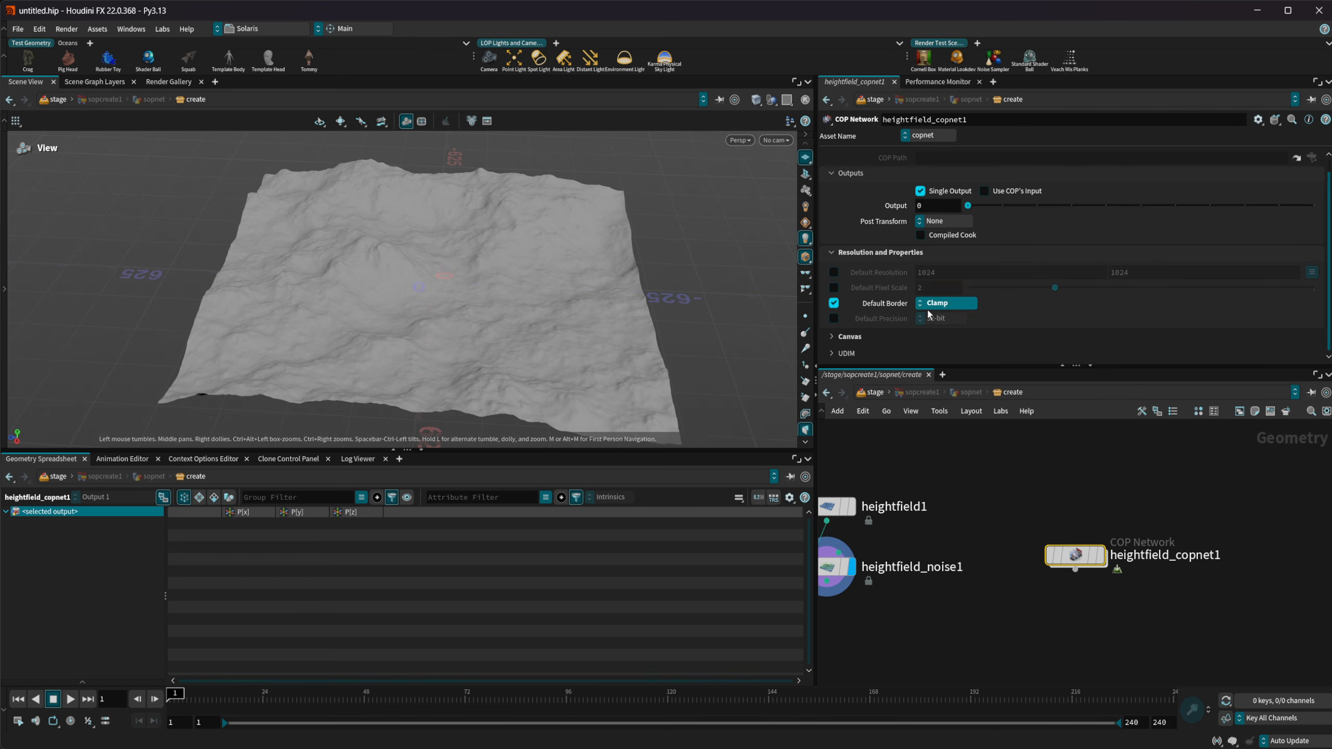
pyautogui.click(839, 340)
pyautogui.scroll(-4, 860, 302)
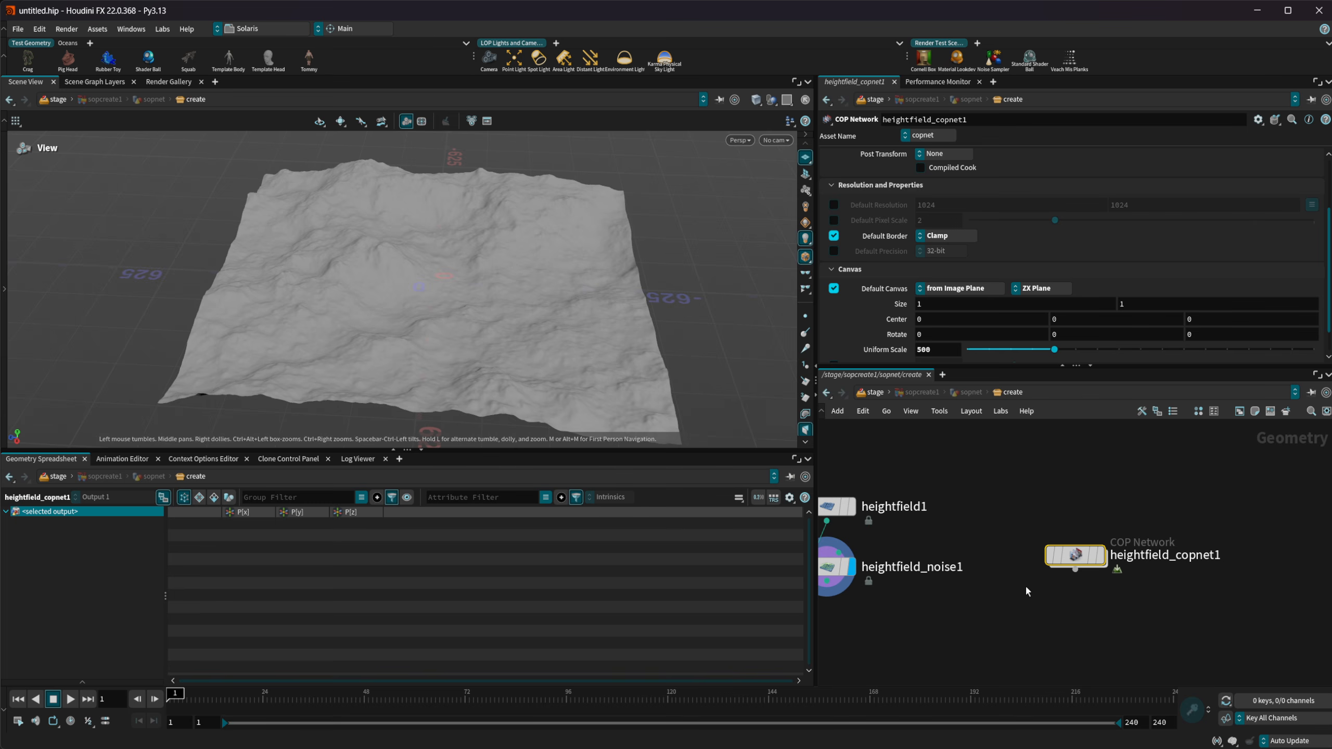
# Step: Enter the heightfield COP network and add a HeightField Noise node
pyautogui.doubleClick(1078, 556)
pyautogui.press('Tab')
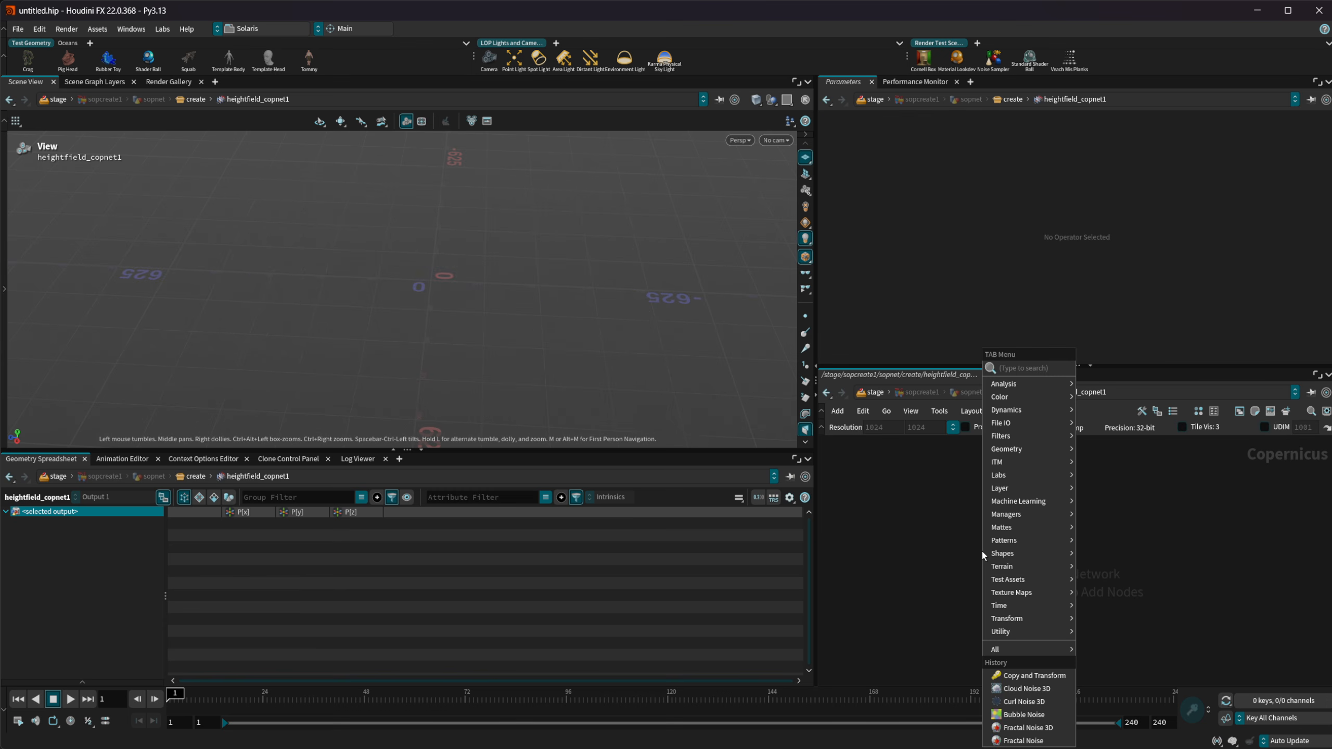
pyautogui.write('hf')
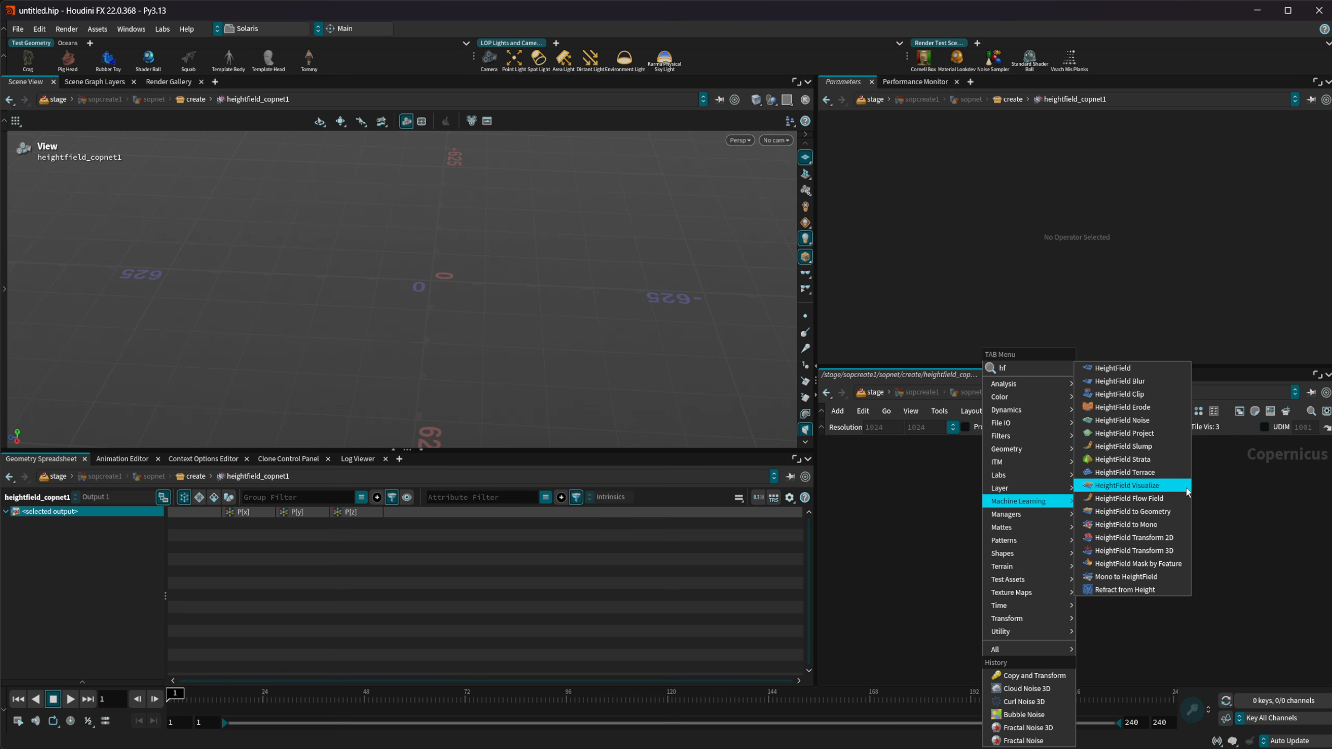
pyautogui.click(1155, 428)
pyautogui.click(1056, 571)
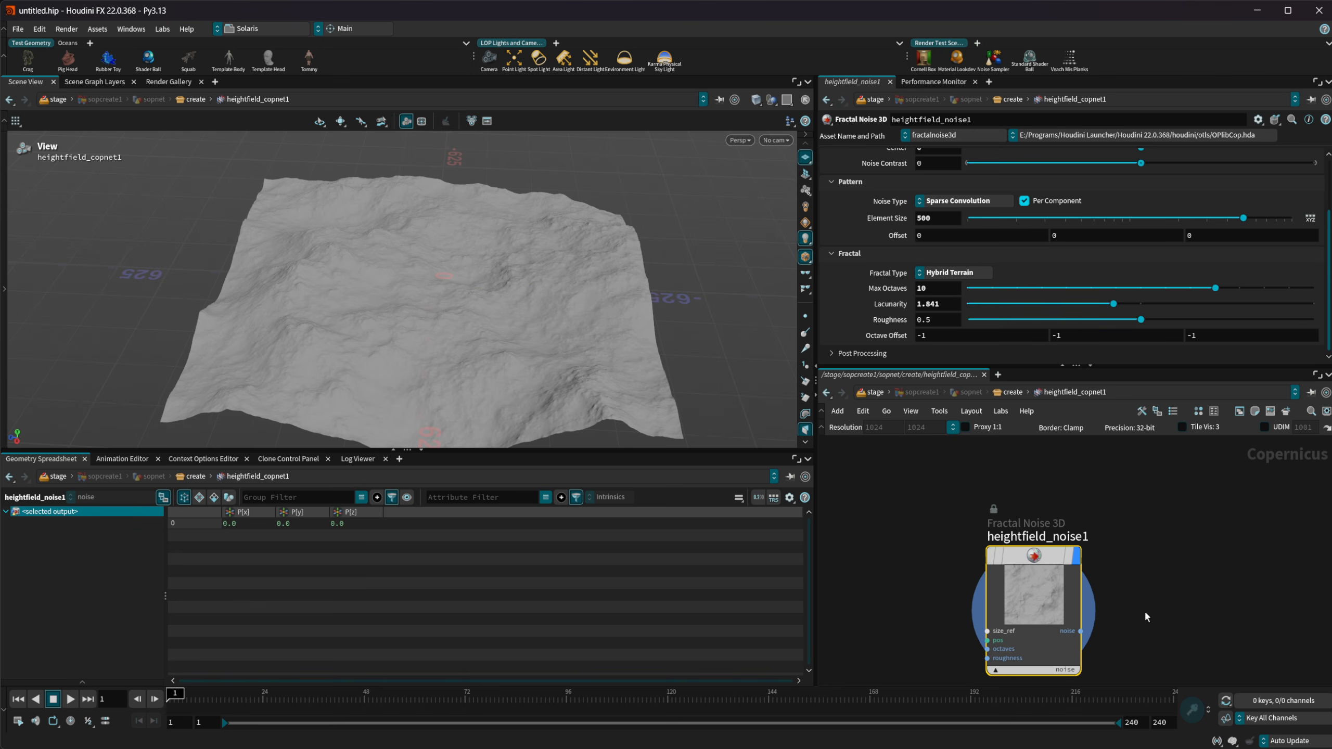
# Step: Examine the terrain and the heightfield noise node's Type Info, Range, Pattern and Fractal settings
pyautogui.scroll(3, 871, 256)
pyautogui.moveTo(1174, 613); pyautogui.dragTo(1134, 597, button='middle')
pyautogui.moveTo(417, 357); pyautogui.dragTo(491, 430)
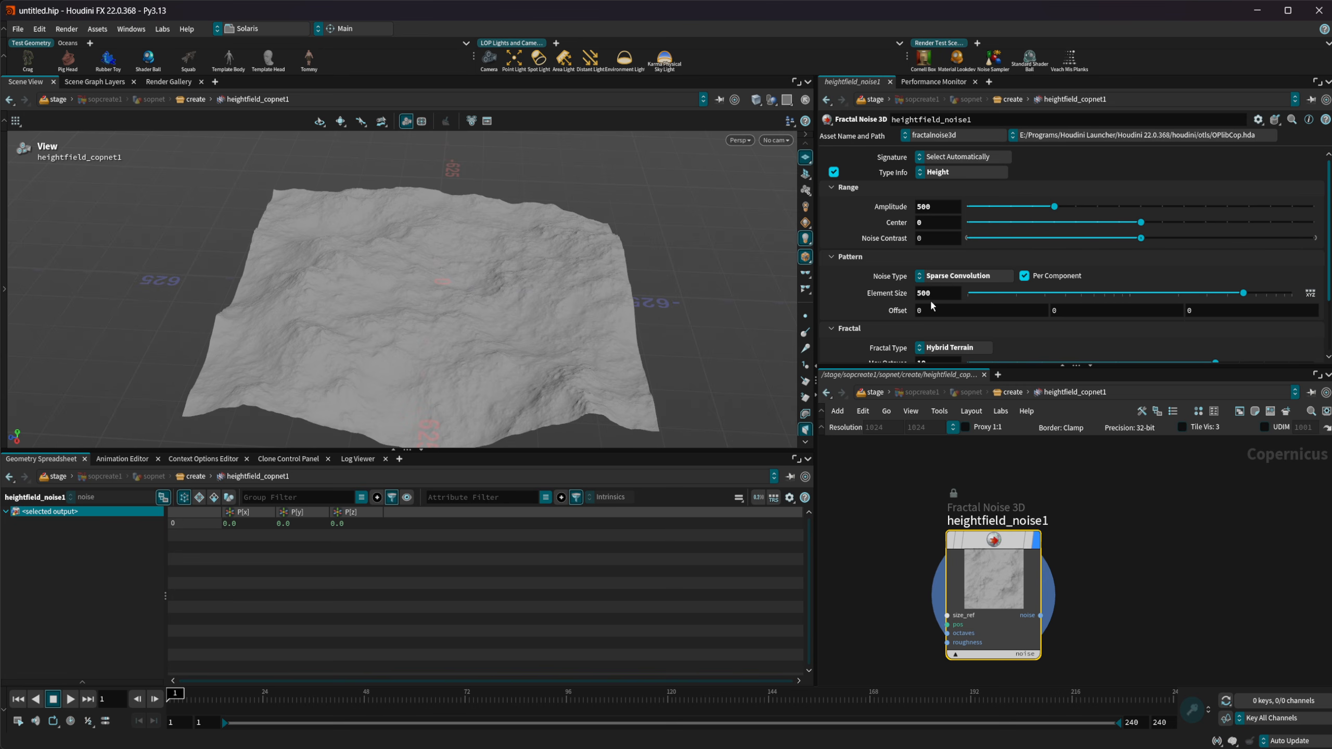
pyautogui.scroll(-2, 937, 344)
pyautogui.scroll(-3, 937, 319)
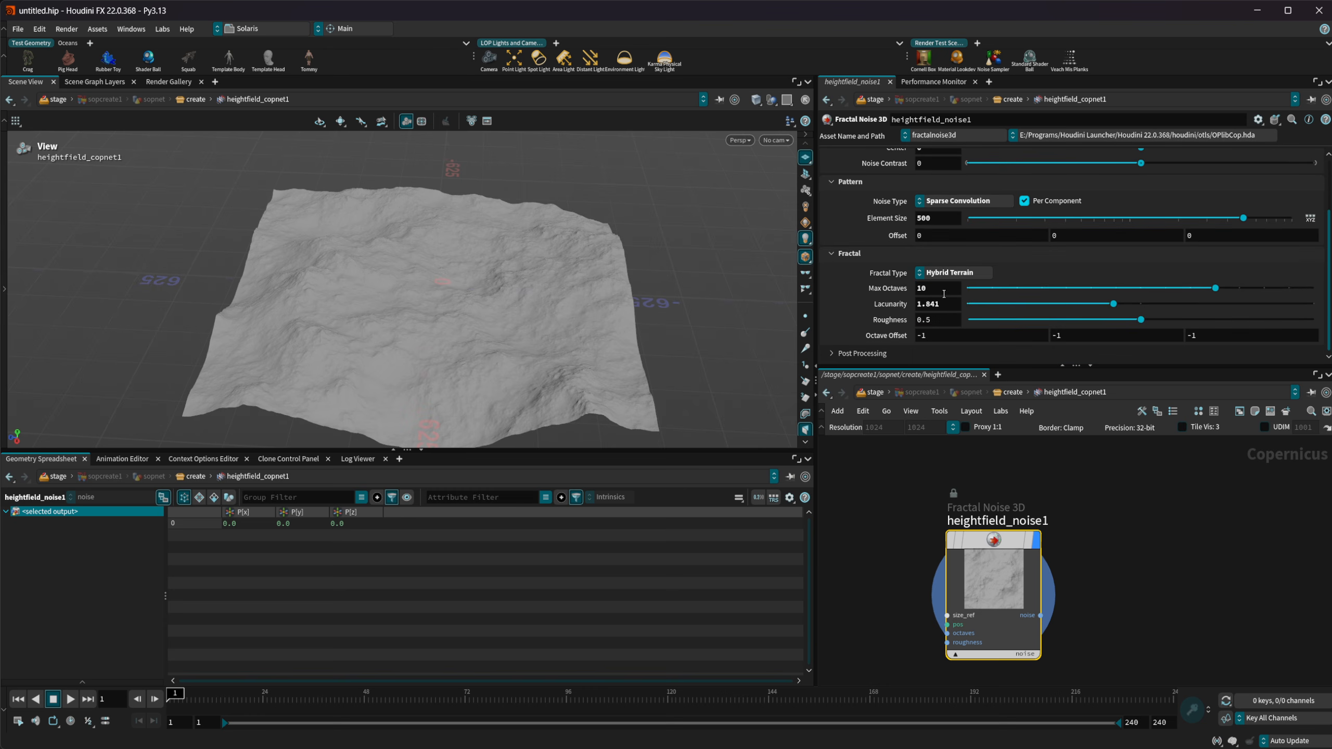
# Step: Add a Fractal Noise 3D node below the heightfield noise node
pyautogui.moveTo(1150, 579); pyautogui.dragTo(1122, 504, button='middle')
pyautogui.press('Tab')
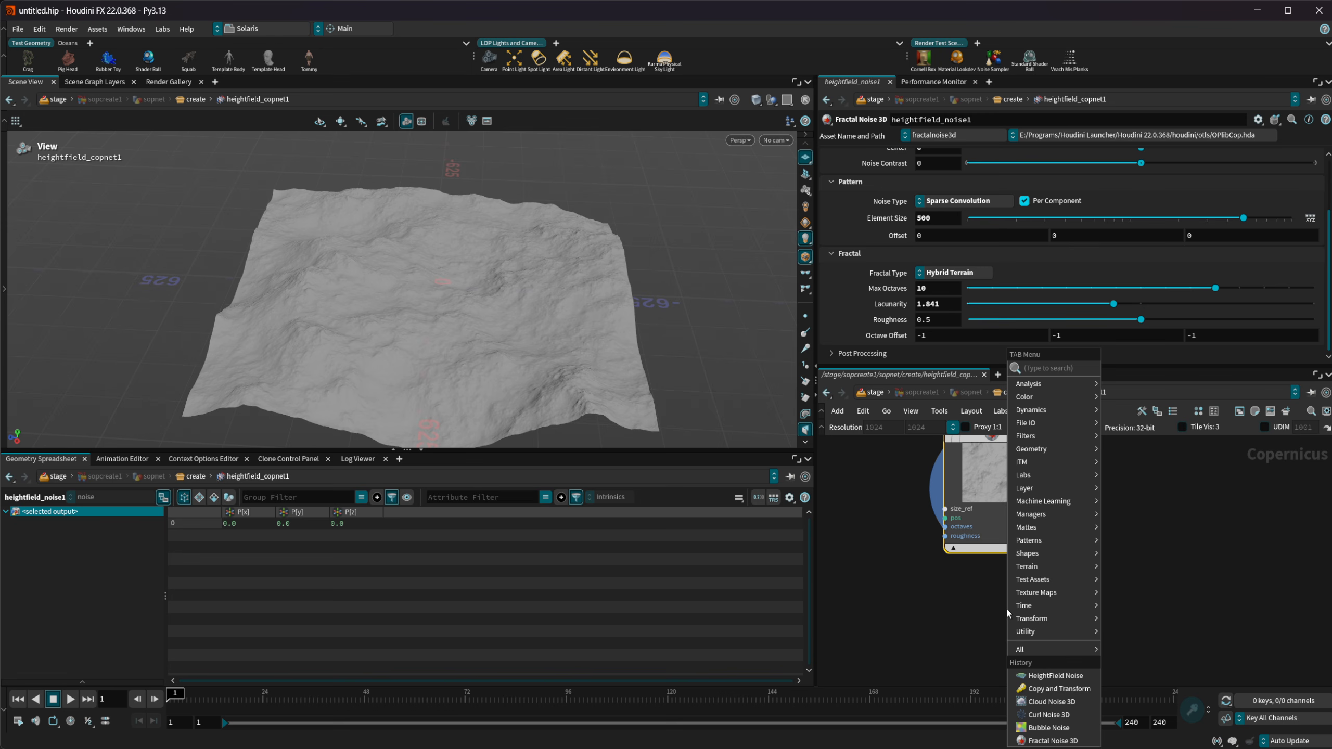
pyautogui.write('frac')
pyautogui.press('Down')
pyautogui.press('Down')
pyautogui.press('Return')
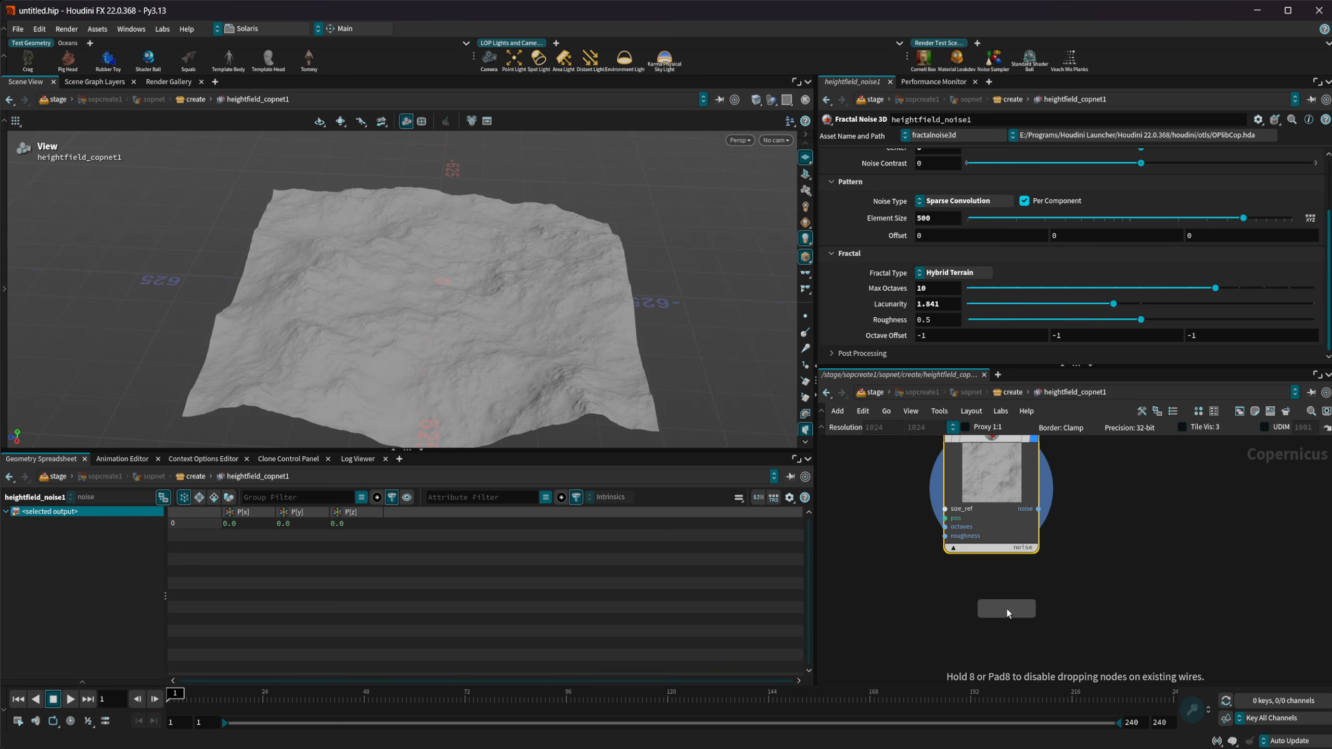
pyautogui.click(1005, 607)
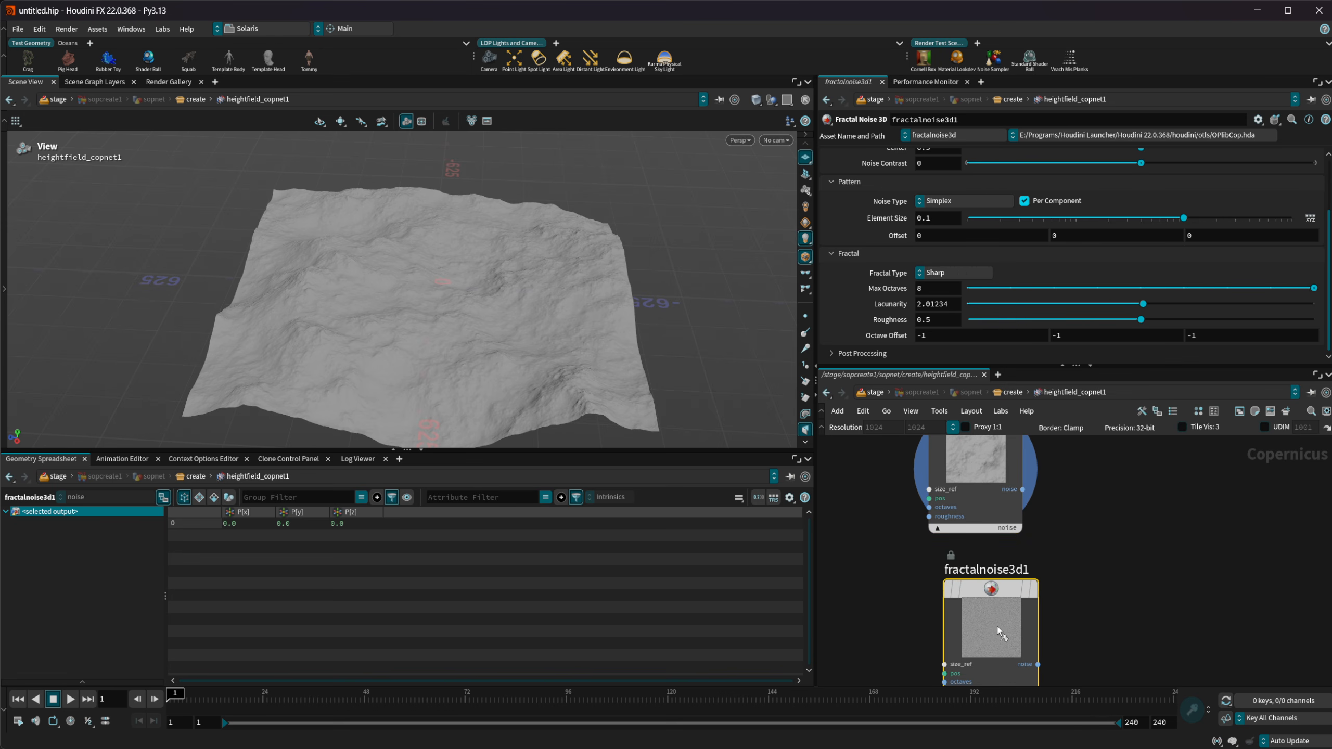
# Step: Display the new fractal noise node and set both its amplitude and element size to 500
pyautogui.scroll(2, 897, 270)
pyautogui.moveTo(936, 209); pyautogui.dragTo(871, 209)
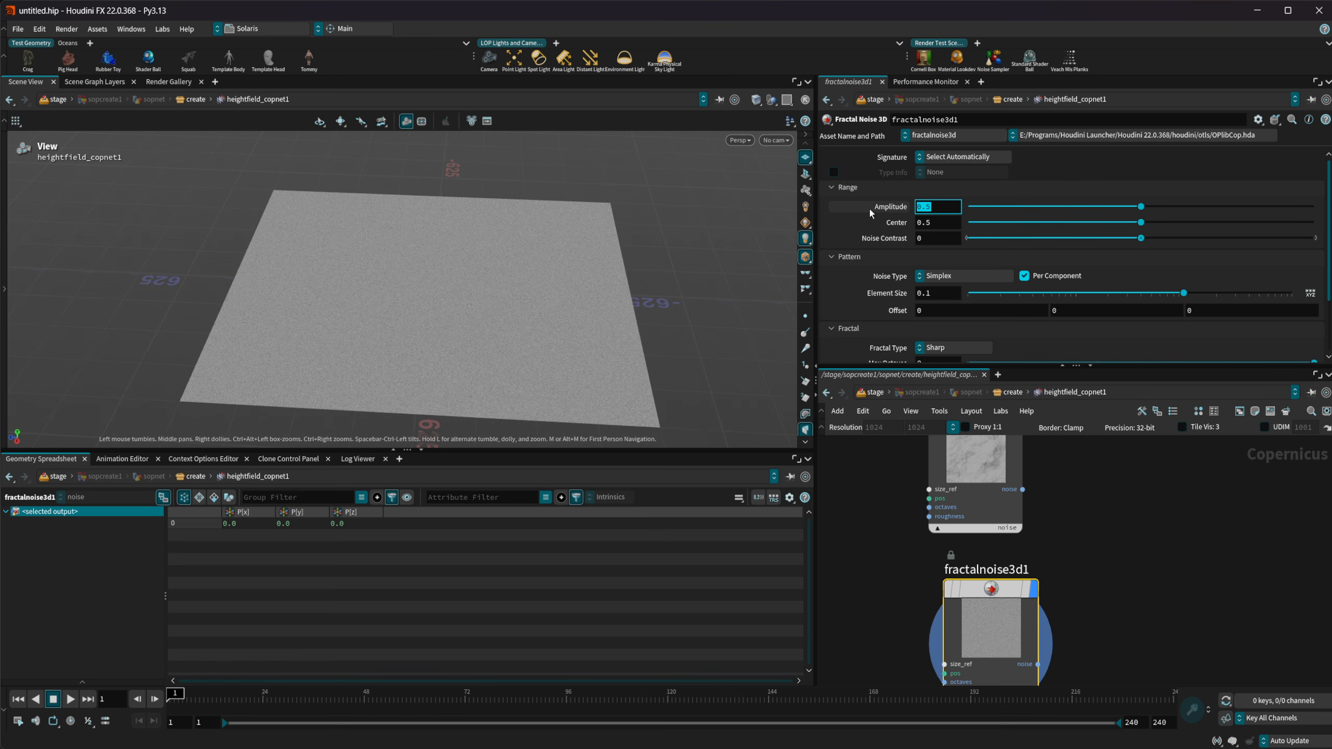
pyautogui.write('500')
pyautogui.press('Return')
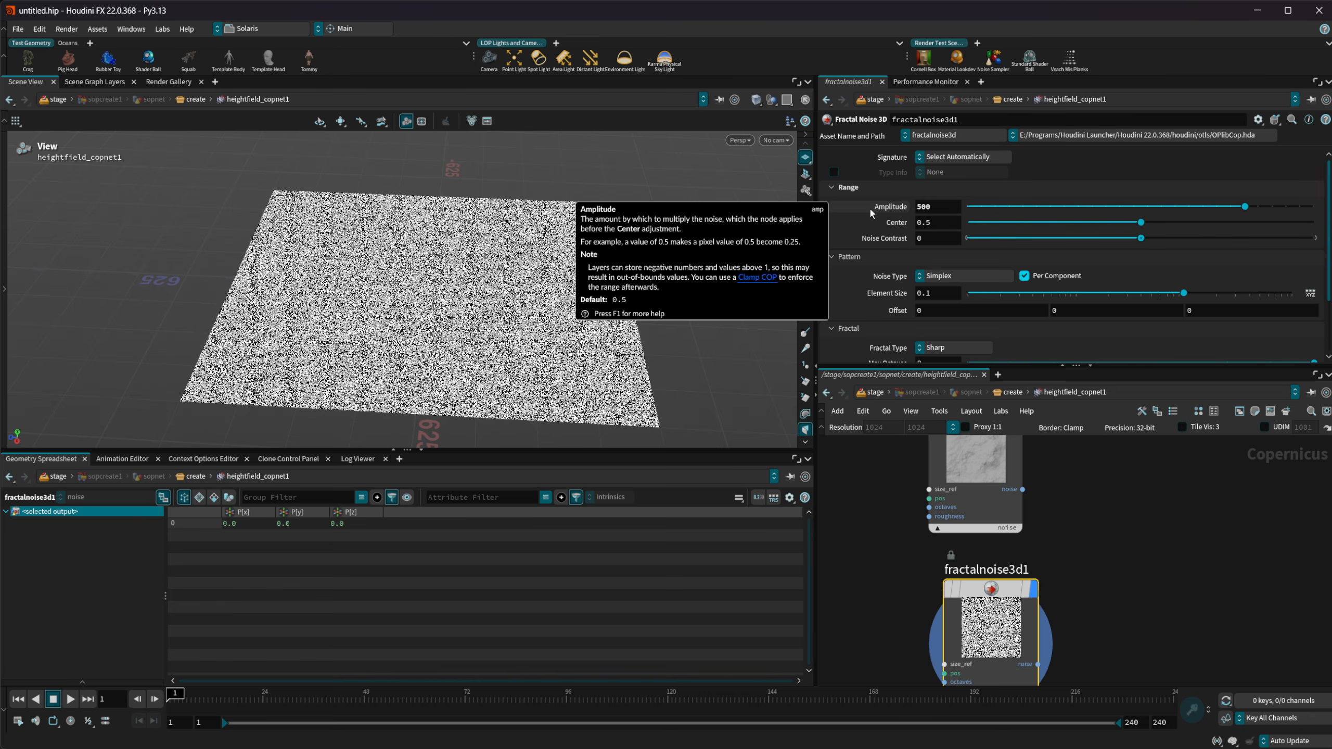
pyautogui.moveTo(949, 299); pyautogui.dragTo(876, 304)
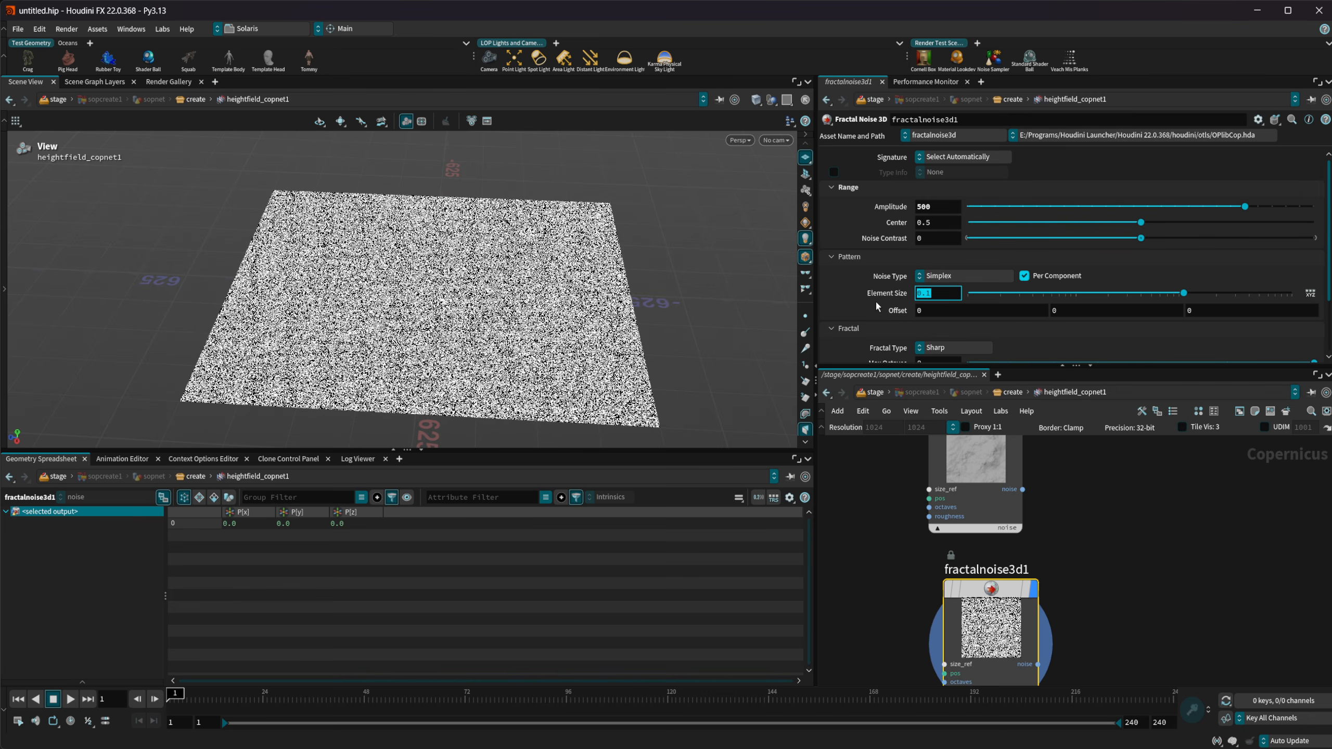
pyautogui.write('500')
pyautogui.press('Return')
# Step: Change the fractal noise node's noise type to Sparse Convolution
pyautogui.click(972, 276)
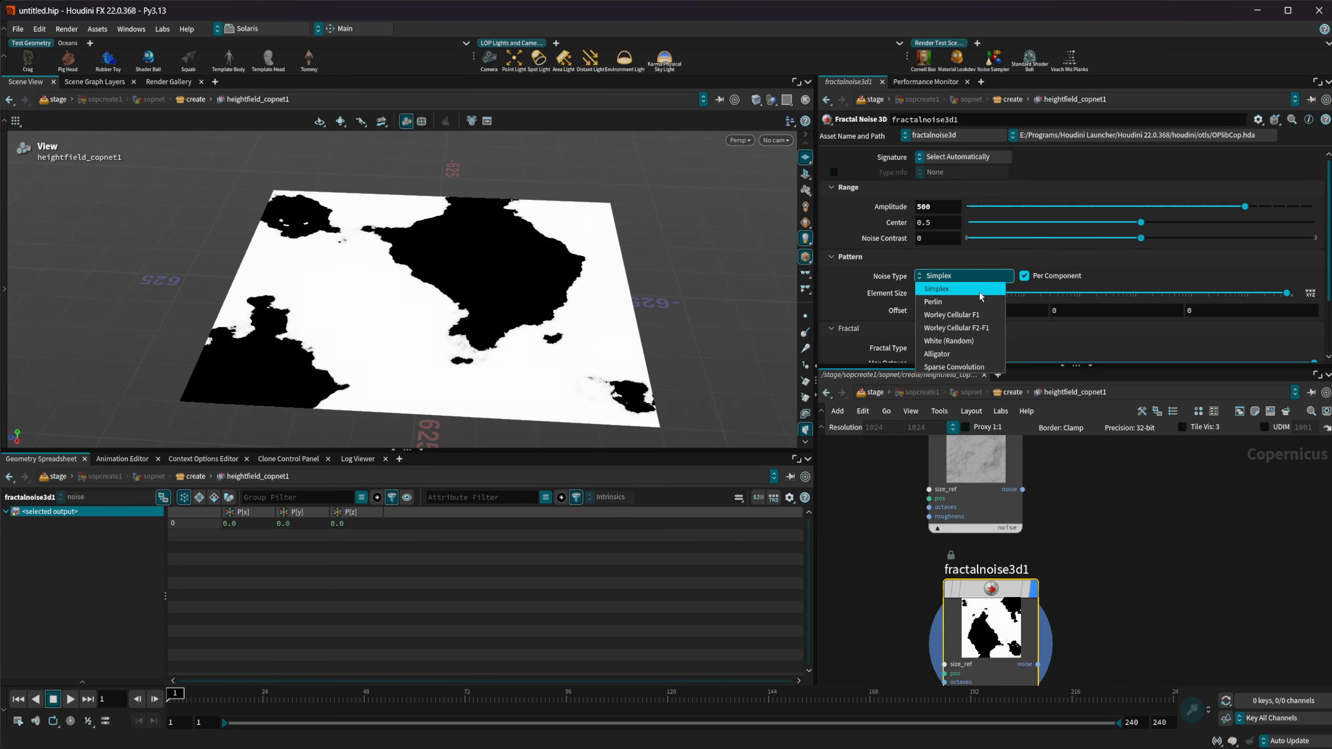
pyautogui.click(919, 329)
pyautogui.scroll(-2, 849, 305)
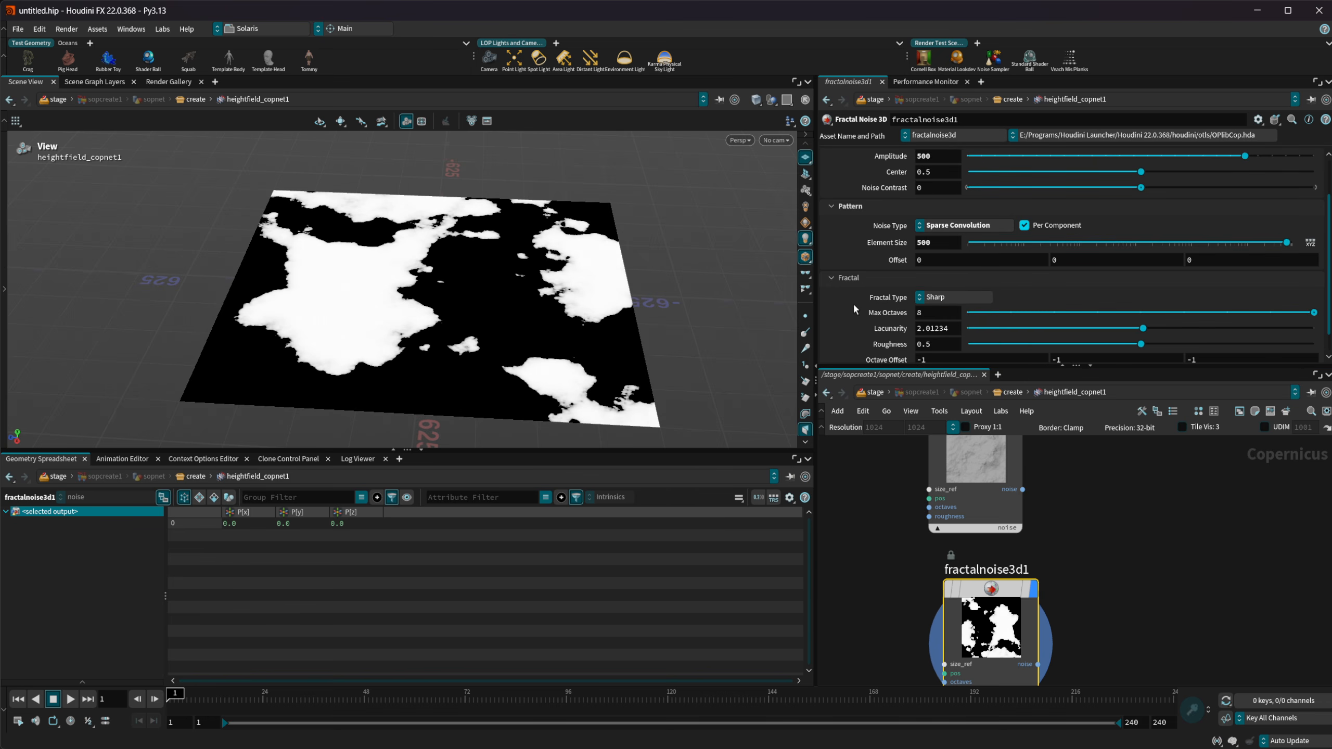
pyautogui.moveTo(345, 330); pyautogui.dragTo(383, 355)
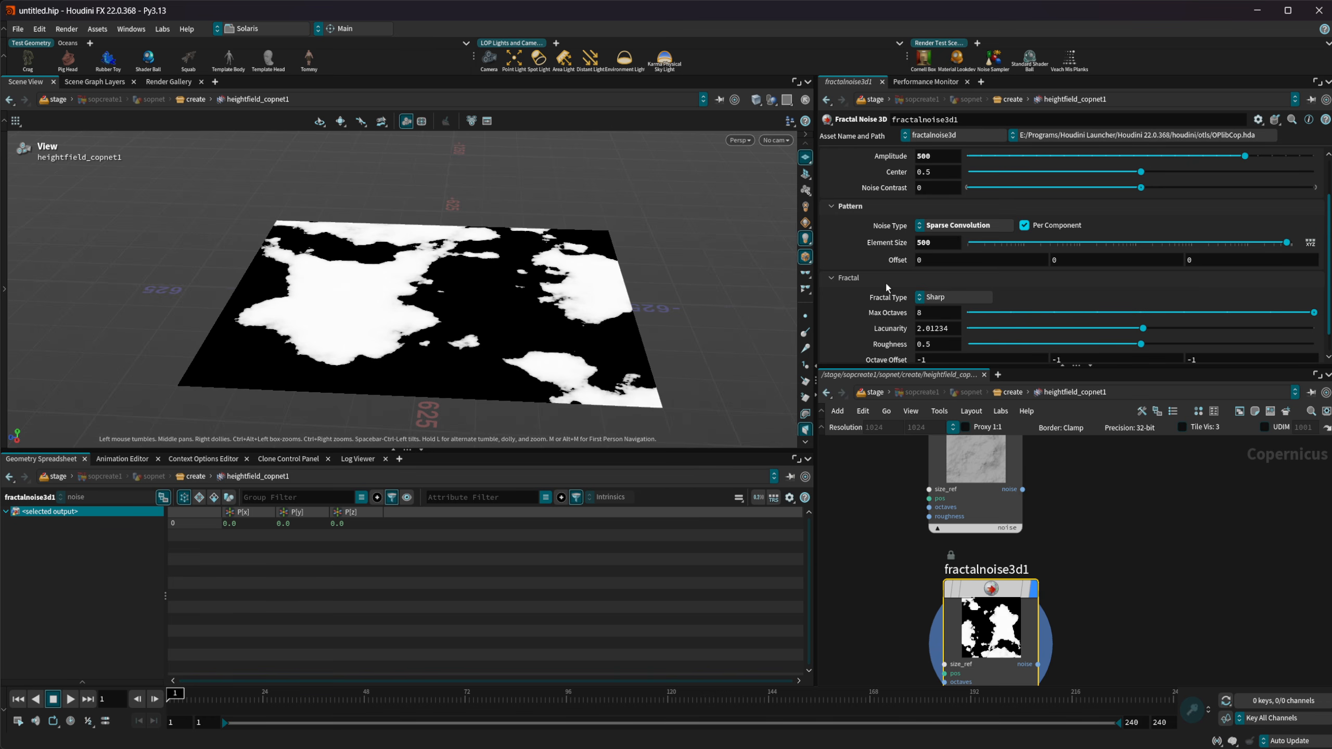
# Step: Enable Type Info on the fractal noise node and set it to Height
pyautogui.scroll(2, 886, 288)
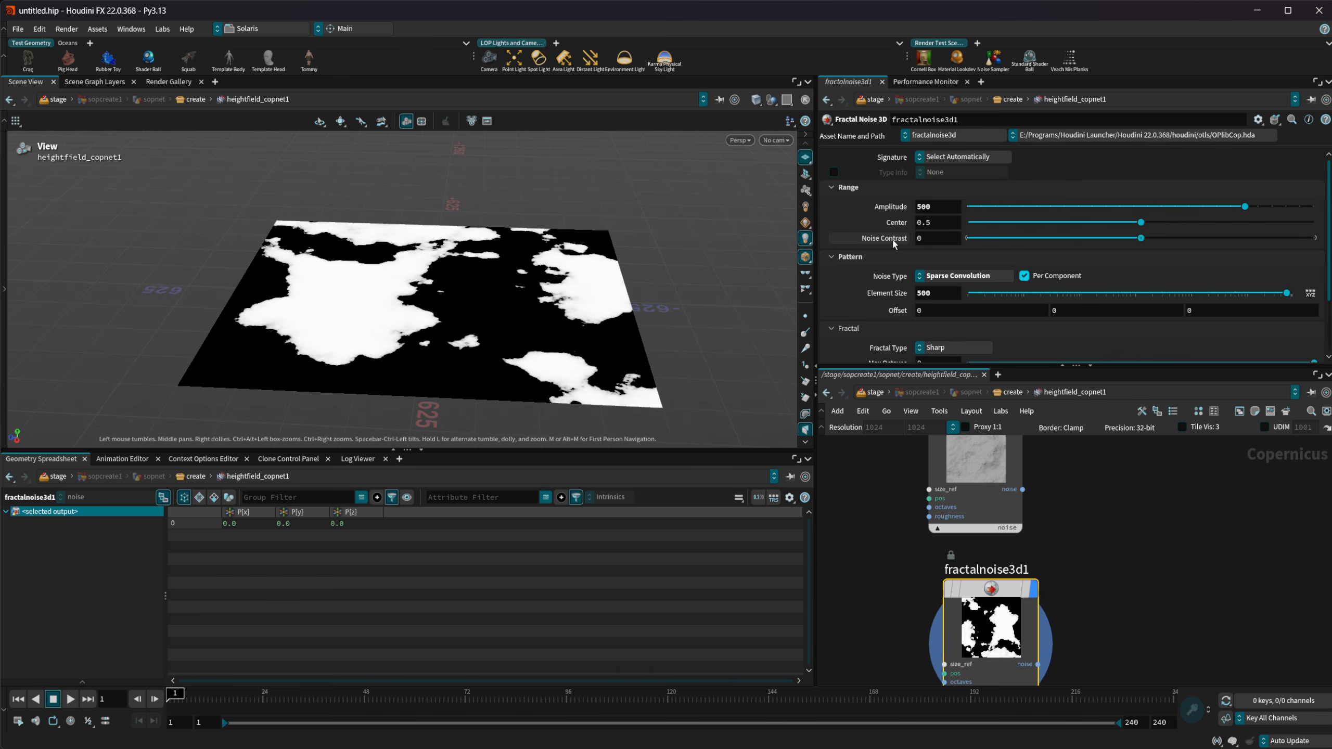
pyautogui.click(833, 172)
pyautogui.click(949, 173)
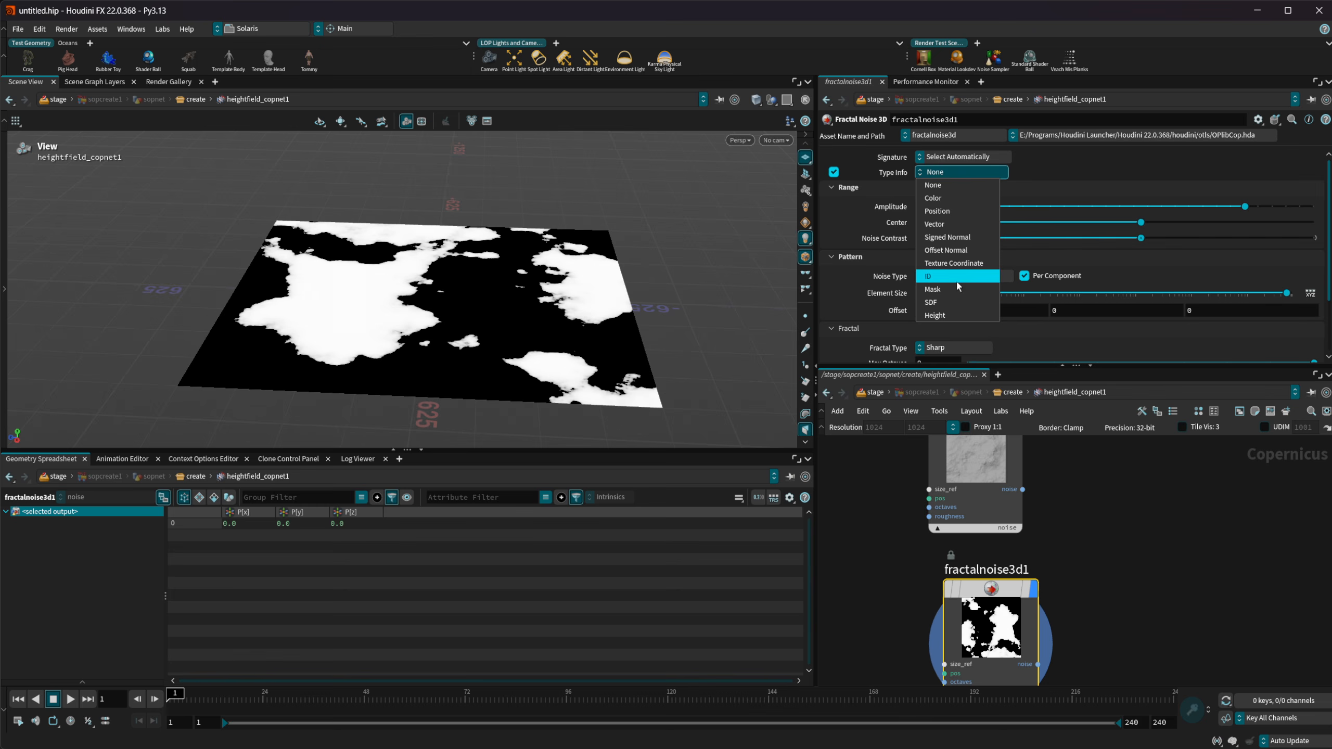
pyautogui.click(935, 315)
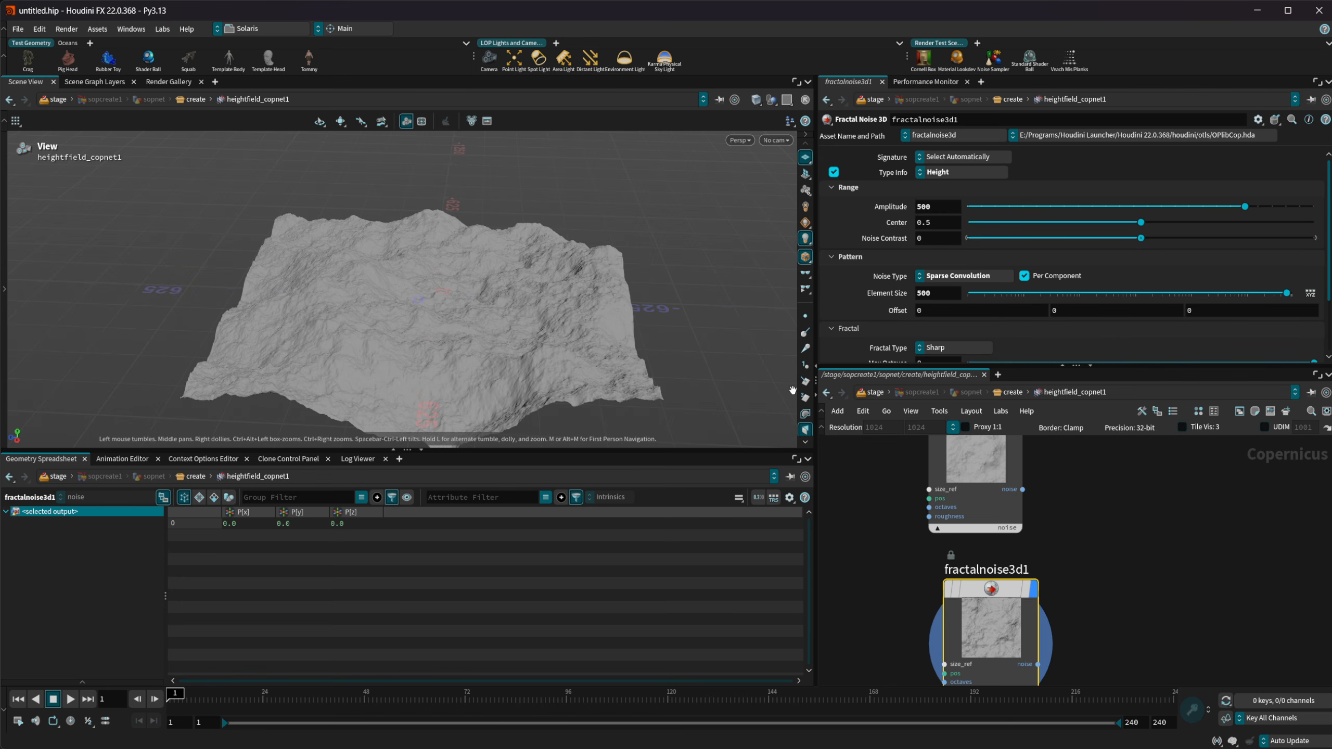
# Step: Set the fractal noise node's fractal type to Hybrid Terrain and its max octaves to 10
pyautogui.scroll(-2, 944, 320)
pyautogui.click(953, 298)
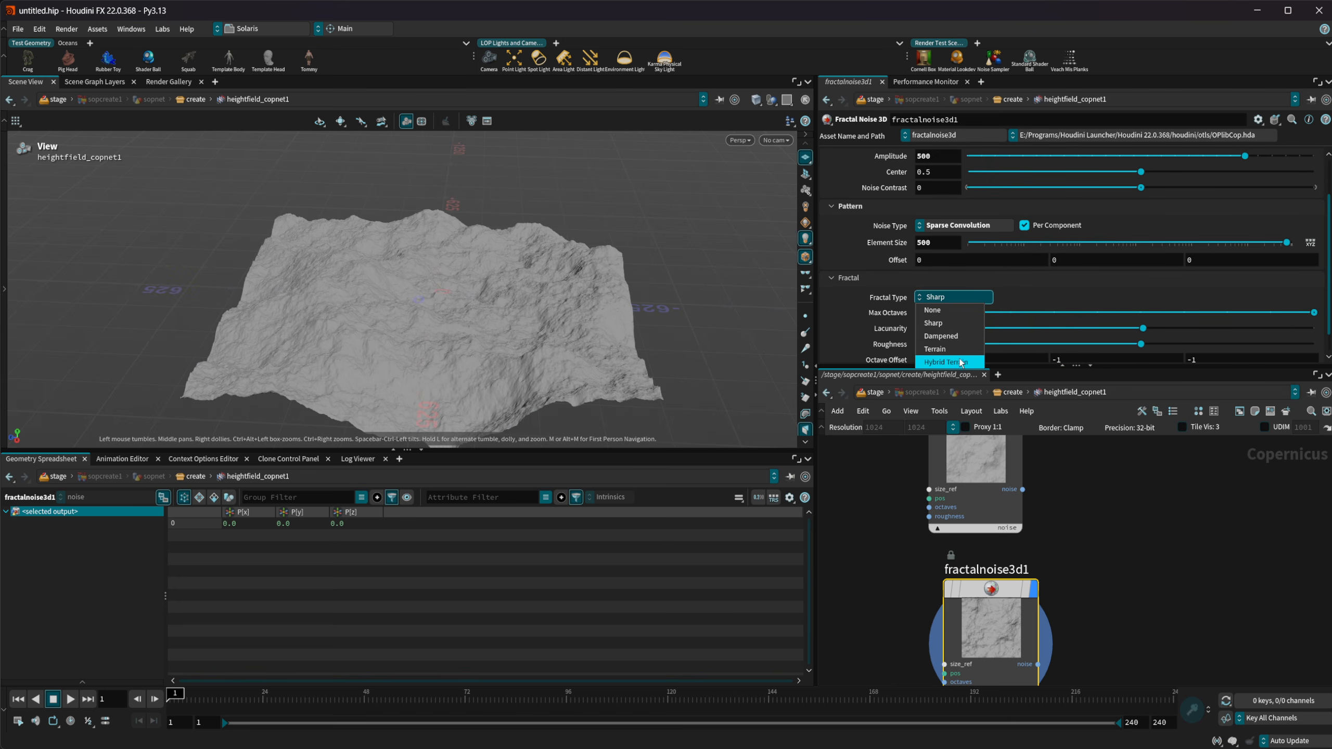
pyautogui.click(961, 362)
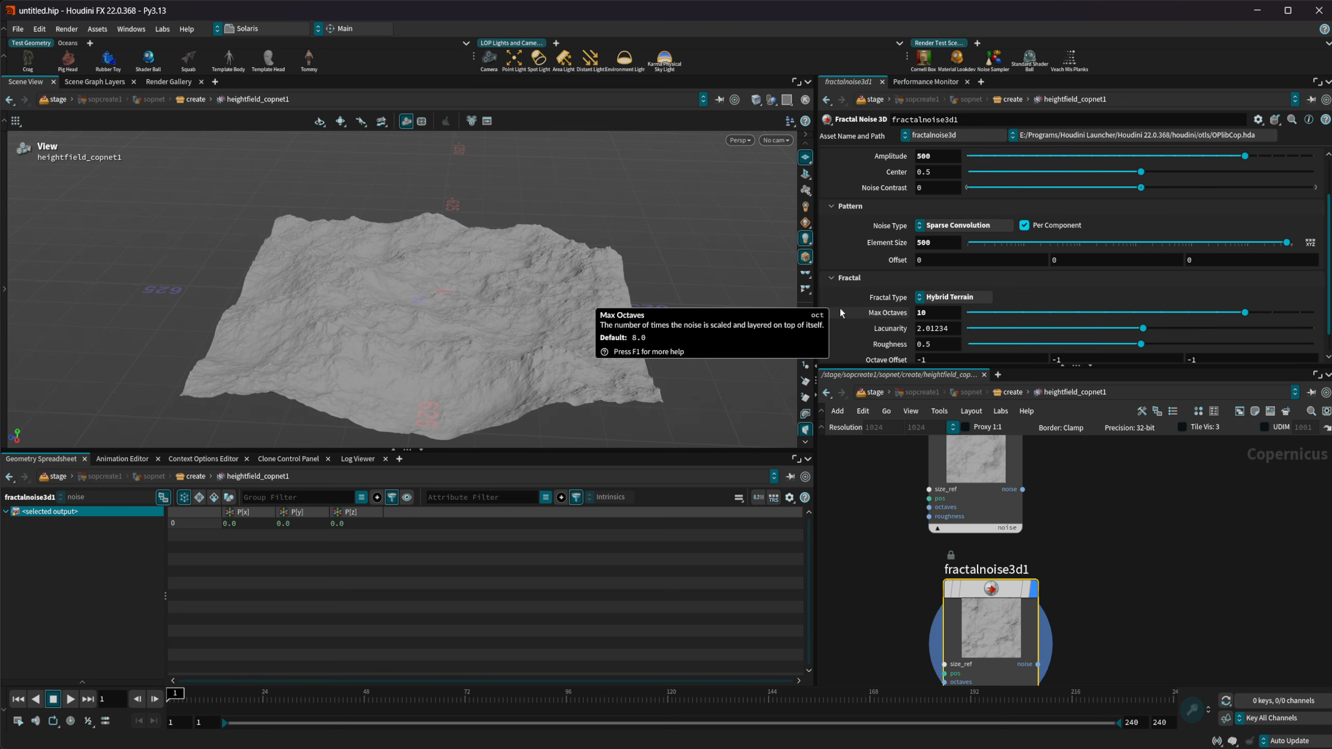
pyautogui.moveTo(493, 357); pyautogui.dragTo(506, 333)
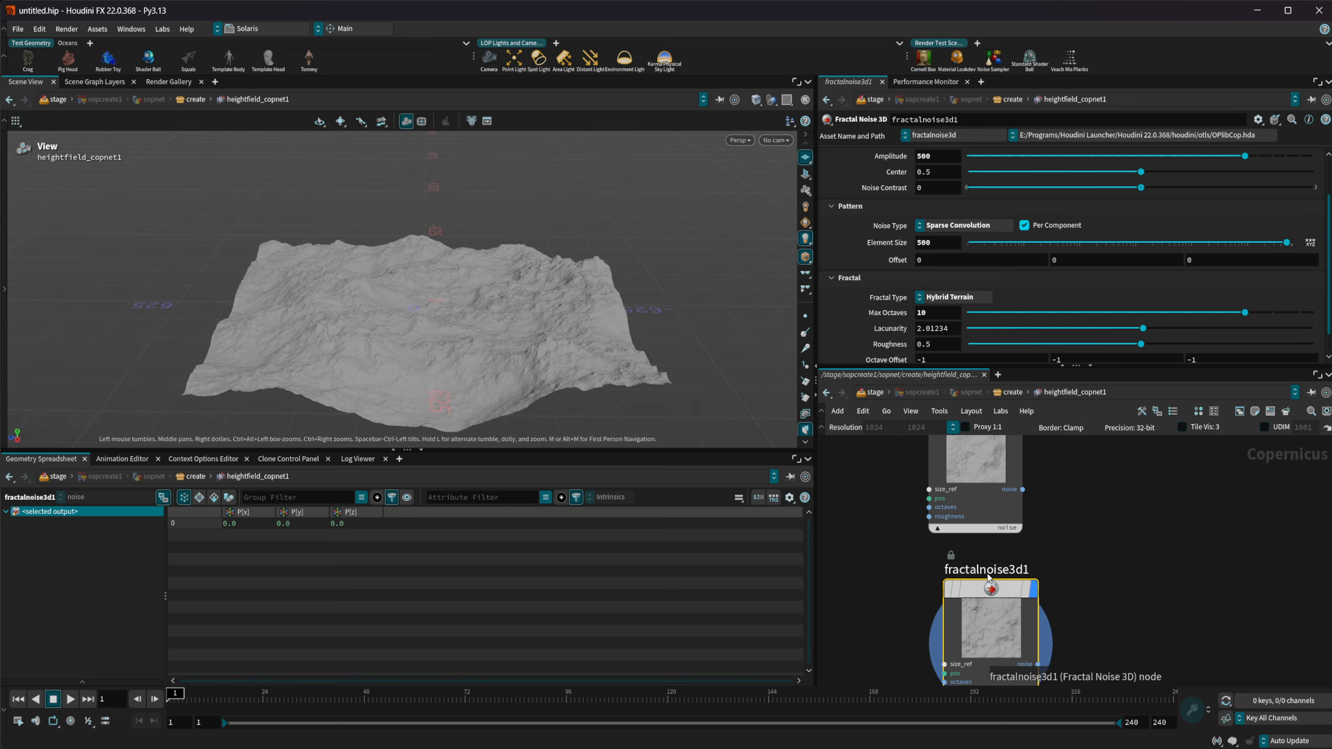
# Step: Display the heightfield noise node and compare its terrain and parameters with the fractal noise node's settings
pyautogui.click(978, 494)
pyautogui.press('r')
pyautogui.moveTo(1048, 513); pyautogui.dragTo(1119, 493, button='middle')
pyautogui.moveTo(997, 611); pyautogui.dragTo(990, 613)
pyautogui.moveTo(1124, 512); pyautogui.dragTo(1124, 562, button='middle')
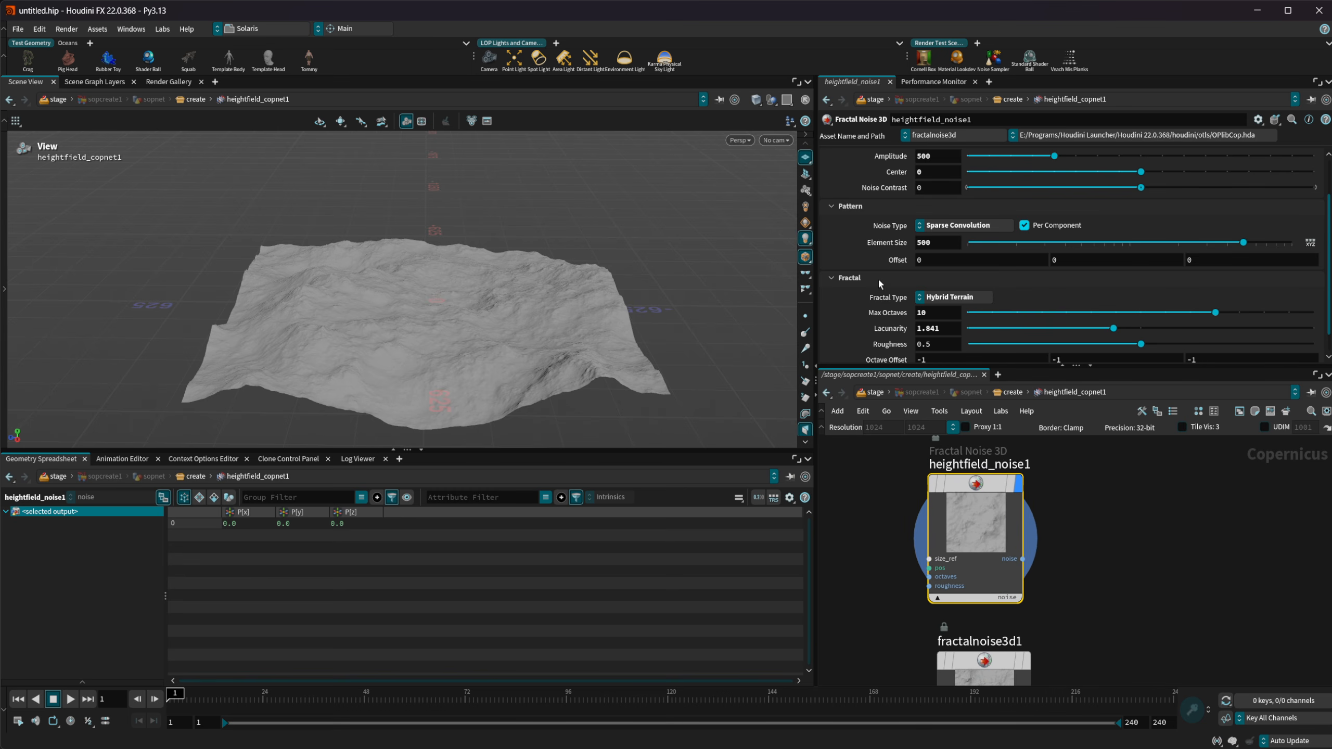
pyautogui.scroll(-1, 880, 284)
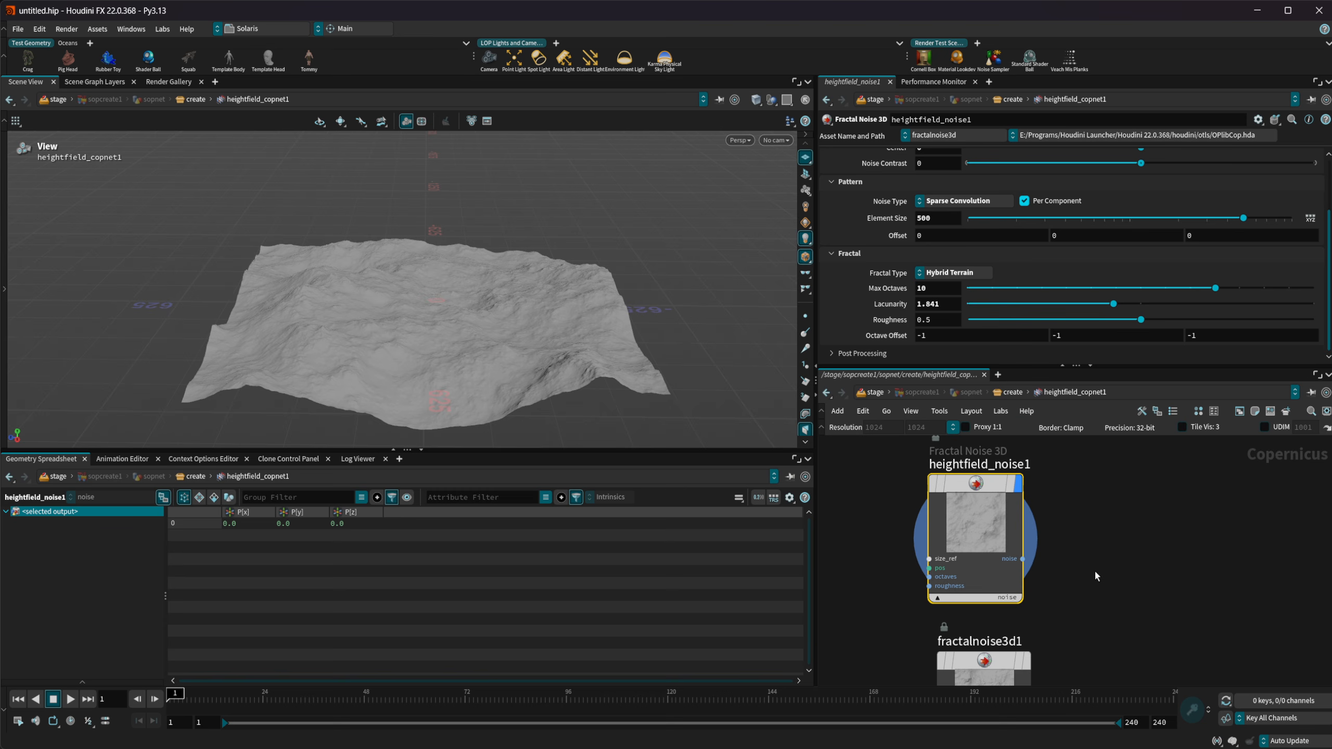
pyautogui.moveTo(1030, 682); pyautogui.dragTo(1018, 532, button='middle')
pyautogui.click(990, 526)
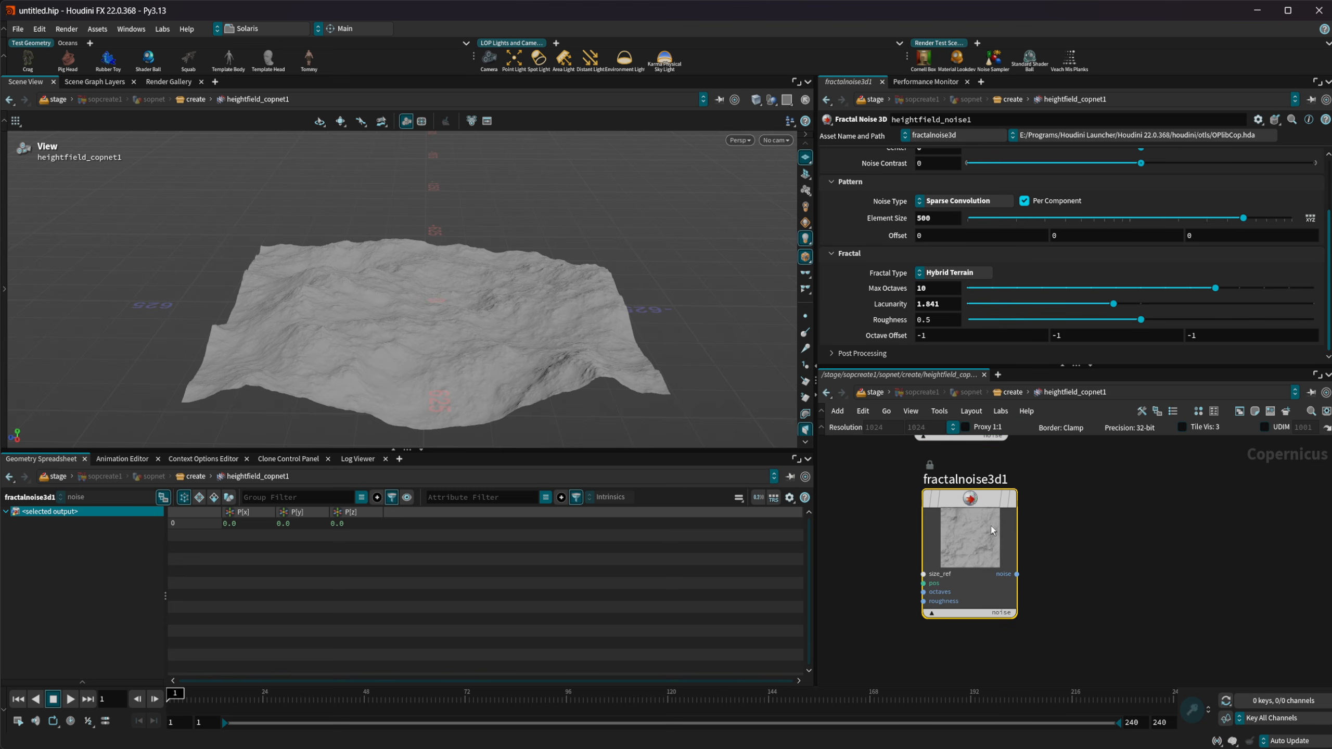
pyautogui.scroll(3, 897, 183)
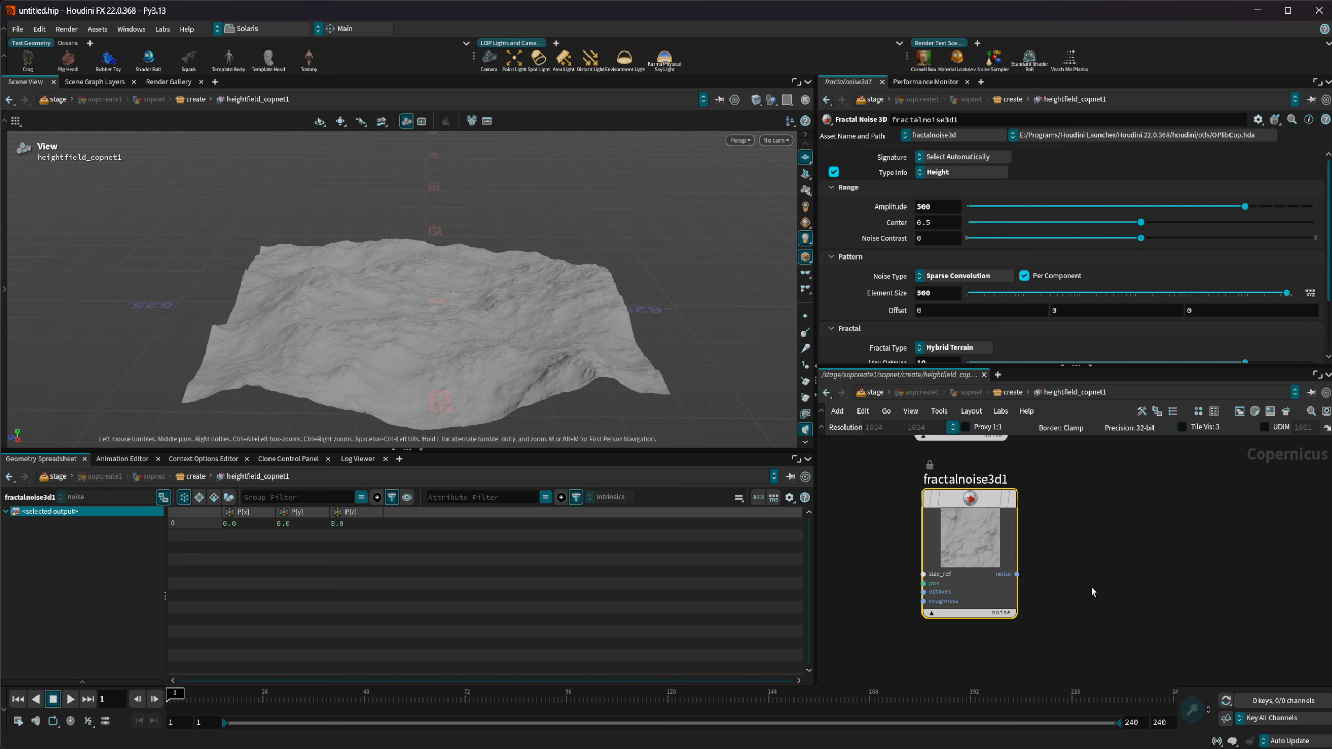
# Step: Add a Bubble Noise node below the fractal noise node and display it
pyautogui.moveTo(1038, 638); pyautogui.dragTo(1024, 585, button='middle')
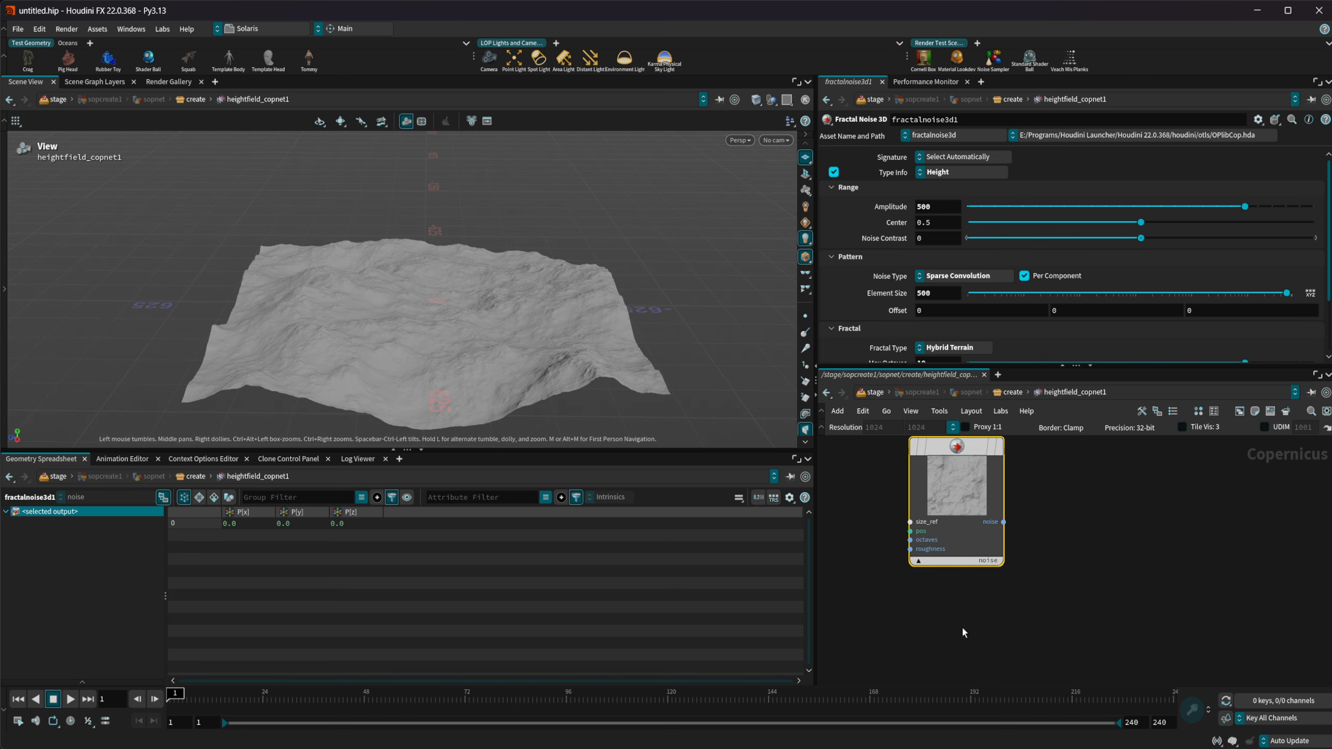
pyautogui.press('Tab')
pyautogui.write('noise')
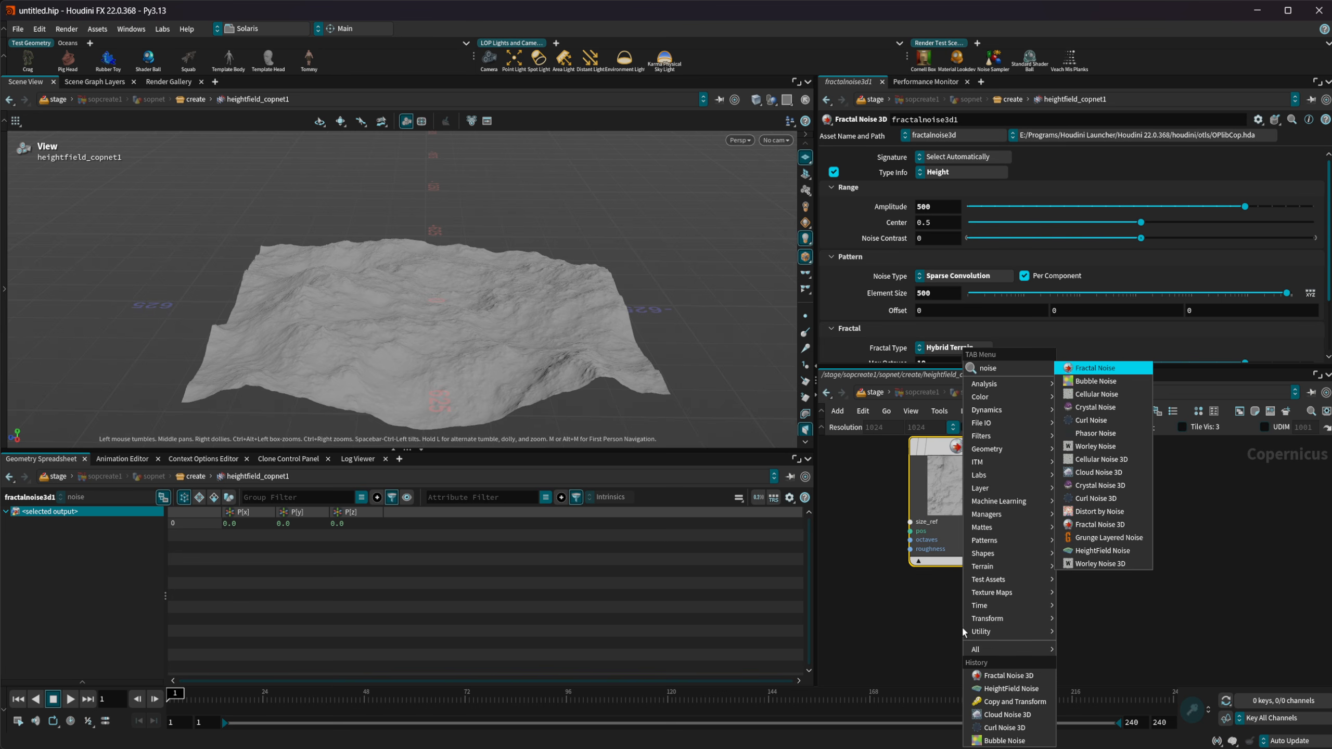
pyautogui.click(1096, 381)
pyautogui.click(920, 644)
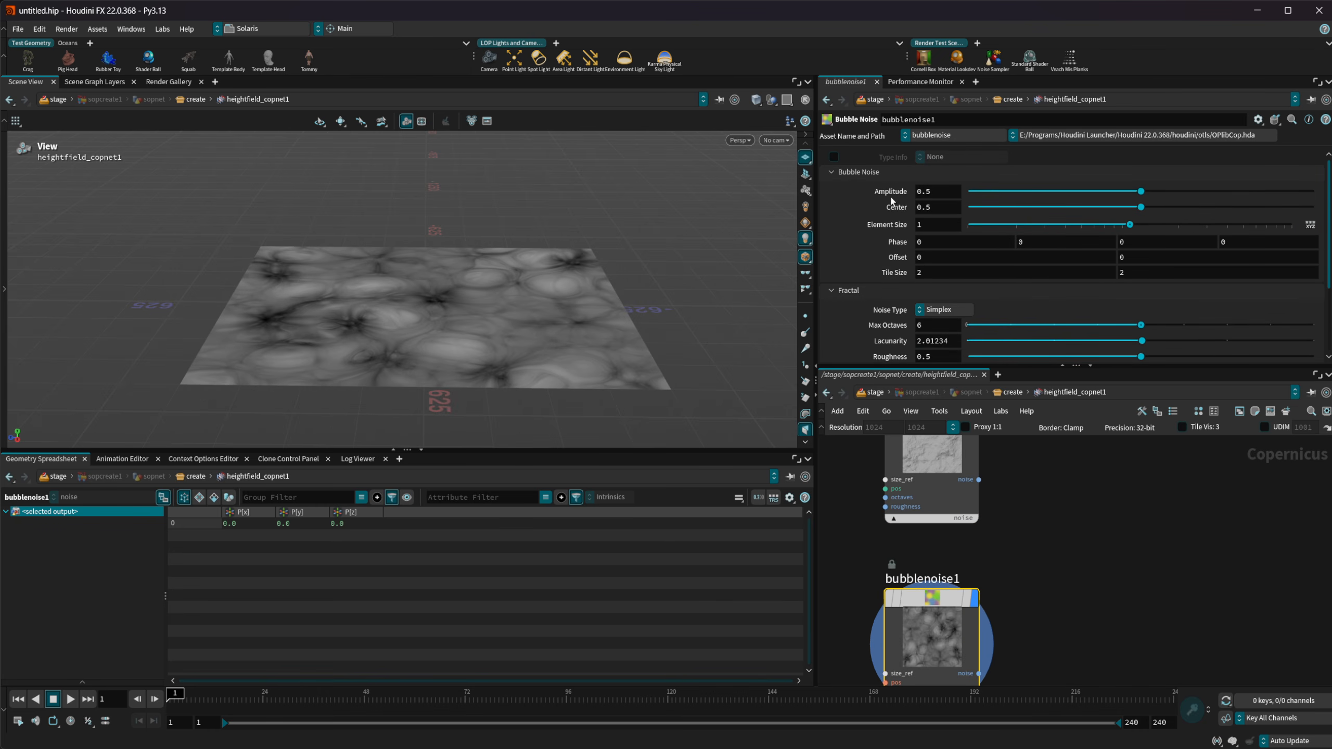
# Step: Enable Type Info on the bubble noise node, set it to Height, and set the amplitude to 20
pyautogui.click(834, 156)
pyautogui.click(949, 157)
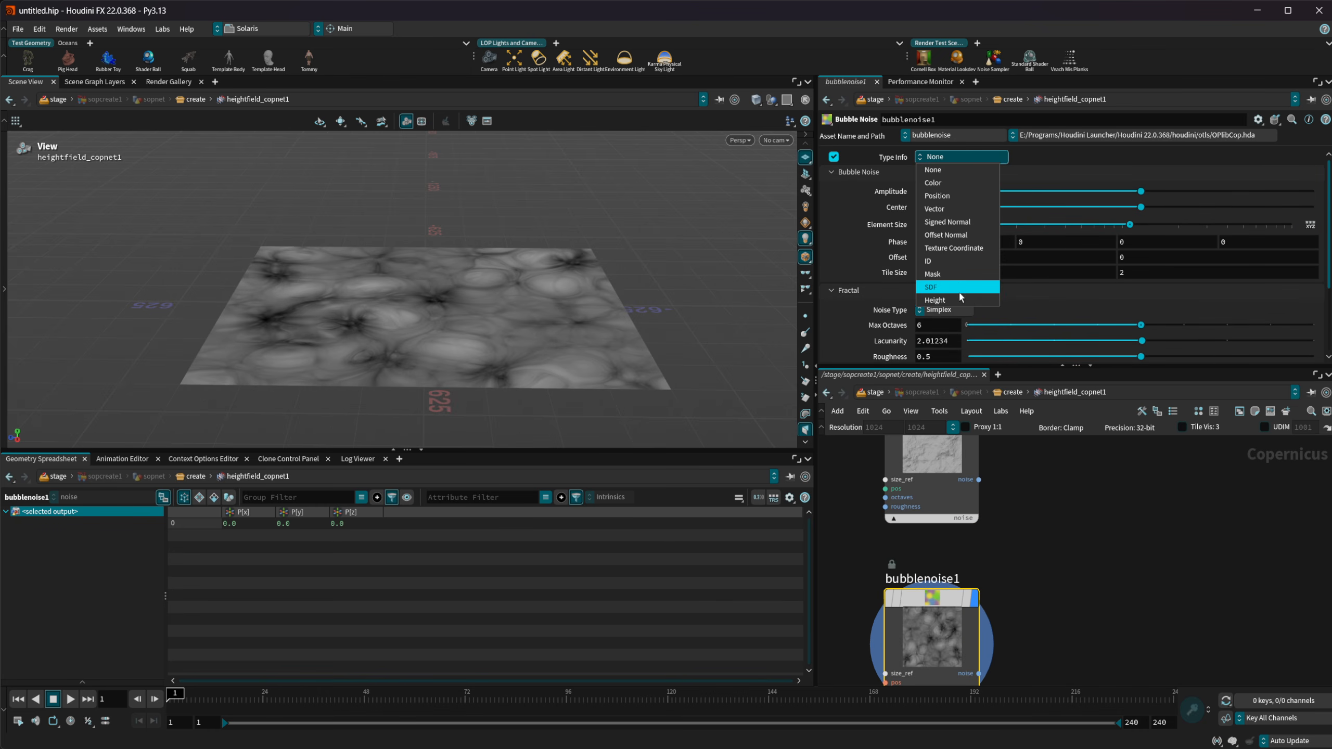
pyautogui.click(935, 300)
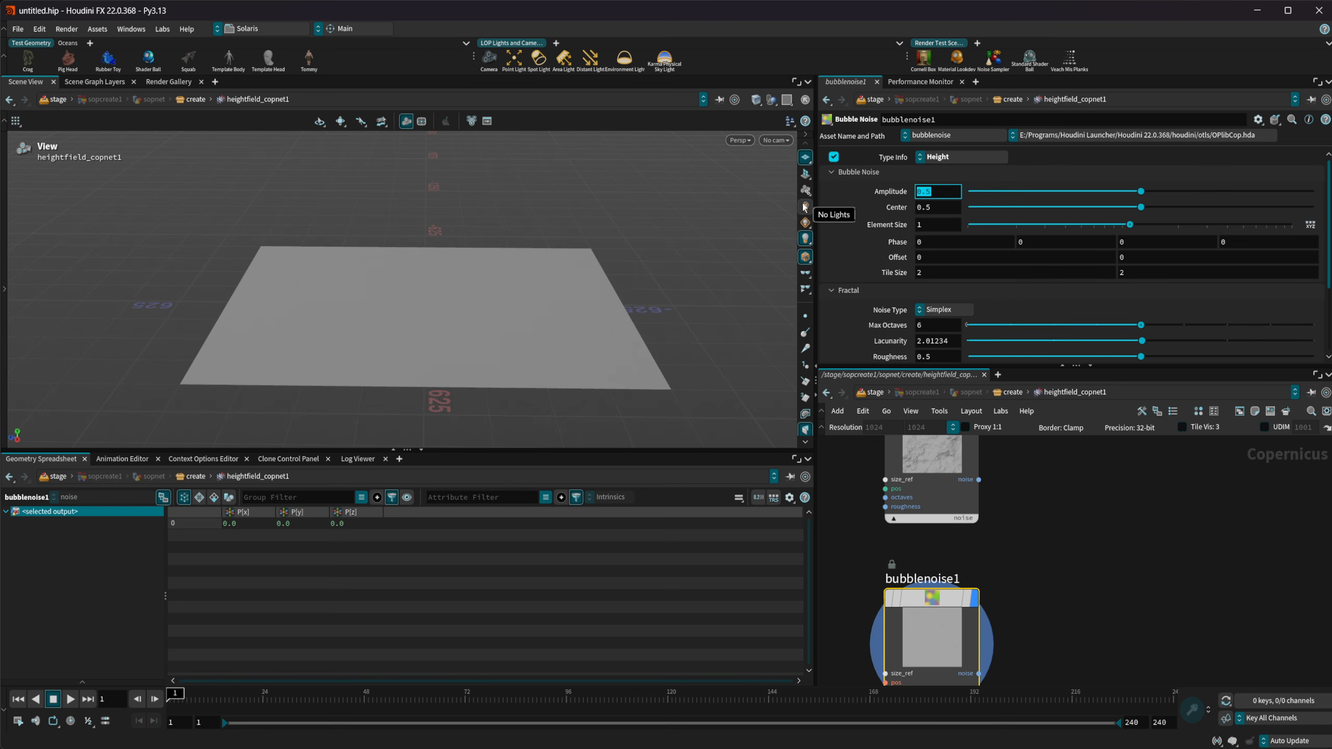
pyautogui.write('20')
pyautogui.press('Return')
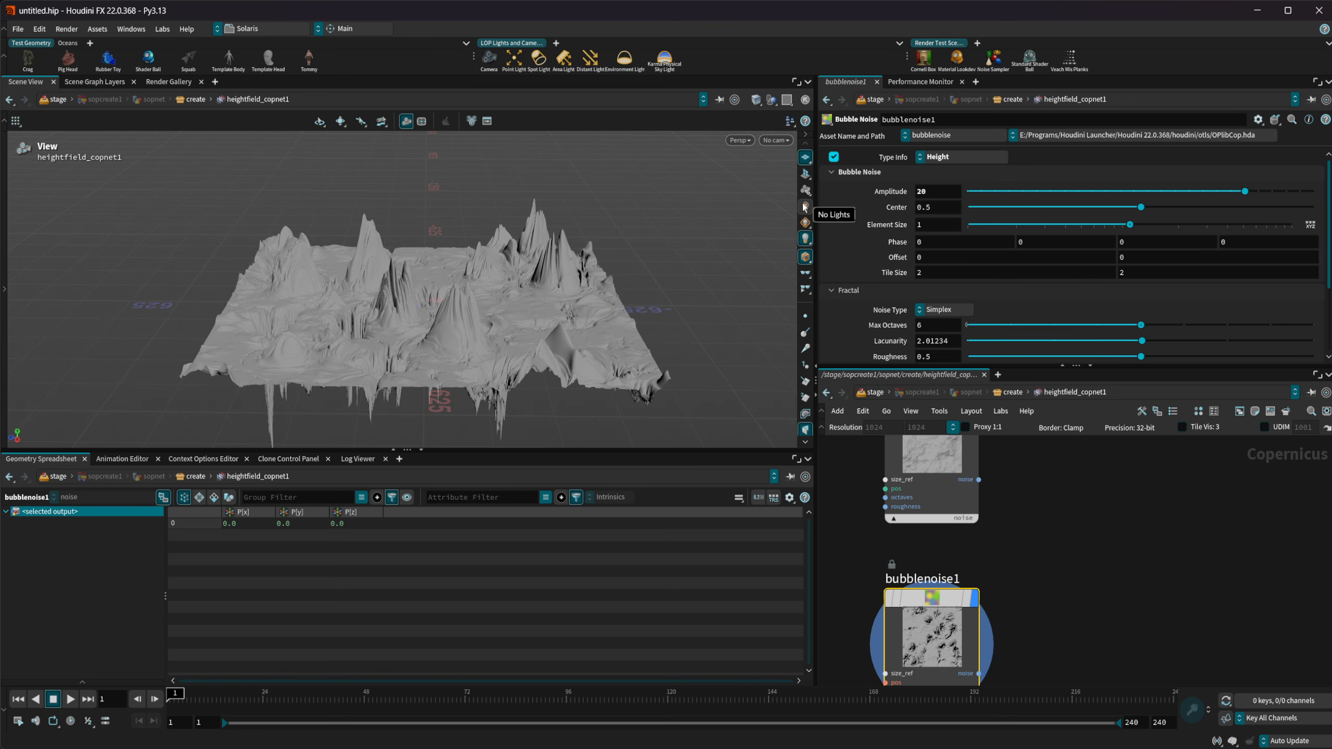
# Step: Try an element size of 10 on the bubble noise node
pyautogui.click(917, 227)
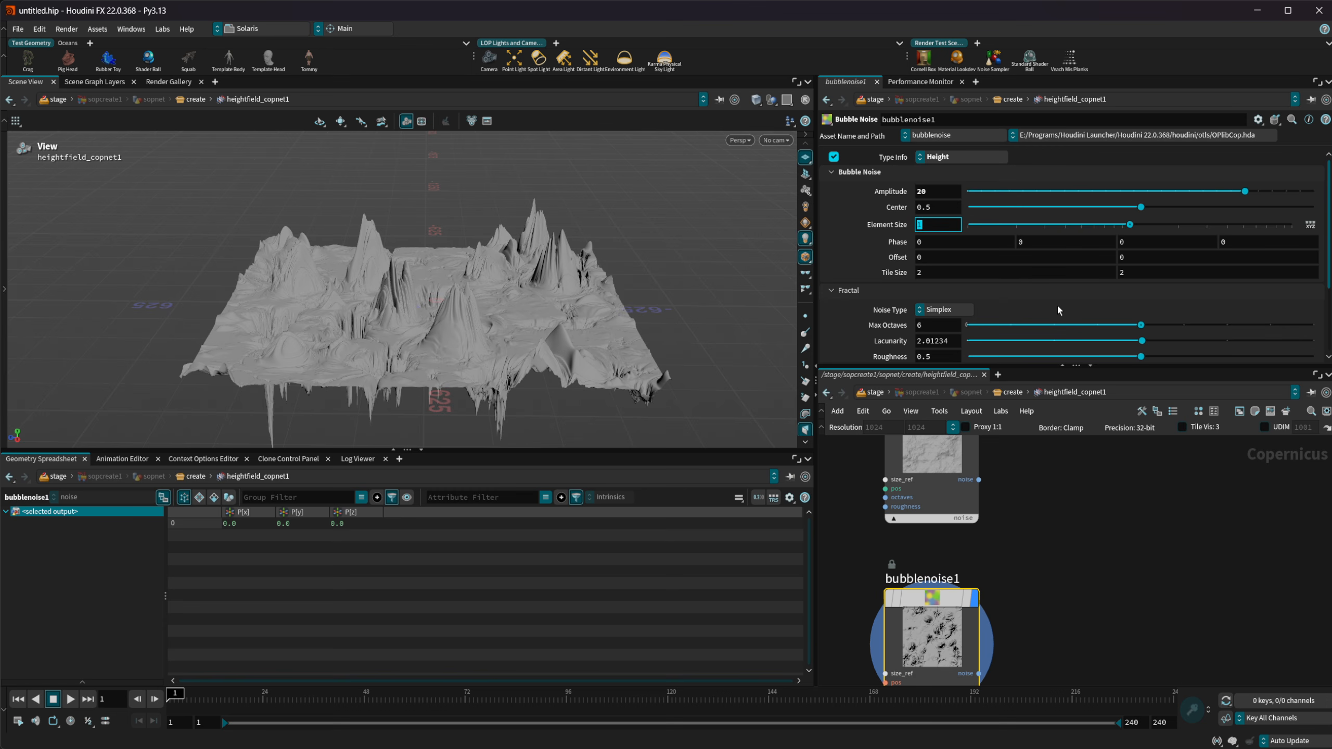
pyautogui.write('10')
pyautogui.press('Return')
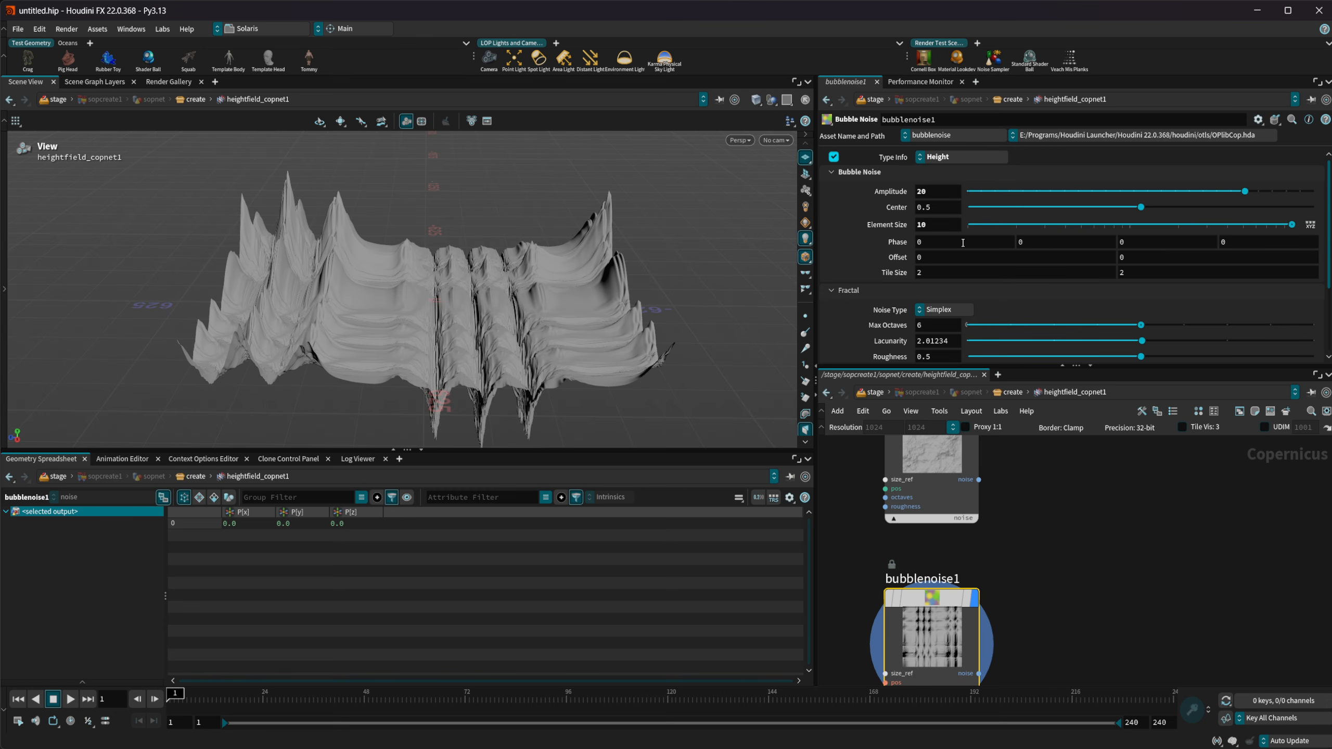
# Step: Set the bubble noise node's element size to 2 and inspect the terrain from several angles
pyautogui.click(943, 229)
pyautogui.write('2')
pyautogui.press('Return')
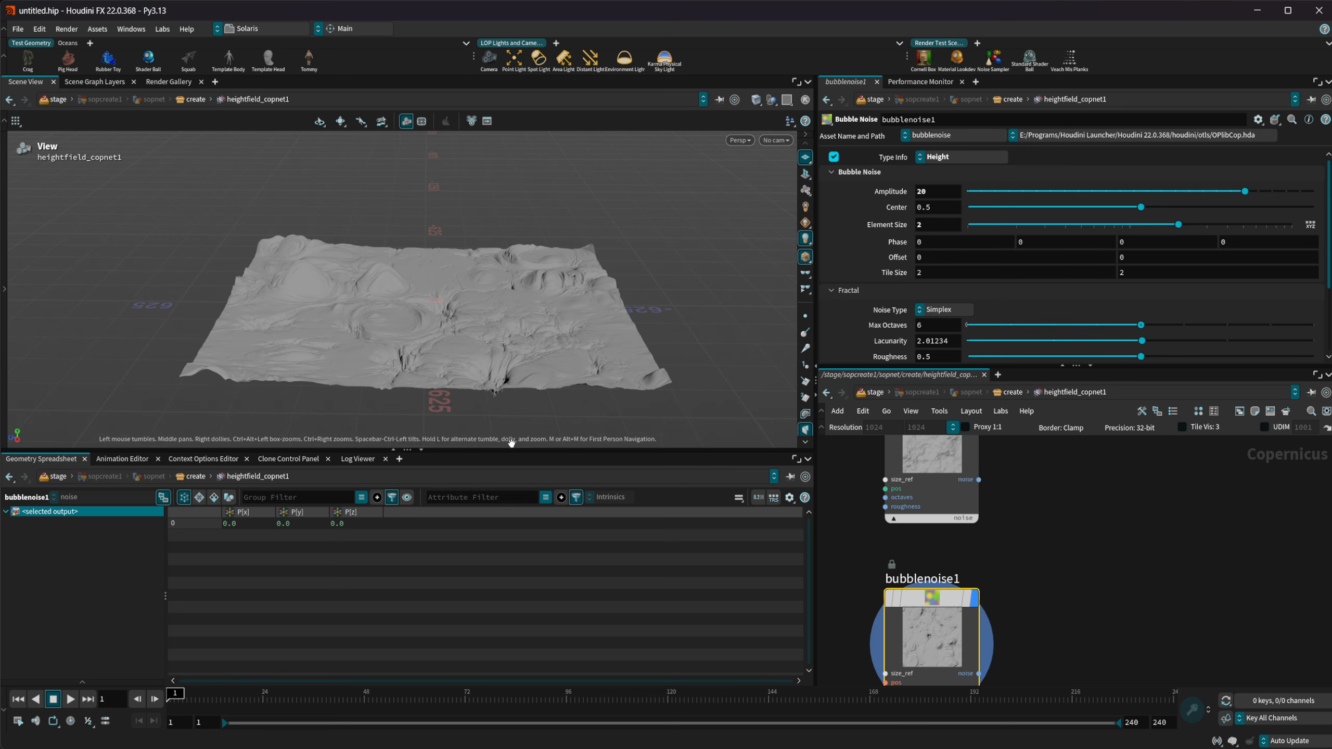
pyautogui.moveTo(459, 405); pyautogui.dragTo(405, 327)
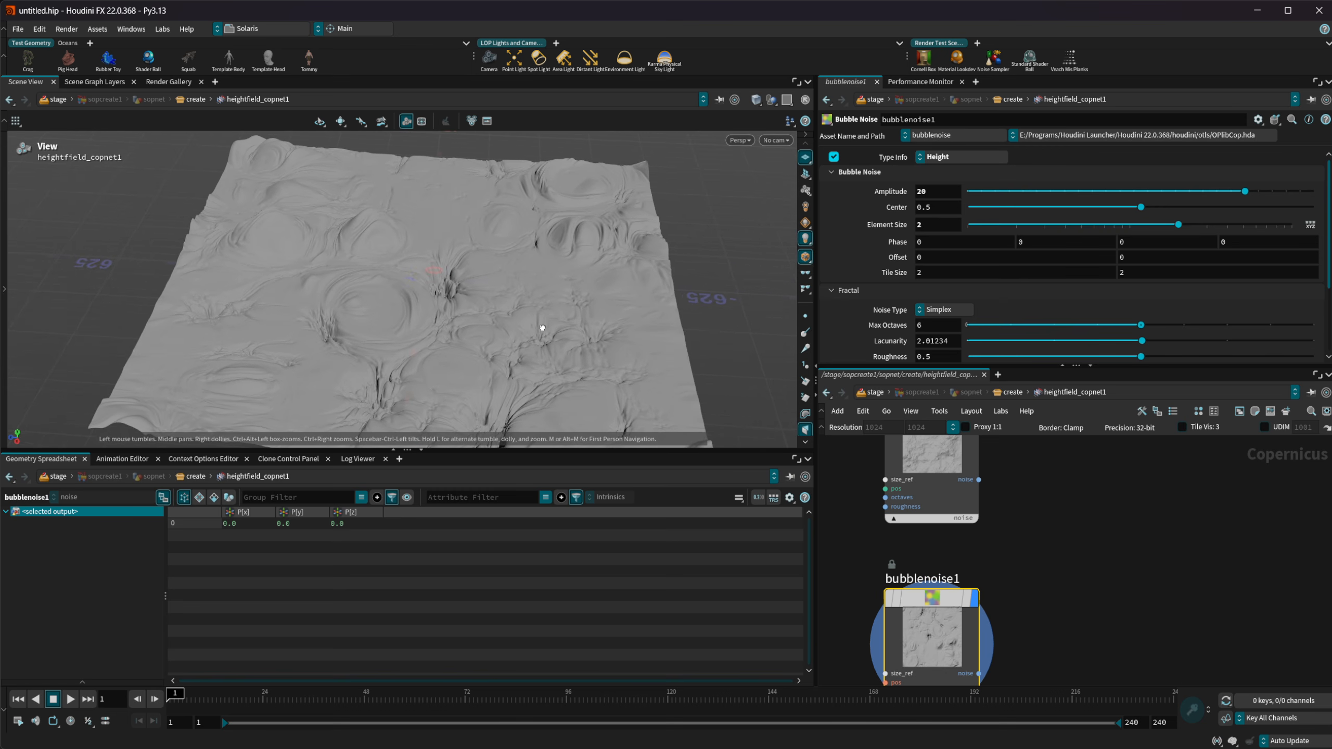
pyautogui.moveTo(543, 327); pyautogui.dragTo(530, 310)
pyautogui.moveTo(1123, 628); pyautogui.dragTo(1096, 581, button='middle')
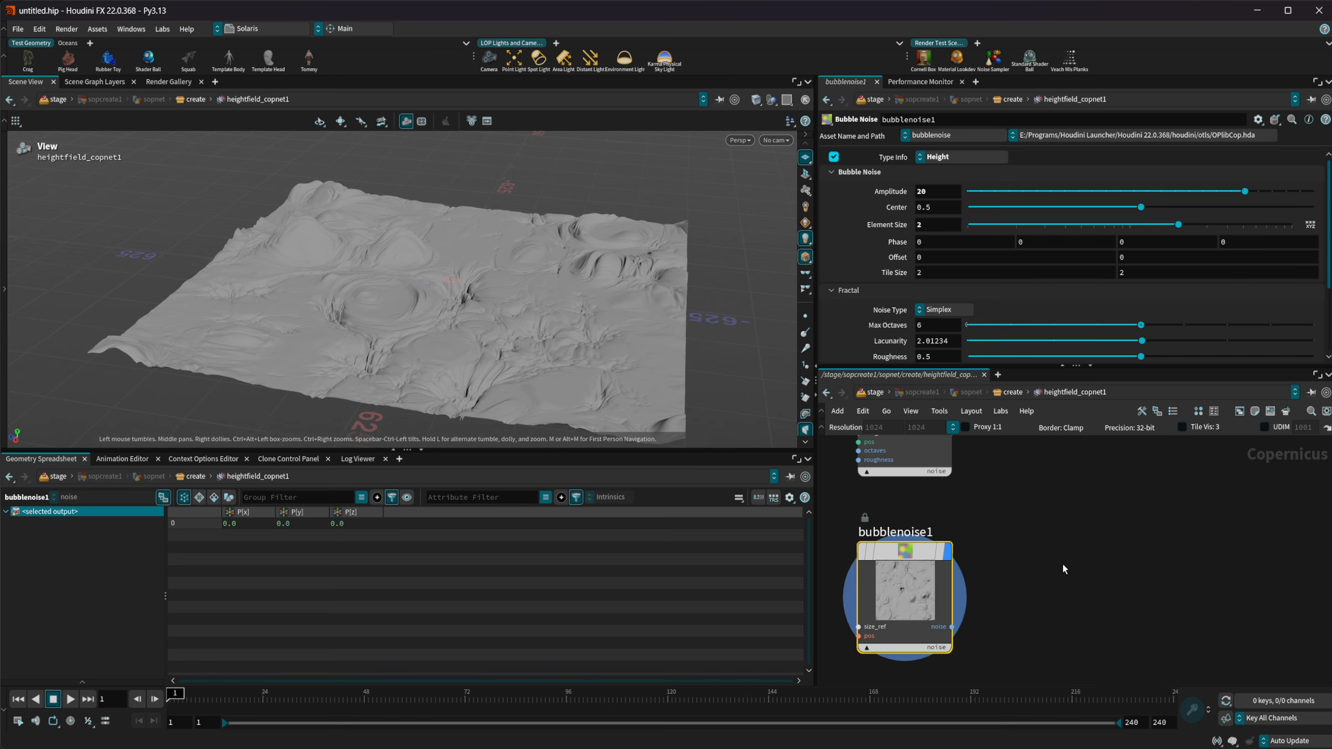
pyautogui.moveTo(473, 336); pyautogui.dragTo(502, 331)
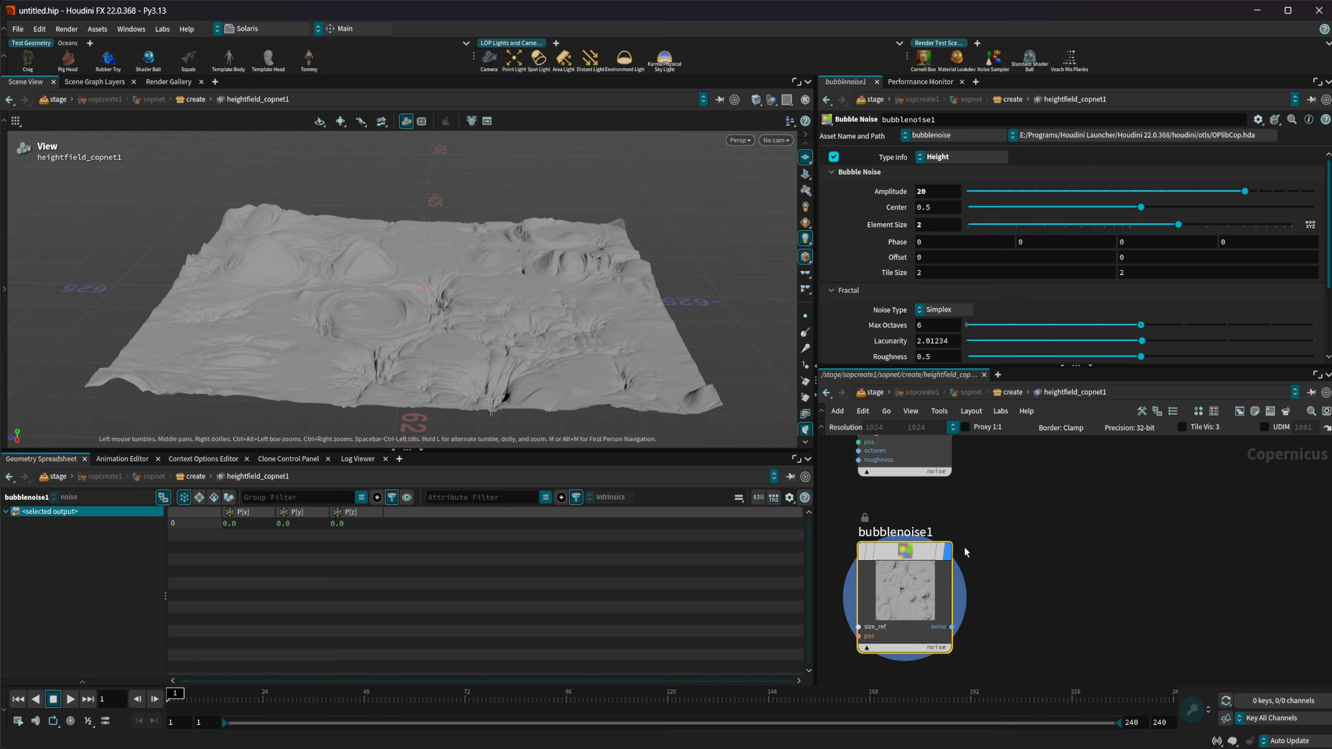
# Step: Add a HeightField Erode node fed by the bubble noise output, and display its terrain for inspection
pyautogui.press('Tab')
pyautogui.write('hf er')
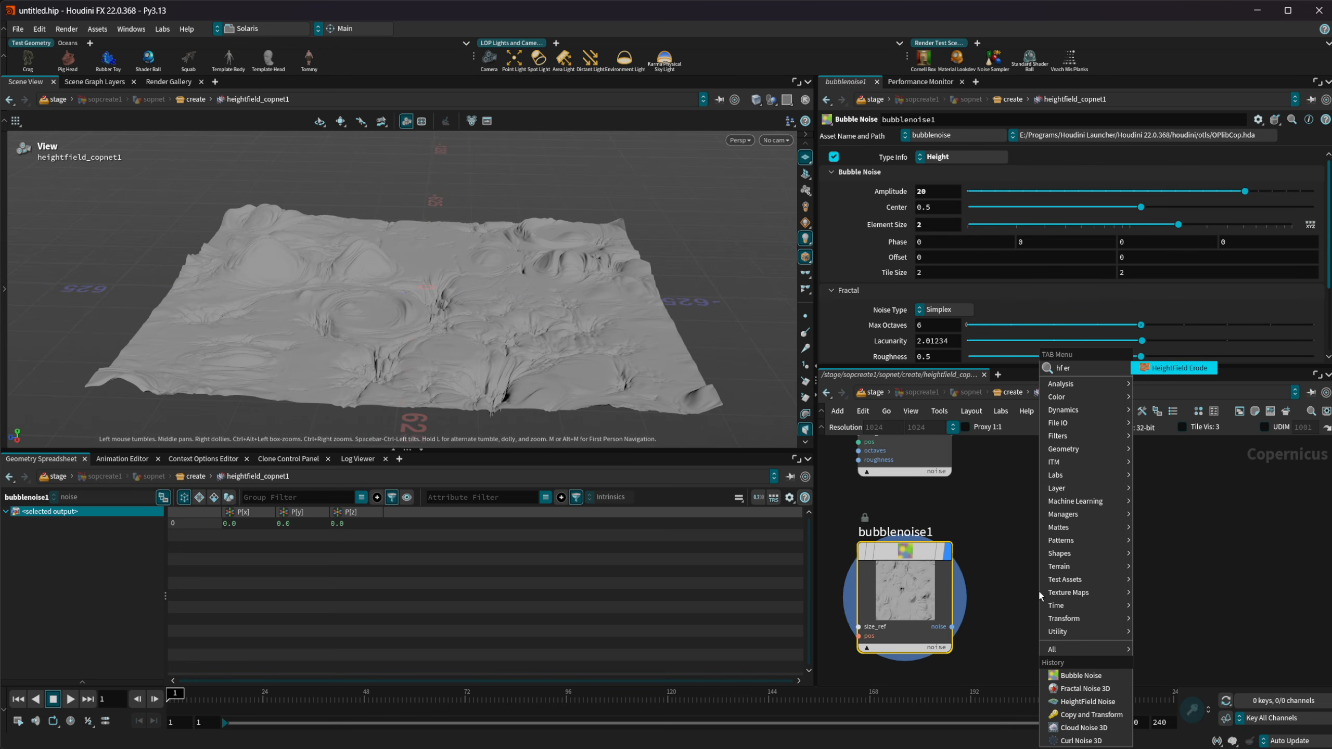
pyautogui.press('Return')
pyautogui.click(1041, 595)
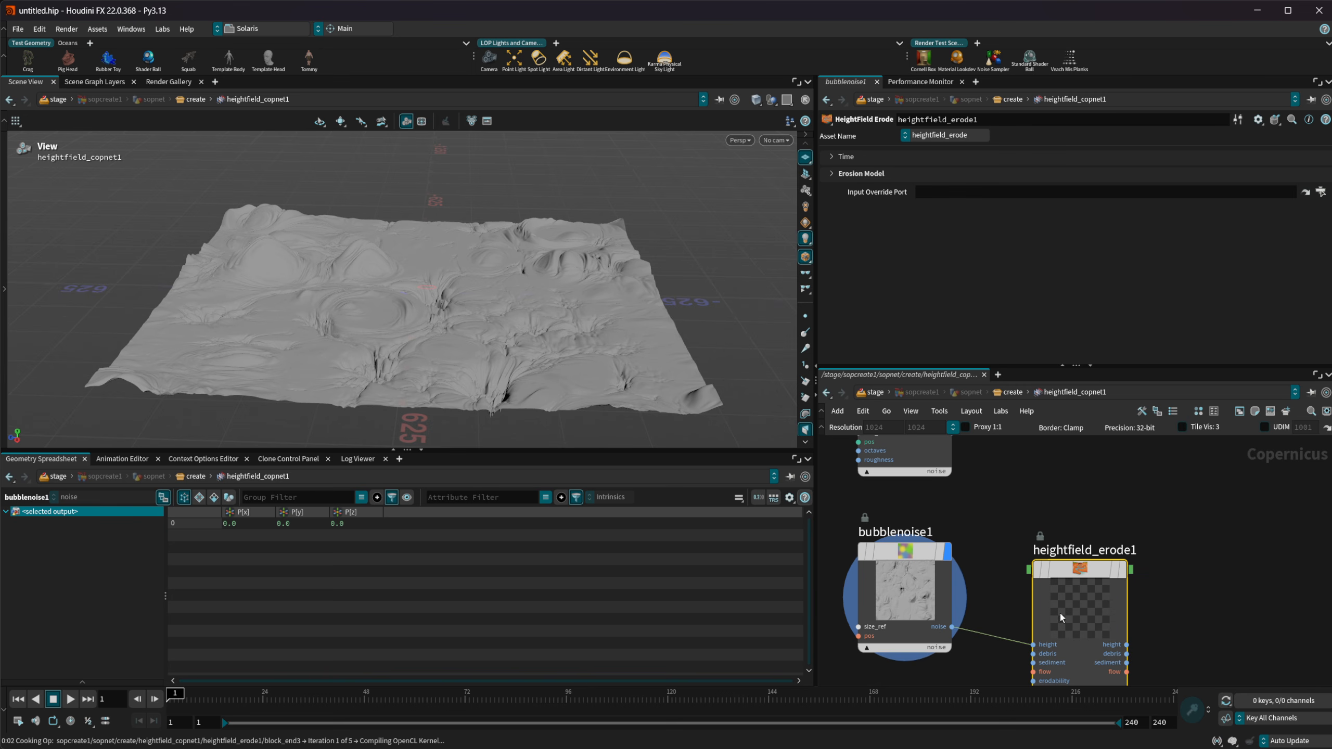
pyautogui.scroll(-1, 1178, 585)
pyautogui.moveTo(1178, 585); pyautogui.dragTo(1169, 517, button='middle')
pyautogui.click(1115, 501)
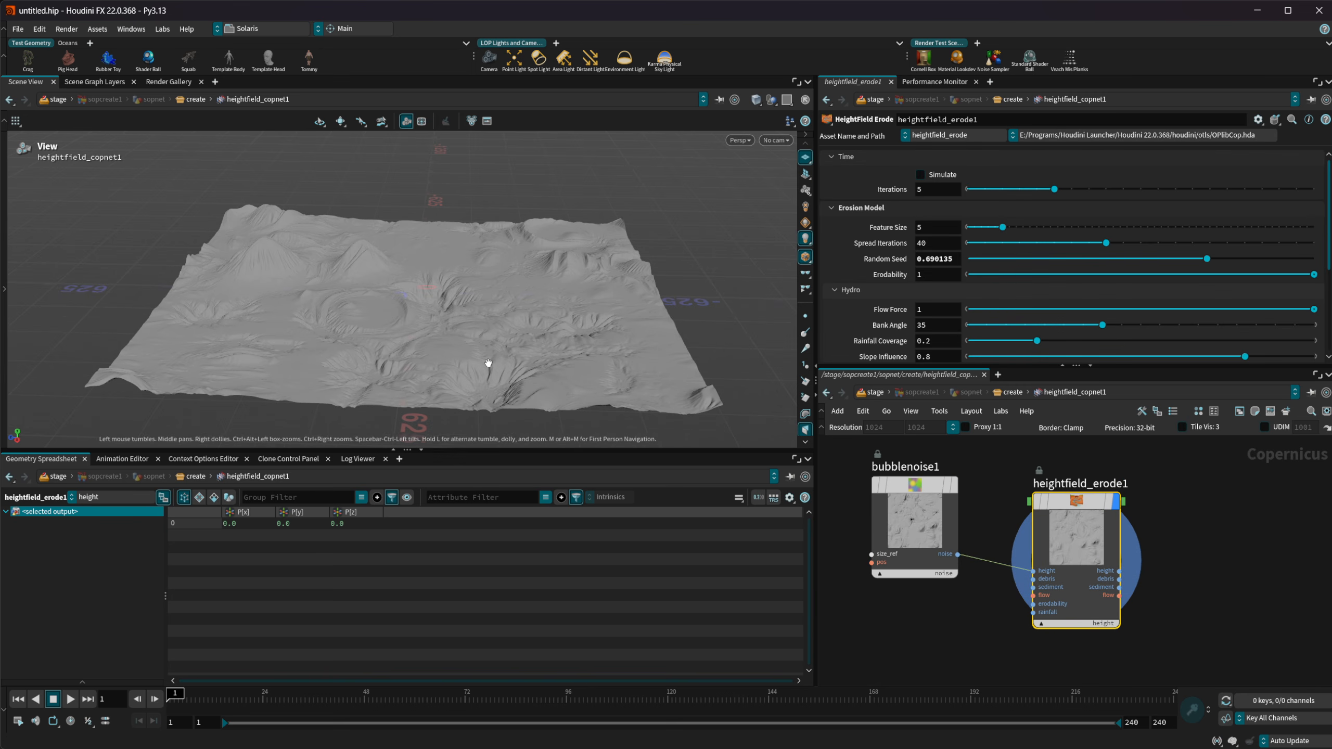
pyautogui.moveTo(487, 363)
pyautogui.mouseDown()
pyautogui.moveTo(505, 389)
pyautogui.moveTo(479, 386)
pyautogui.moveTo(476, 371)
pyautogui.mouseUp()
pyautogui.scroll(10, 436, 323)
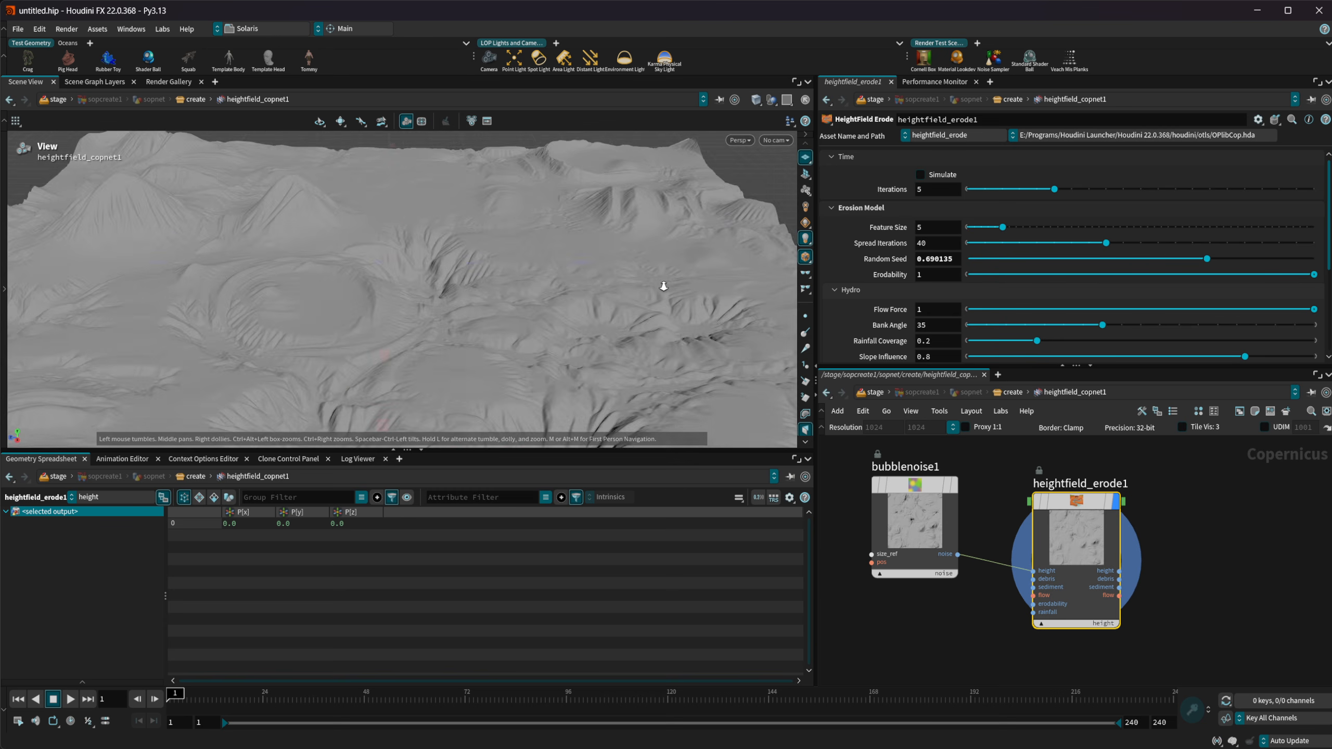
pyautogui.moveTo(452, 381); pyautogui.dragTo(452, 262)
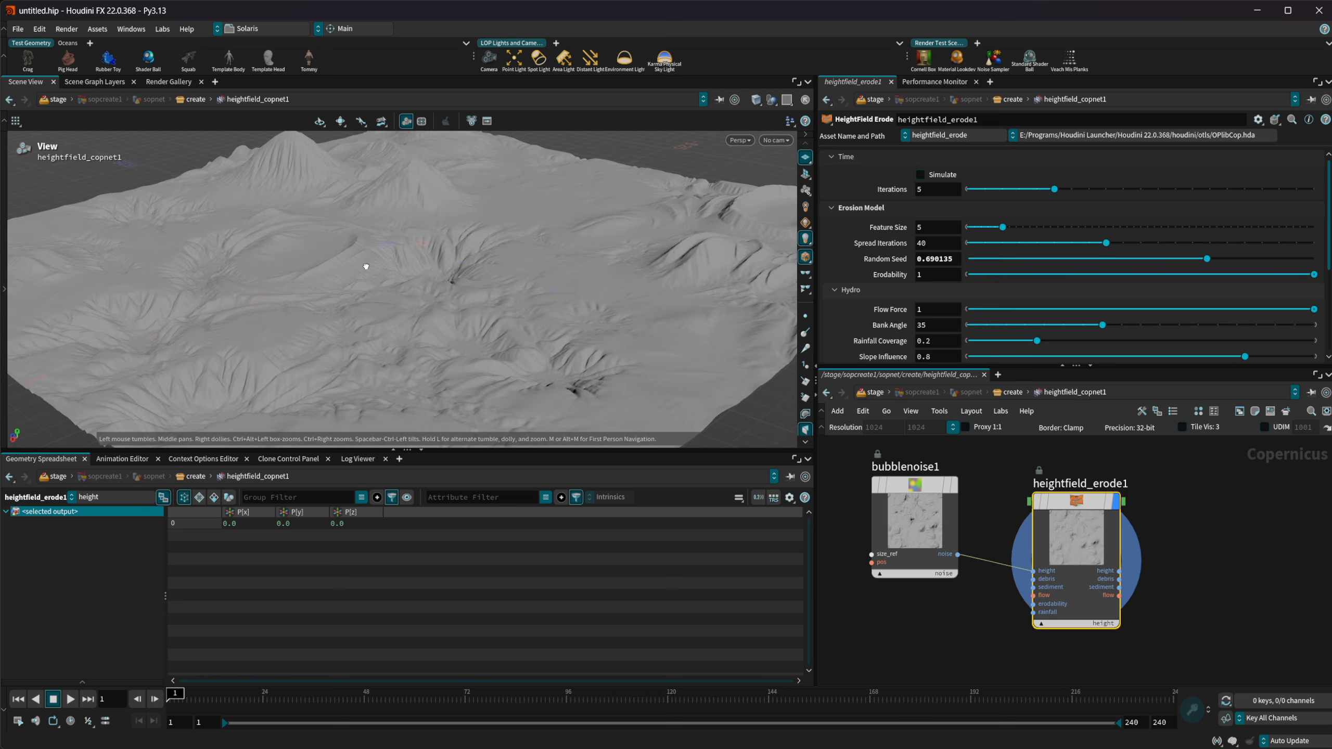
pyautogui.scroll(-5, 380, 287)
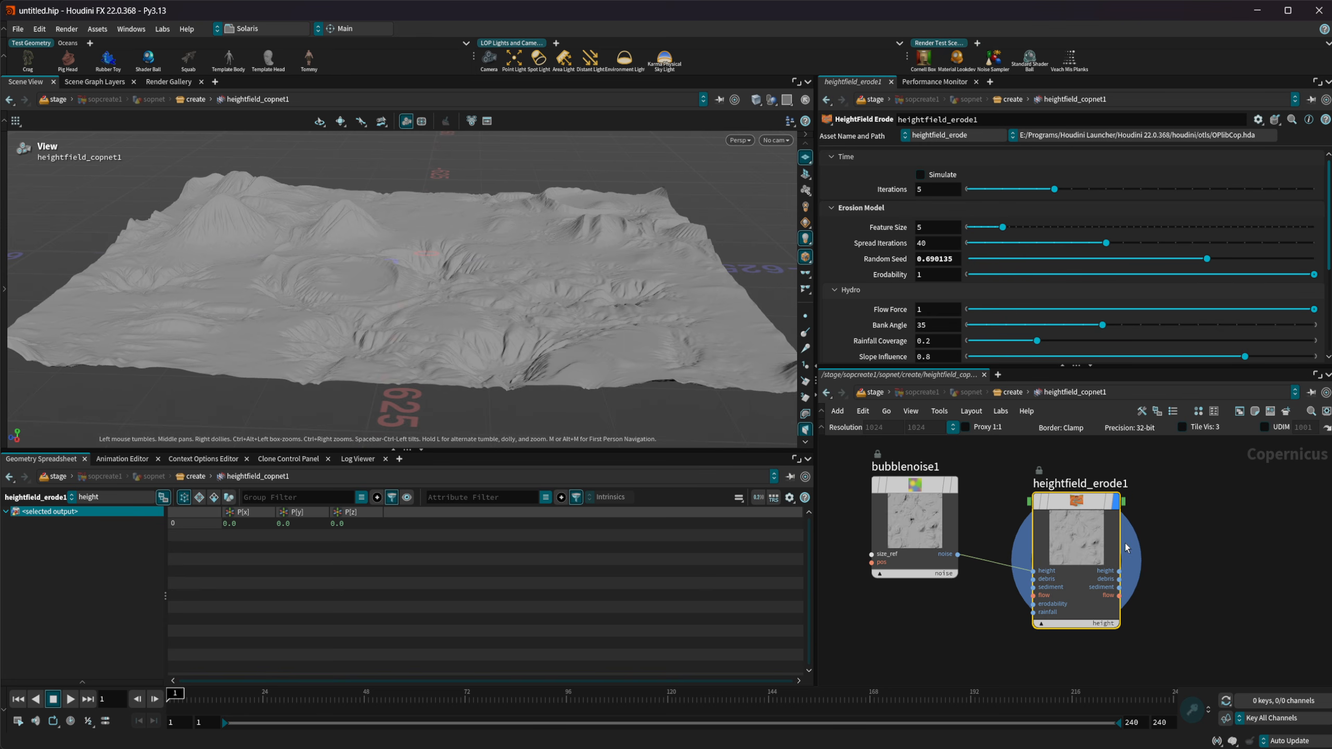
pyautogui.moveTo(1051, 556); pyautogui.dragTo(1047, 546)
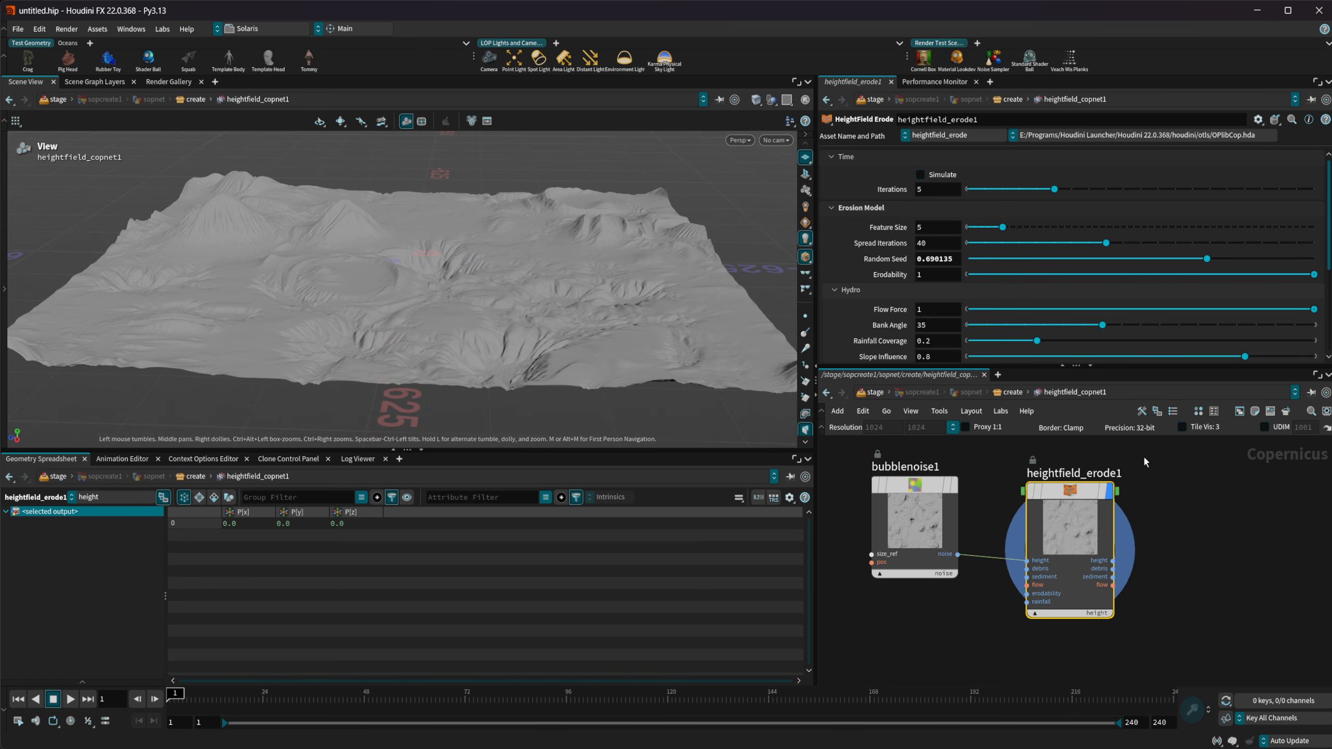
# Step: Add a Cloud Noise 3D node below the bubble noise node and display it
pyautogui.scroll(-2, 1111, 560)
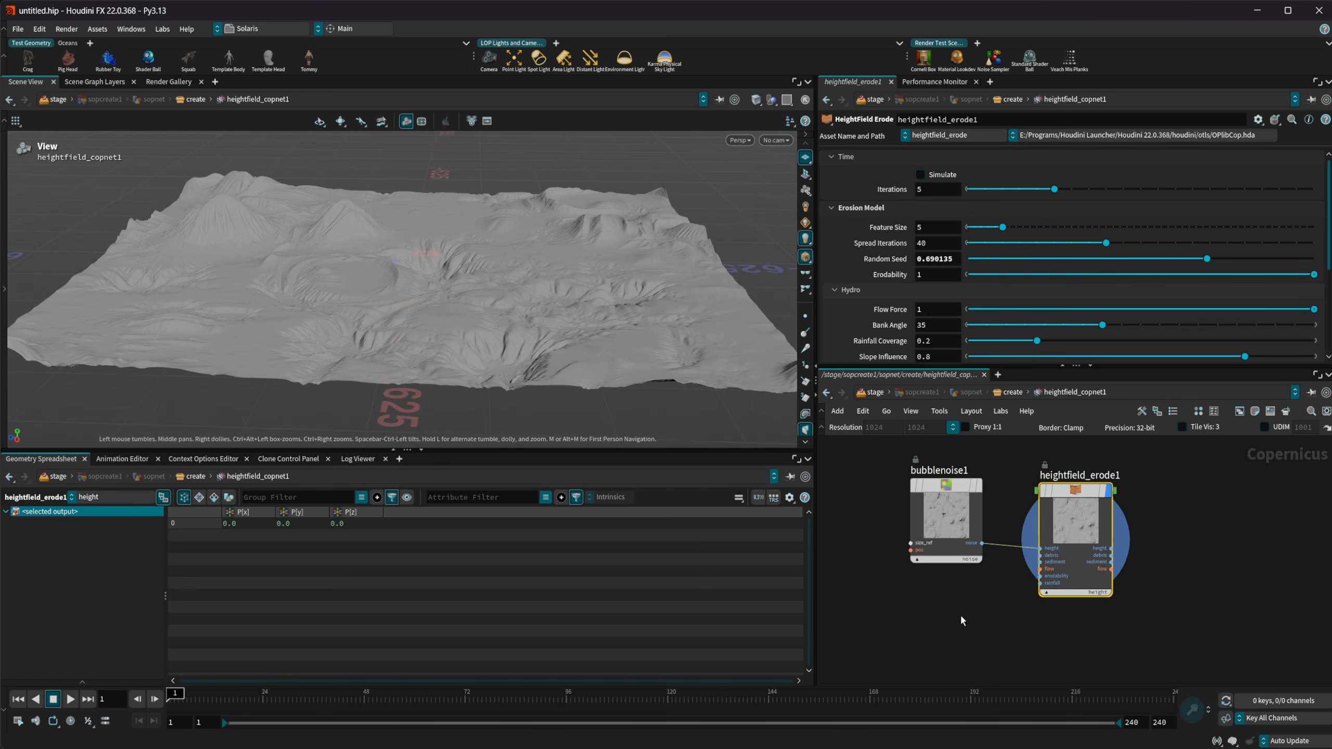
pyautogui.press('Tab')
pyautogui.write('noise')
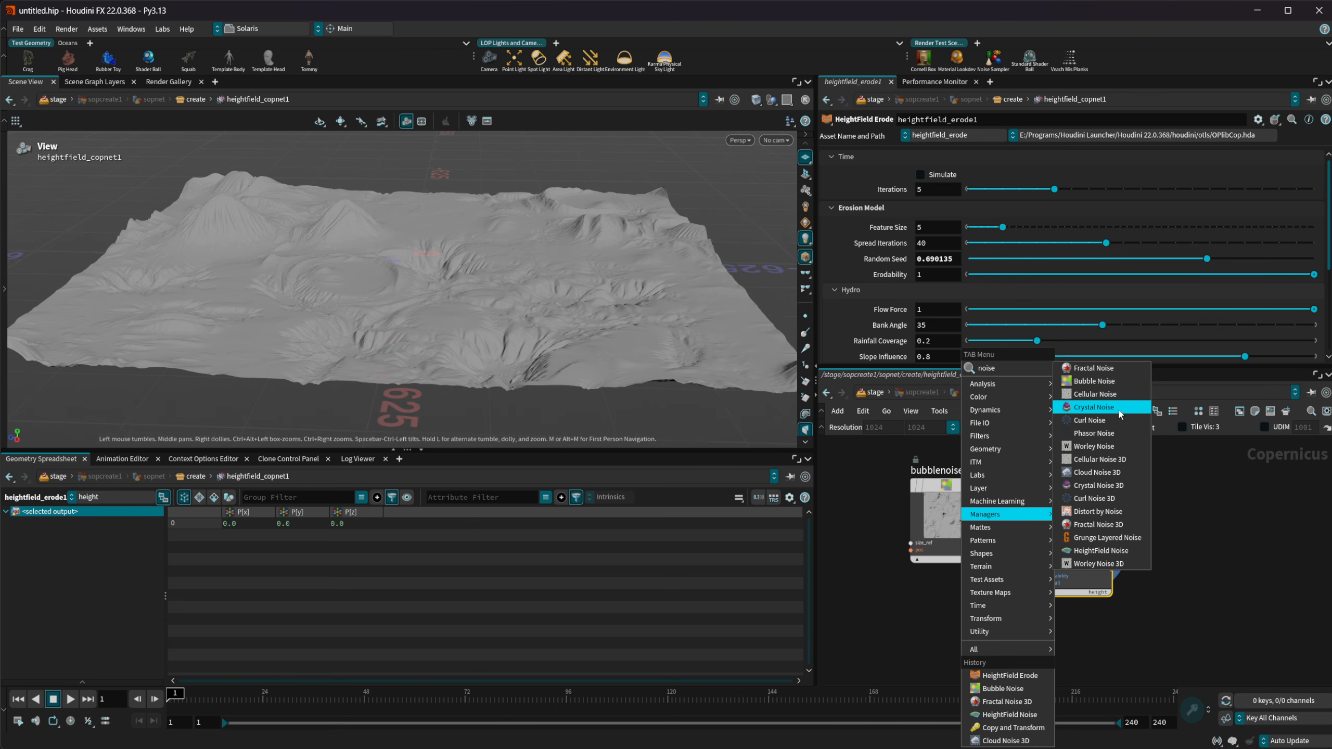
pyautogui.click(1125, 474)
pyautogui.click(941, 616)
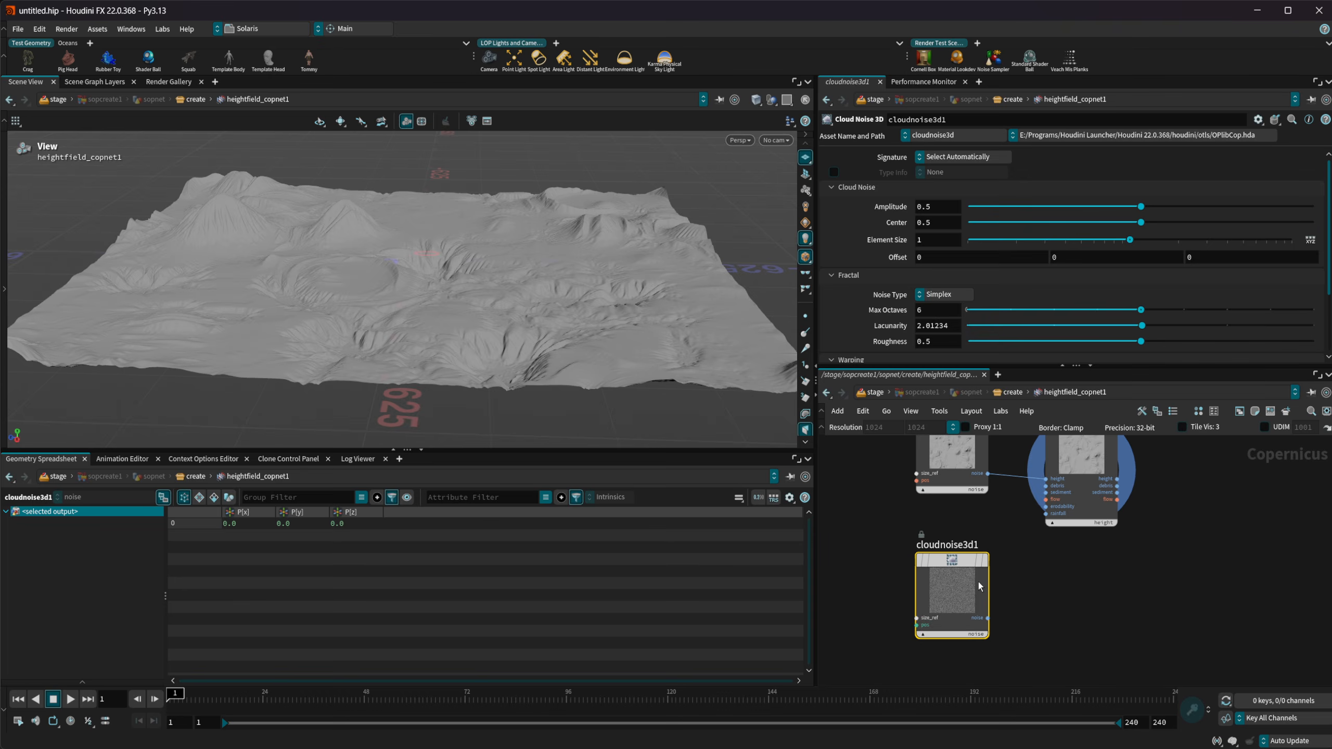
pyautogui.click(984, 560)
# Step: Enable Type Info on the cloud noise node, set it to Height, and set the amplitude to 200
pyautogui.click(939, 172)
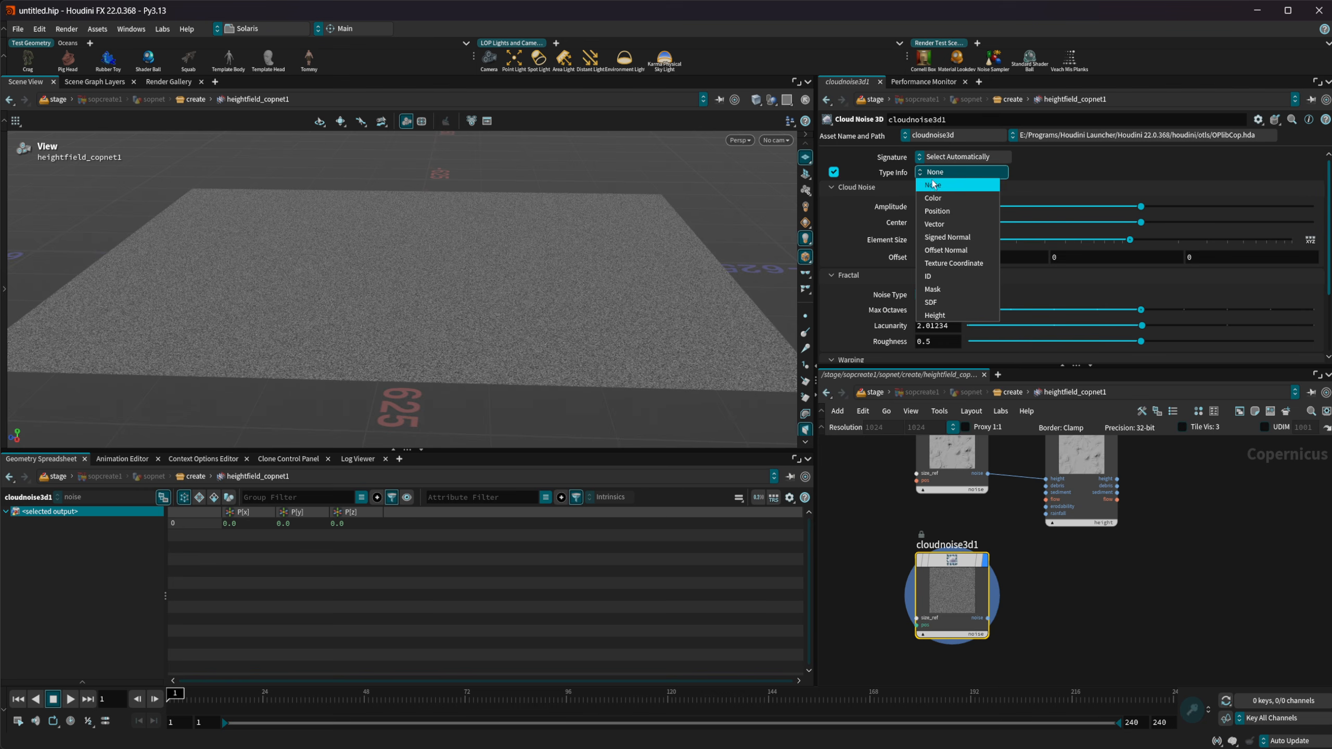
pyautogui.click(943, 313)
pyautogui.doubleClick(925, 206)
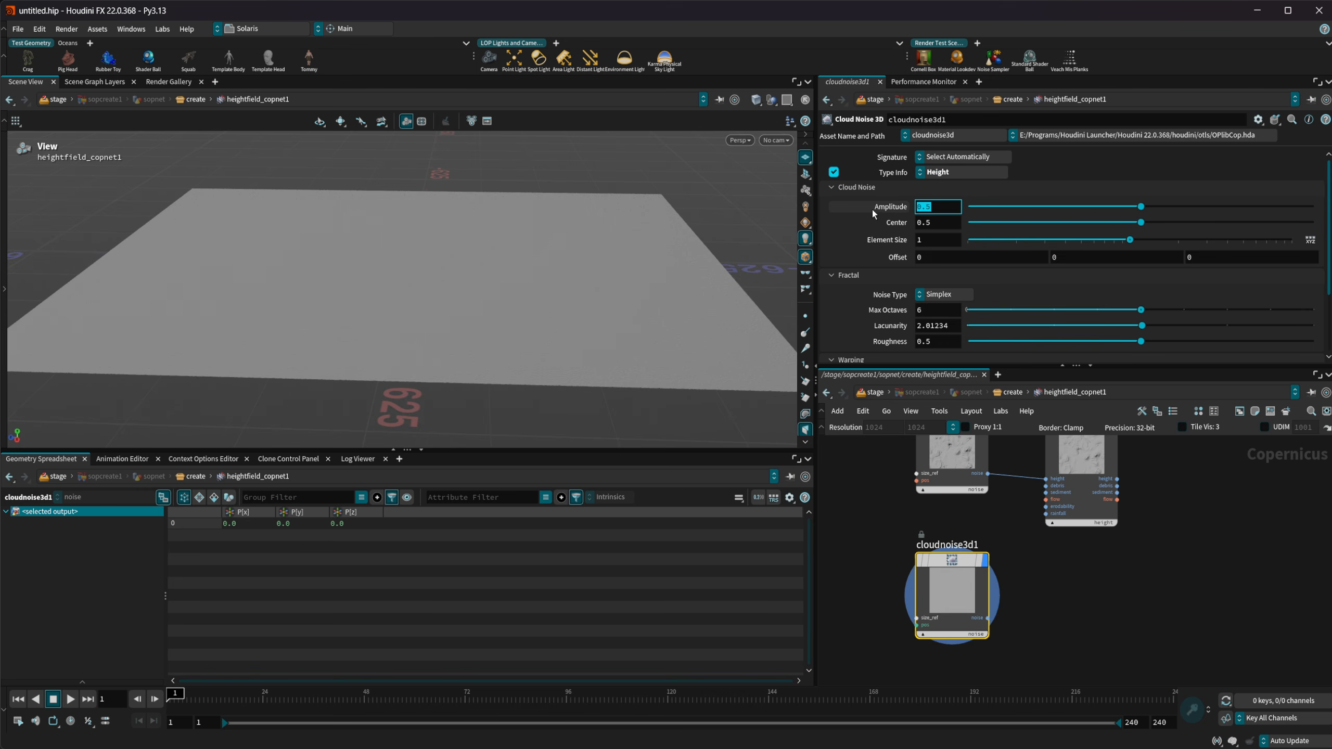
pyautogui.write('200')
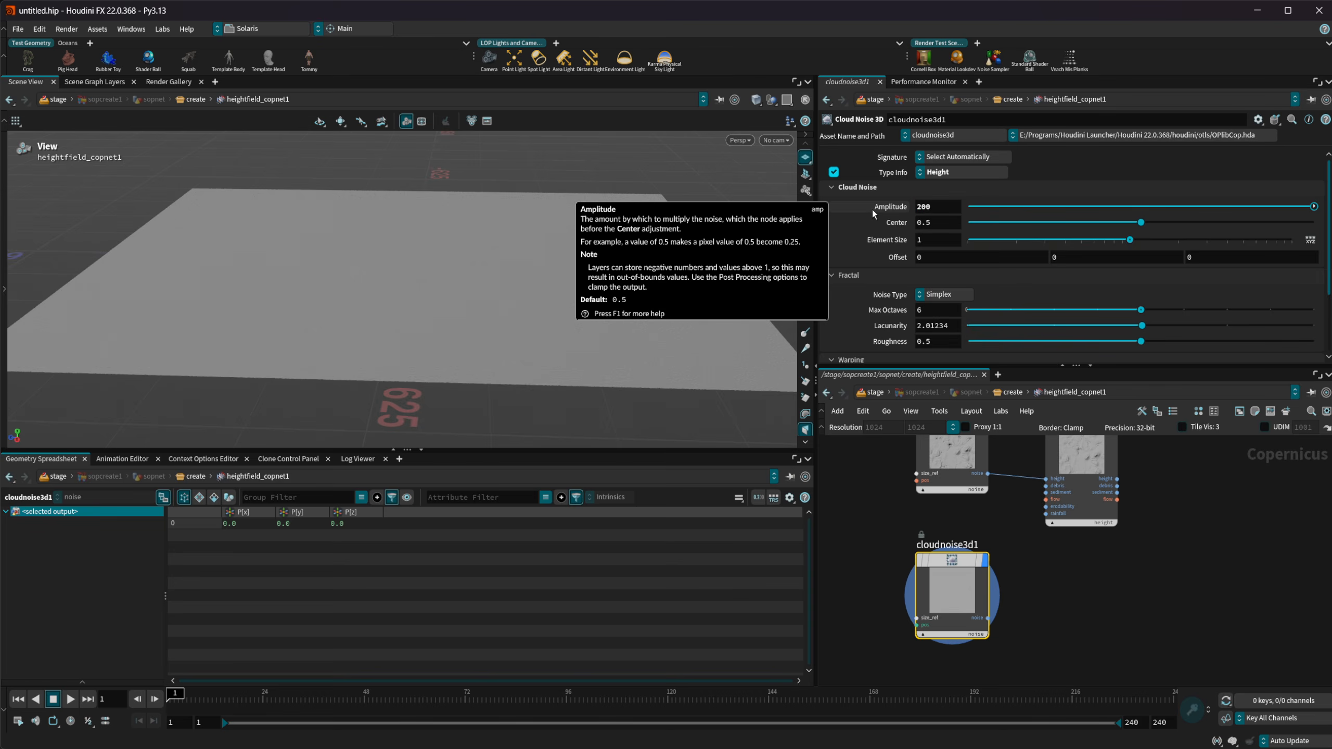
pyautogui.press('Return')
# Step: Set the cloud noise node's element size to 200 and its amplitude to 20
pyautogui.doubleClick(938, 240)
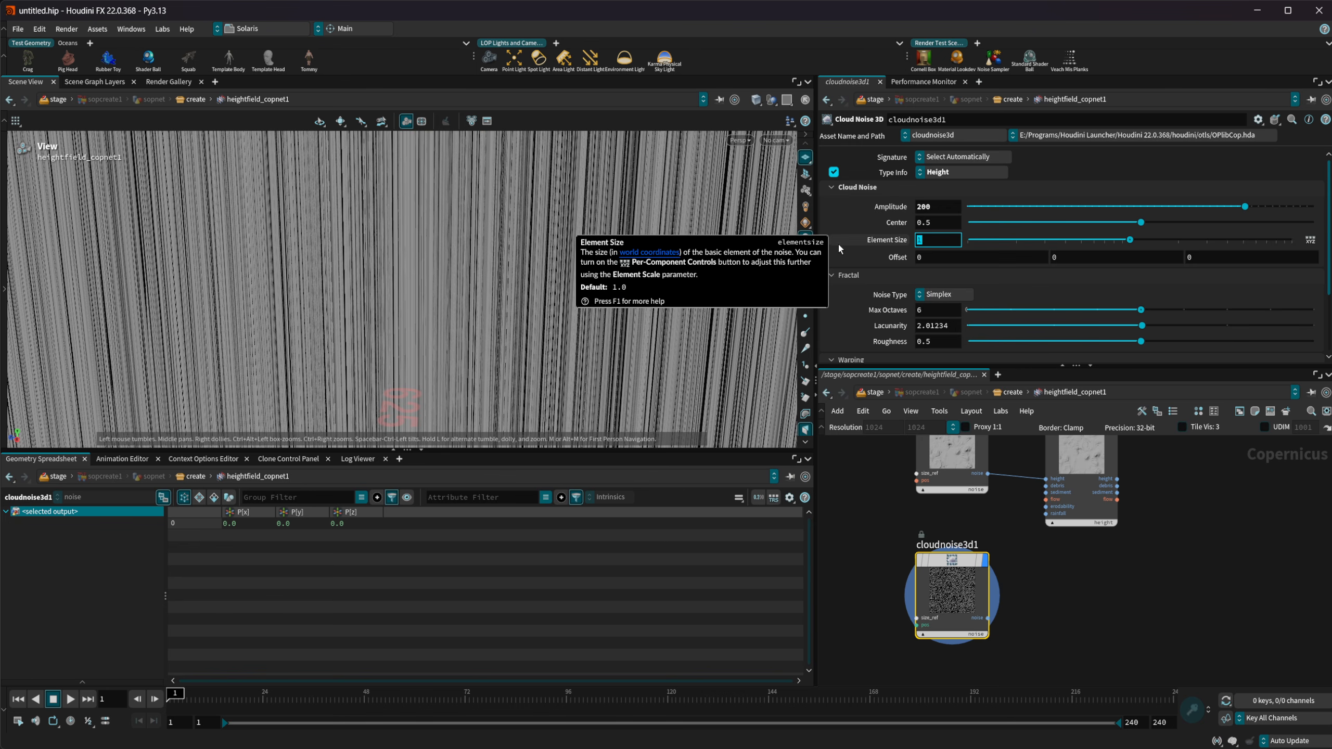
pyautogui.write('200')
pyautogui.press('Return')
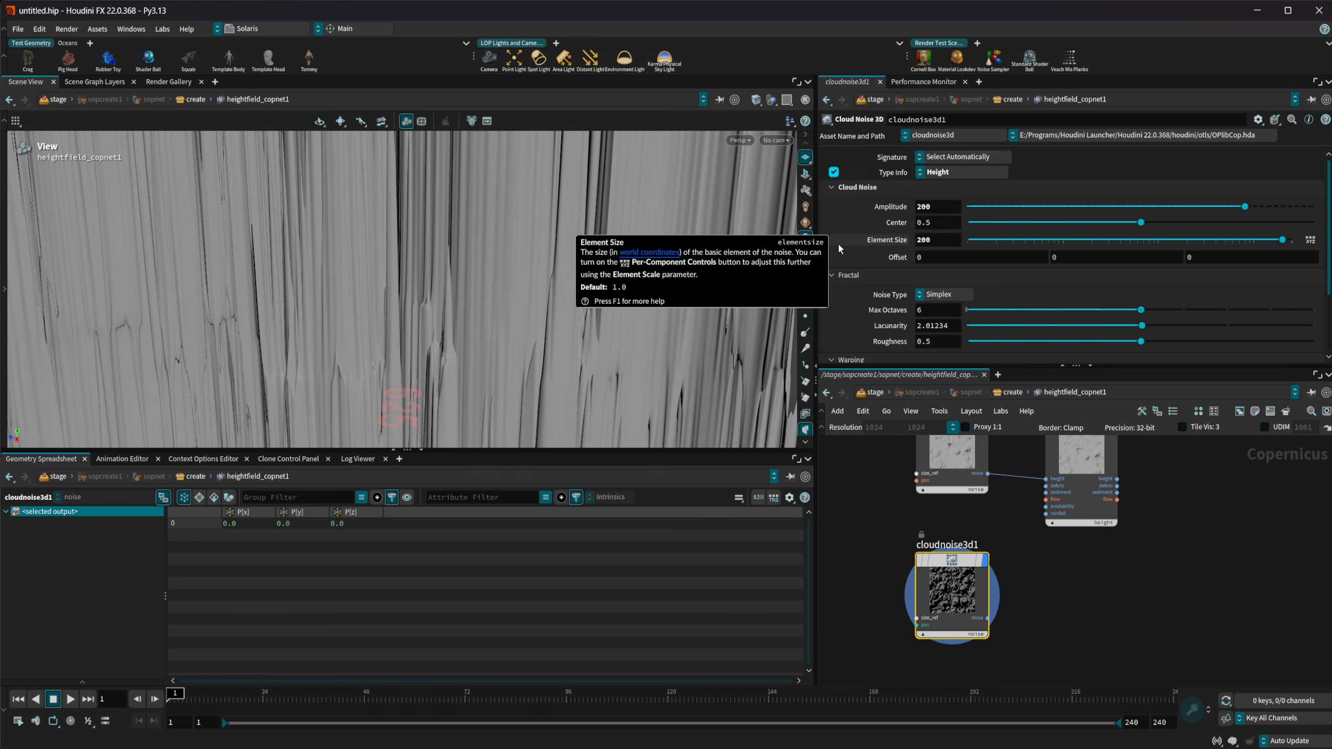
pyautogui.click(950, 204)
pyautogui.press('BackSpace')
pyautogui.press('Return')
pyautogui.scroll(-5, 440, 303)
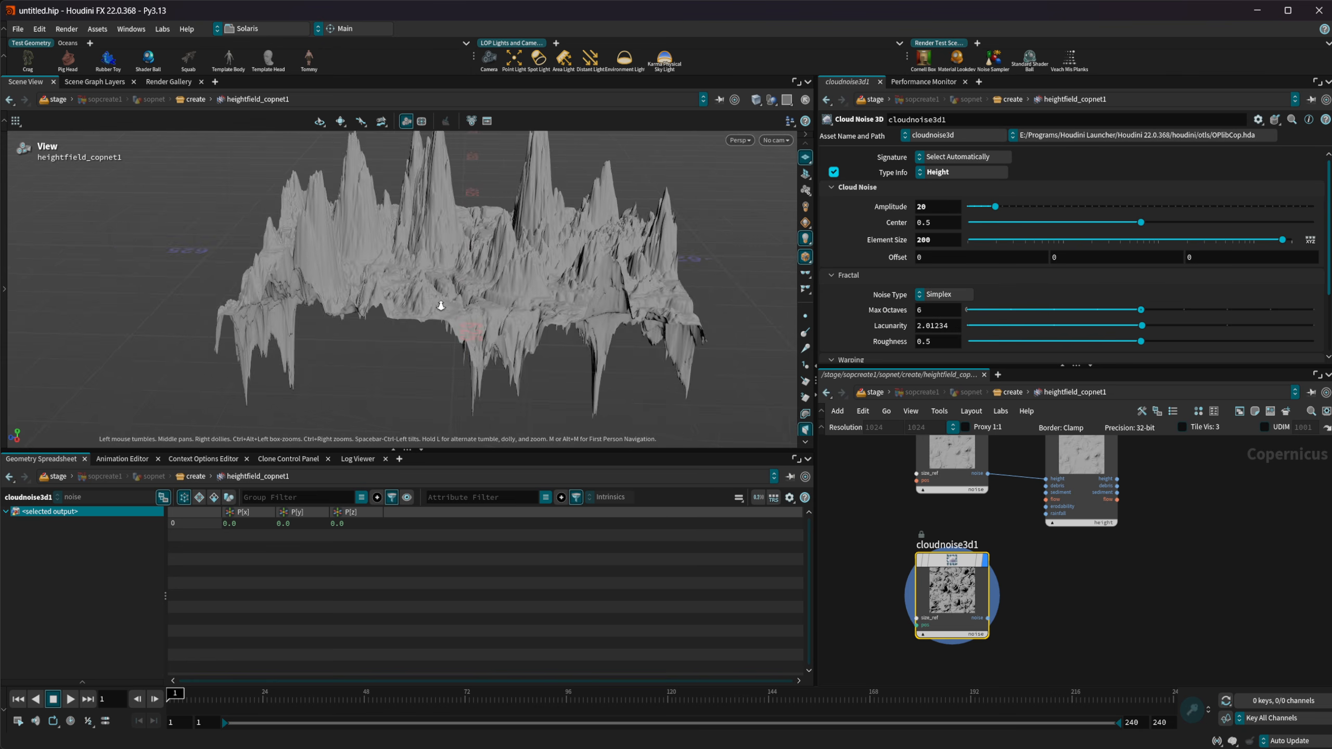
# Step: Try an amplitude of 5 on the cloud noise node
pyautogui.moveTo(440, 304); pyautogui.dragTo(544, 297)
pyautogui.moveTo(939, 208); pyautogui.dragTo(846, 212)
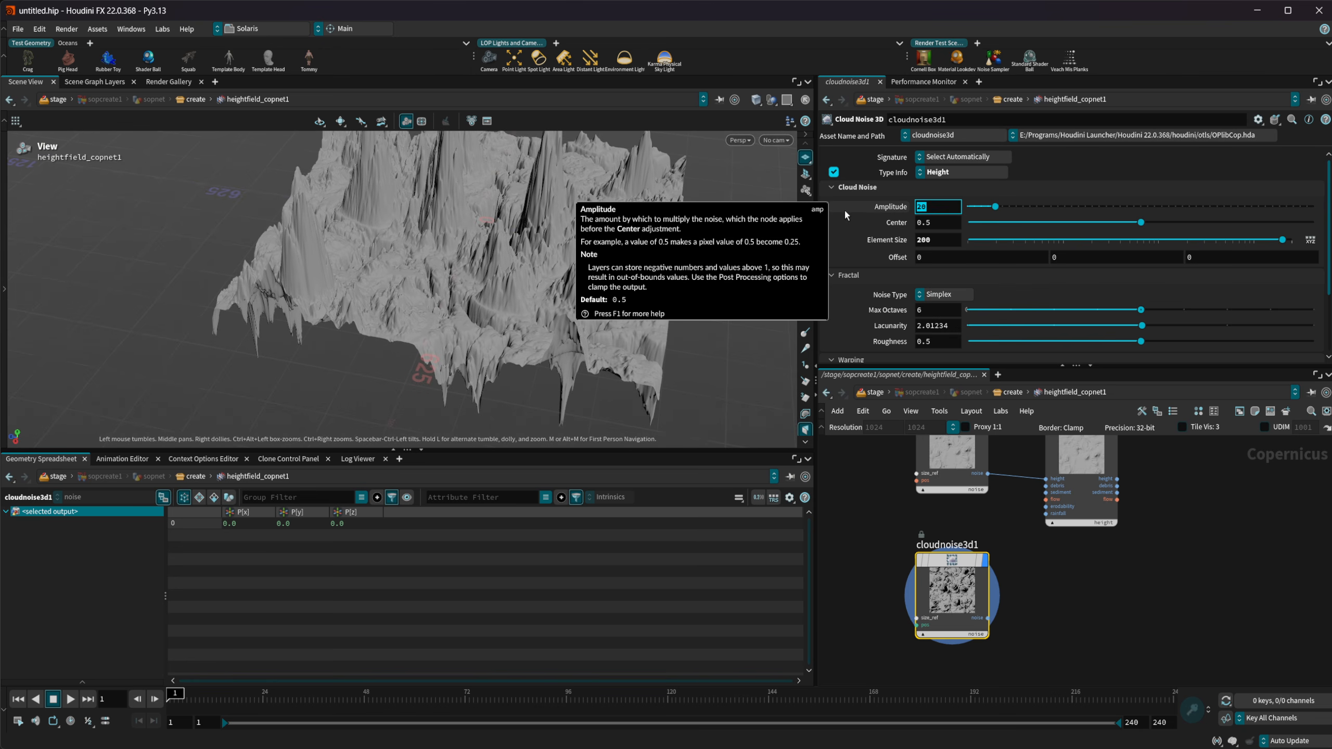
pyautogui.write('5')
pyautogui.press('Return')
# Step: Set the cloud noise node's amplitude to 10 and inspect the terrain from several angles
pyautogui.doubleClick(938, 207)
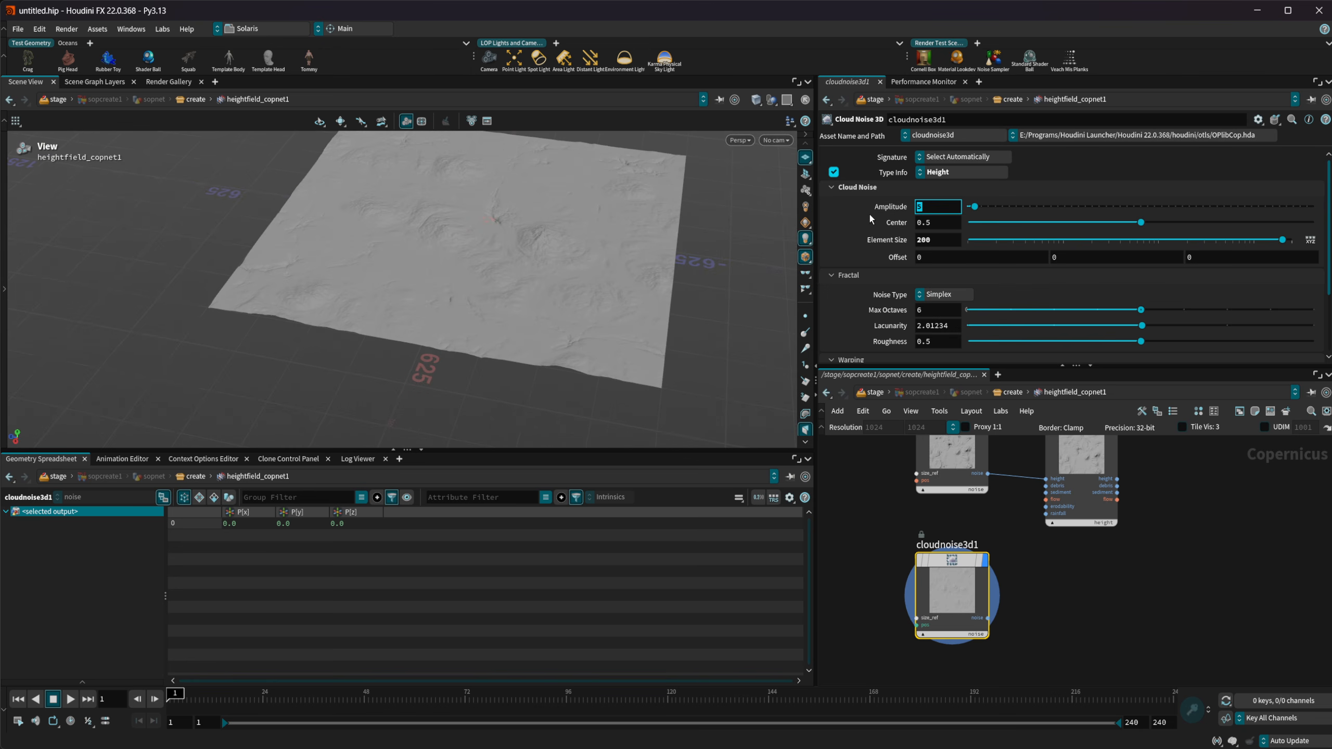
pyautogui.write('10')
pyautogui.press('Return')
pyautogui.moveTo(388, 251); pyautogui.dragTo(425, 258)
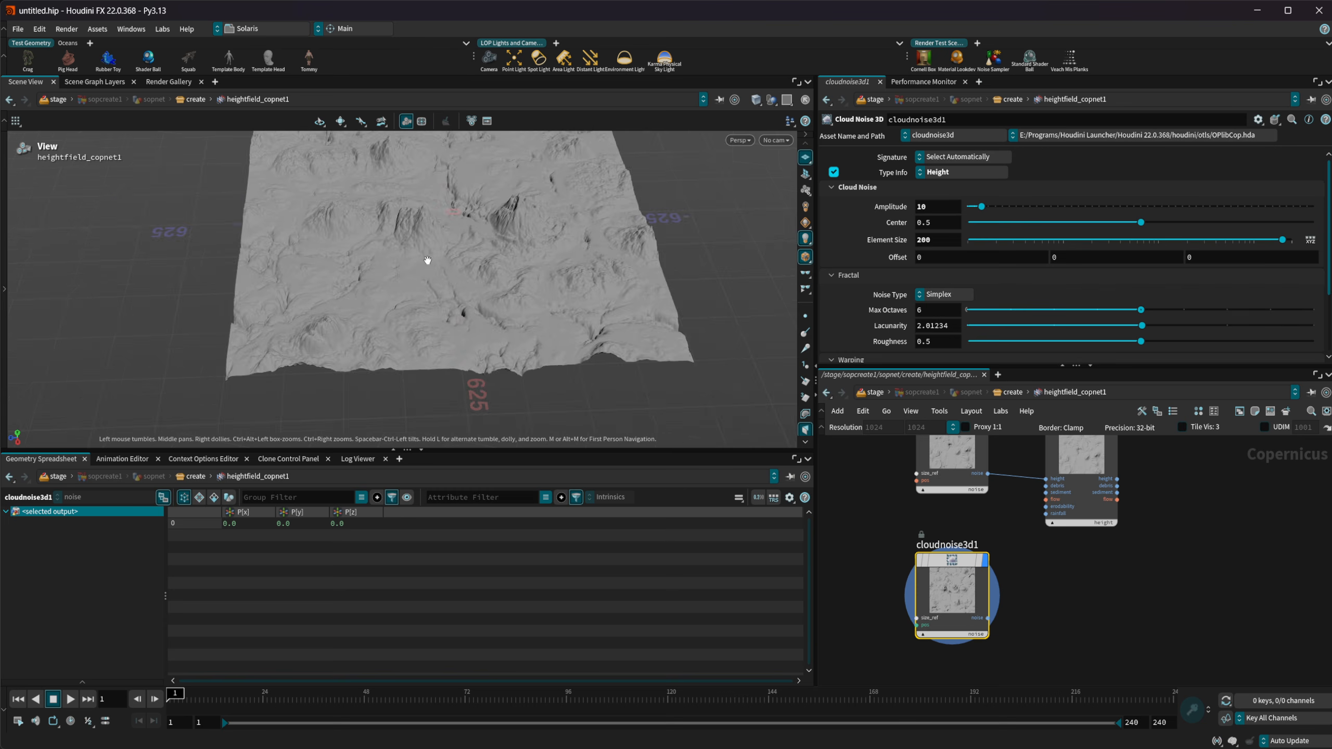
pyautogui.moveTo(425, 258); pyautogui.dragTo(518, 271, button='right')
pyautogui.moveTo(518, 271); pyautogui.dragTo(681, 259)
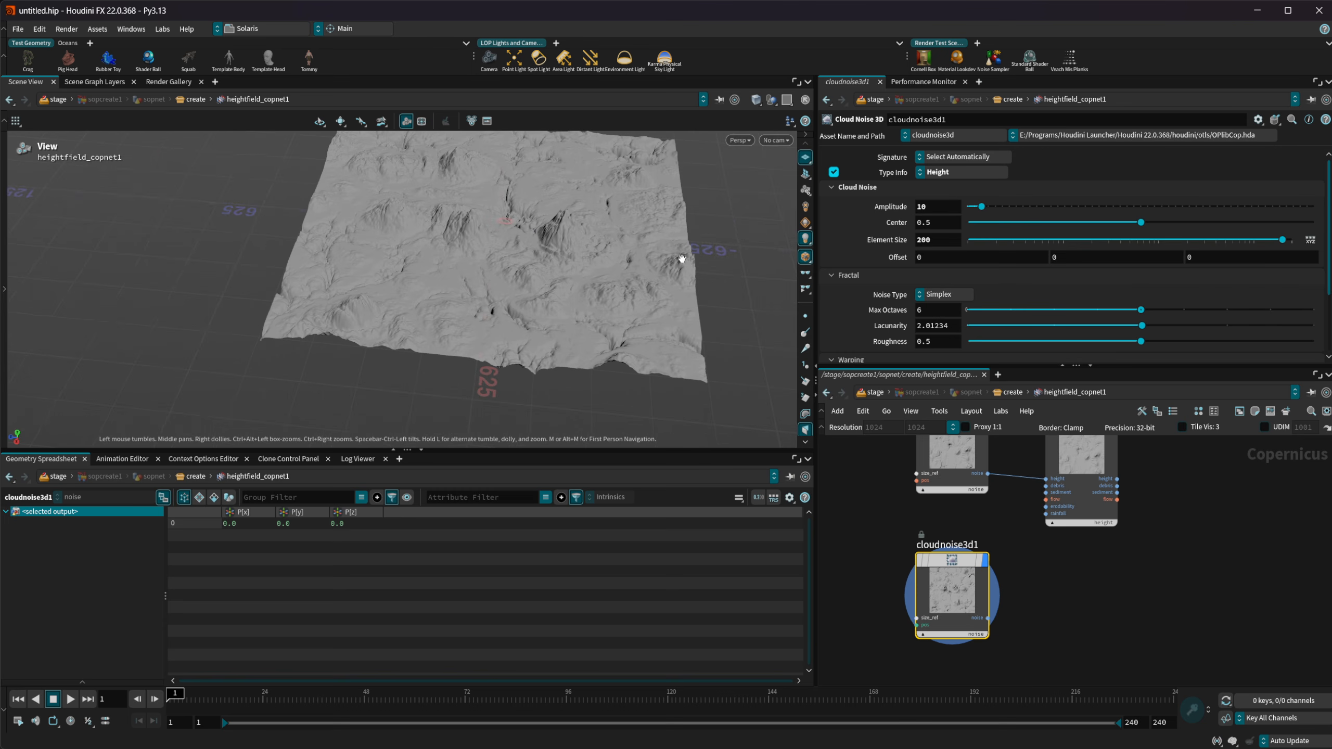
# Step: Feed the cloud noise output into the erode node's height input instead of the bubble noise, and display the eroded terrain
pyautogui.click(988, 619)
pyautogui.click(1027, 523)
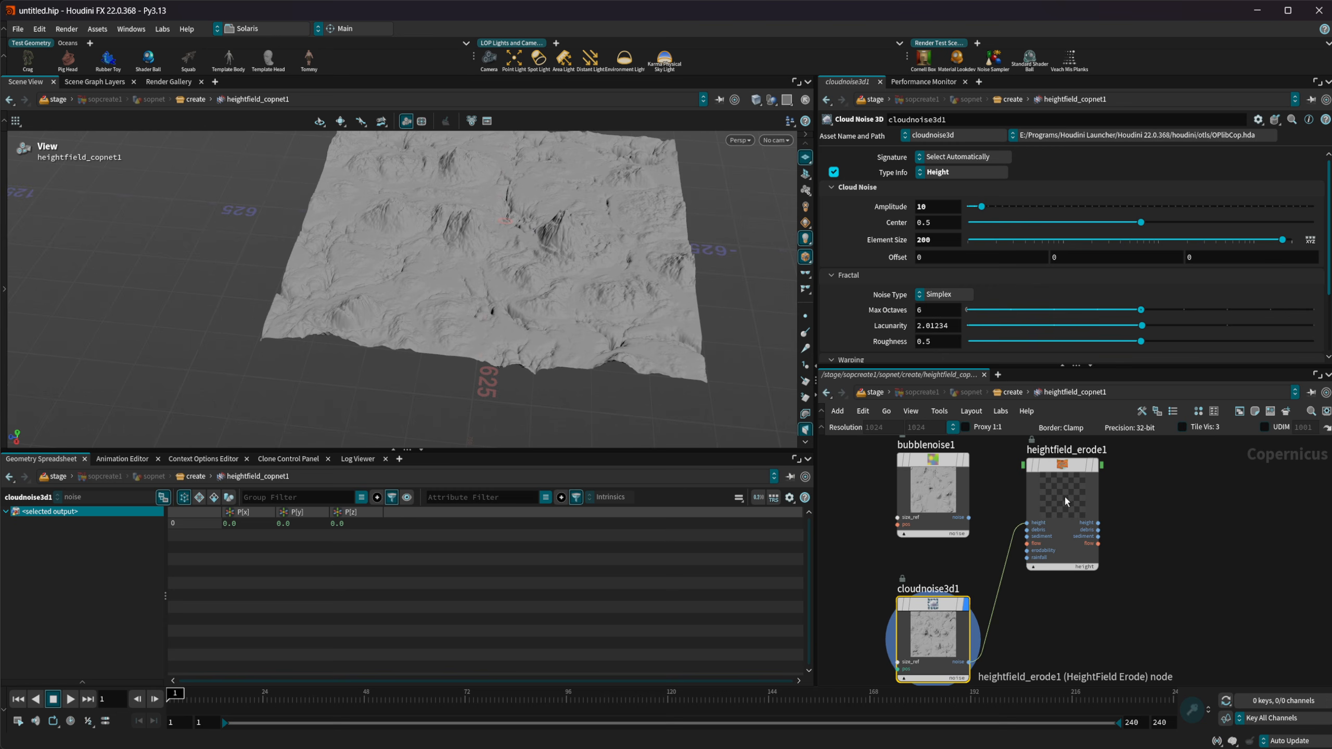
pyautogui.click(1066, 494)
pyautogui.moveTo(447, 336); pyautogui.dragTo(487, 257)
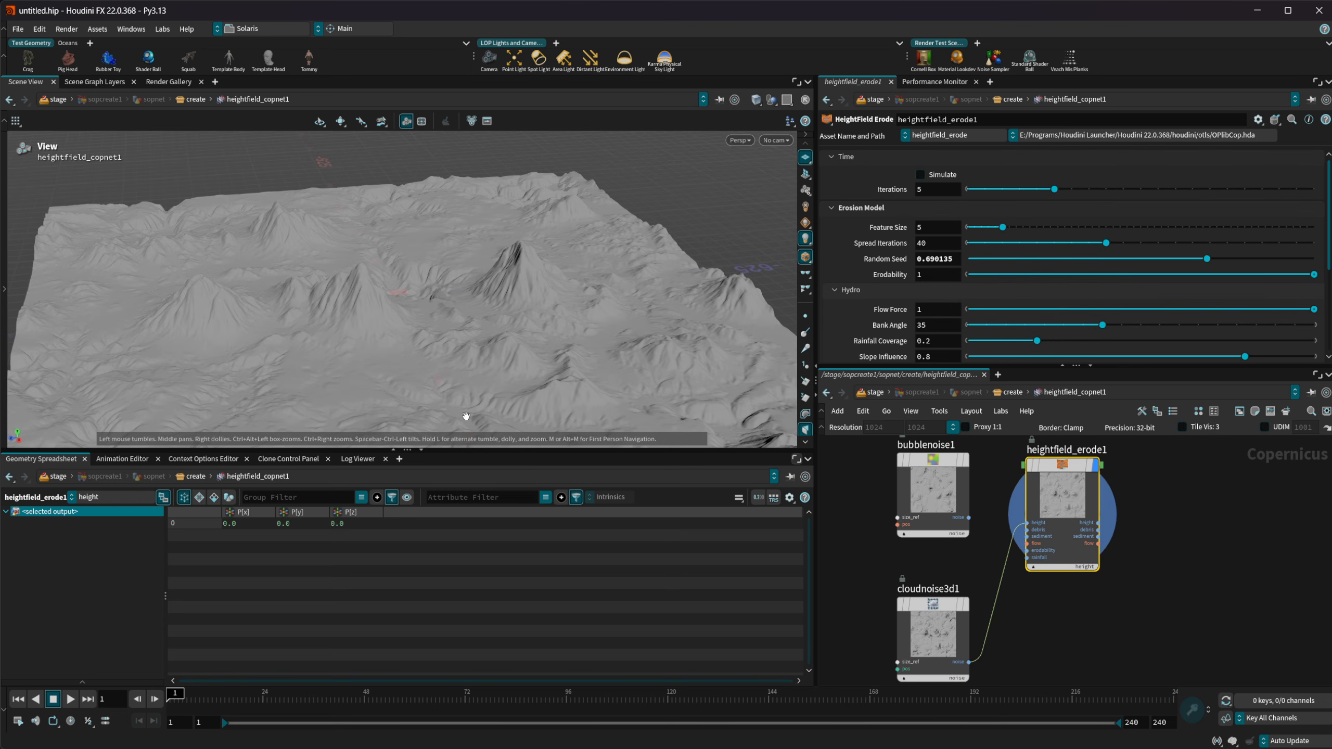
# Step: Copy the heightfield_noise1 node in the parent geometry network
pyautogui.scroll(-3, 1066, 633)
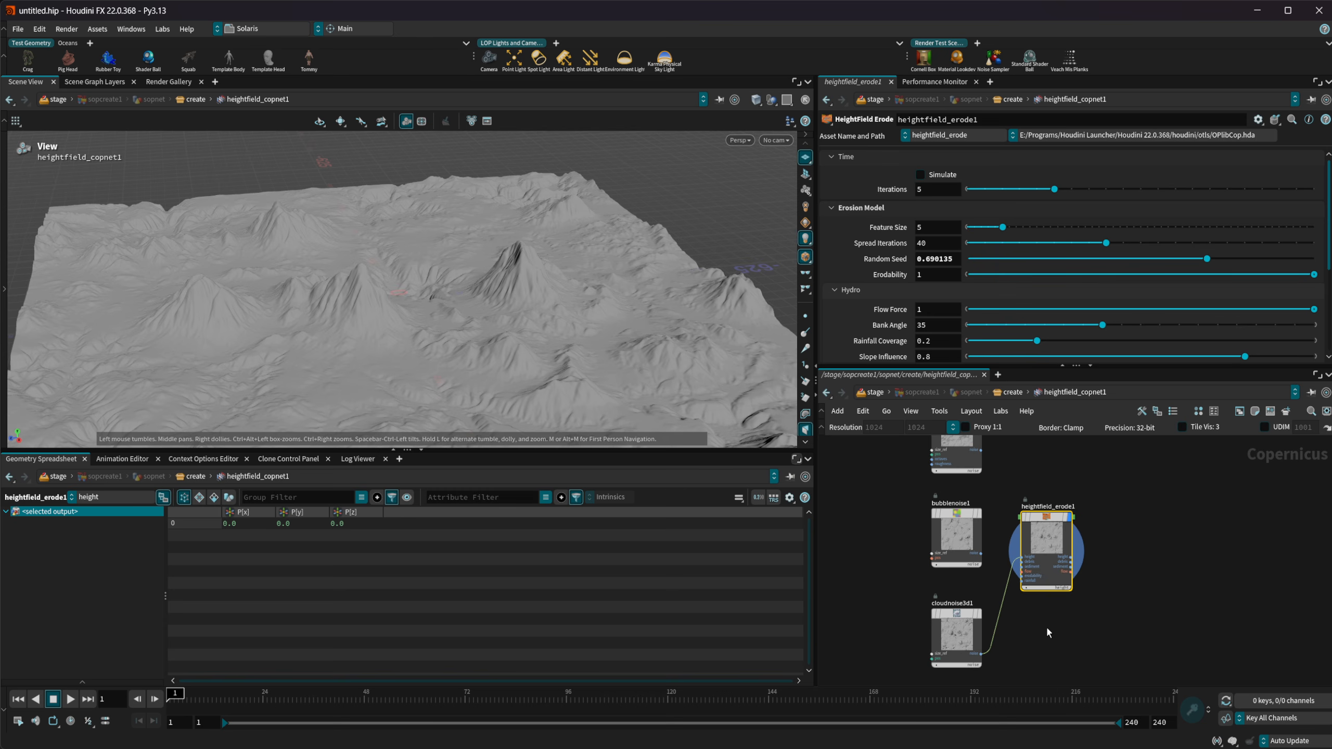
pyautogui.moveTo(1051, 464); pyautogui.dragTo(1053, 581, button='middle')
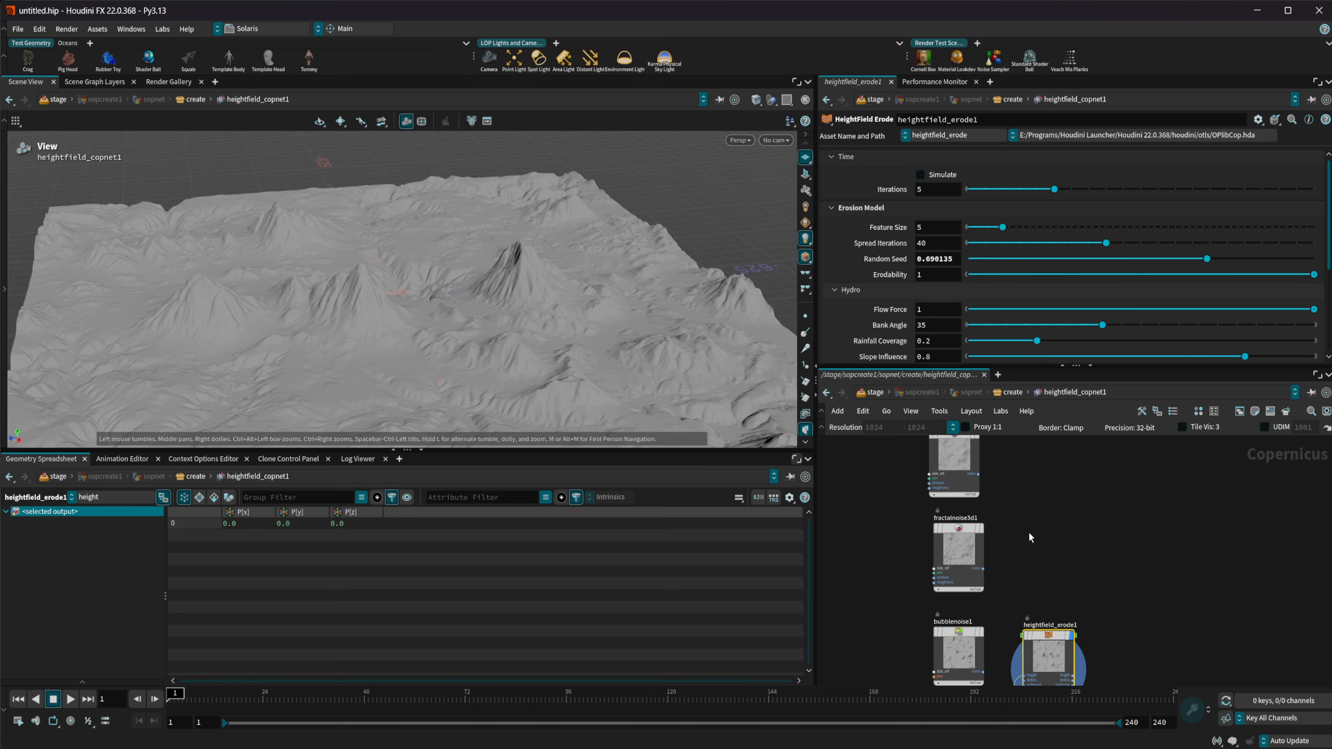
pyautogui.click(1010, 394)
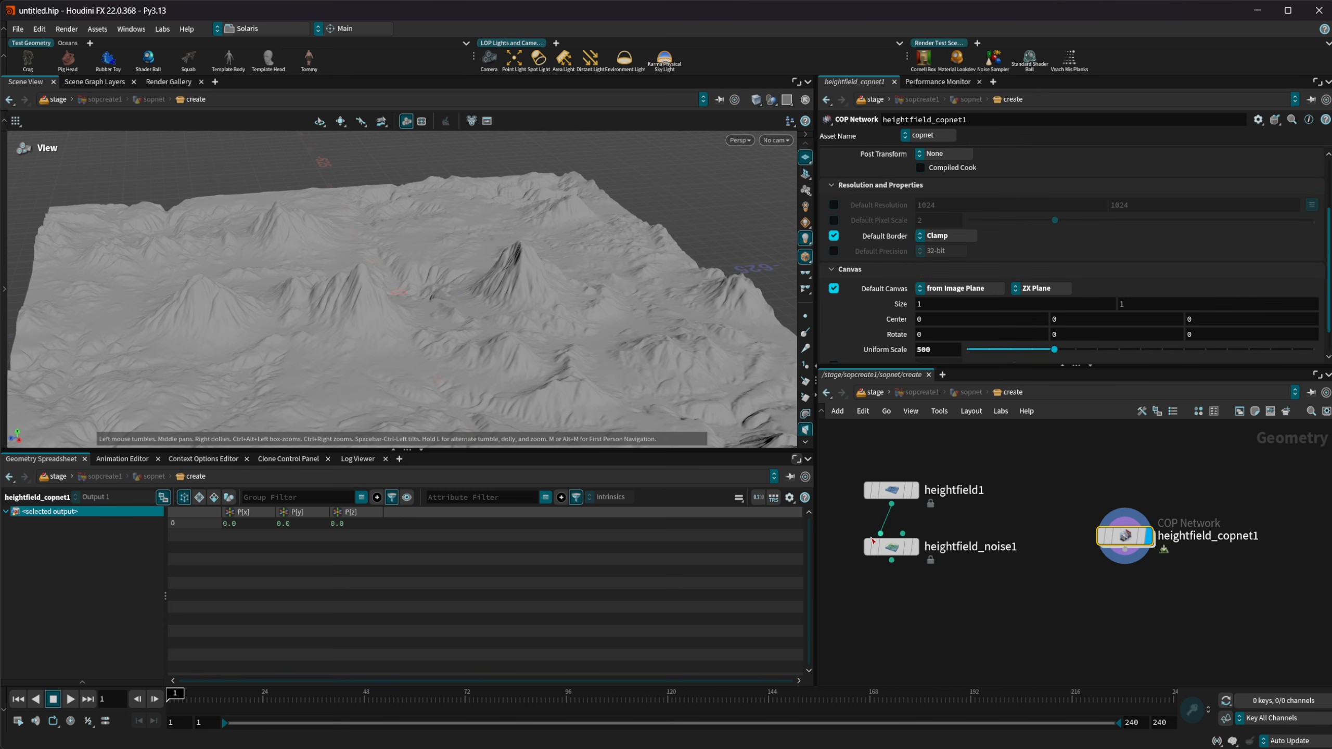
pyautogui.click(889, 549)
pyautogui.hotkey('ctrl', 'c')
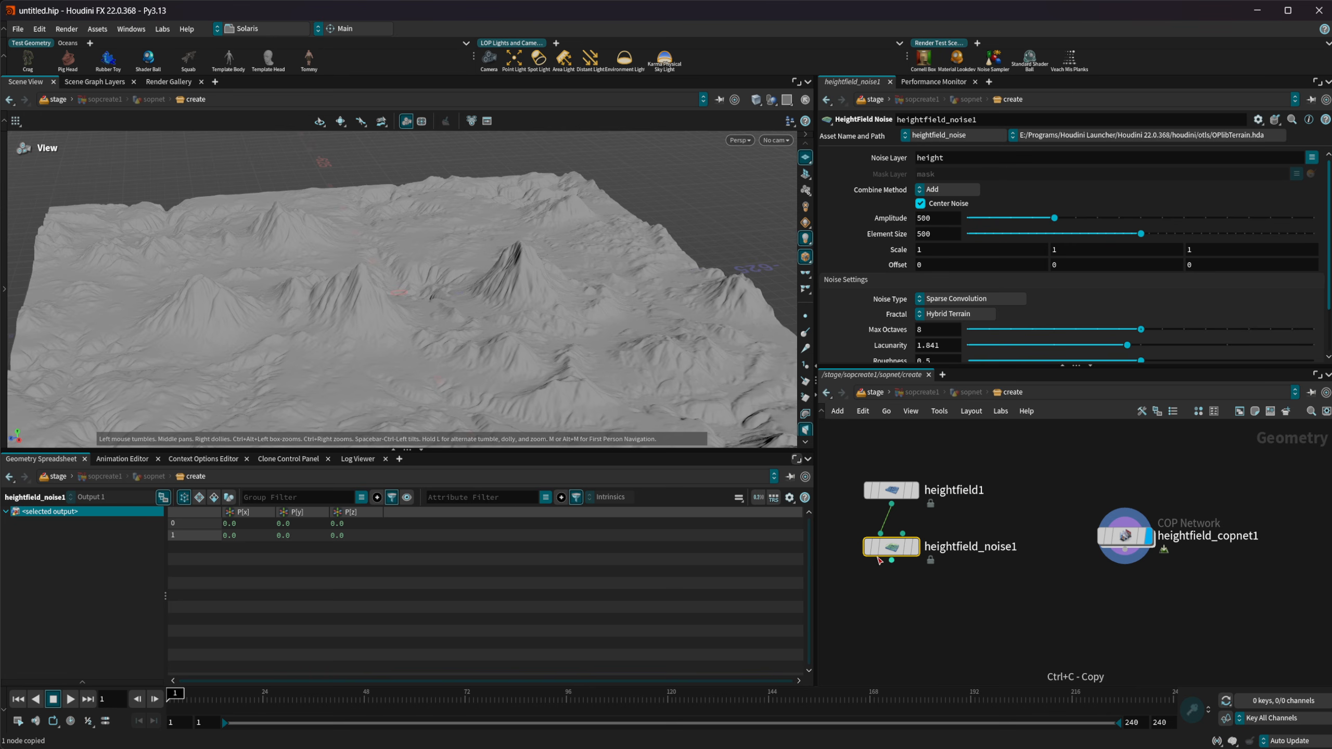
# Step: Return to the heightfield_copnet1 network and add a SOP Import node above the fractal noise nodes
pyautogui.doubleClick(1125, 535)
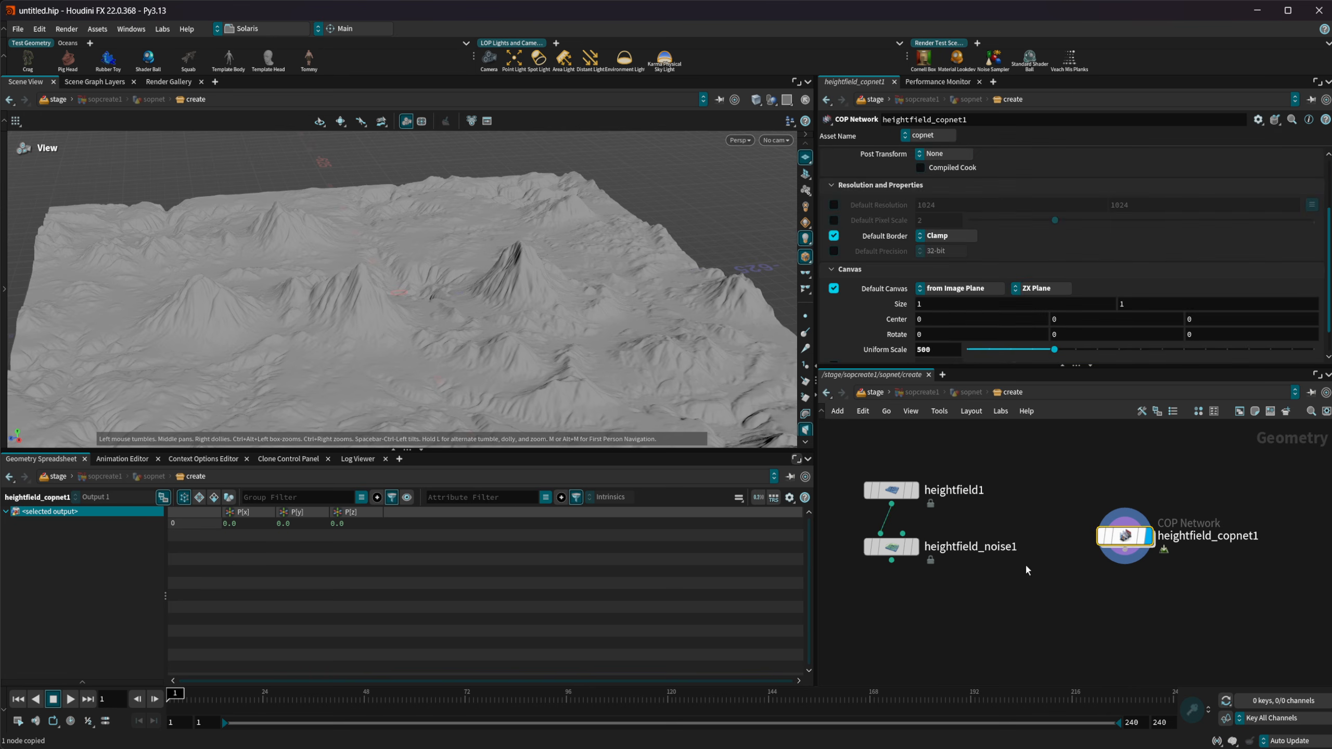
pyautogui.scroll(-4, 1029, 534)
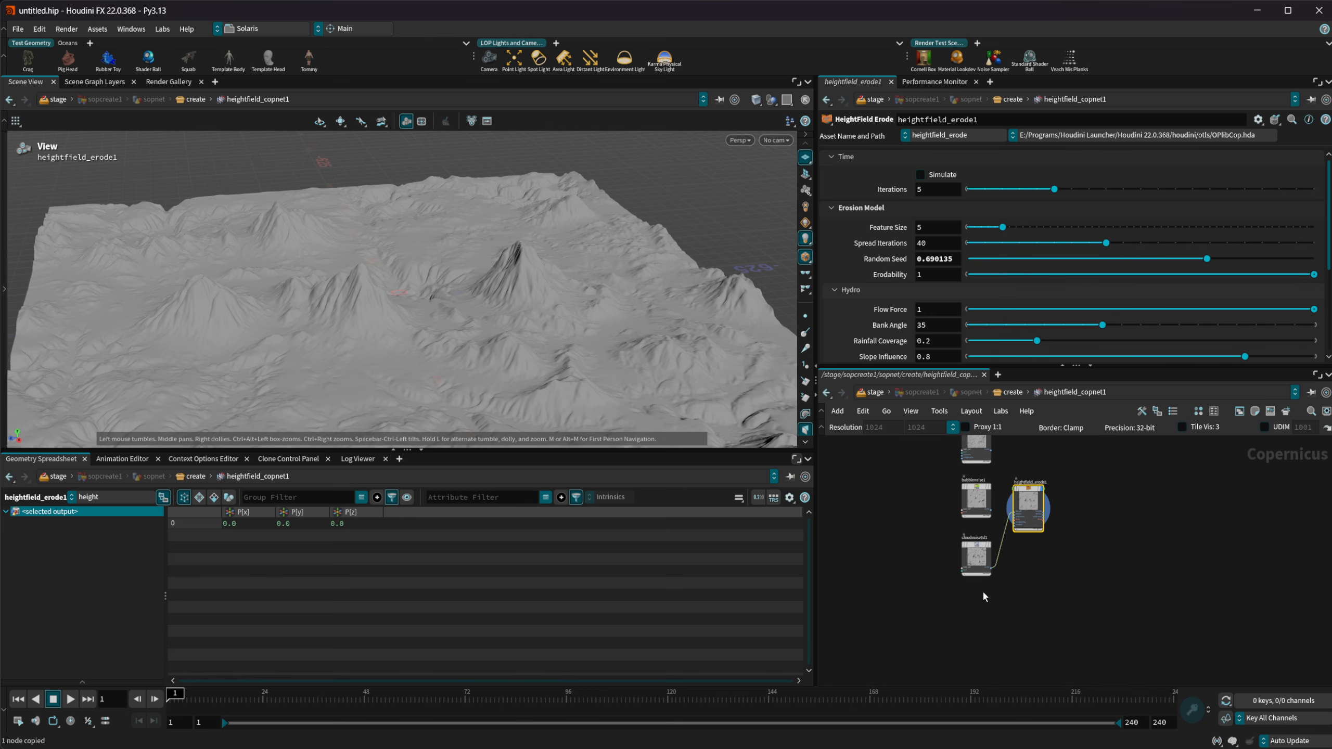
pyautogui.press('Tab')
pyautogui.write('sopi')
pyautogui.press('Return')
pyautogui.click(950, 541)
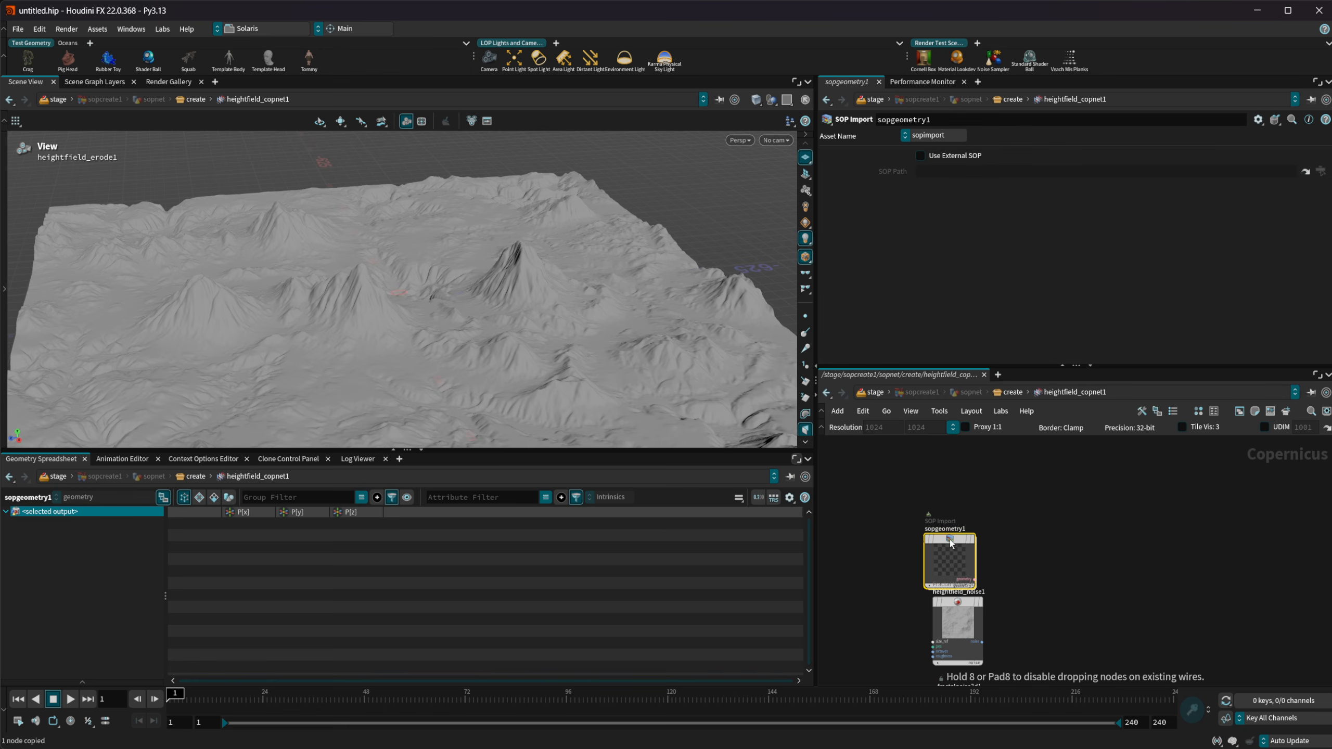
# Step: Make the SOP Import node use the external SOP /stage/sopcreate1/sopnet/create/heightfield_noise1 and display its terrain
pyautogui.click(963, 160)
pyautogui.click(979, 175)
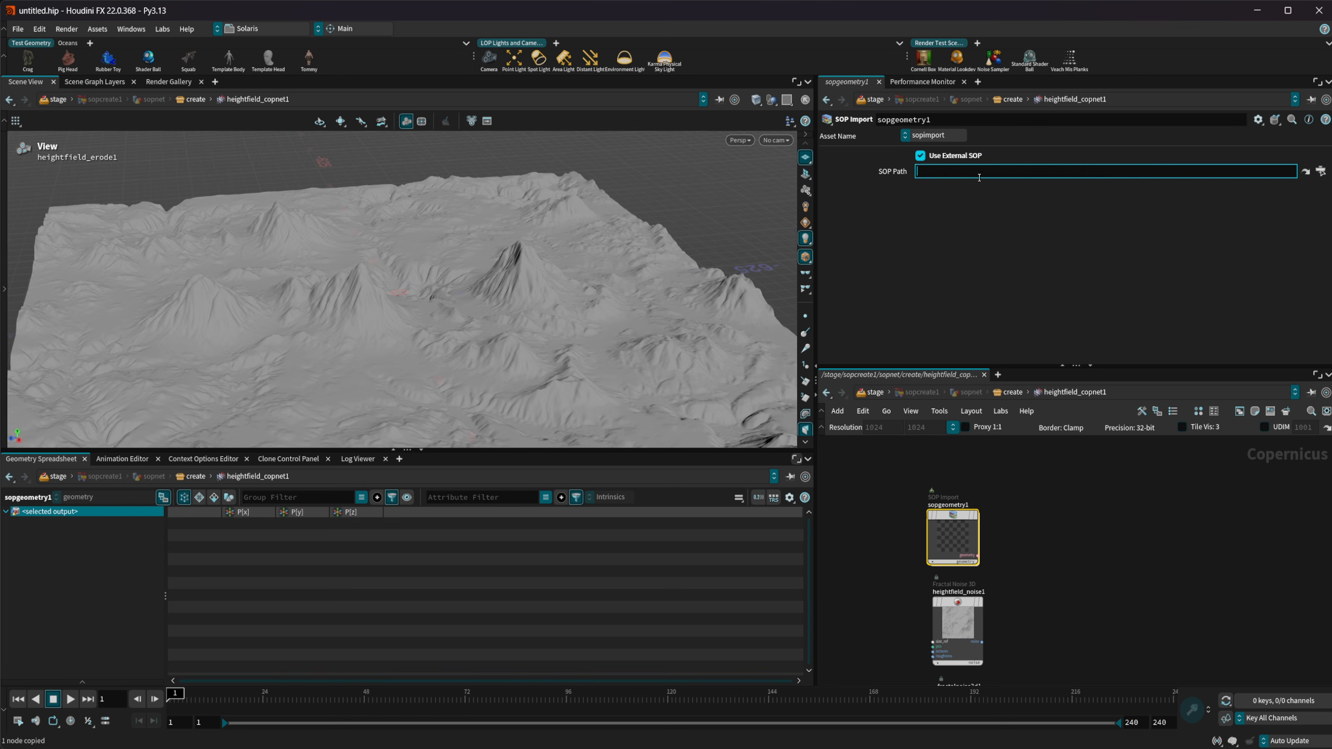
pyautogui.hotkey('ctrl', 'v')
pyautogui.press('Return')
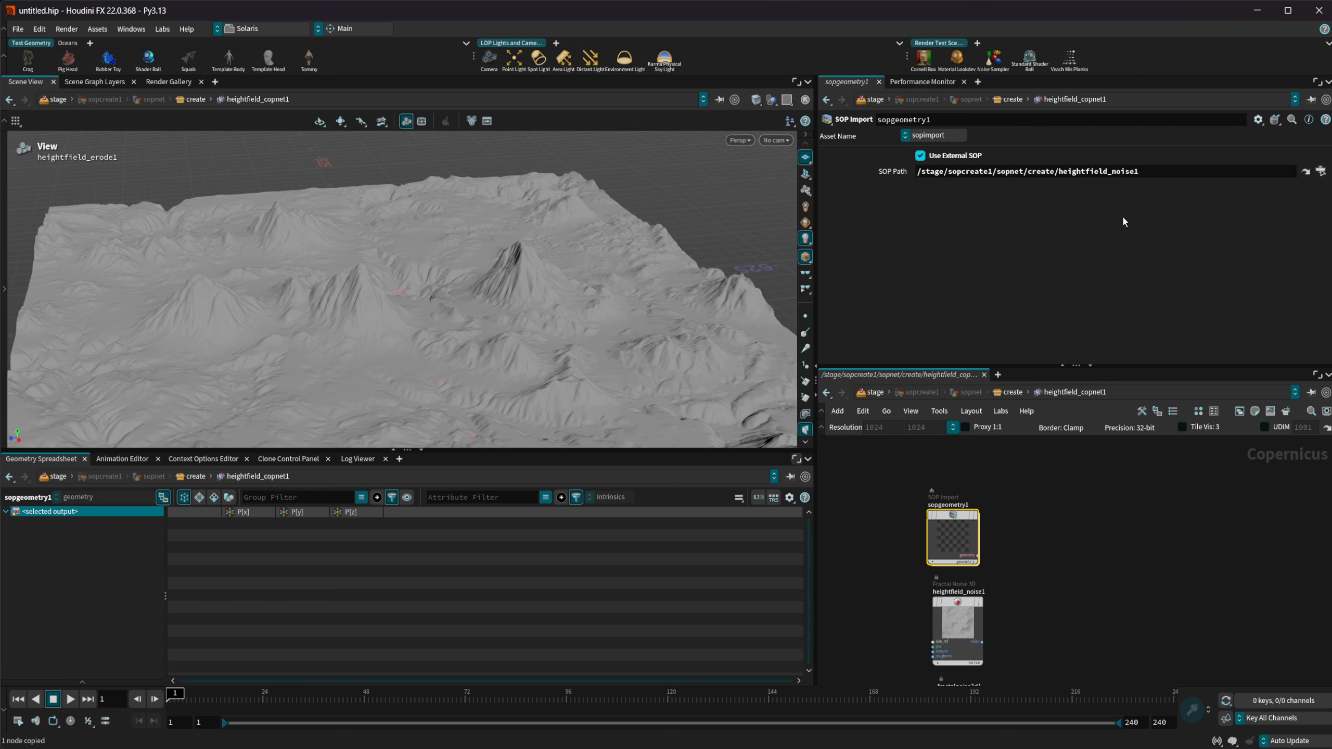
pyautogui.press('r')
pyautogui.click(953, 540)
pyautogui.press('h')
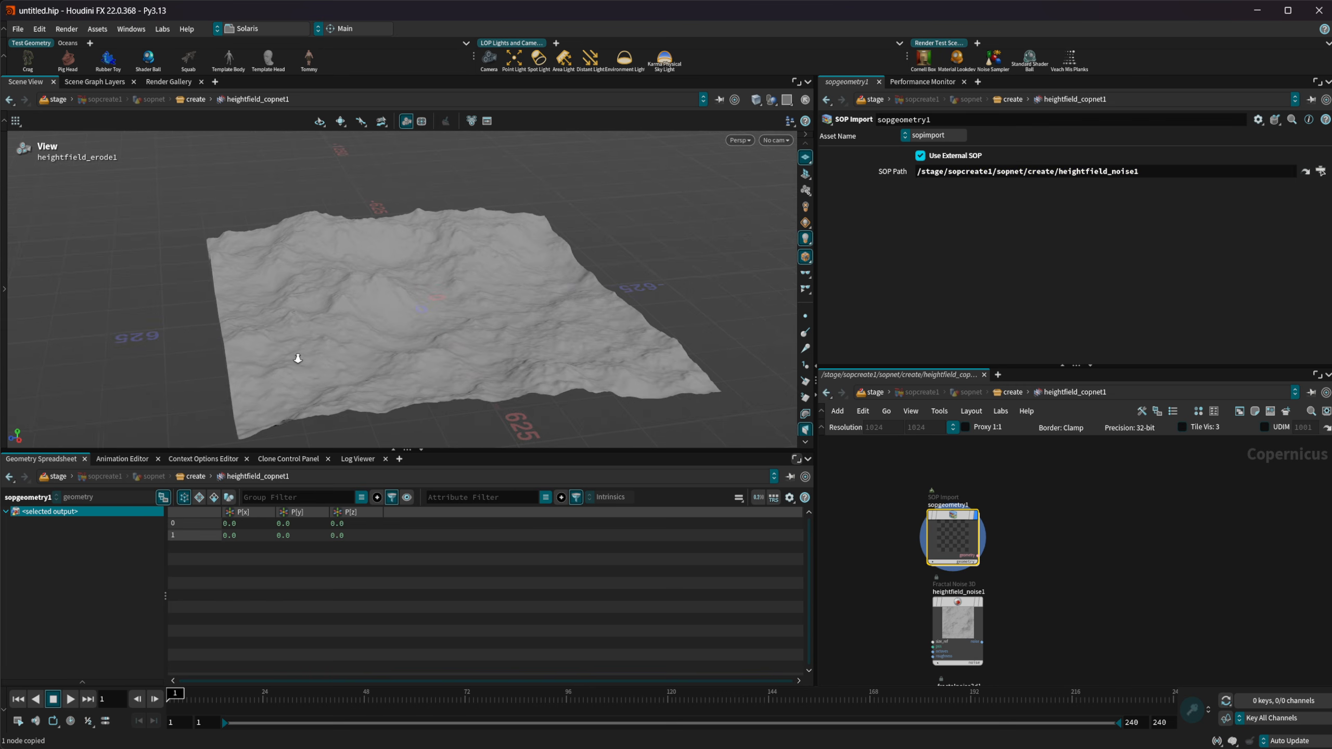
# Step: Add a Geometry to Layer node fed by the SOP Import node and set its imports from the geometry
pyautogui.scroll(2, 993, 558)
pyautogui.moveTo(1039, 640); pyautogui.dragTo(1021, 627, button='middle')
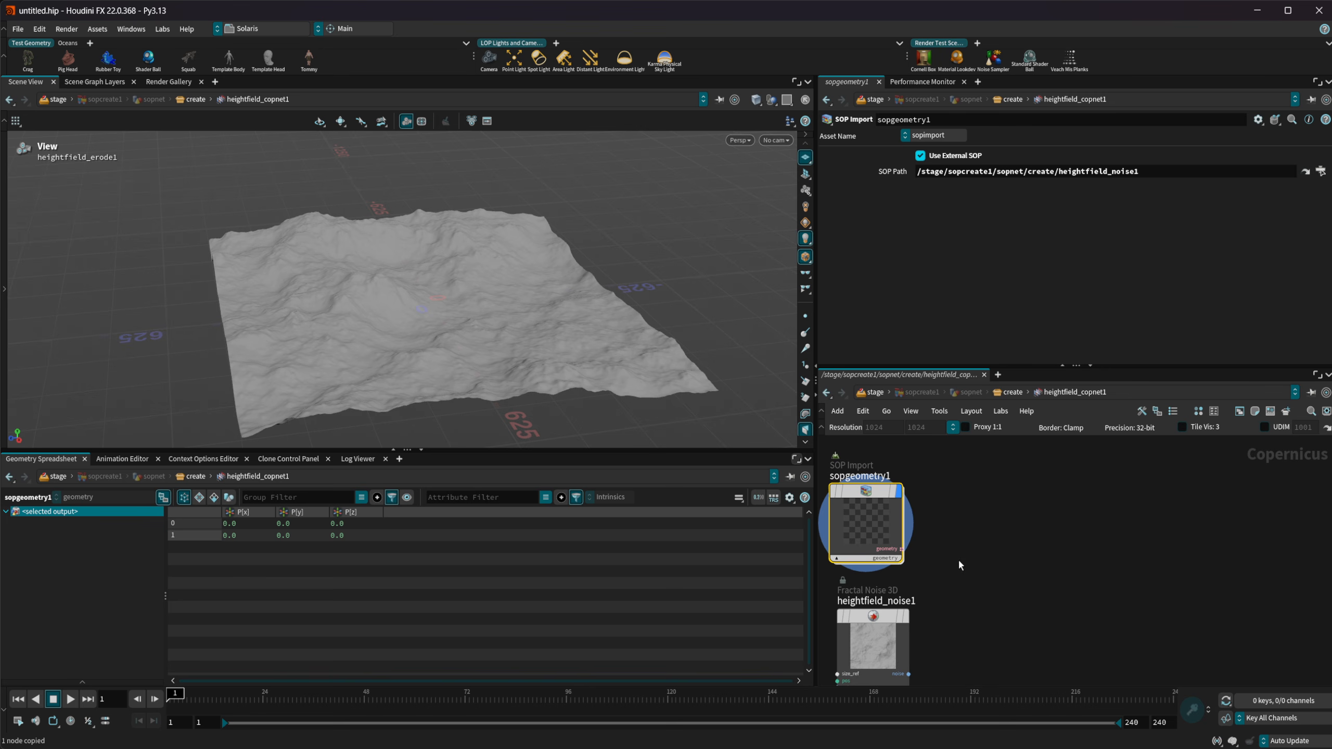
pyautogui.press('Tab')
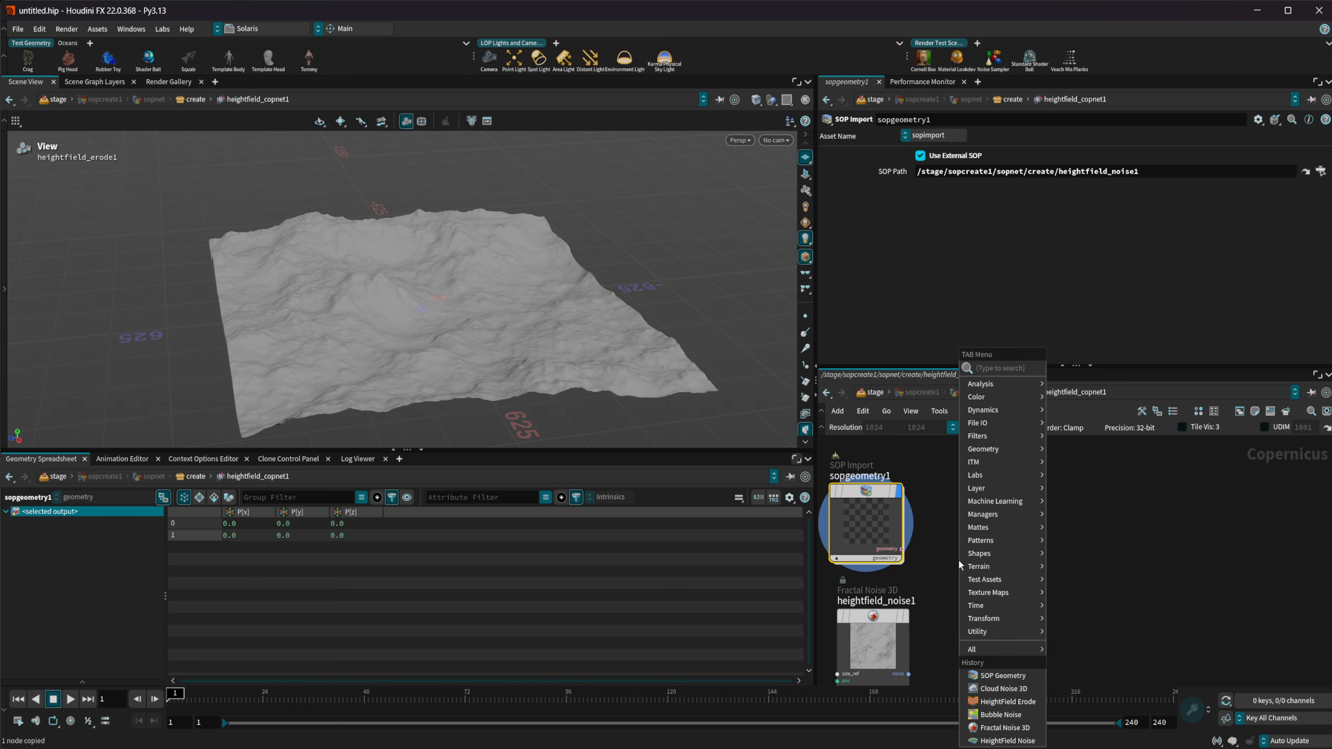
pyautogui.write('geo to l')
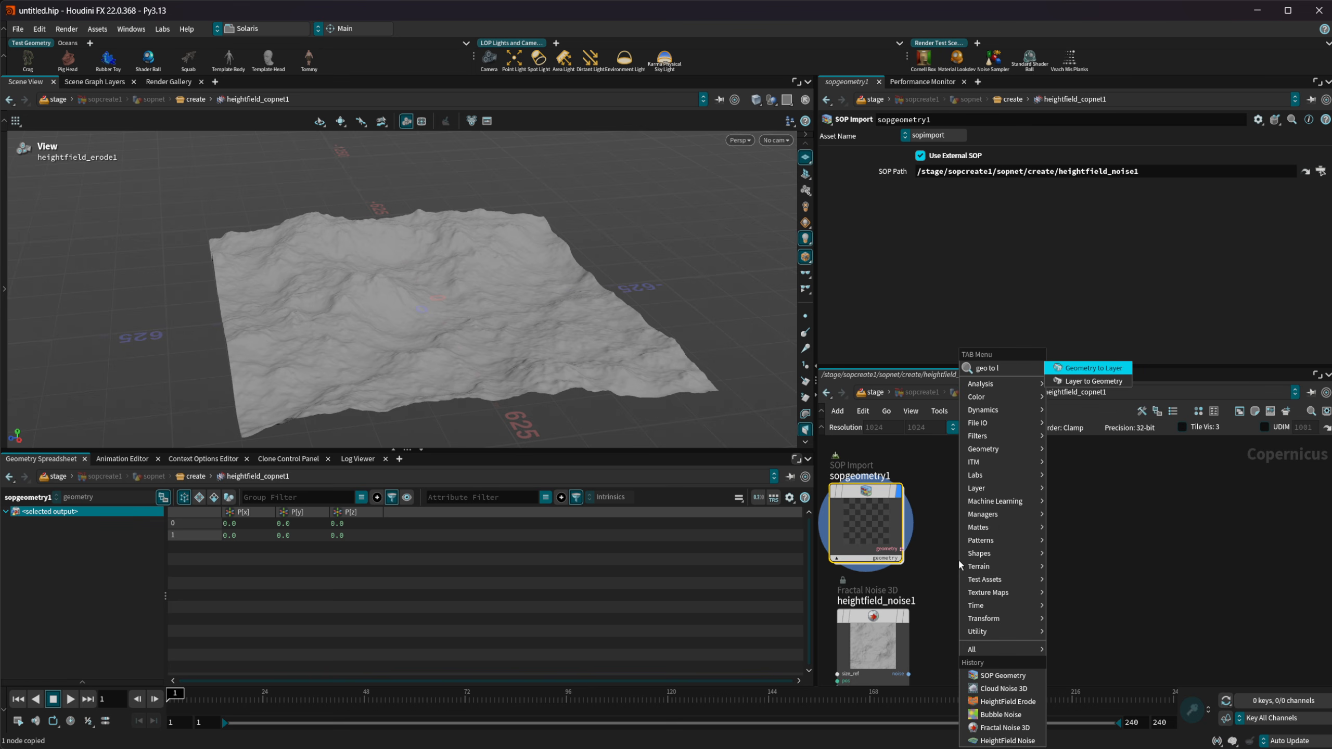
pyautogui.press('Return')
pyautogui.click(976, 559)
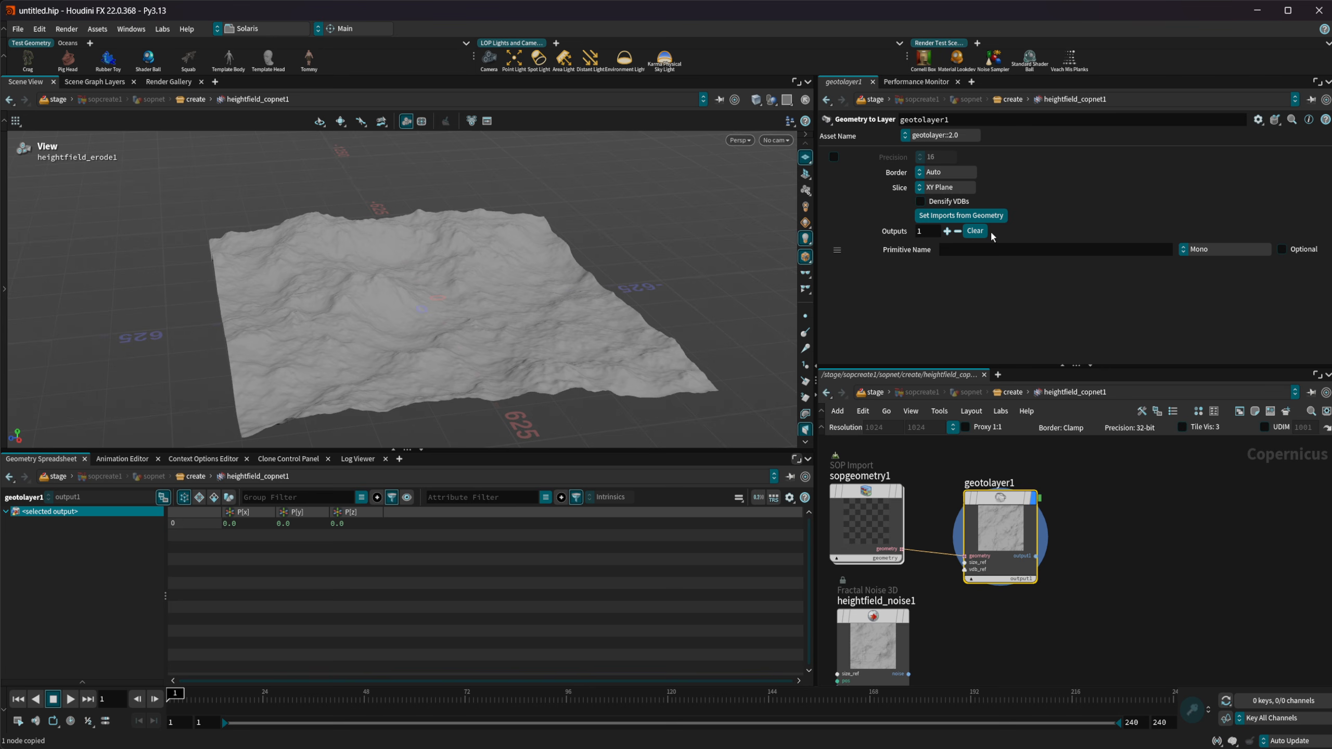
pyautogui.click(971, 220)
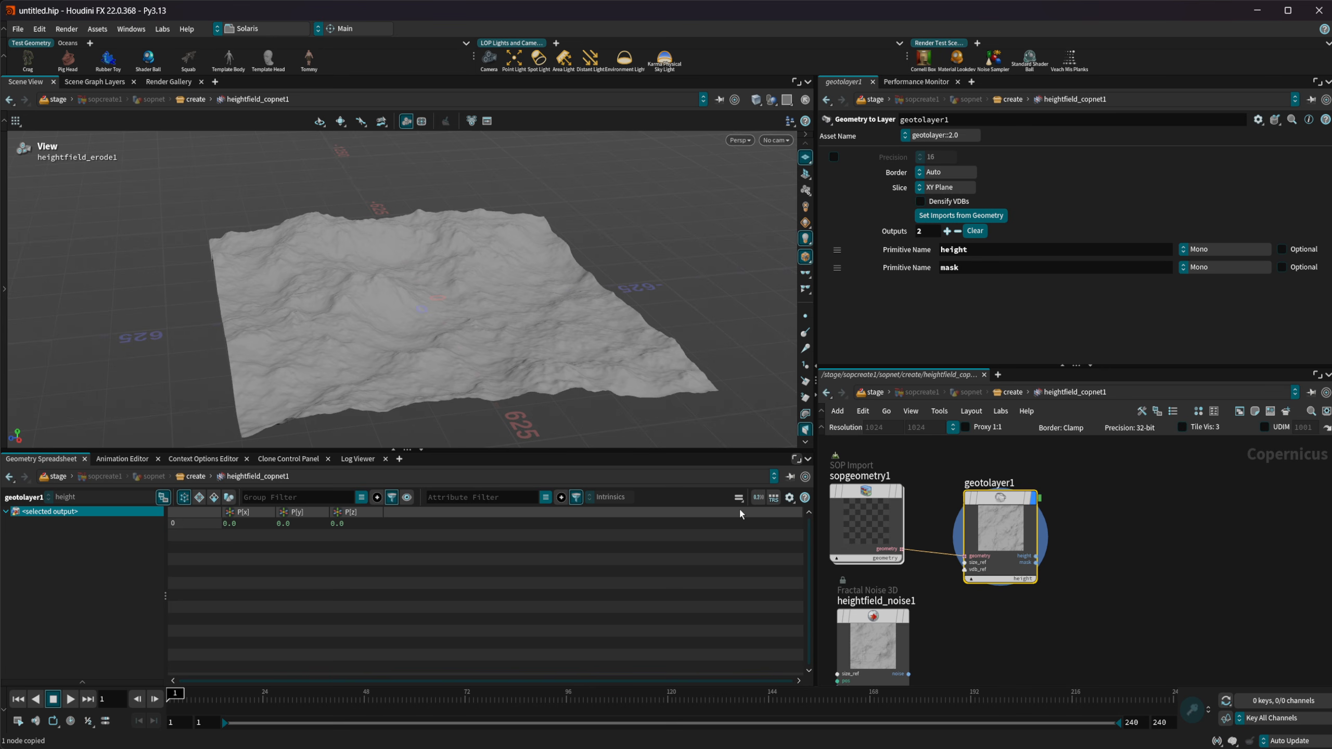
# Step: Preview the Geometry to Layer node's mask output, then switch back to its height output and view the terrain
pyautogui.scroll(3, 1047, 569)
pyautogui.click(1018, 582)
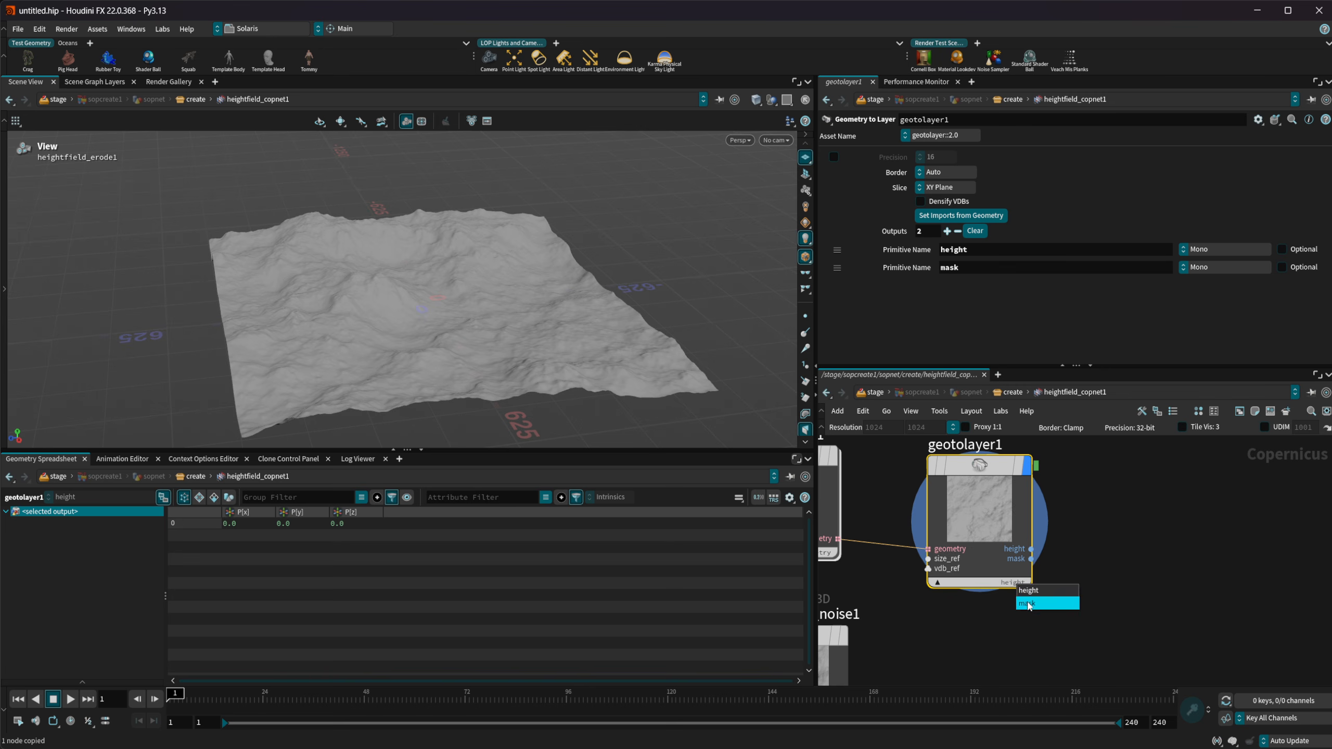
pyautogui.click(1029, 607)
pyautogui.click(1026, 582)
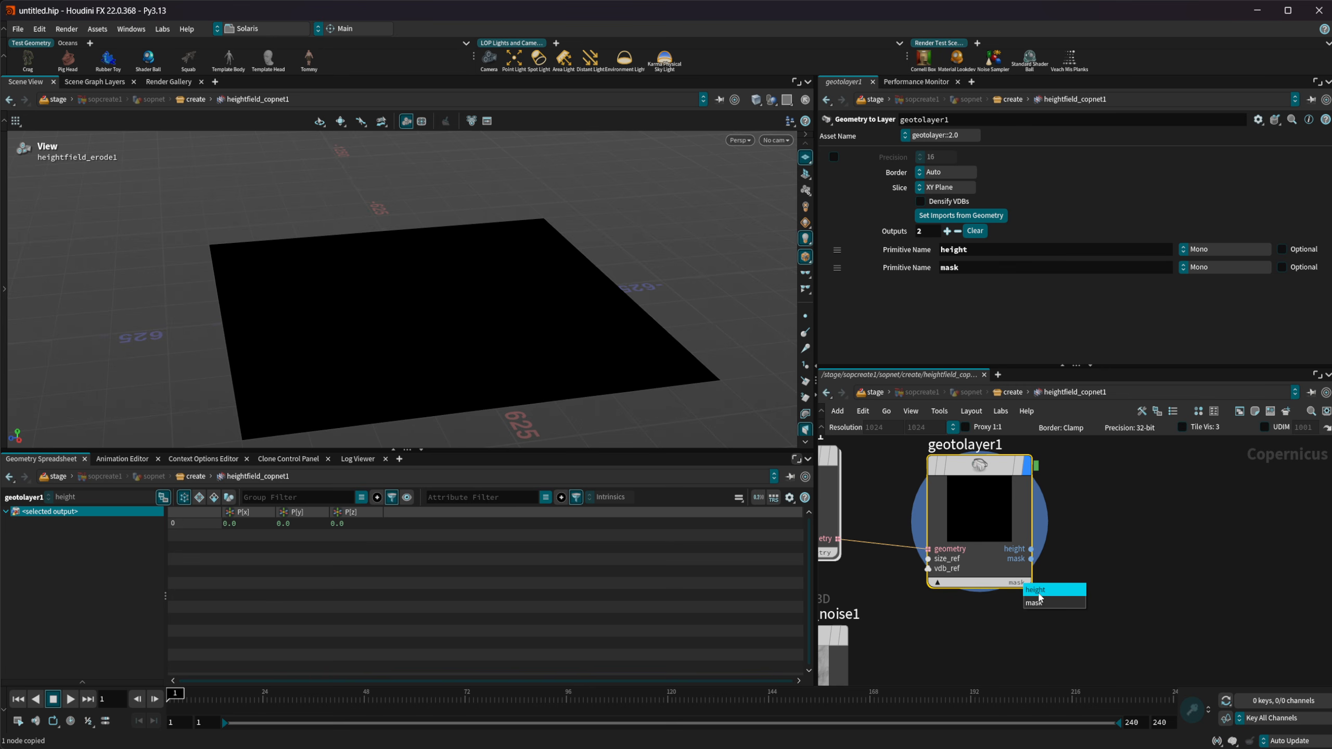
pyautogui.click(1028, 598)
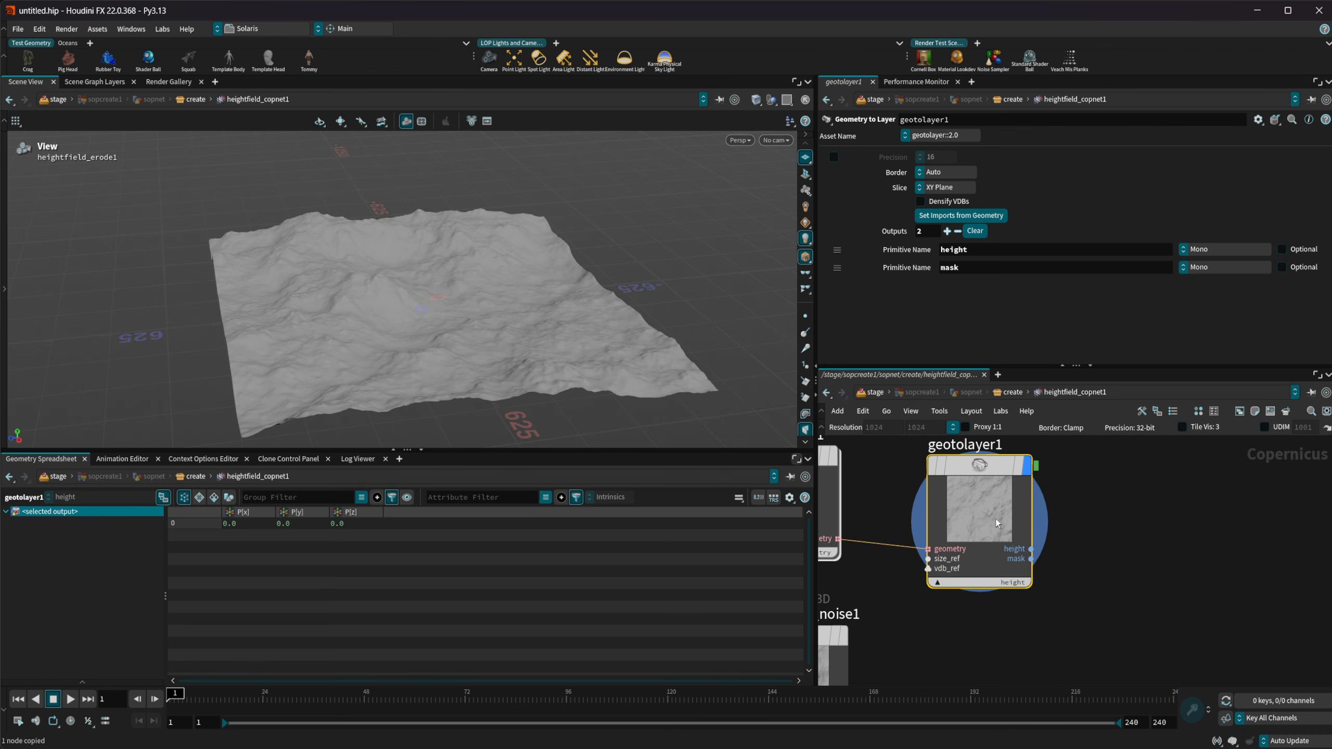
pyautogui.moveTo(419, 342); pyautogui.dragTo(404, 341)
# Step: Add a Blend node and feed the heightfield_noise1 noise output into its bg input
pyautogui.scroll(-2, 991, 620)
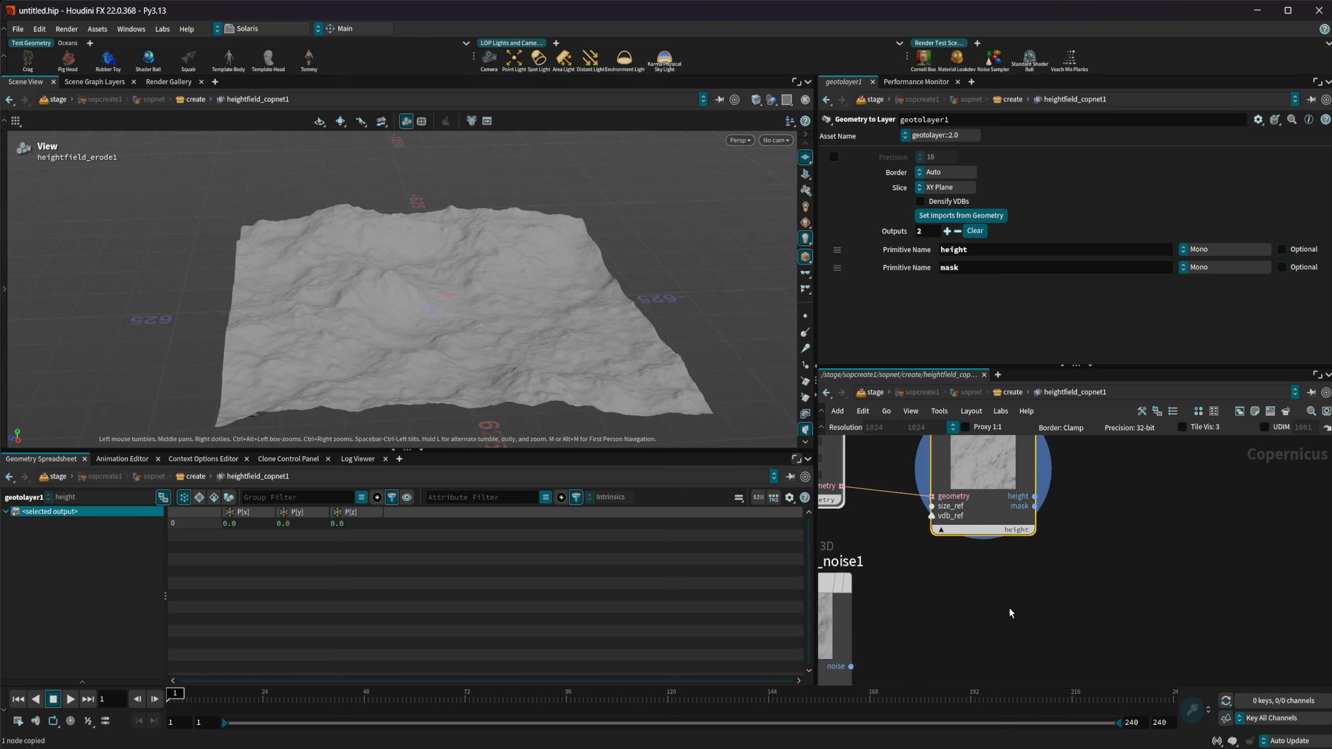
pyautogui.press('Tab')
pyautogui.write('blend')
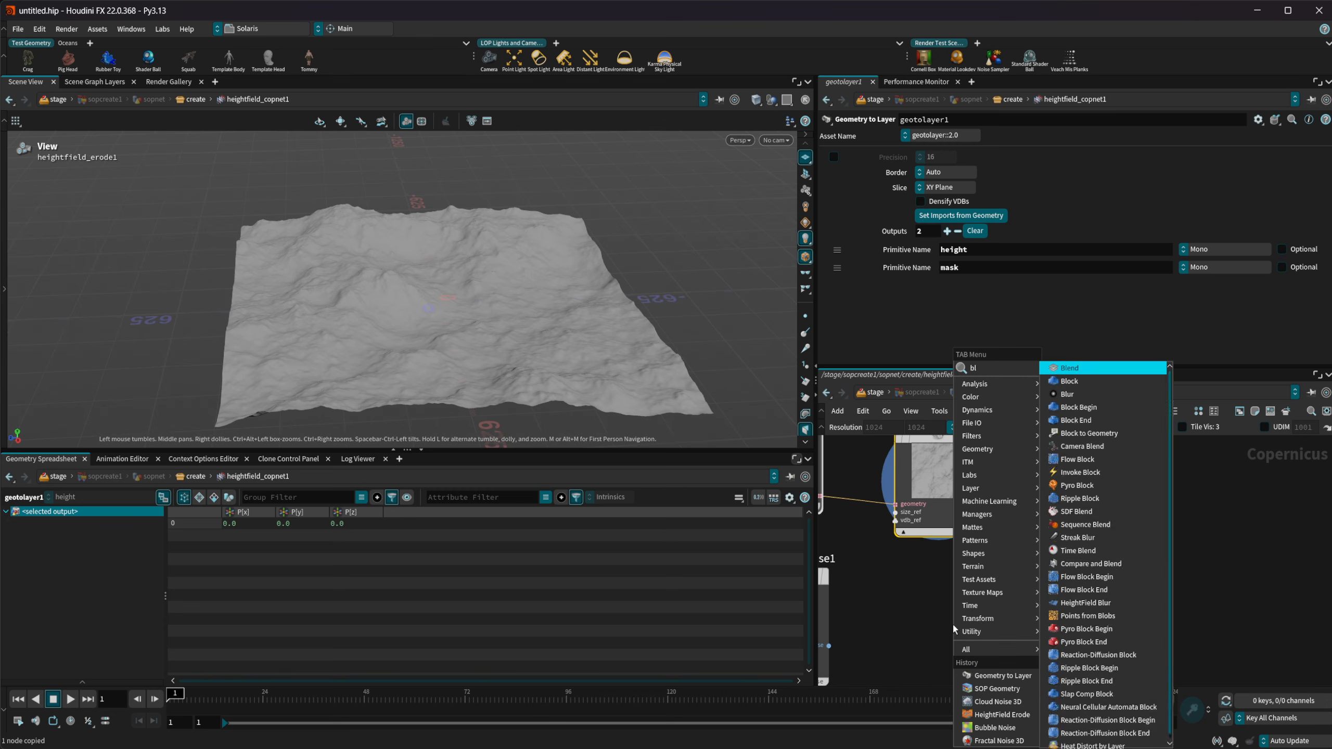
pyautogui.press('Return')
pyautogui.click(1108, 577)
pyautogui.moveTo(1107, 577); pyautogui.dragTo(1061, 563, button='middle')
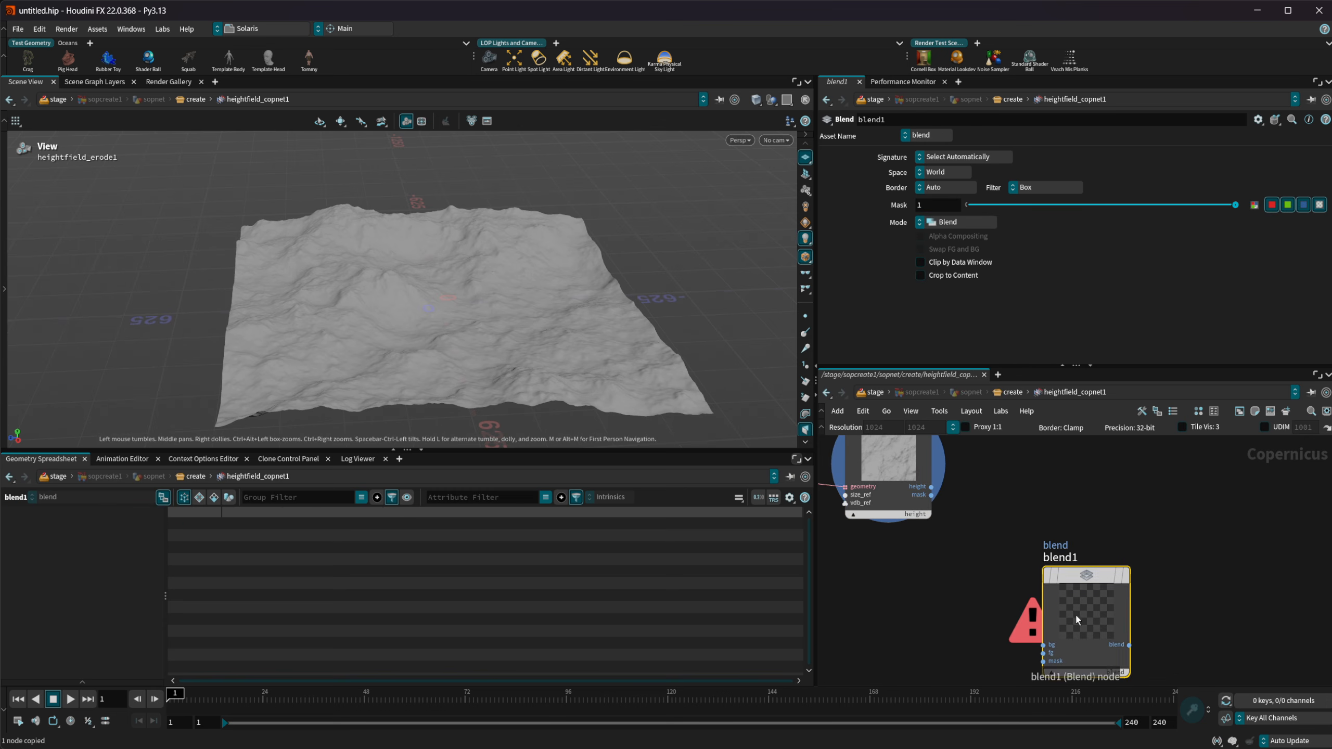
pyautogui.moveTo(1078, 616); pyautogui.dragTo(1111, 585)
pyautogui.moveTo(980, 591); pyautogui.dragTo(1189, 582, button='middle')
pyautogui.moveTo(993, 623); pyautogui.dragTo(1291, 608)
pyautogui.moveTo(1223, 570); pyautogui.dragTo(1011, 605, button='middle')
pyautogui.moveTo(1120, 603); pyautogui.dragTo(1134, 586)
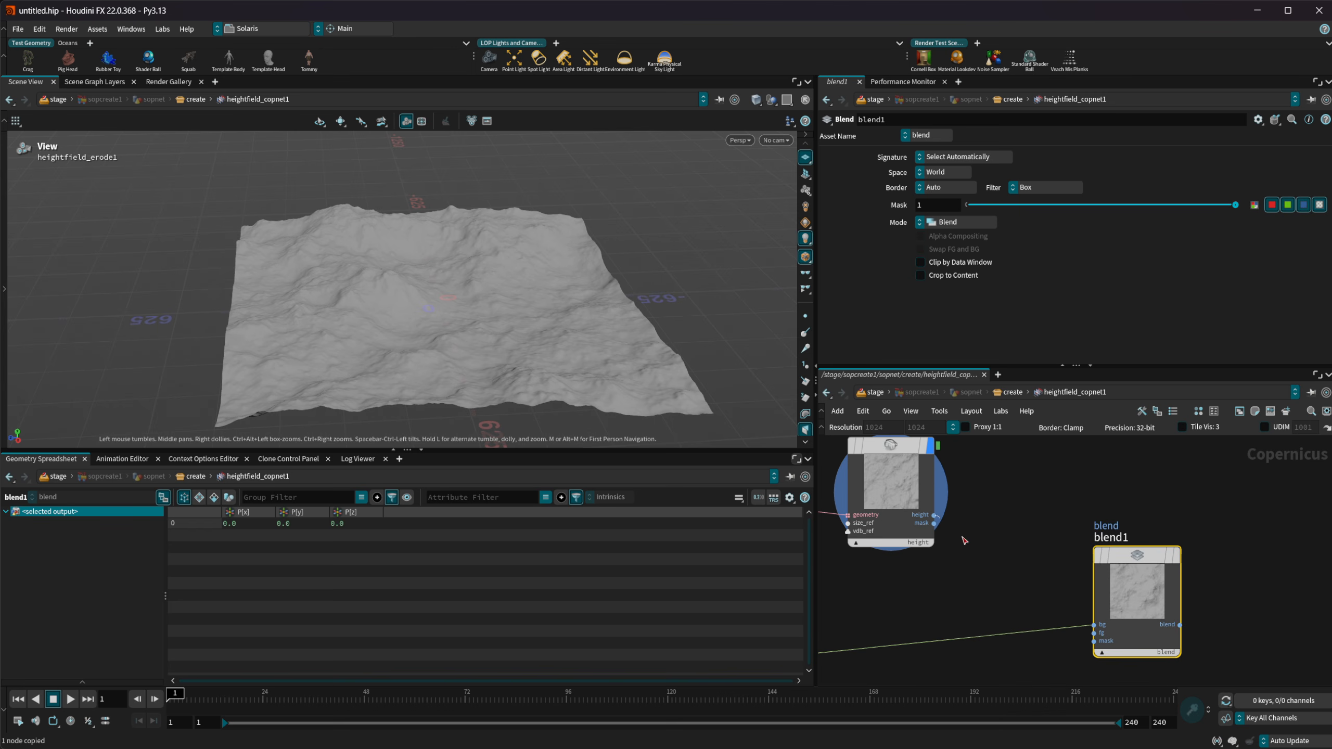
# Step: Connect the Geometry to Layer node's height output to the Blend node's fg input and display the blended terrain
pyautogui.moveTo(935, 516); pyautogui.dragTo(1093, 633)
pyautogui.moveTo(988, 661); pyautogui.dragTo(1002, 613, button='middle')
pyautogui.click(1189, 506)
pyautogui.moveTo(465, 351); pyautogui.dragTo(493, 347)
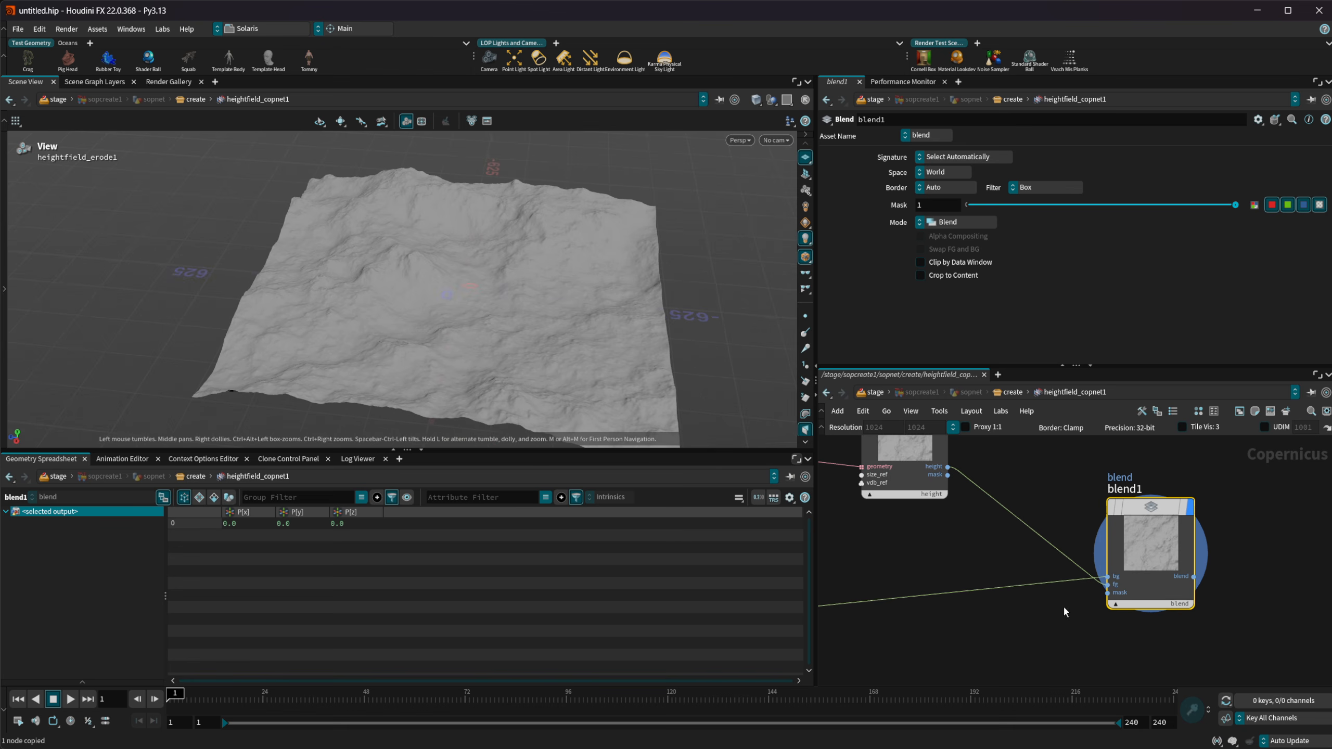
# Step: Add a HeightField Mask by Feature node and feed the heightfield_noise1 noise output into its height input
pyautogui.moveTo(969, 631); pyautogui.dragTo(1021, 589, button='middle')
pyautogui.press('Tab')
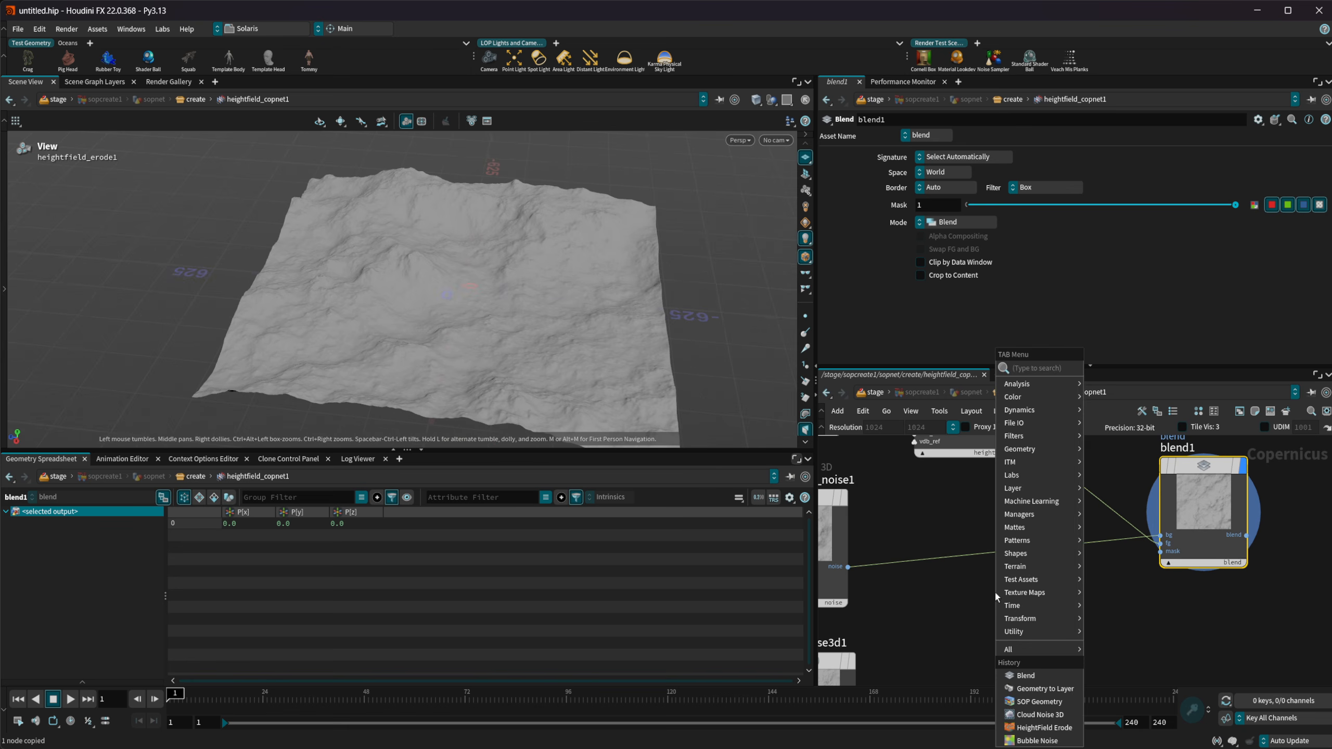
pyautogui.write('hf ma')
pyautogui.press('Return')
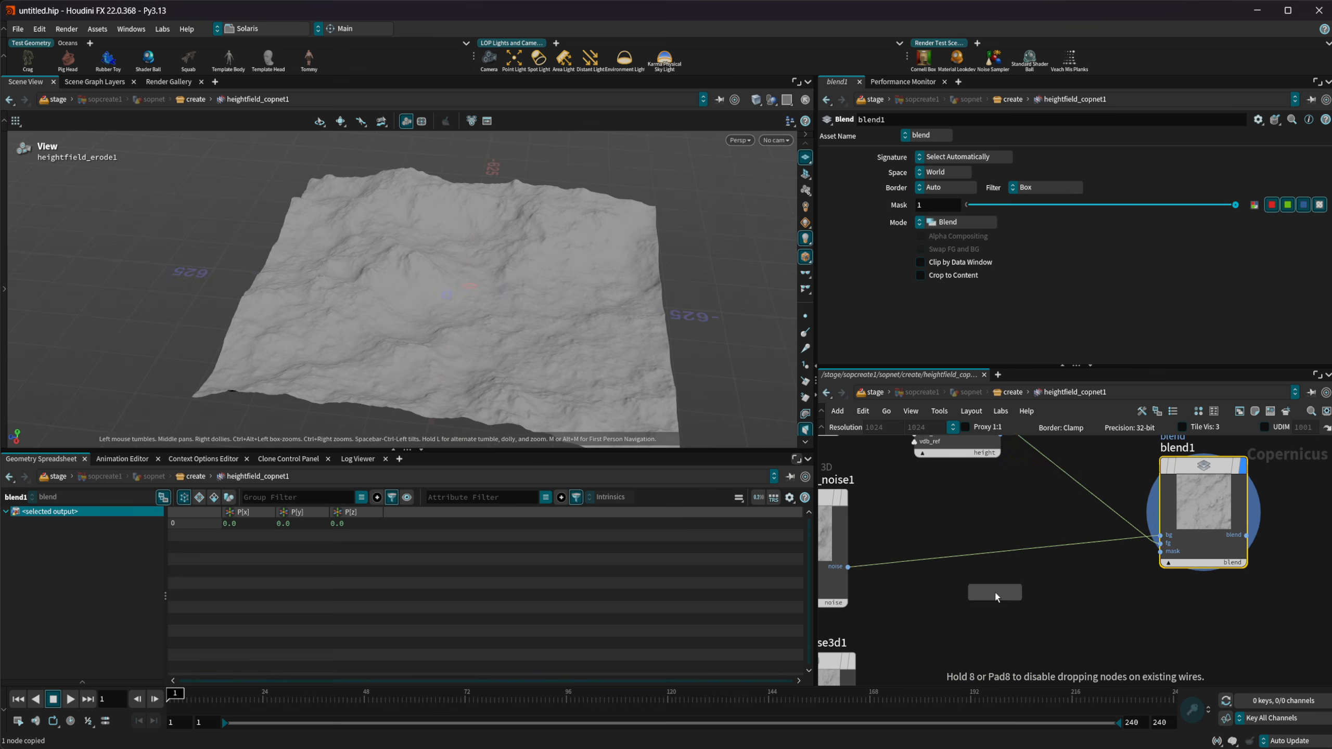
pyautogui.click(991, 609)
pyautogui.moveTo(880, 575); pyautogui.dragTo(901, 526, button='middle')
pyautogui.moveTo(871, 516); pyautogui.dragTo(975, 611)
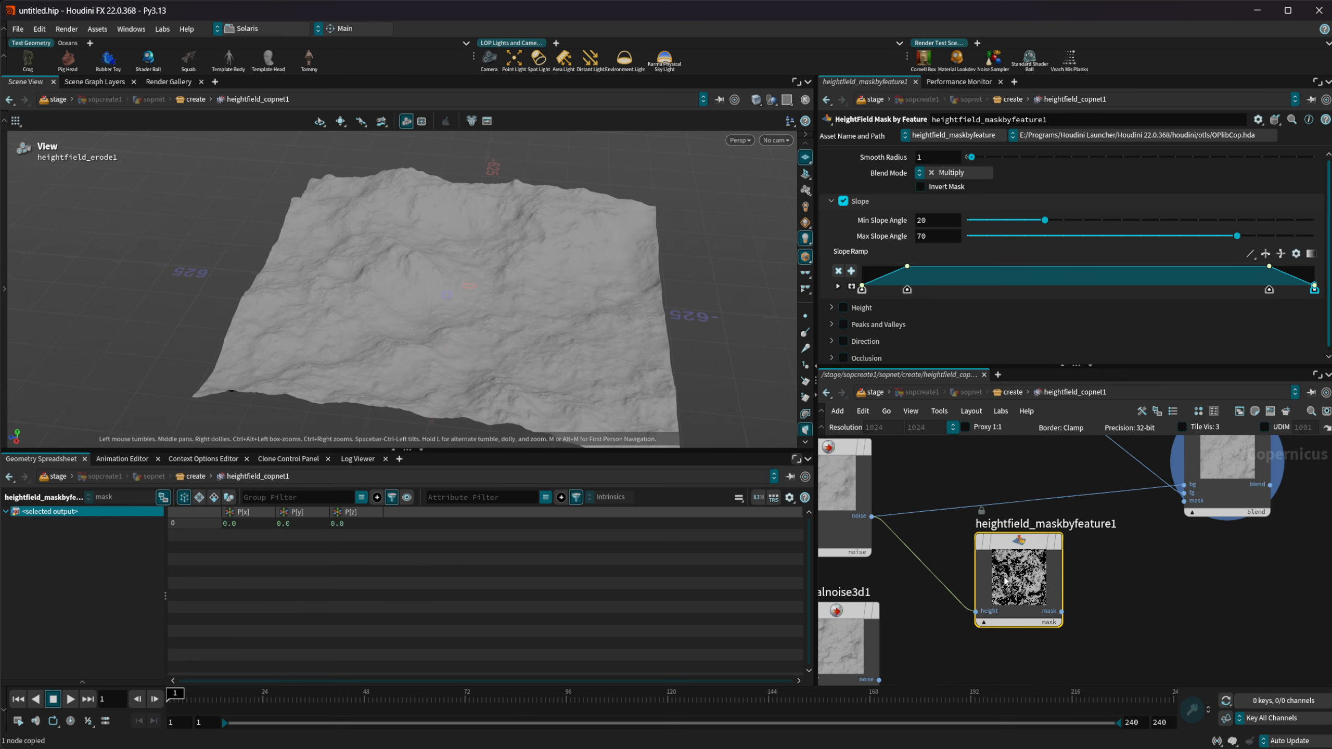
# Step: Display the Mask by Feature node's output and inspect the mask in the viewport
pyautogui.click(1058, 540)
pyautogui.moveTo(446, 286); pyautogui.dragTo(640, 362)
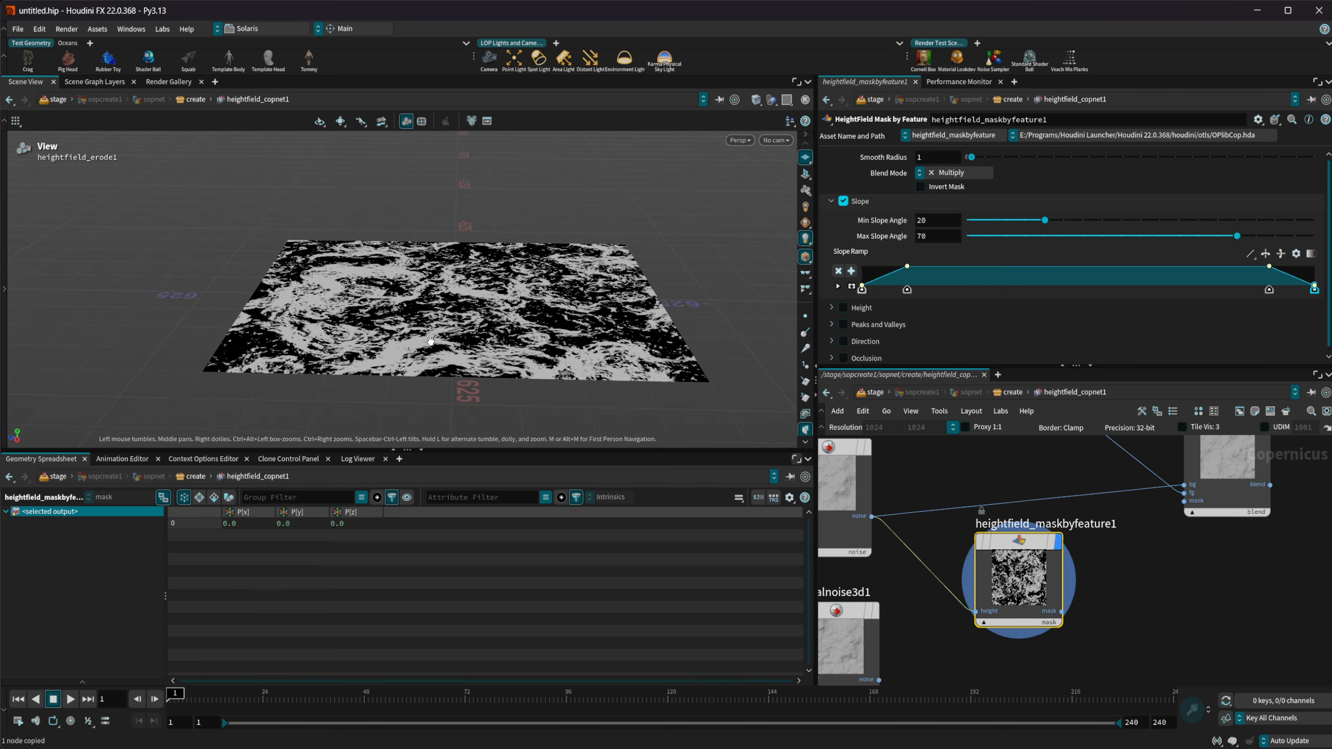
pyautogui.moveTo(429, 341); pyautogui.dragTo(498, 289)
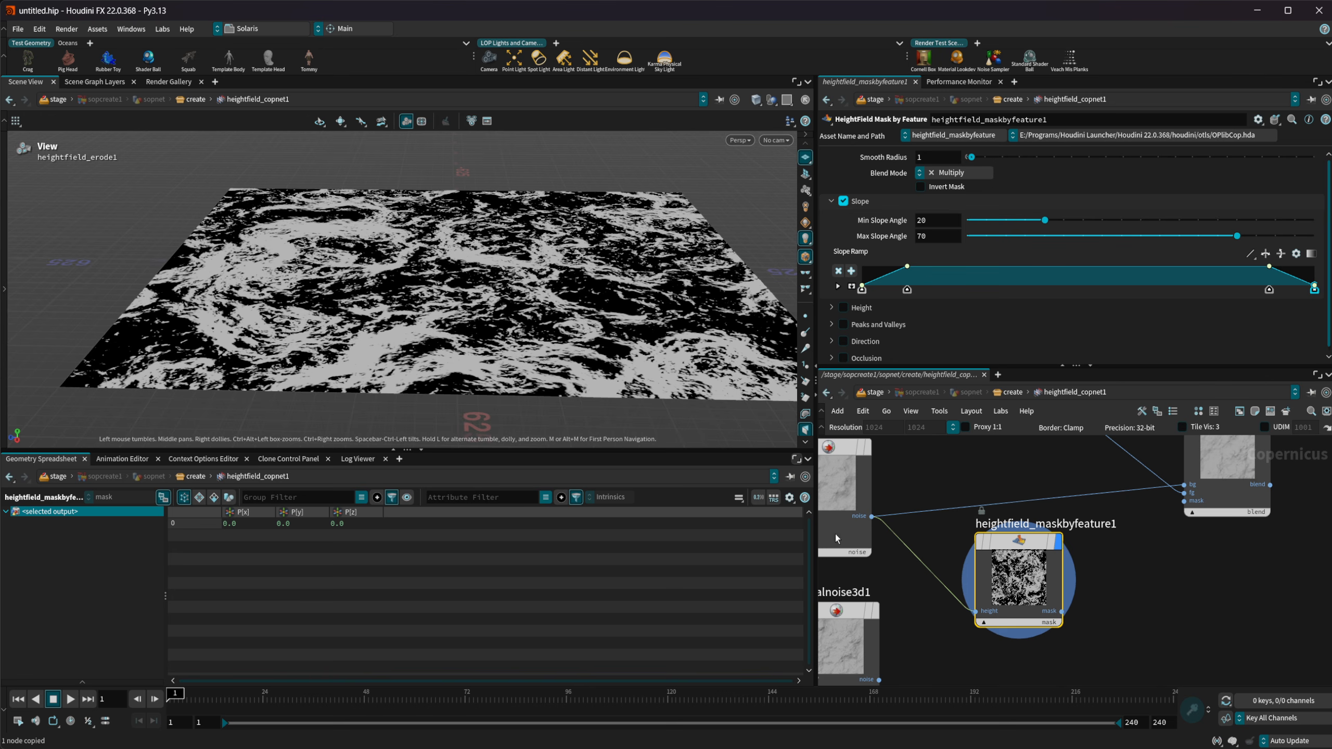
# Step: Set the 3D output flag on the heightfield_noise1 node and inspect the mask over its terrain
pyautogui.moveTo(968, 506); pyautogui.dragTo(1071, 552, button='middle')
pyautogui.moveTo(916, 493)
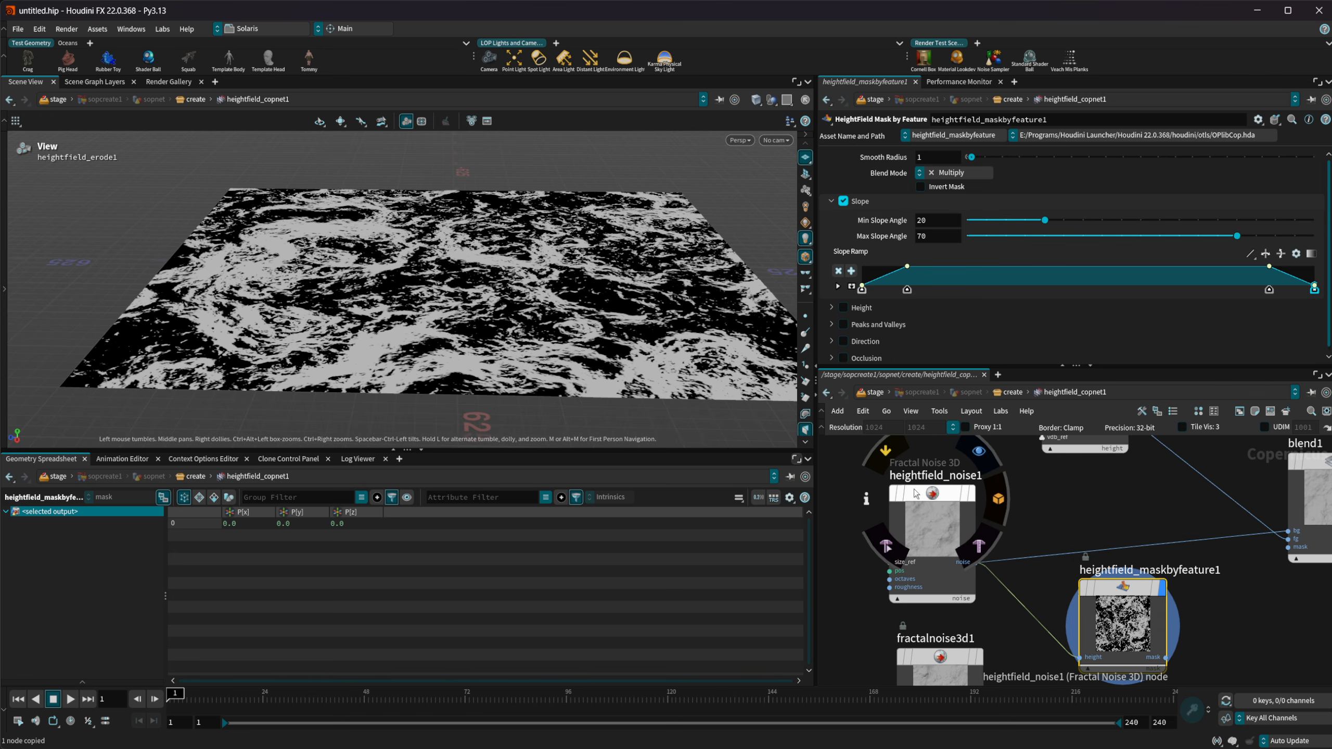
pyautogui.click(996, 499)
pyautogui.moveTo(456, 387); pyautogui.dragTo(430, 364)
pyautogui.moveTo(441, 269); pyautogui.dragTo(386, 363)
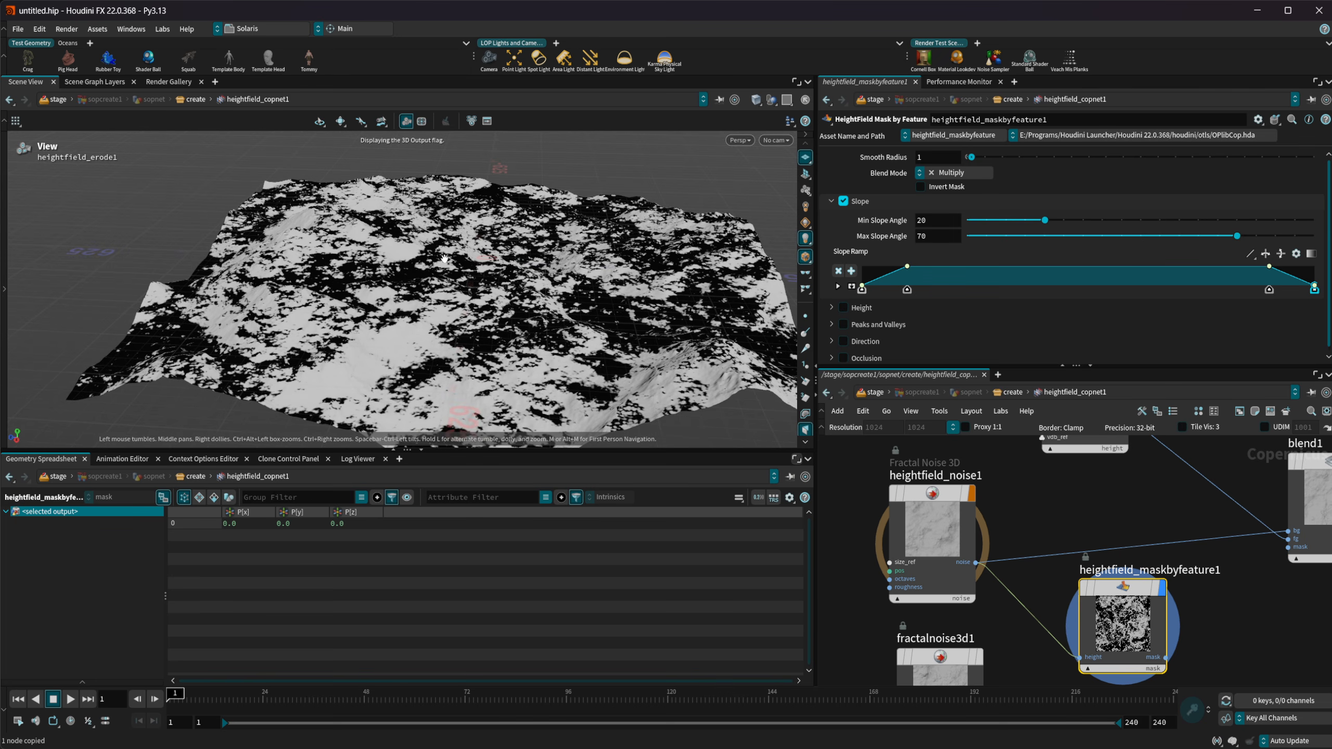
pyautogui.moveTo(445, 259); pyautogui.dragTo(439, 287)
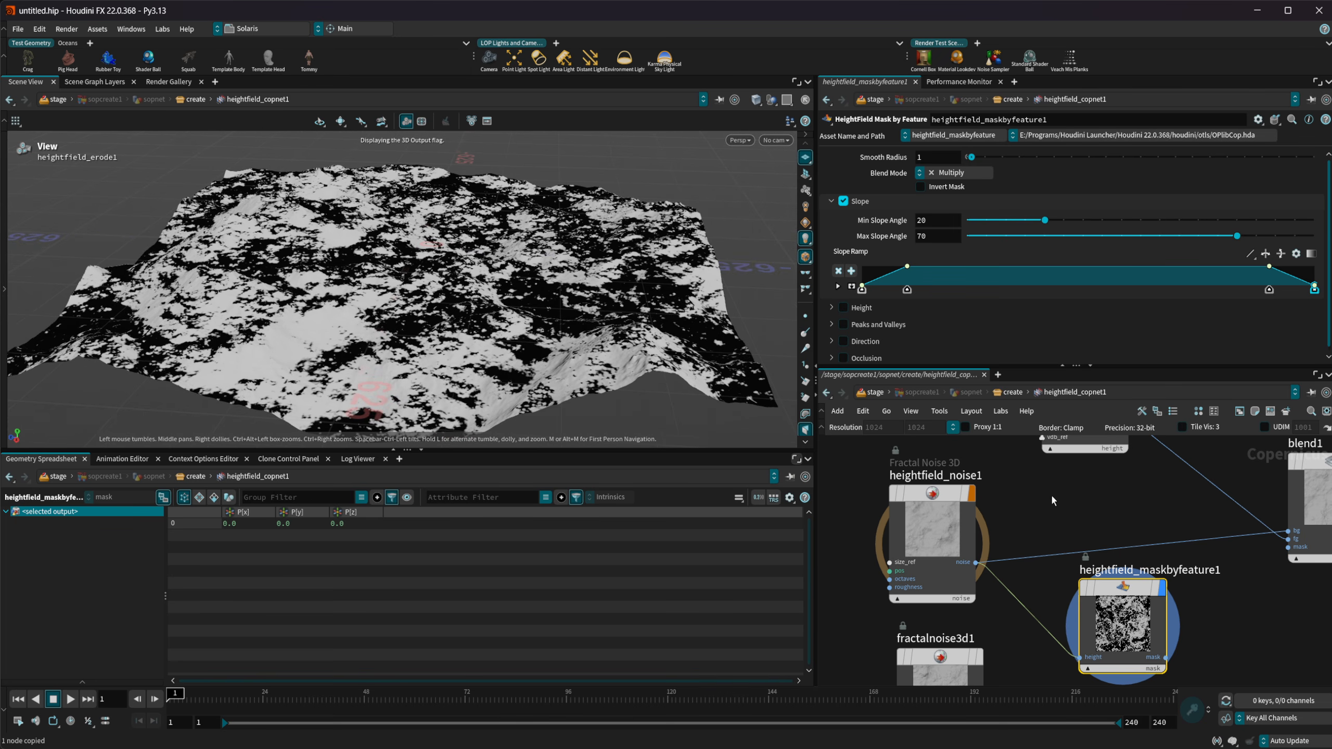
# Step: Display the Blend node's terrain against the 3D output and inspect it from a low angle
pyautogui.click(945, 514)
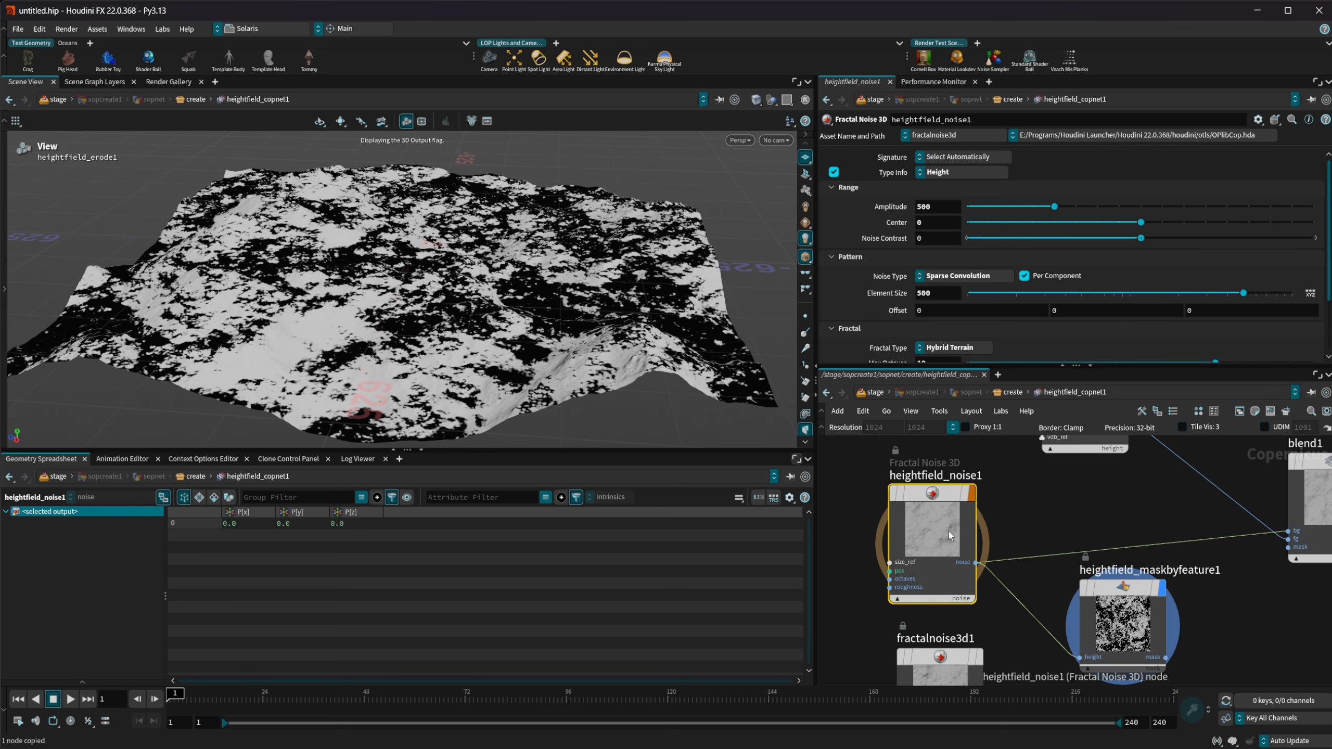
pyautogui.moveTo(1058, 500); pyautogui.dragTo(980, 520, button='middle')
pyautogui.moveTo(1135, 573); pyautogui.dragTo(1098, 533, button='middle')
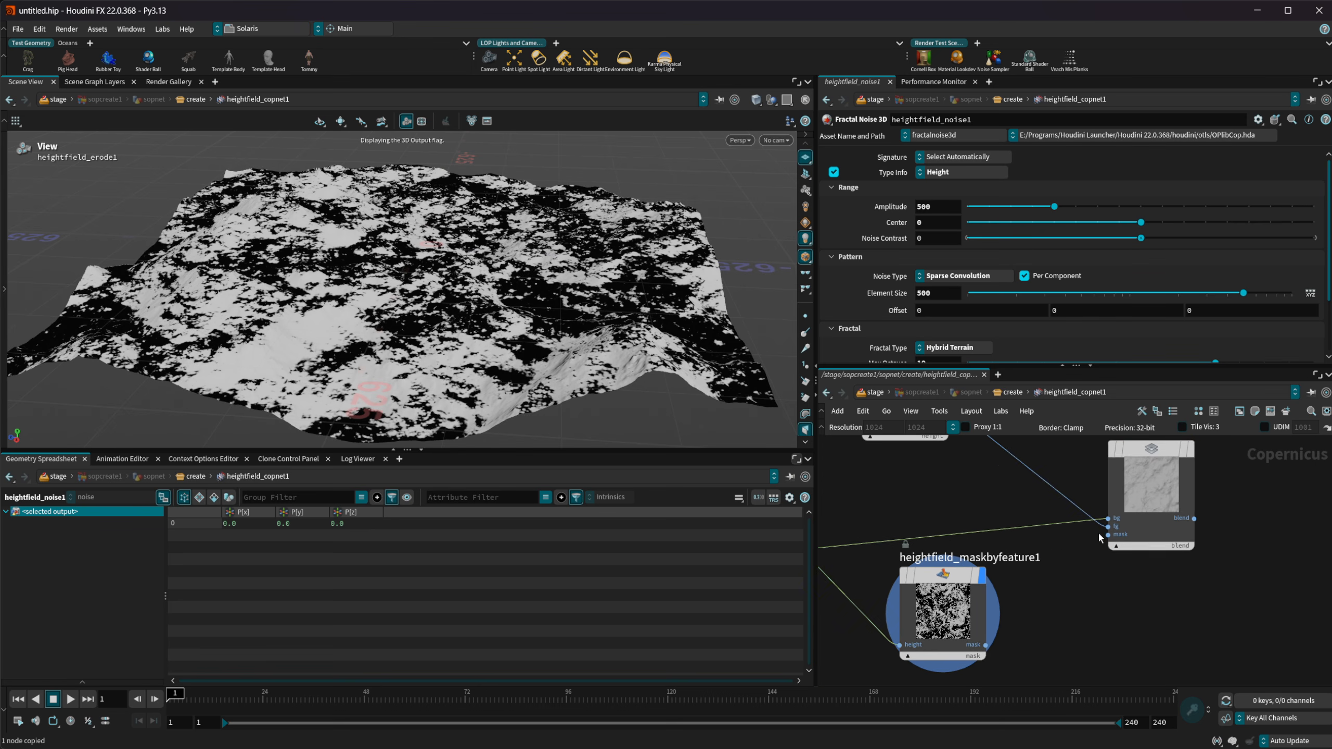
pyautogui.click(1141, 471)
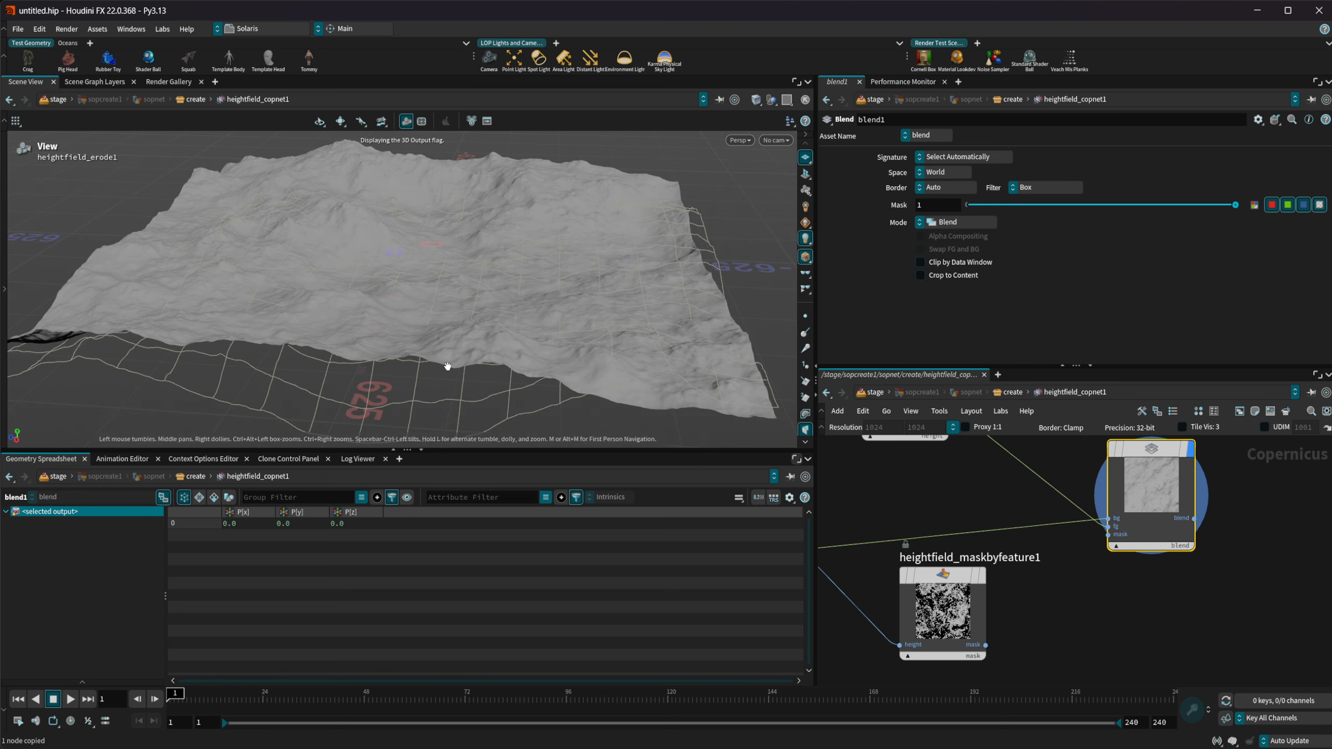
pyautogui.moveTo(447, 367); pyautogui.dragTo(465, 328)
pyautogui.moveTo(1022, 592); pyautogui.dragTo(1044, 543, button='middle')
pyautogui.press('Tab')
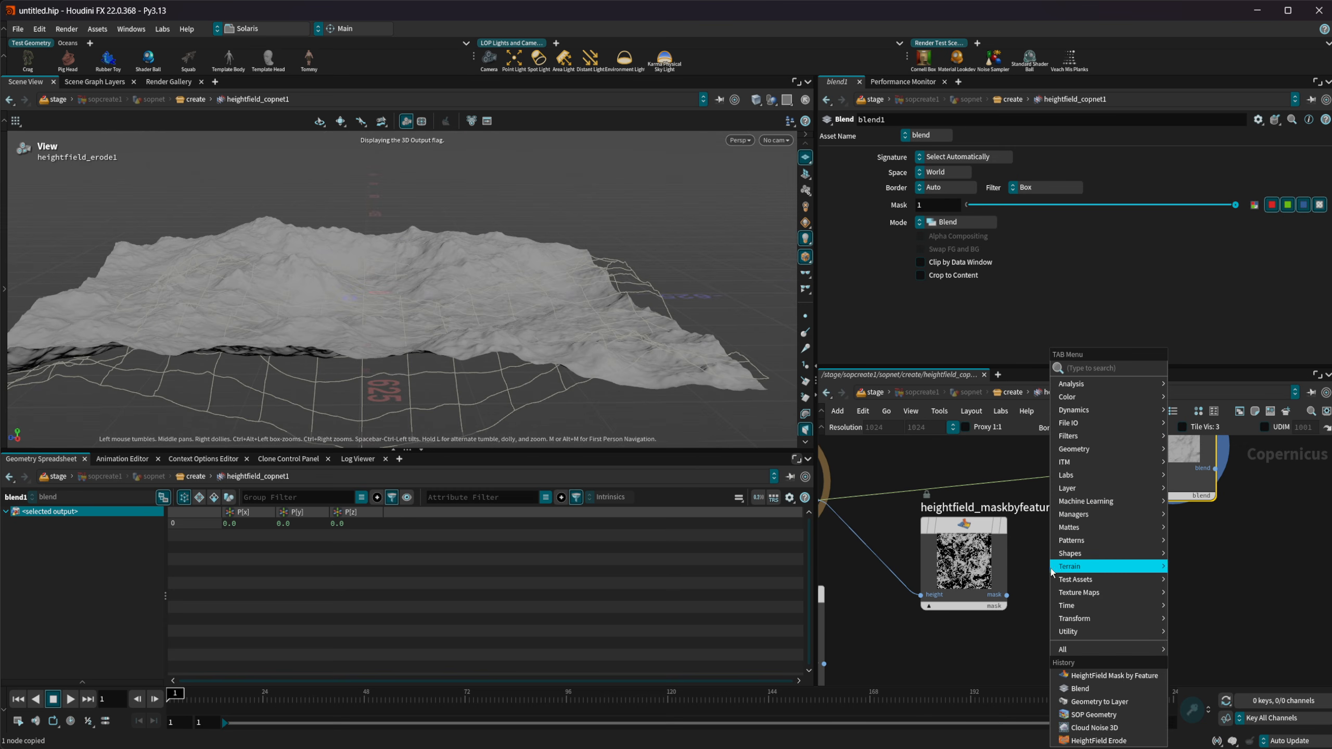
pyautogui.moveTo(1062, 571)
pyautogui.press('Return')
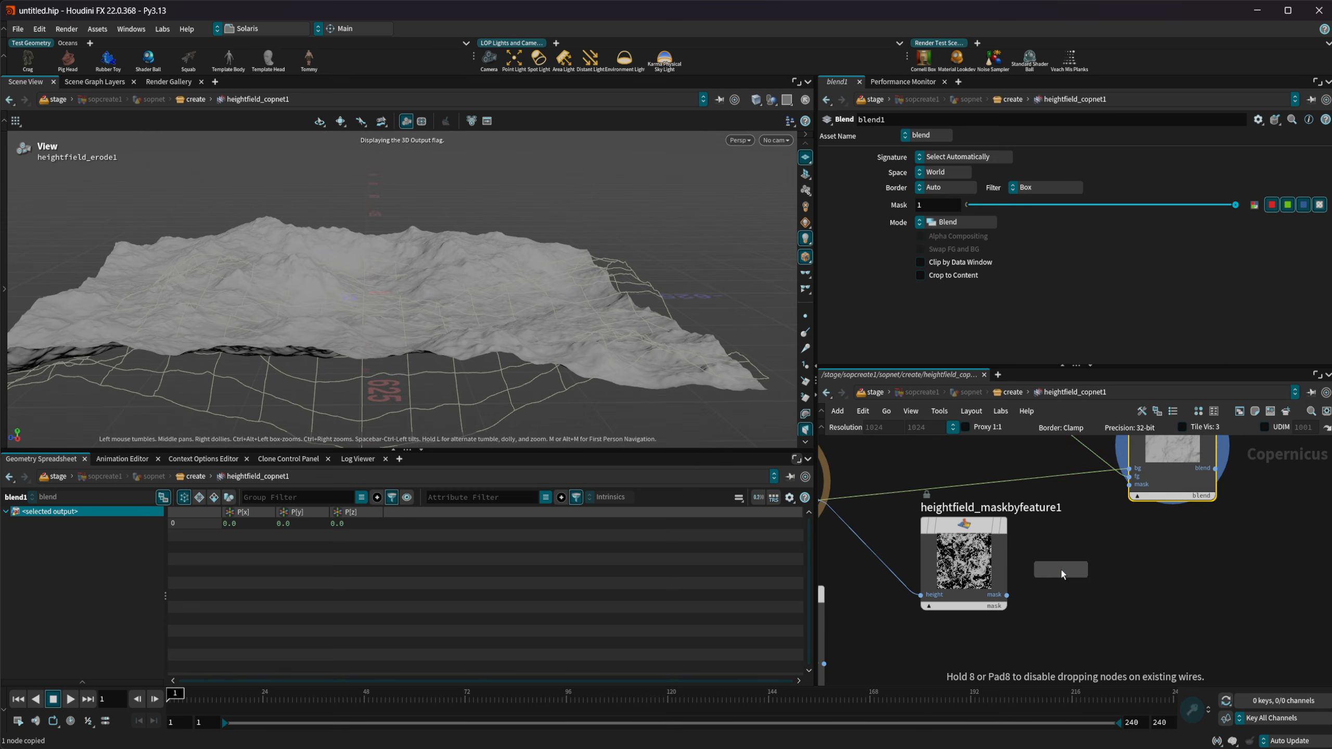
pyautogui.click(1061, 570)
pyautogui.moveTo(1062, 570); pyautogui.dragTo(1085, 577)
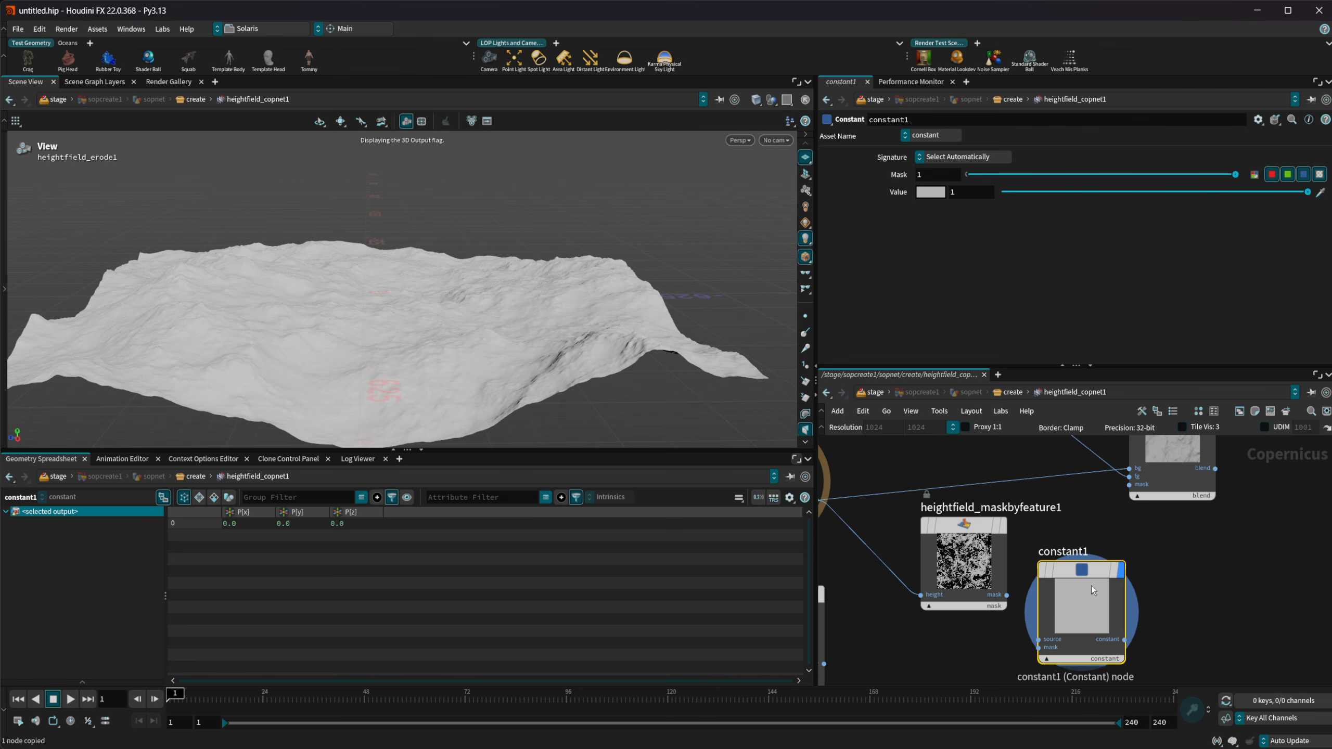
pyautogui.moveTo(297, 312); pyautogui.dragTo(774, 403)
pyautogui.click(947, 159)
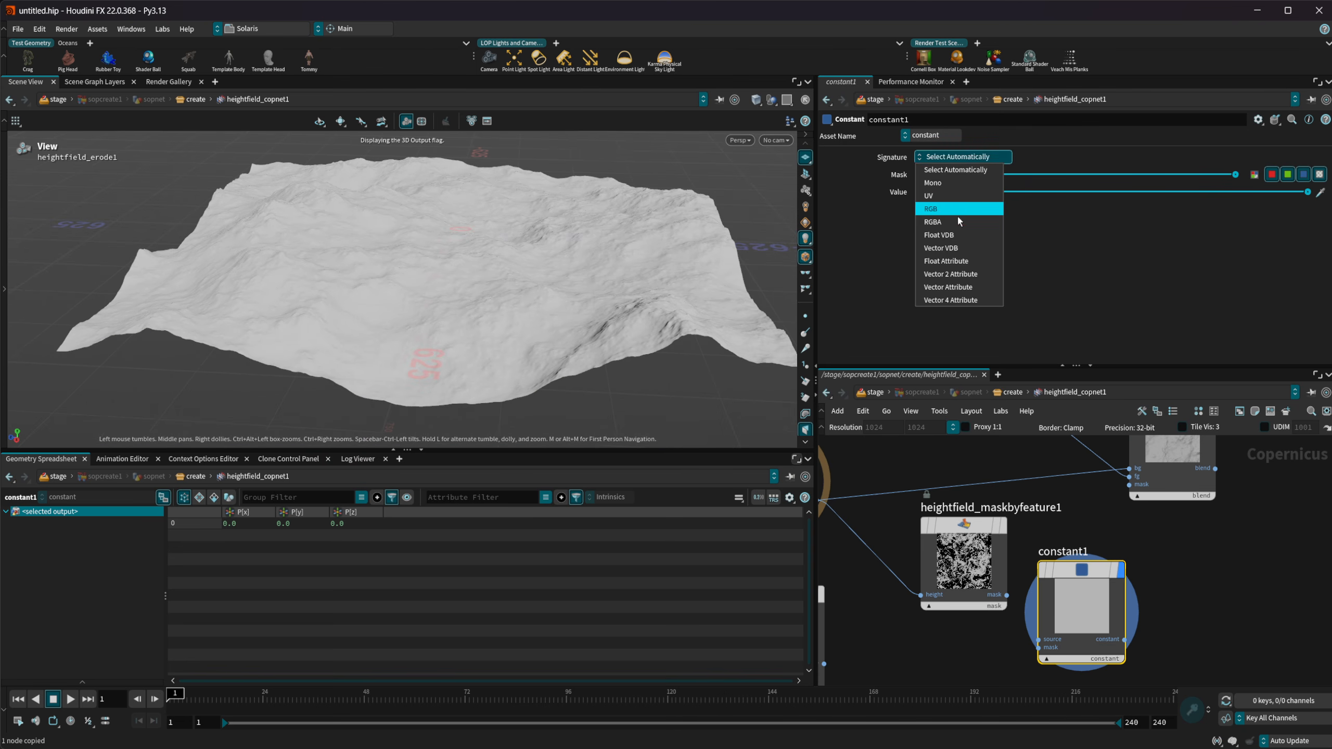
pyautogui.click(957, 208)
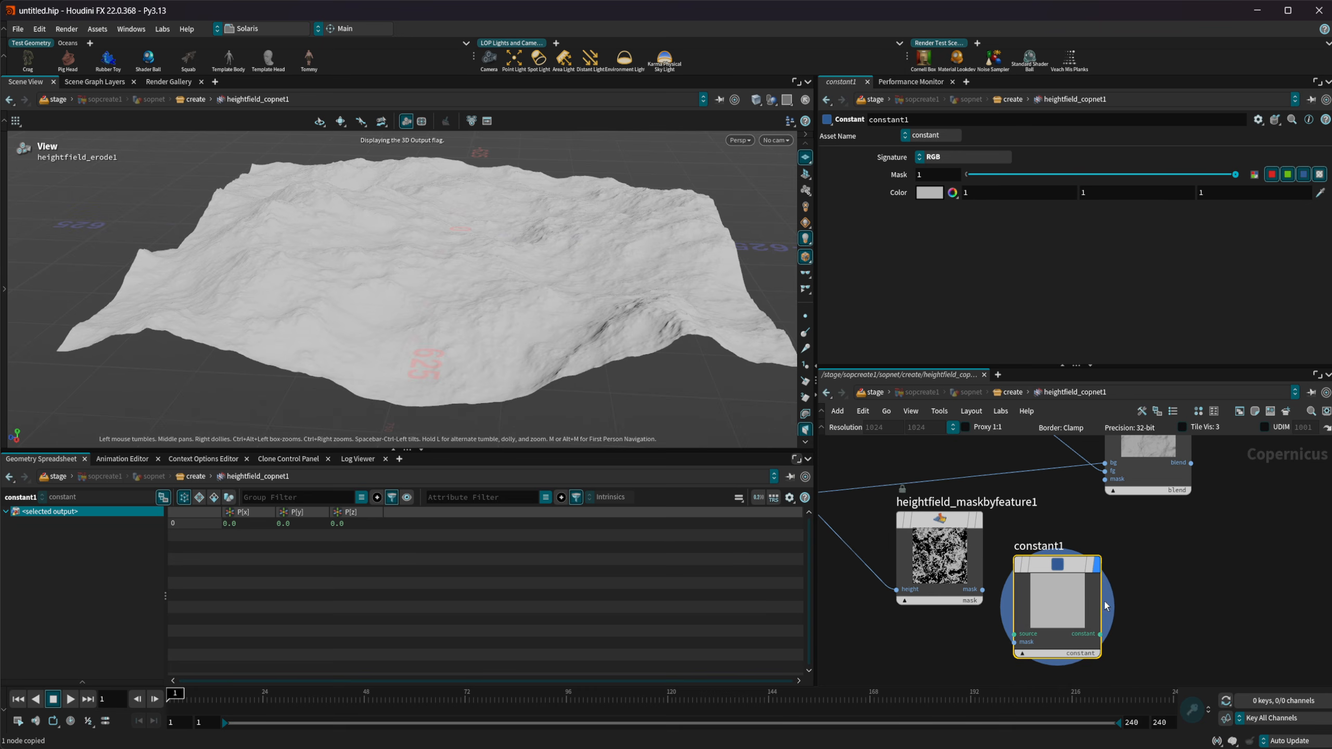
pyautogui.press('Delete')
# Step: Preview a temporary Fractal Noise node with its signature set to RGB over the 3D terrain, and delete the node again
pyautogui.press('Tab')
pyautogui.write('fra')
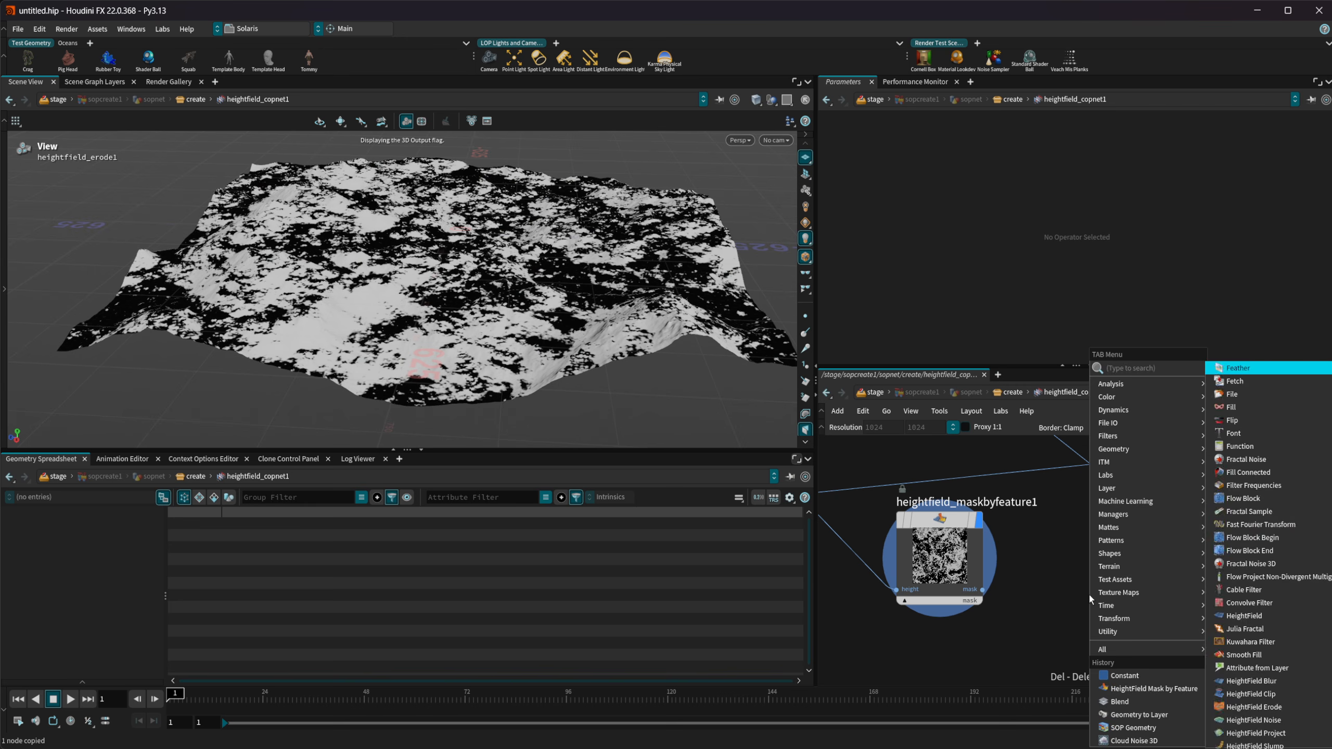
pyautogui.press('Return')
pyautogui.click(1089, 595)
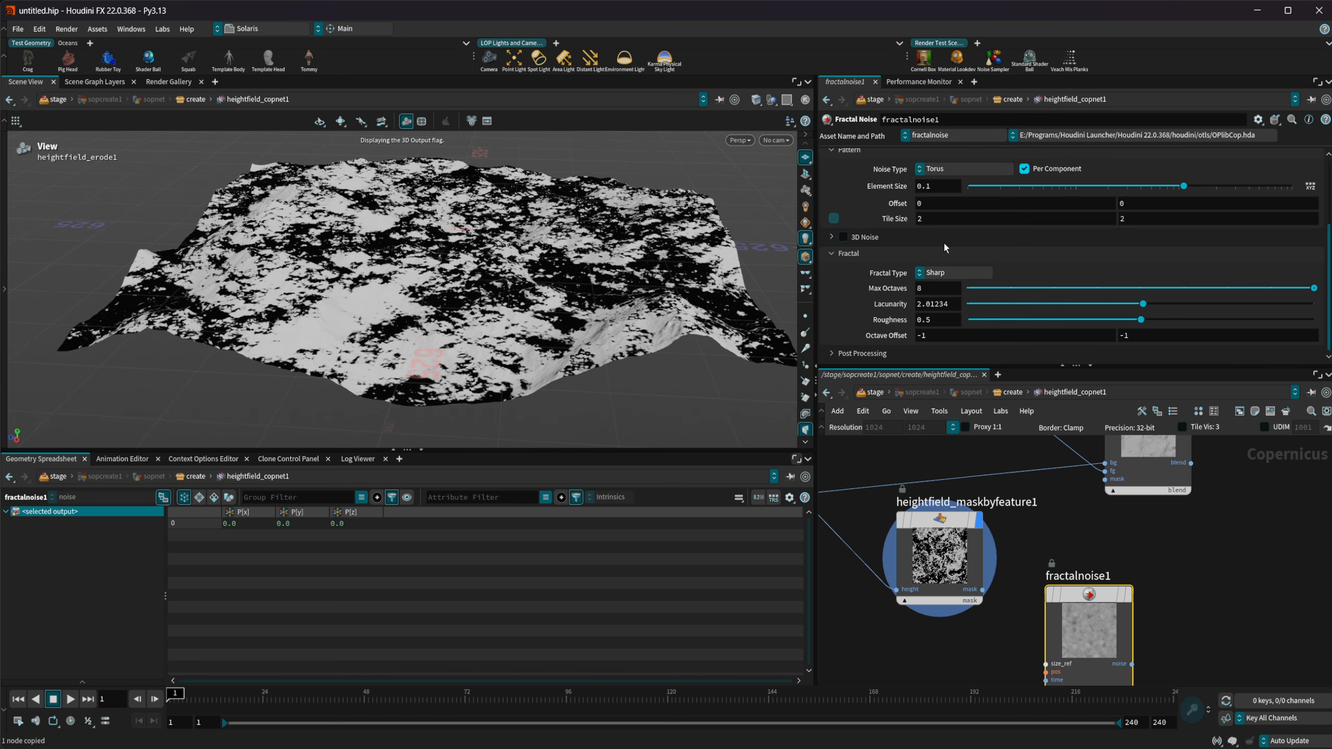
pyautogui.scroll(4, 905, 178)
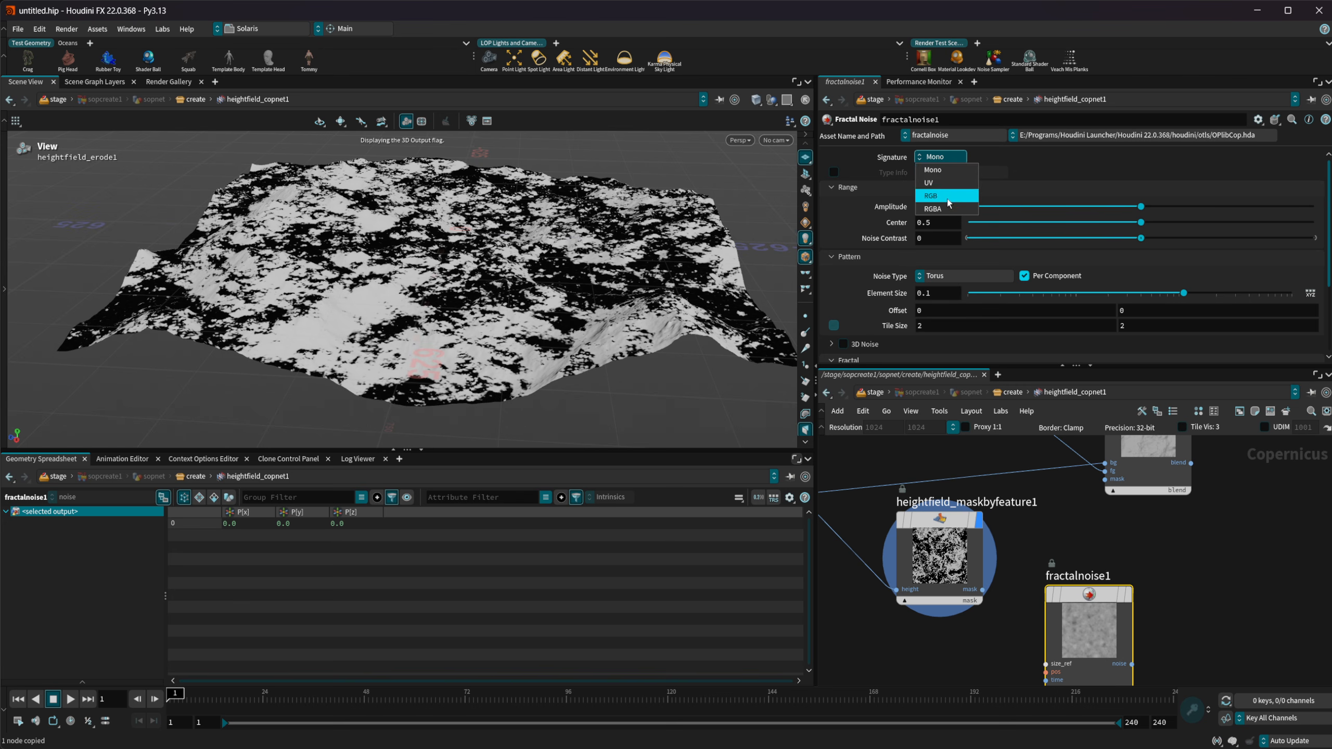
pyautogui.moveTo(1085, 589); pyautogui.dragTo(1068, 528)
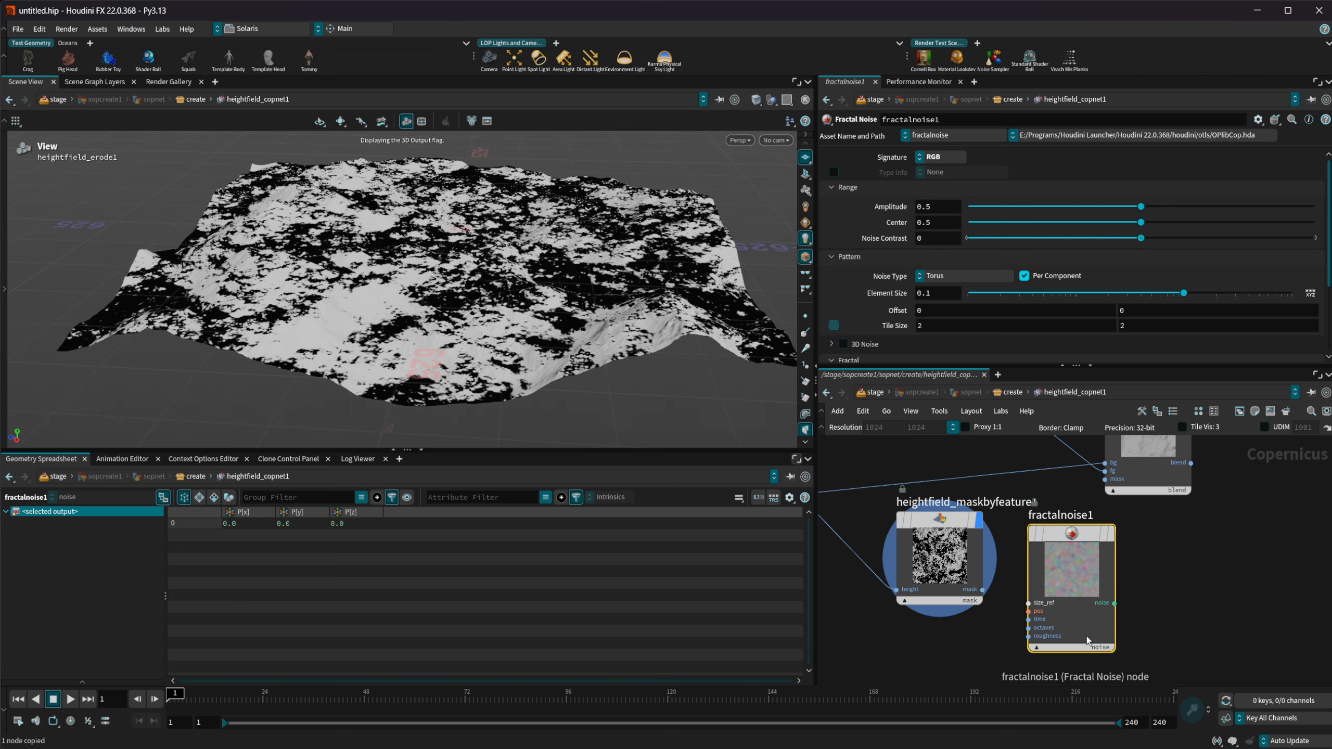
pyautogui.press('r')
pyautogui.click(1074, 585)
pyautogui.moveTo(382, 271); pyautogui.dragTo(353, 262)
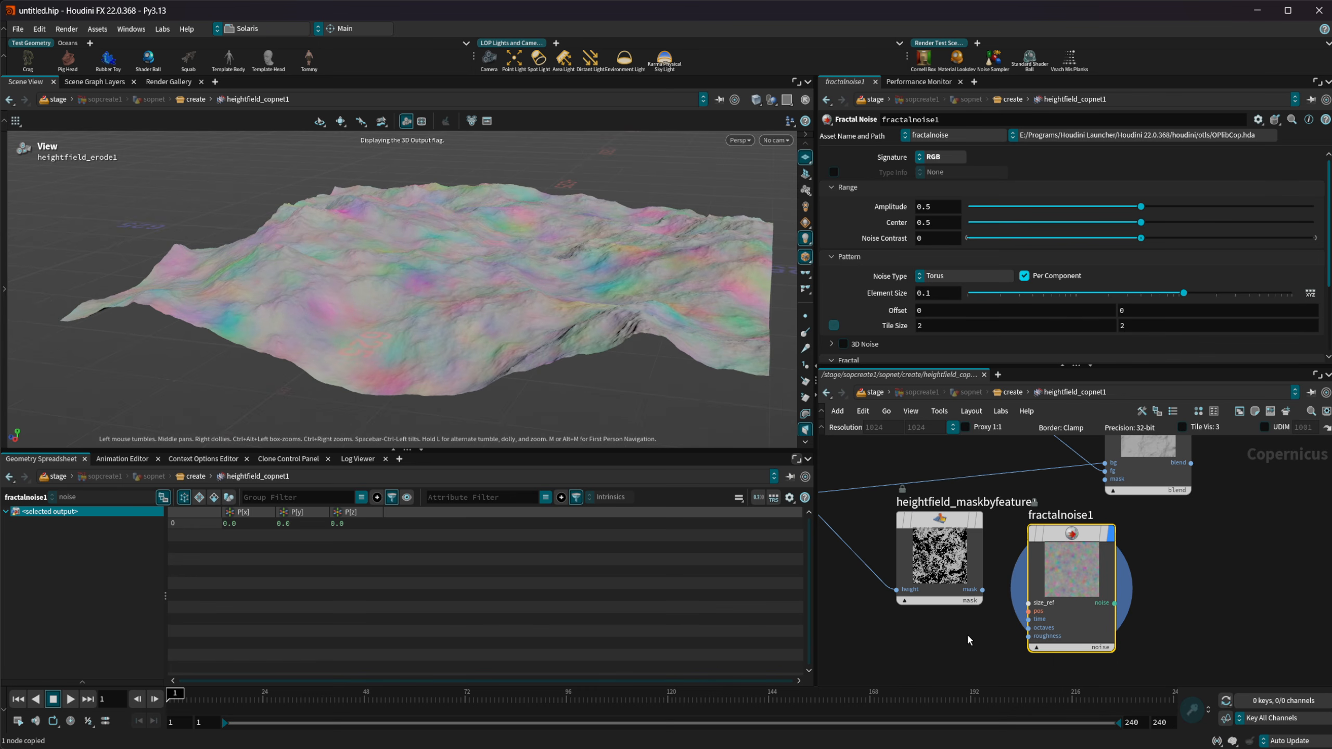
pyautogui.moveTo(967, 633); pyautogui.dragTo(1153, 682, button='middle')
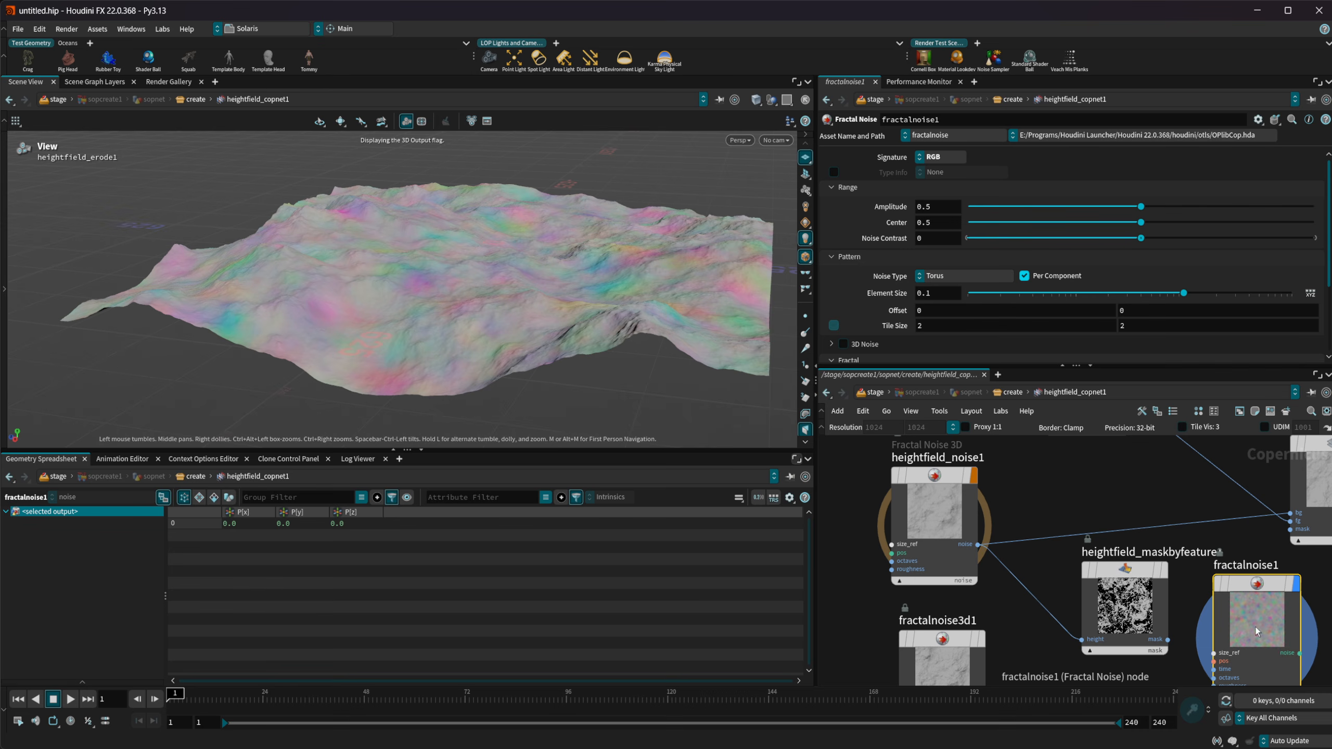
pyautogui.press('Delete')
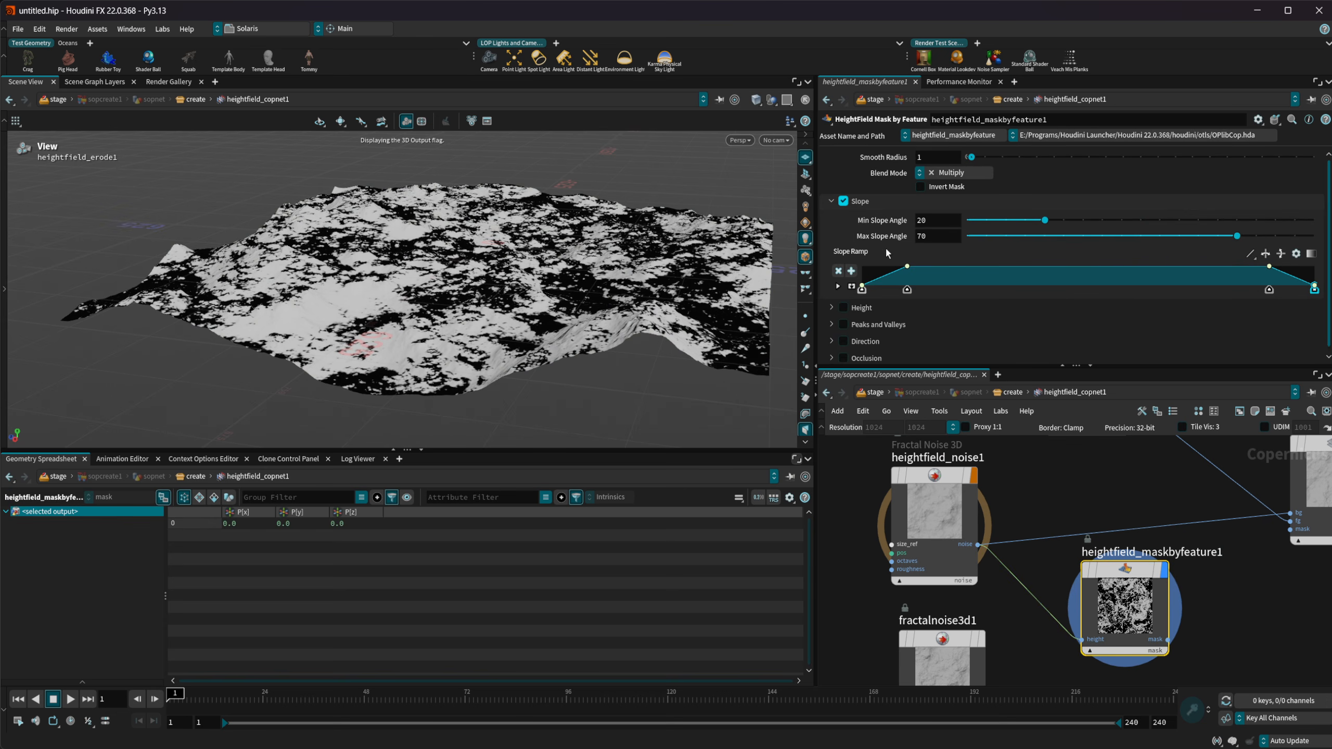
# Step: On heightfield_maskbyfeature1, disable the Slope mask and enable masking by Height with its settings expanded
pyautogui.click(845, 201)
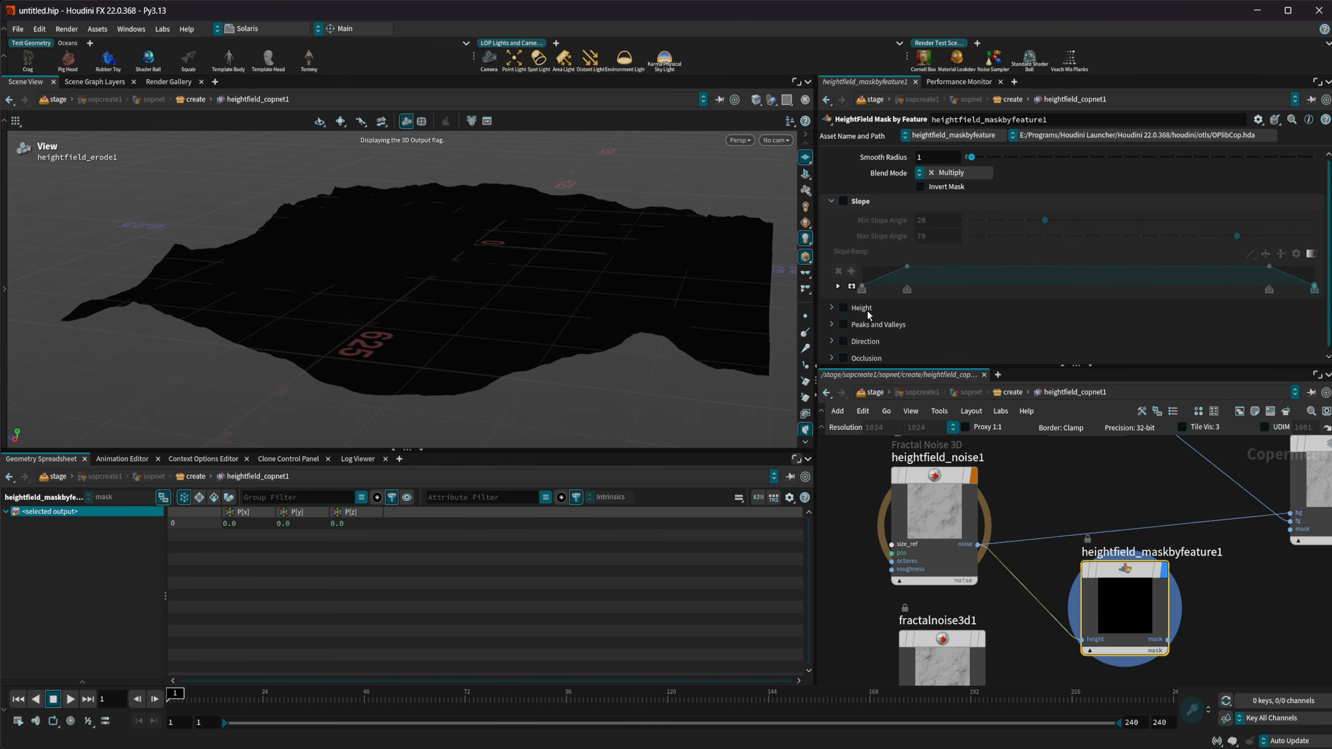
pyautogui.click(843, 308)
pyautogui.click(831, 308)
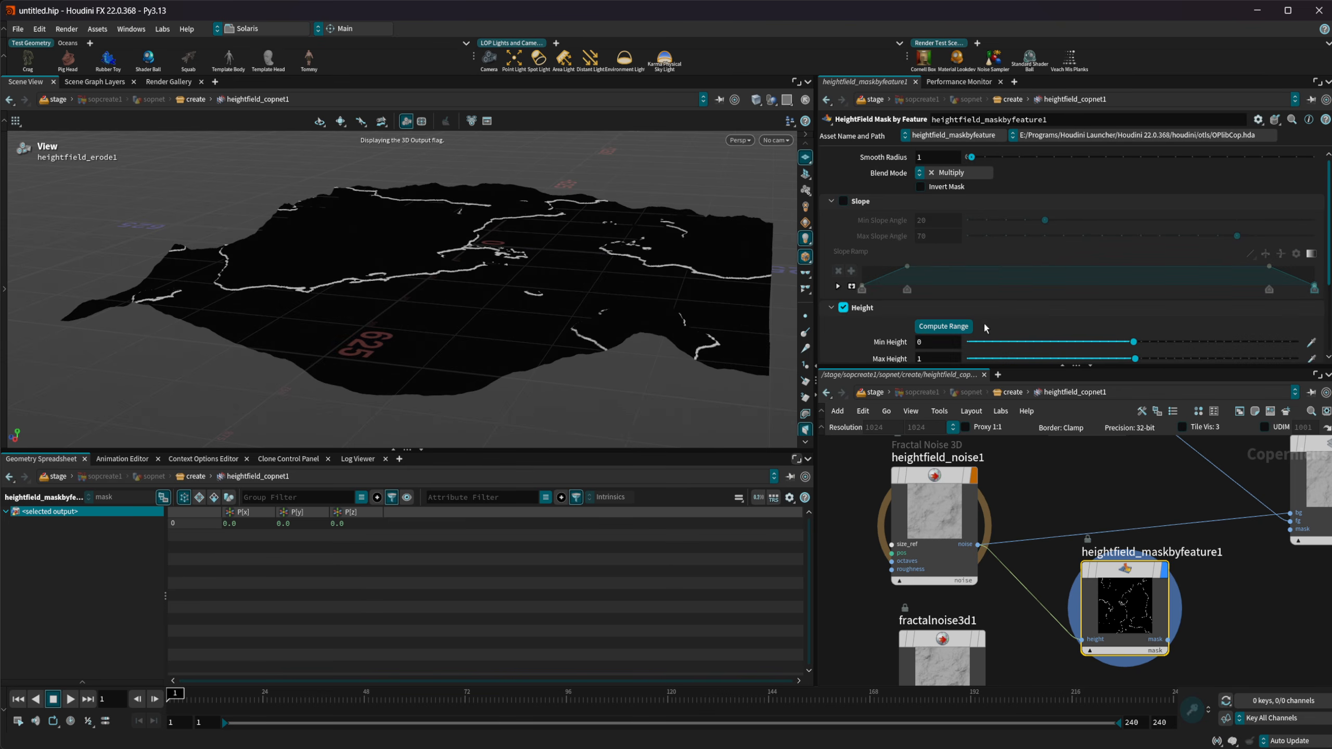
# Step: Compute the height range of the Mask by Feature node and set Max Height to -19.9
pyautogui.scroll(-3, 577, 251)
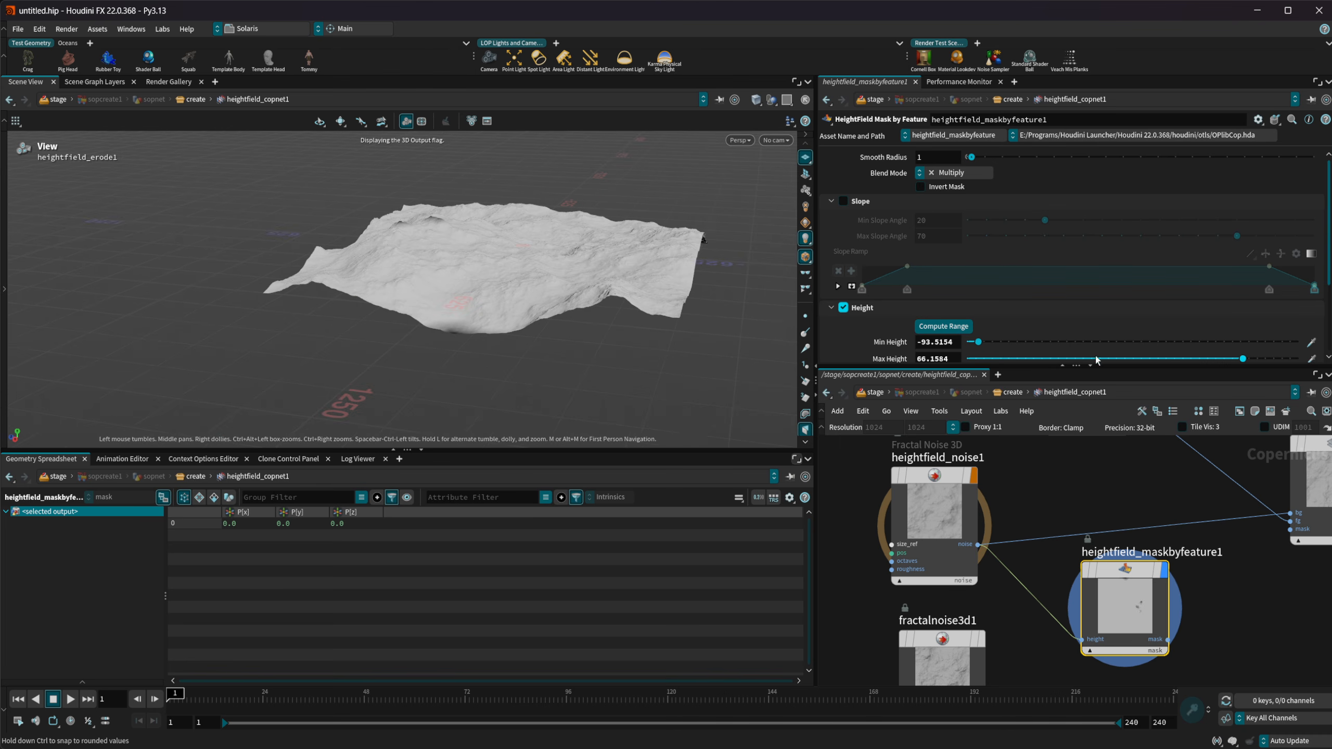
pyautogui.moveTo(1202, 365); pyautogui.dragTo(1072, 366)
pyautogui.moveTo(558, 284); pyautogui.dragTo(590, 338)
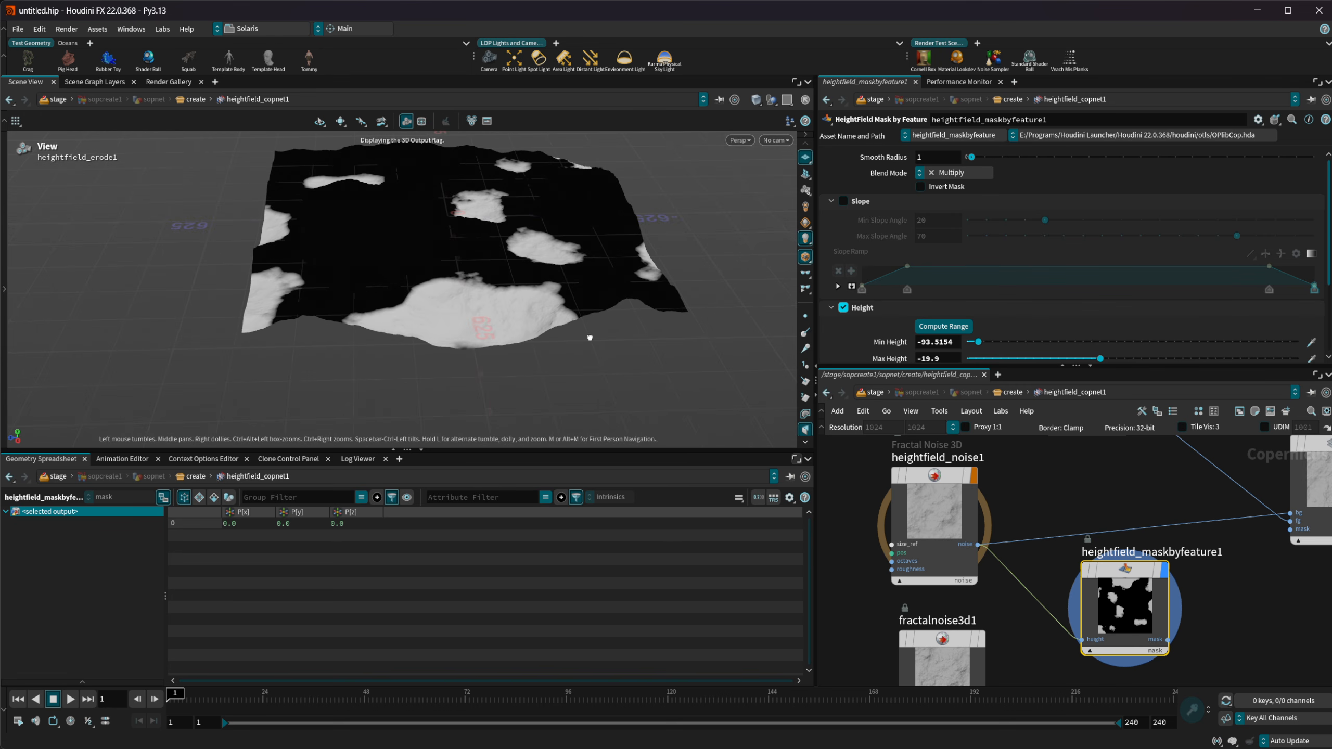
# Step: Feed the Mask by Feature node's mask output into the mask input of blend1 and display the Blend node
pyautogui.moveTo(1182, 516); pyautogui.dragTo(1056, 492, button='middle')
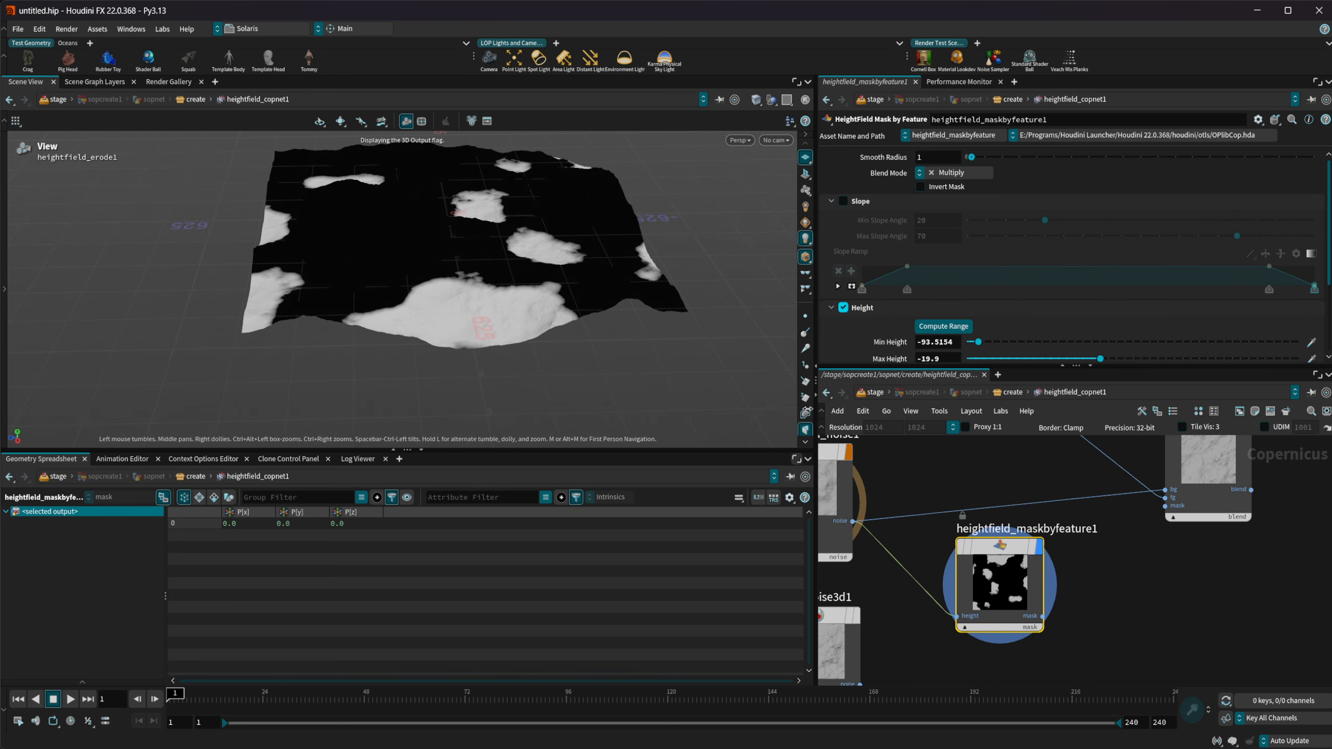
pyautogui.moveTo(1043, 617); pyautogui.dragTo(1165, 506)
pyautogui.moveTo(986, 450); pyautogui.dragTo(990, 594, button='middle')
pyautogui.scroll(-2, 962, 510)
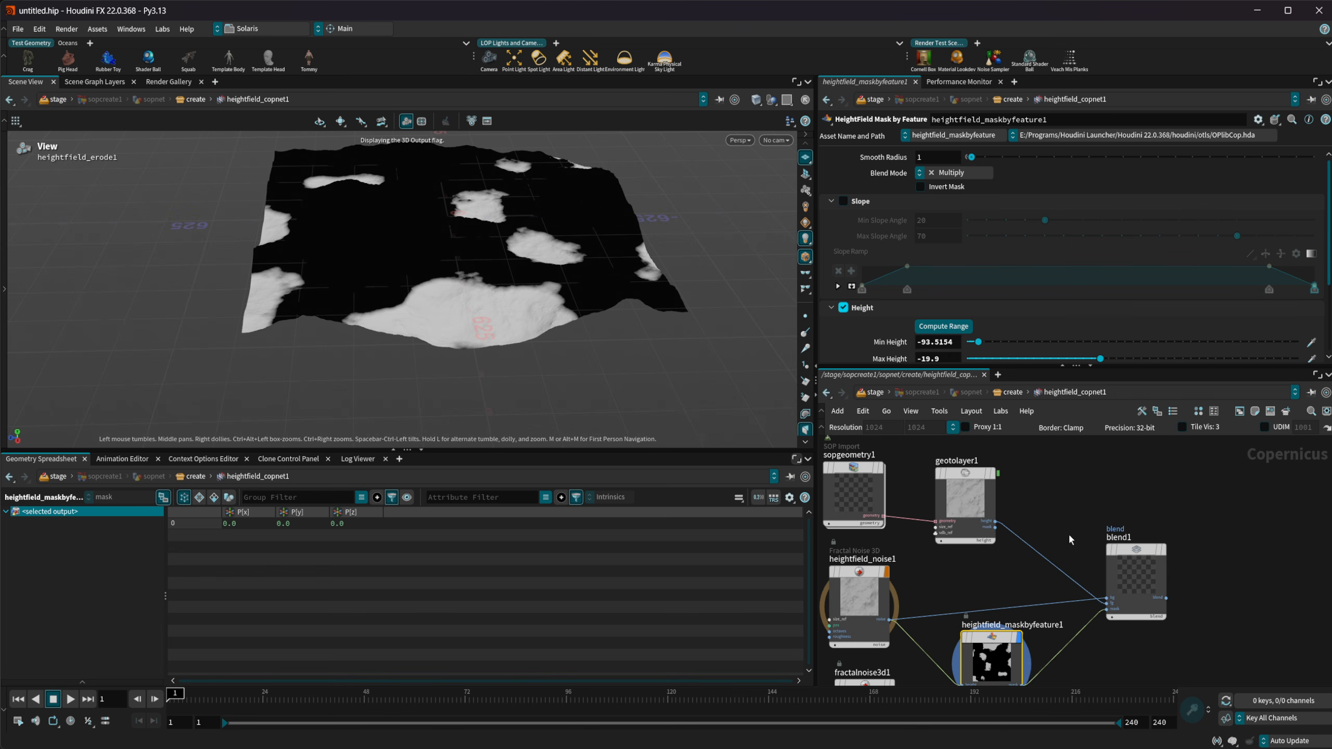
pyautogui.moveTo(1068, 533); pyautogui.dragTo(1036, 512, button='middle')
pyautogui.click(1089, 546)
pyautogui.press('r')
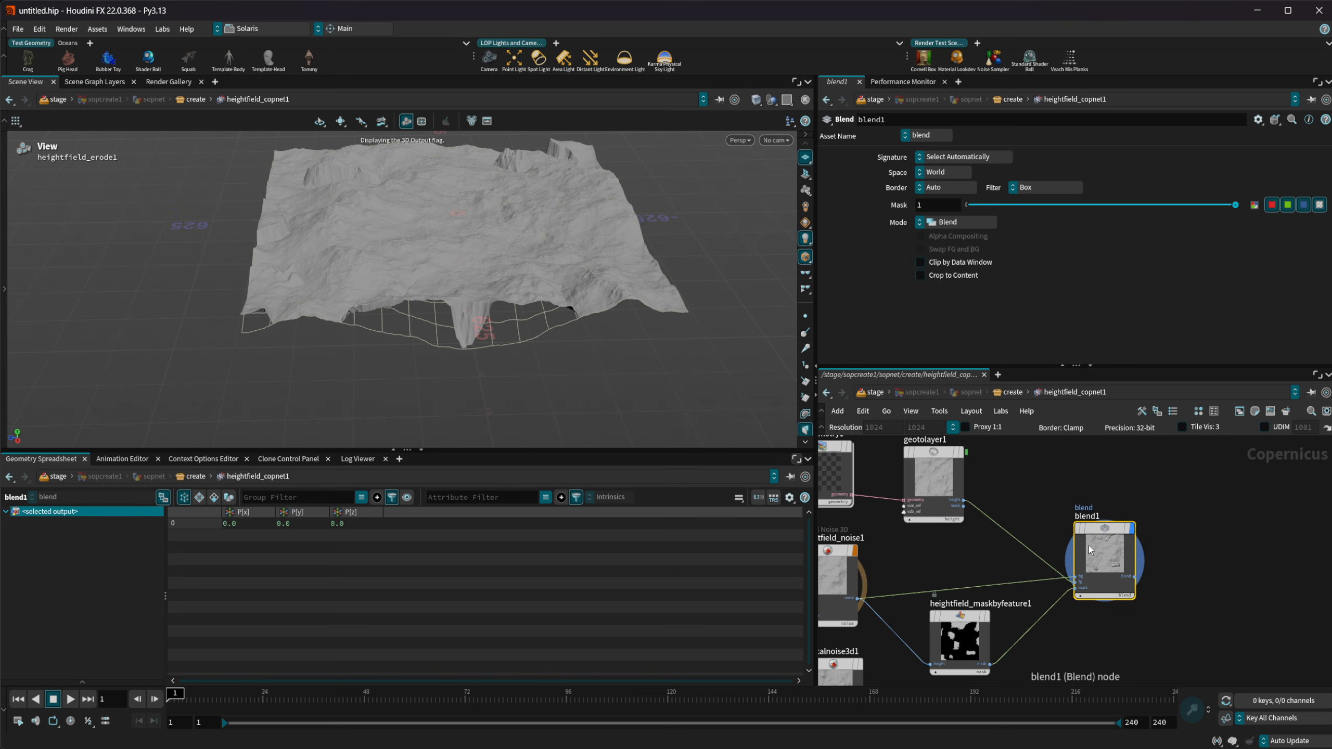
# Step: Inspect the steep edges of the blended terrain and set the Mask by Feature node's Smooth Radius to 89
pyautogui.moveTo(527, 321); pyautogui.dragTo(493, 309)
pyautogui.moveTo(493, 310); pyautogui.dragTo(587, 247, button='right')
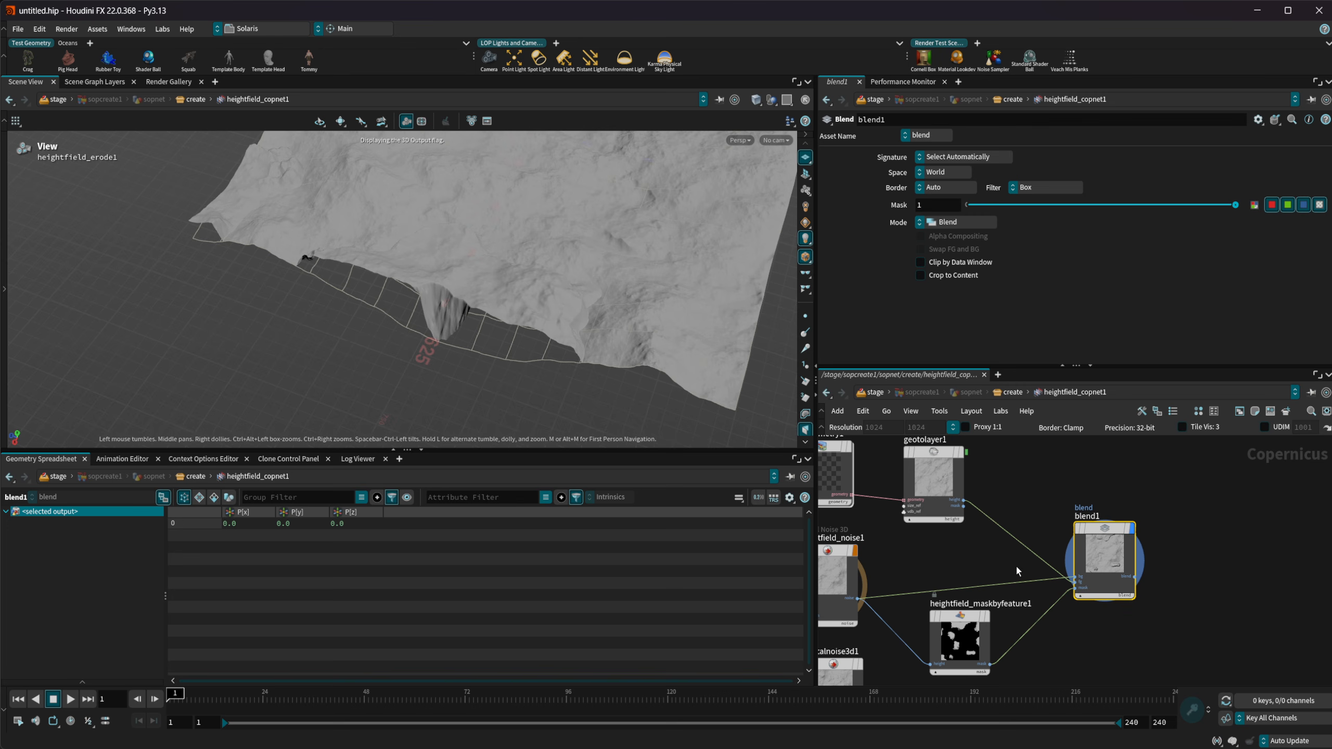
pyautogui.moveTo(968, 562); pyautogui.dragTo(983, 546, button='middle')
pyautogui.moveTo(630, 351); pyautogui.dragTo(624, 311)
pyautogui.moveTo(624, 310); pyautogui.dragTo(750, 300, button='right')
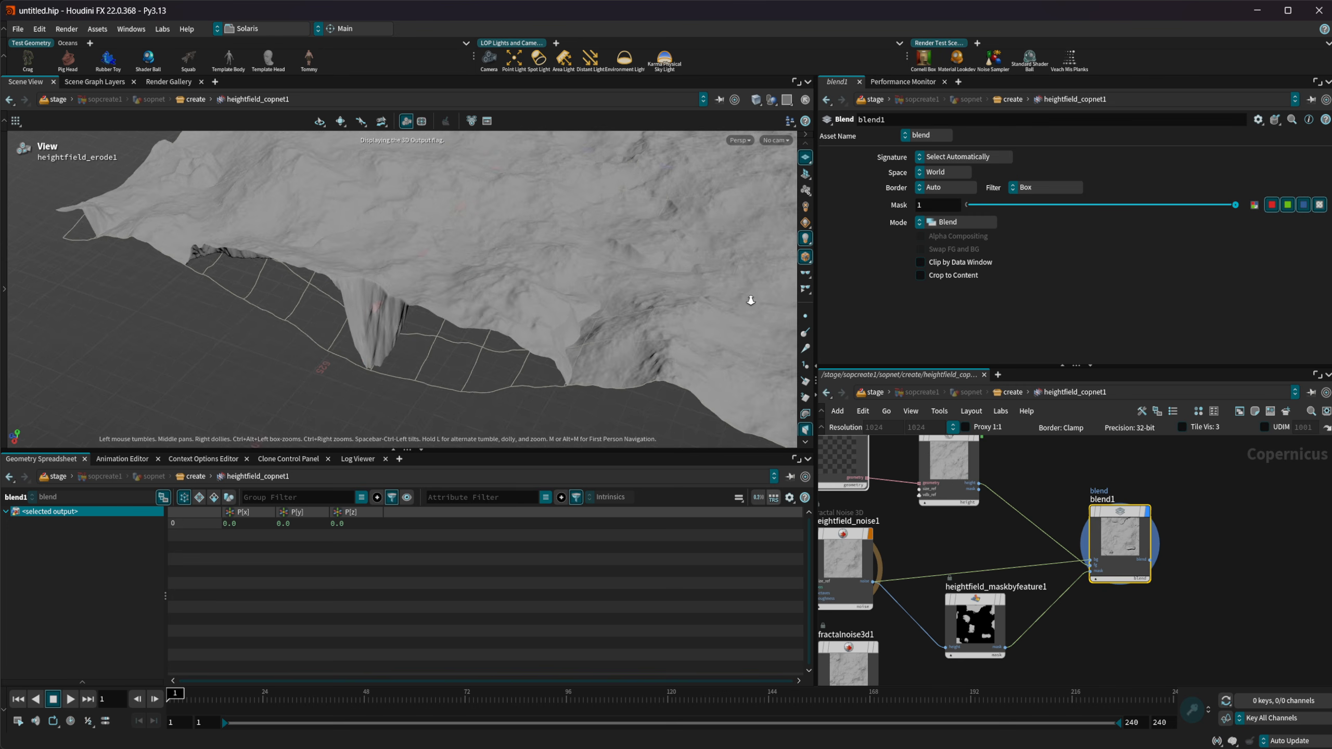
pyautogui.moveTo(751, 300); pyautogui.dragTo(559, 309)
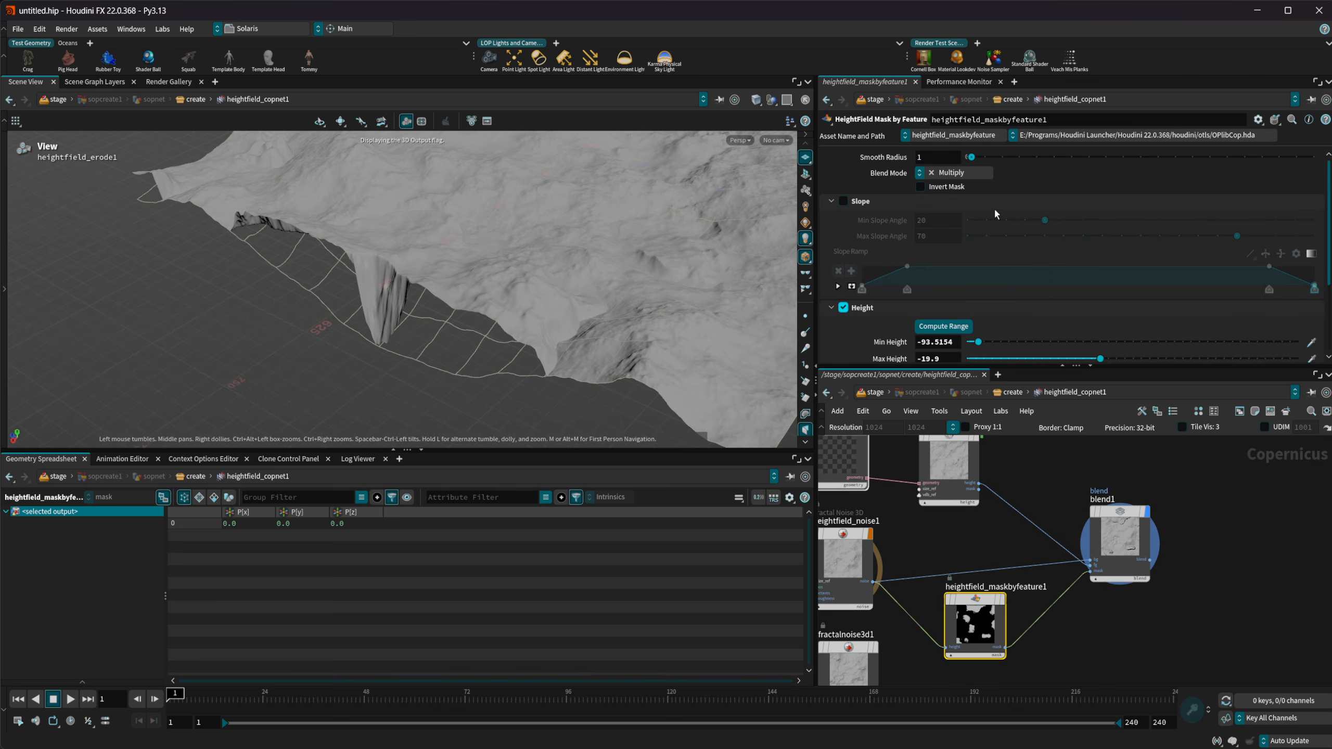
pyautogui.moveTo(972, 157); pyautogui.dragTo(1276, 157)
pyautogui.moveTo(589, 274); pyautogui.dragTo(801, 516)
# Step: Make room beside the Blend node and insert a Blur node on the wire between the feature mask and blend1
pyautogui.moveTo(1131, 633); pyautogui.dragTo(1064, 622, button='middle')
pyautogui.moveTo(1067, 533); pyautogui.dragTo(1120, 534)
pyautogui.press('Tab')
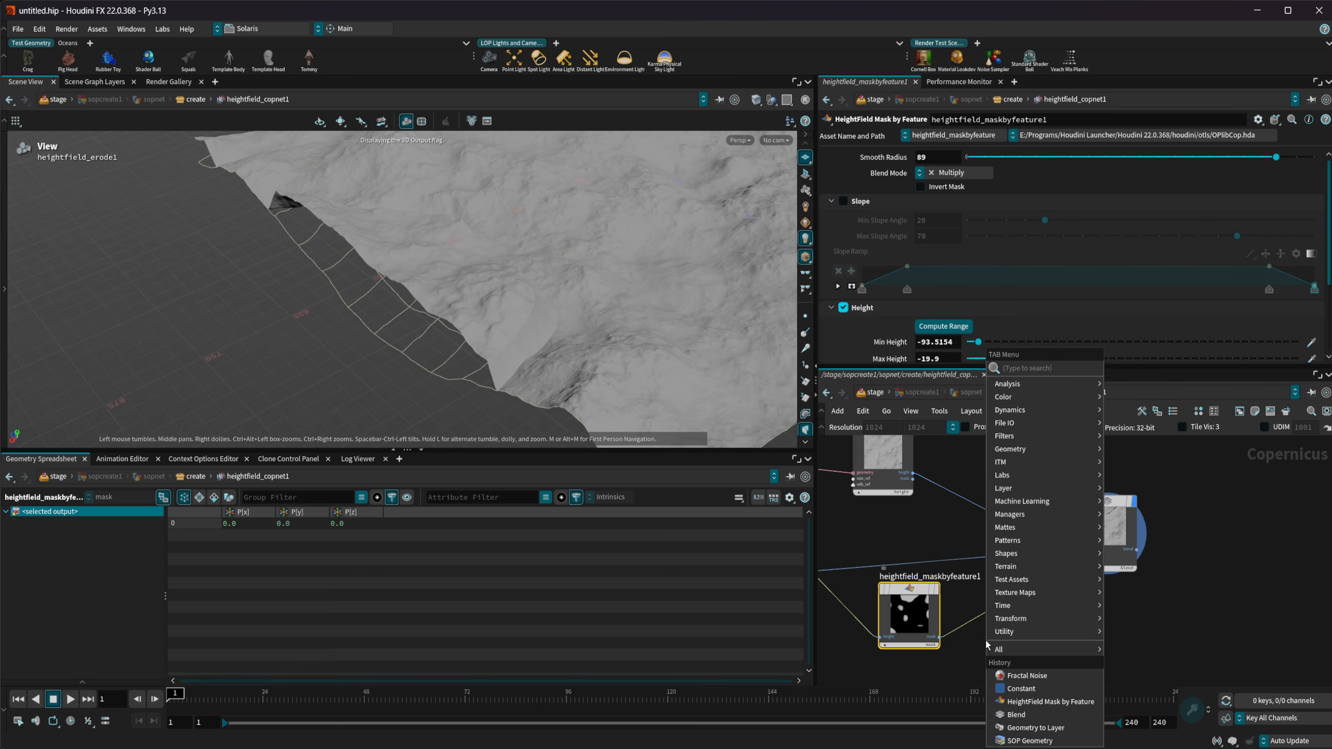
pyautogui.write('blur')
pyautogui.press('Return')
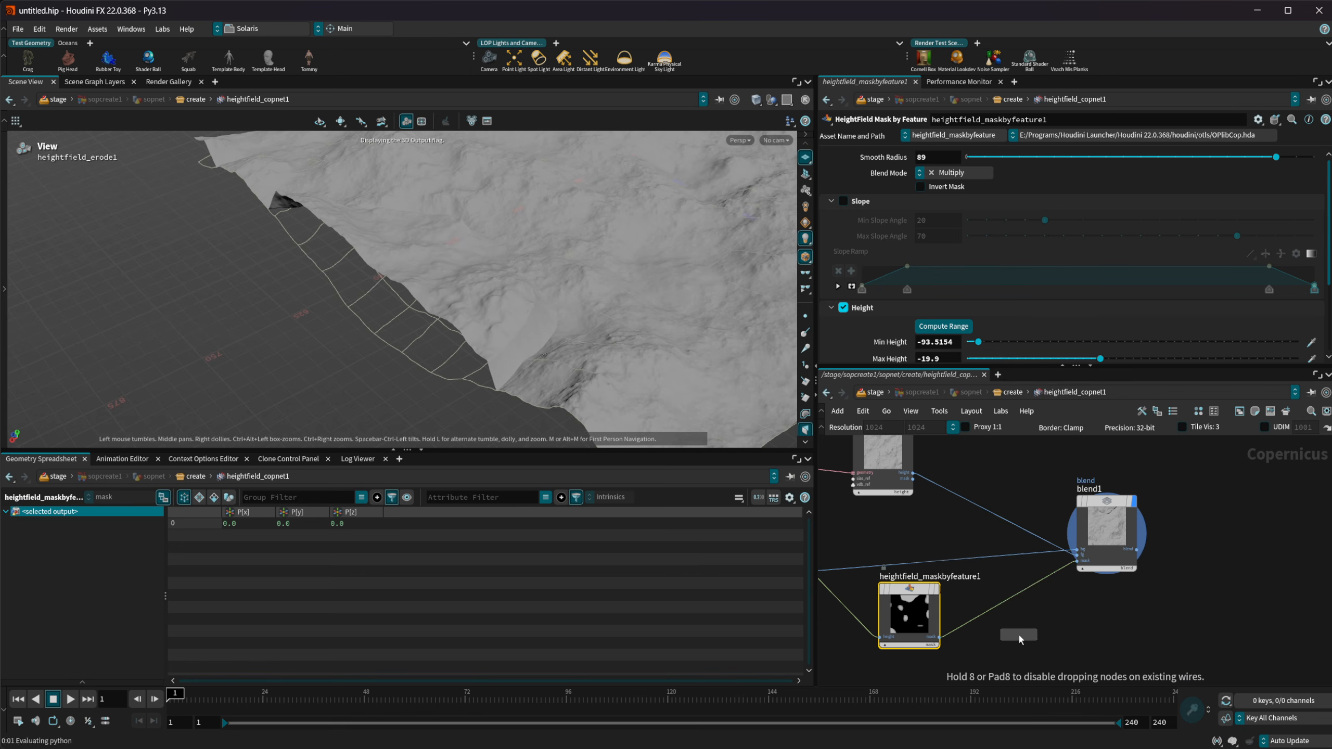
pyautogui.click(1018, 635)
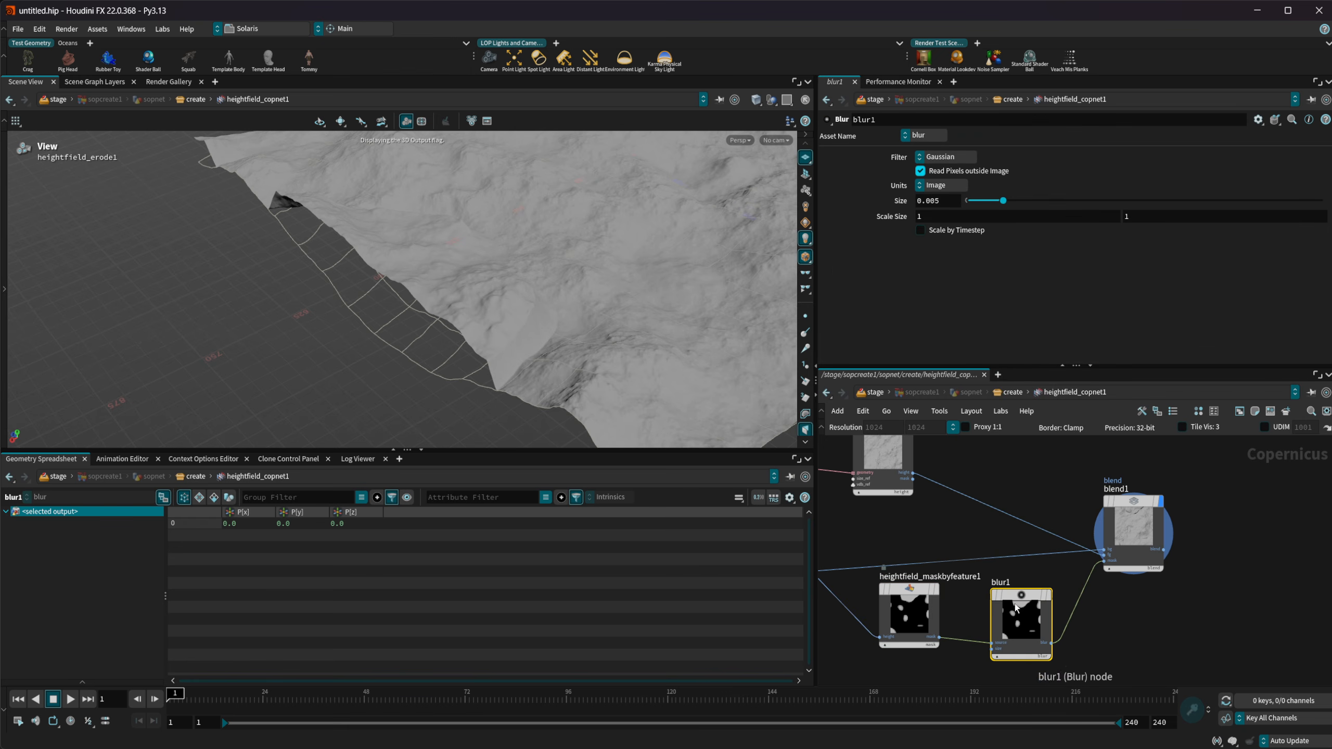
# Step: Set the Blur node's size to 0.15 and inspect the softened transitions in the terrain
pyautogui.moveTo(1004, 201); pyautogui.dragTo(1324, 200)
pyautogui.click(942, 203)
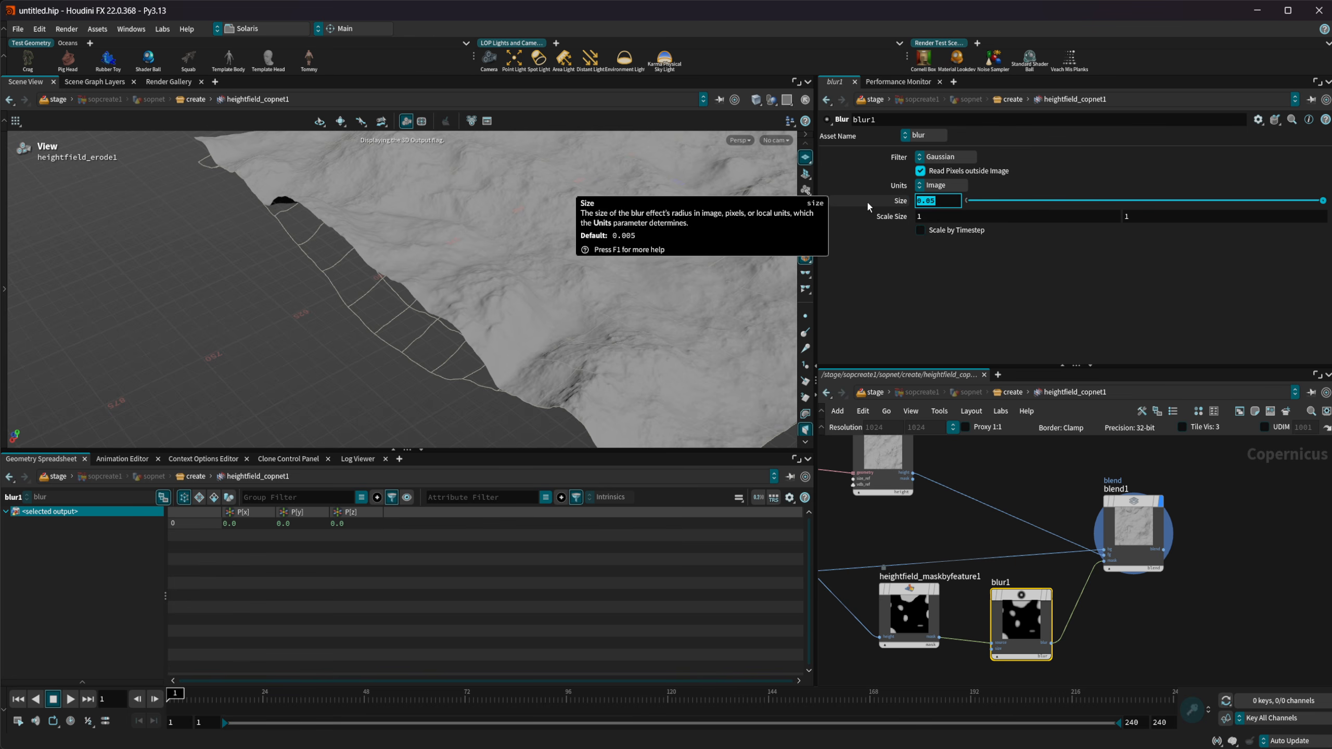
pyautogui.write('.15')
pyautogui.press('Return')
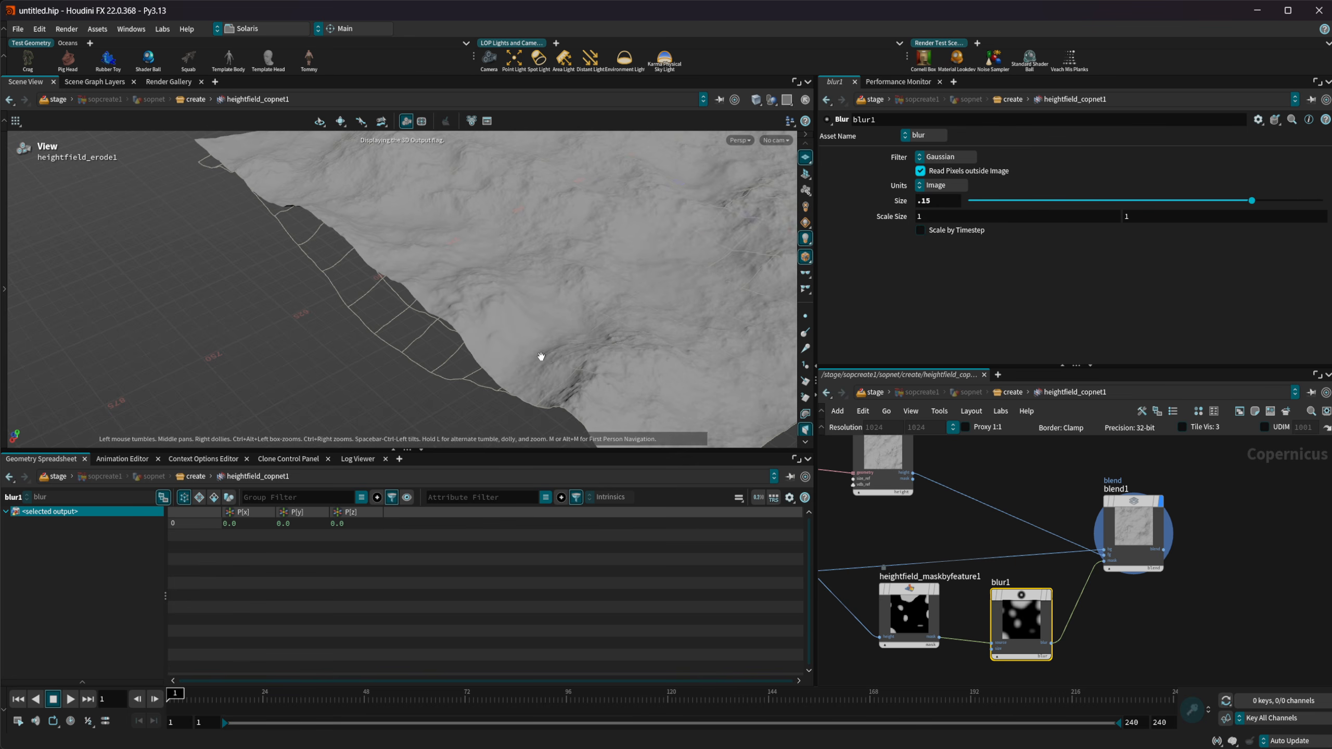
pyautogui.moveTo(541, 360); pyautogui.dragTo(525, 403)
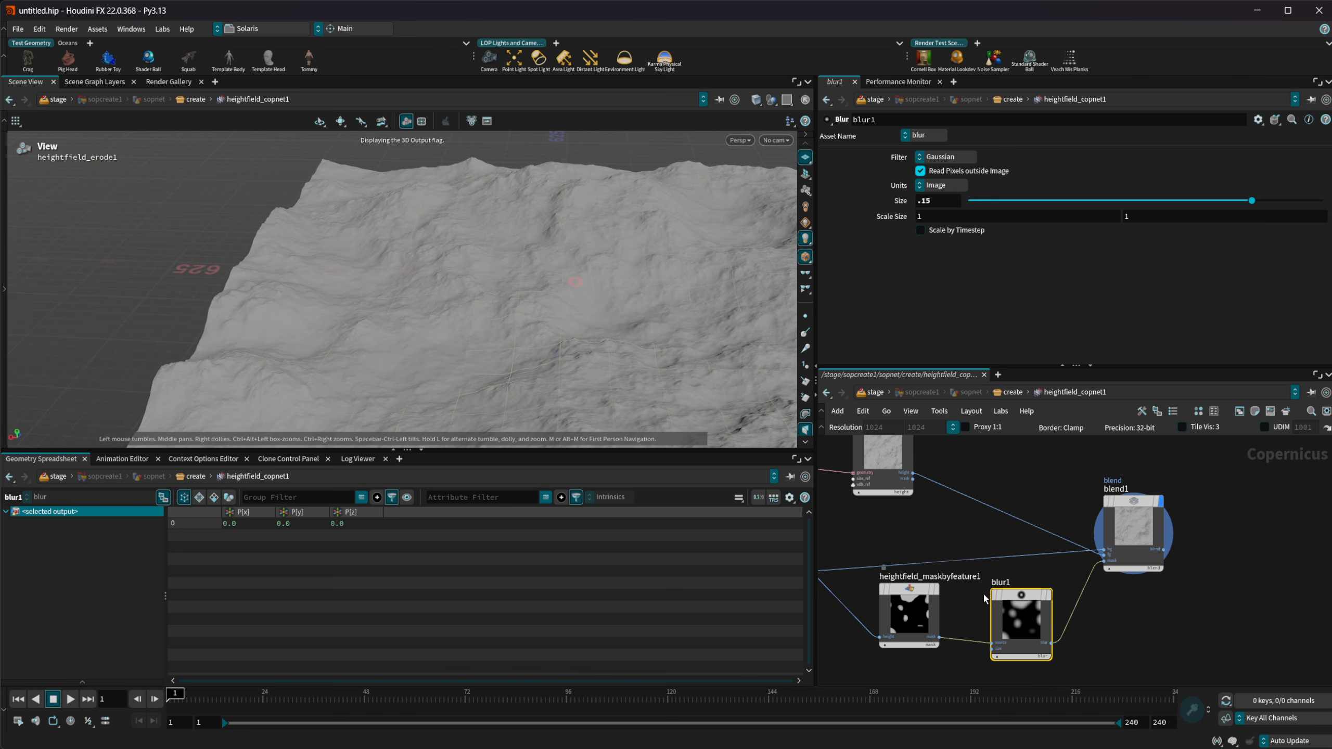
# Step: Raise Max Height on heightfield_maskbyfeature1 to -12.3
pyautogui.scroll(-1, 982, 596)
pyautogui.moveTo(973, 602); pyautogui.dragTo(1060, 523, button='middle')
pyautogui.moveTo(1005, 594); pyautogui.dragTo(986, 610, button='middle')
pyautogui.click(1005, 529)
pyautogui.scroll(-3, 857, 273)
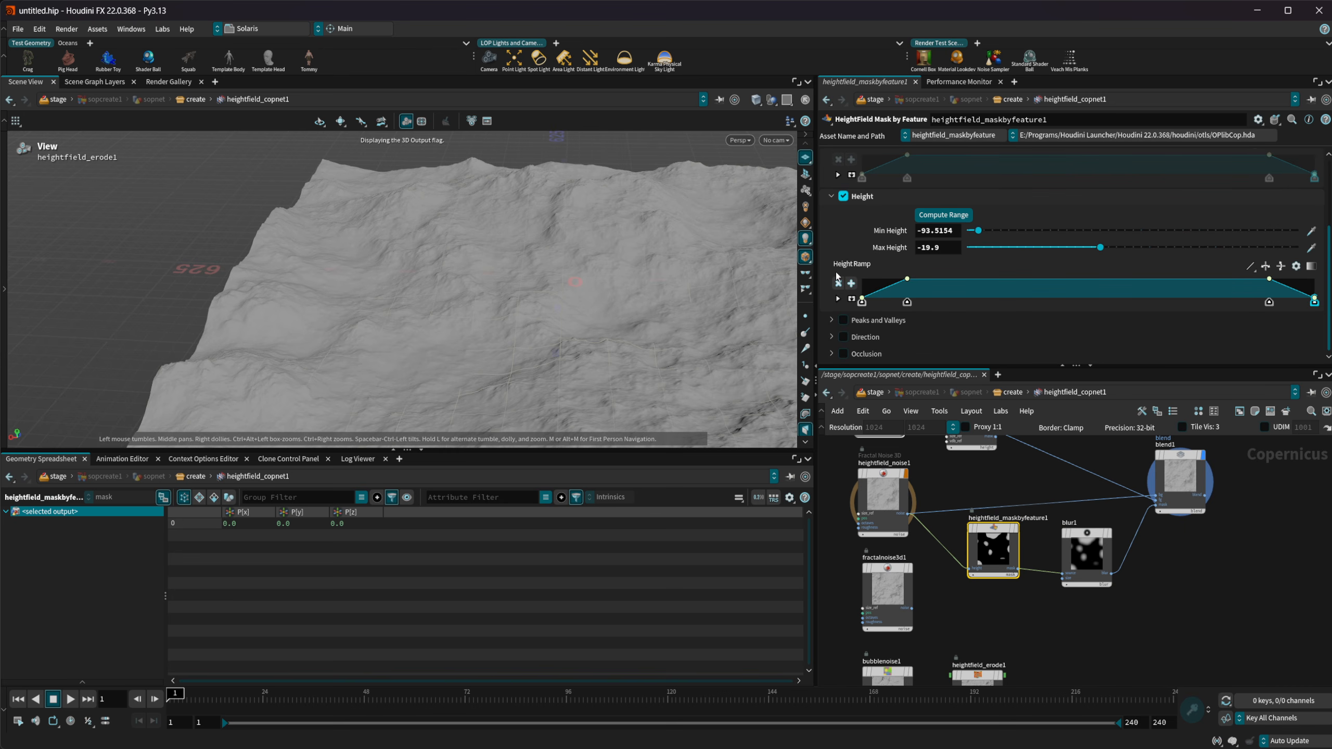
pyautogui.moveTo(1092, 252)
pyautogui.mouseDown()
pyautogui.moveTo(1058, 250)
pyautogui.moveTo(1109, 256)
pyautogui.mouseUp()
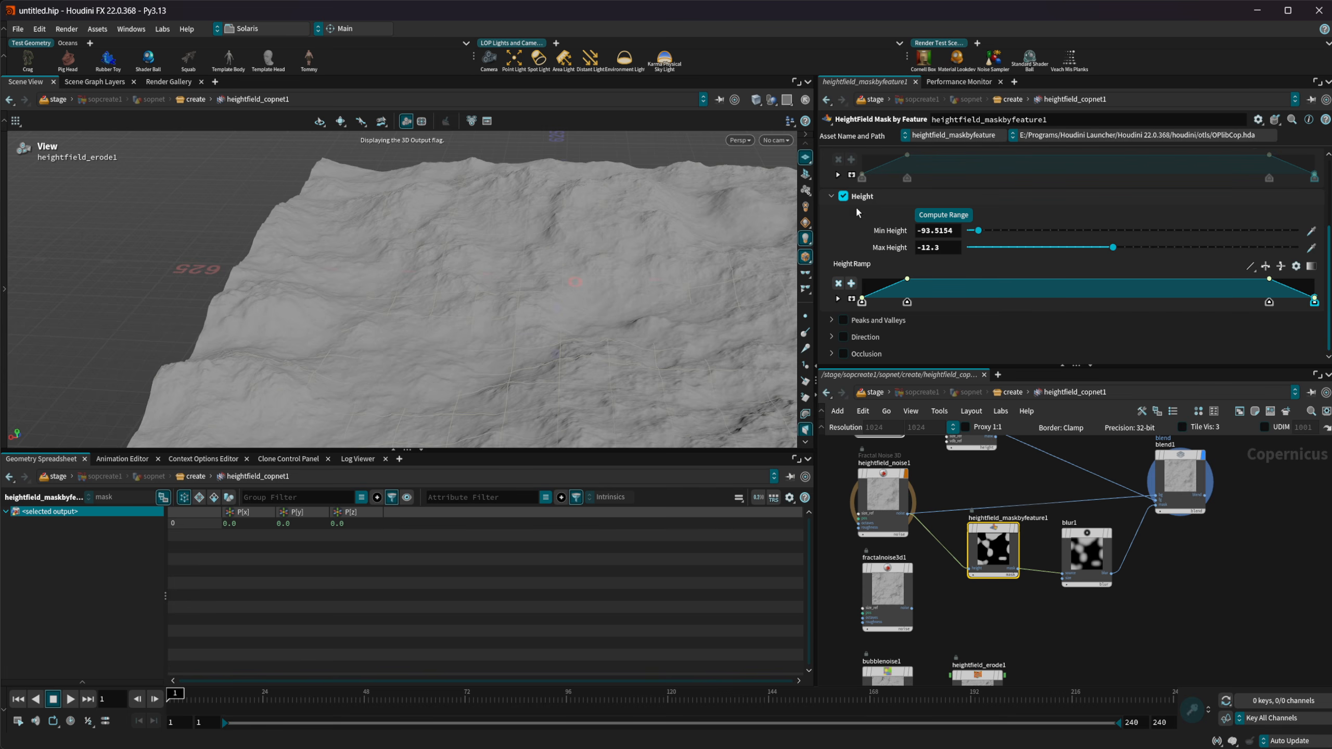
# Step: Switch the Mask by Feature node from Height to Peaks and Valleys masking, display its mask and expand the curvature settings
pyautogui.click(845, 196)
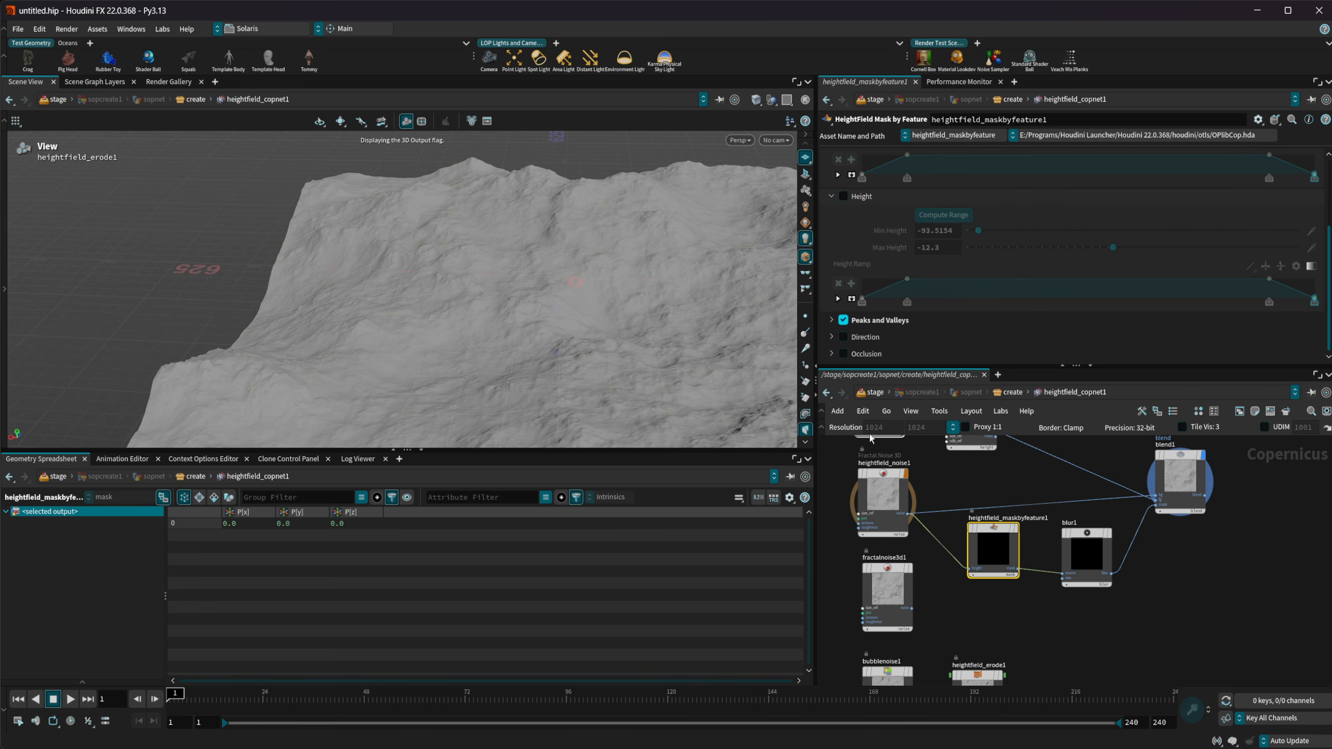
pyautogui.press('r')
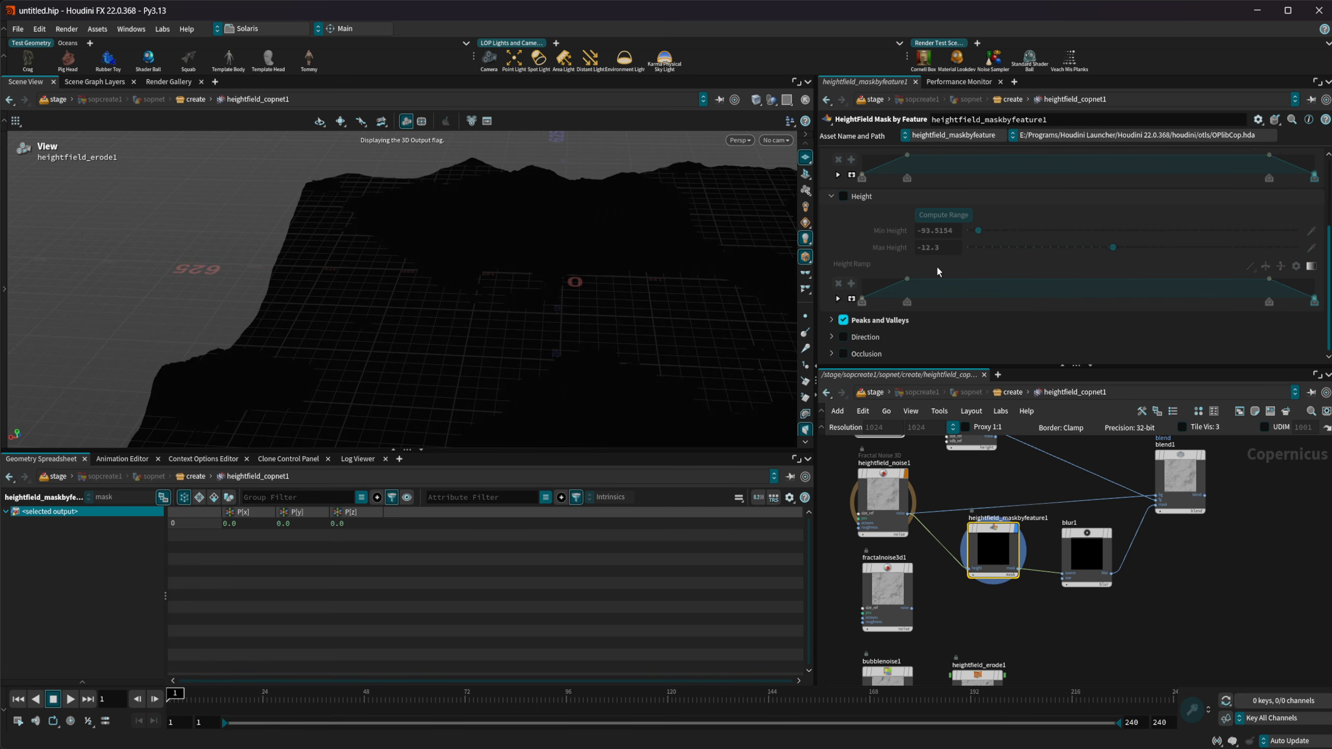
pyautogui.click(836, 320)
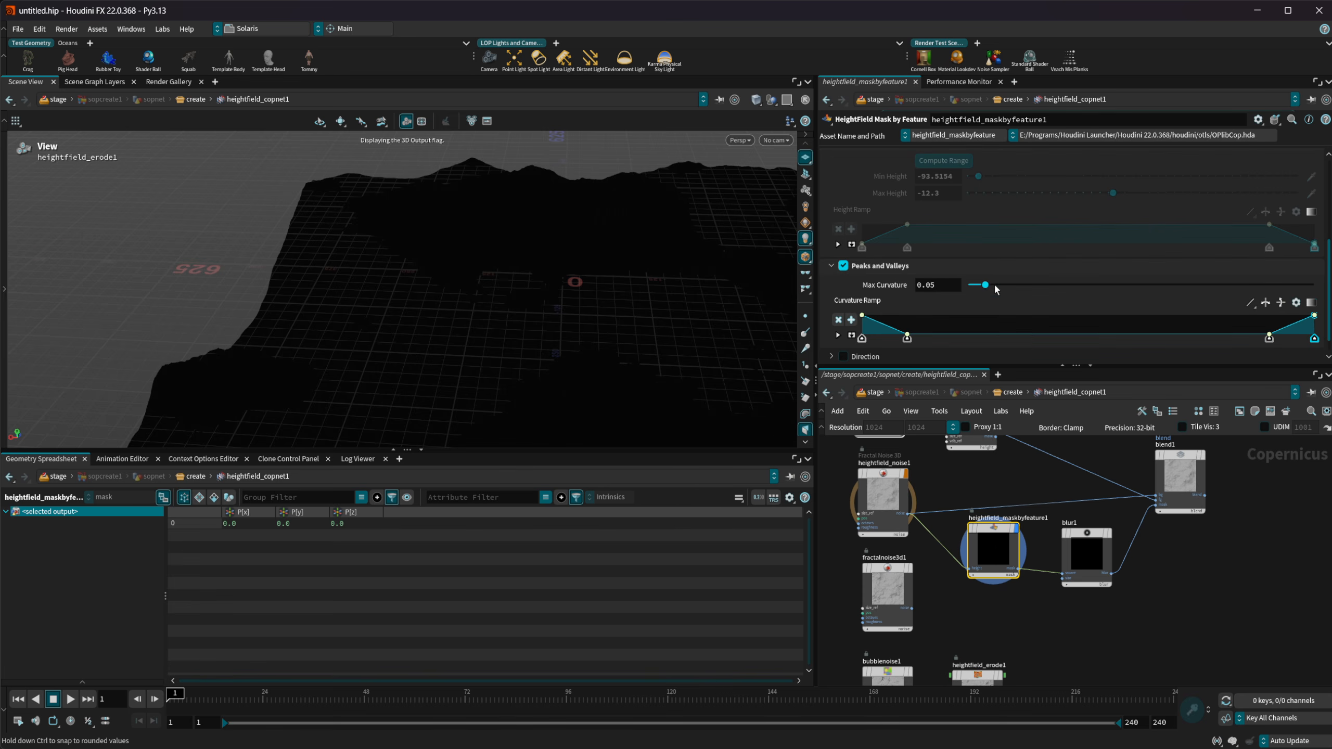
# Step: Move the four Curvature Ramp points inward to leave a narrow central dip, and set Max Curvature to 0.136
pyautogui.moveTo(990, 286); pyautogui.dragTo(1031, 285)
pyautogui.moveTo(1048, 337); pyautogui.dragTo(922, 337)
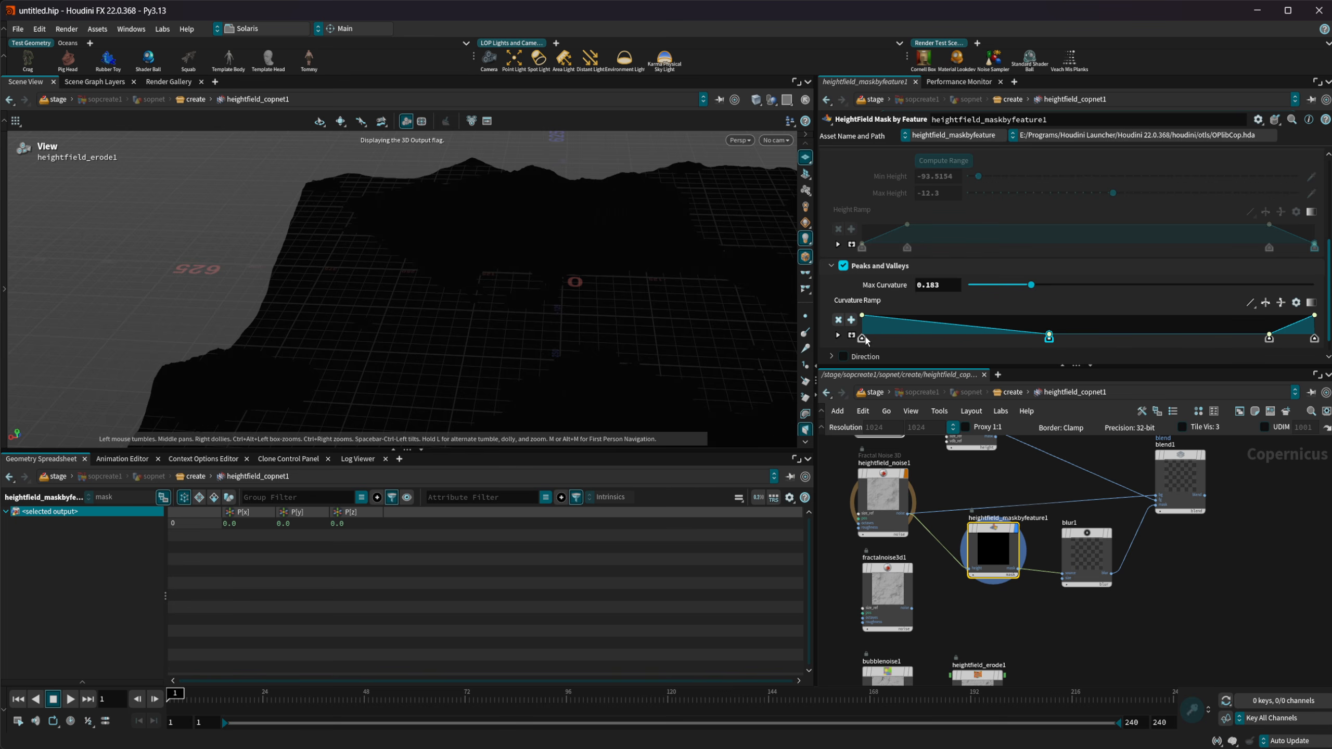
pyautogui.moveTo(864, 341); pyautogui.dragTo(1027, 338)
pyautogui.scroll(-1, 1195, 318)
pyautogui.scroll(-1, 1195, 317)
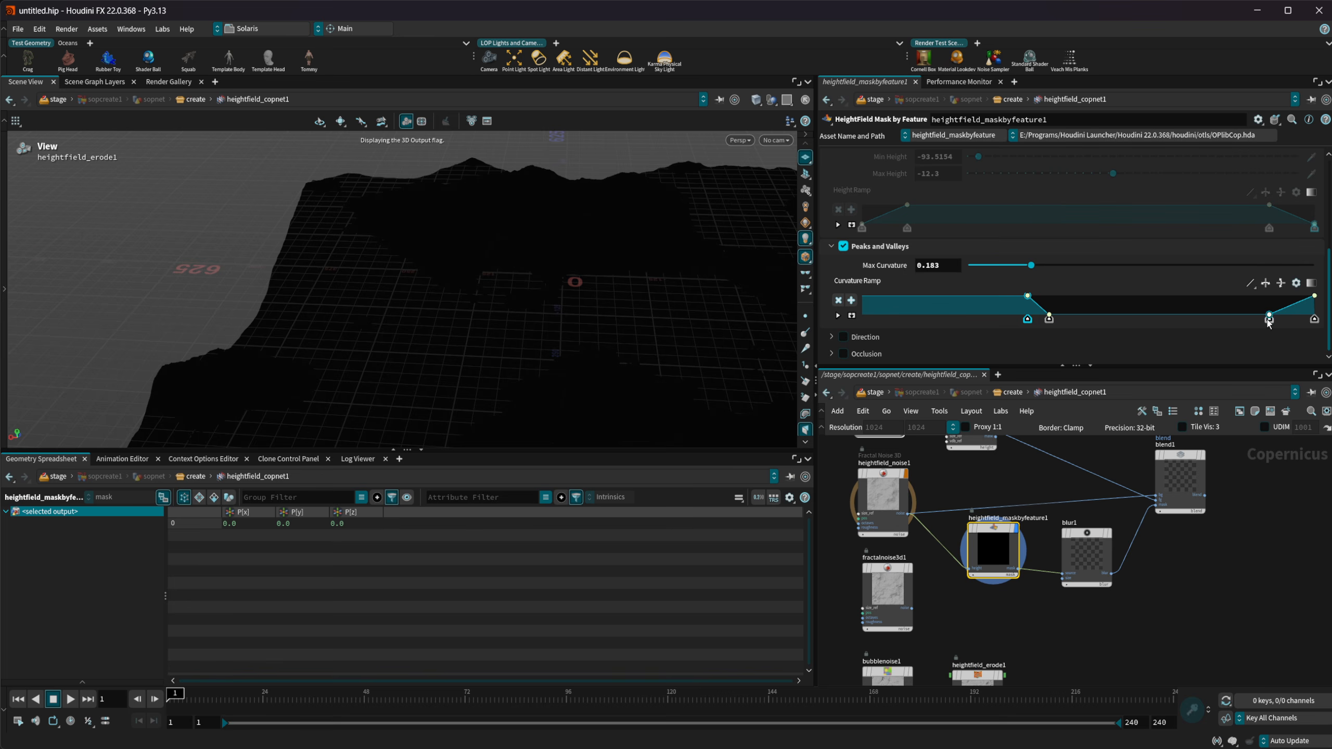
pyautogui.moveTo(1268, 318); pyautogui.dragTo(1159, 320)
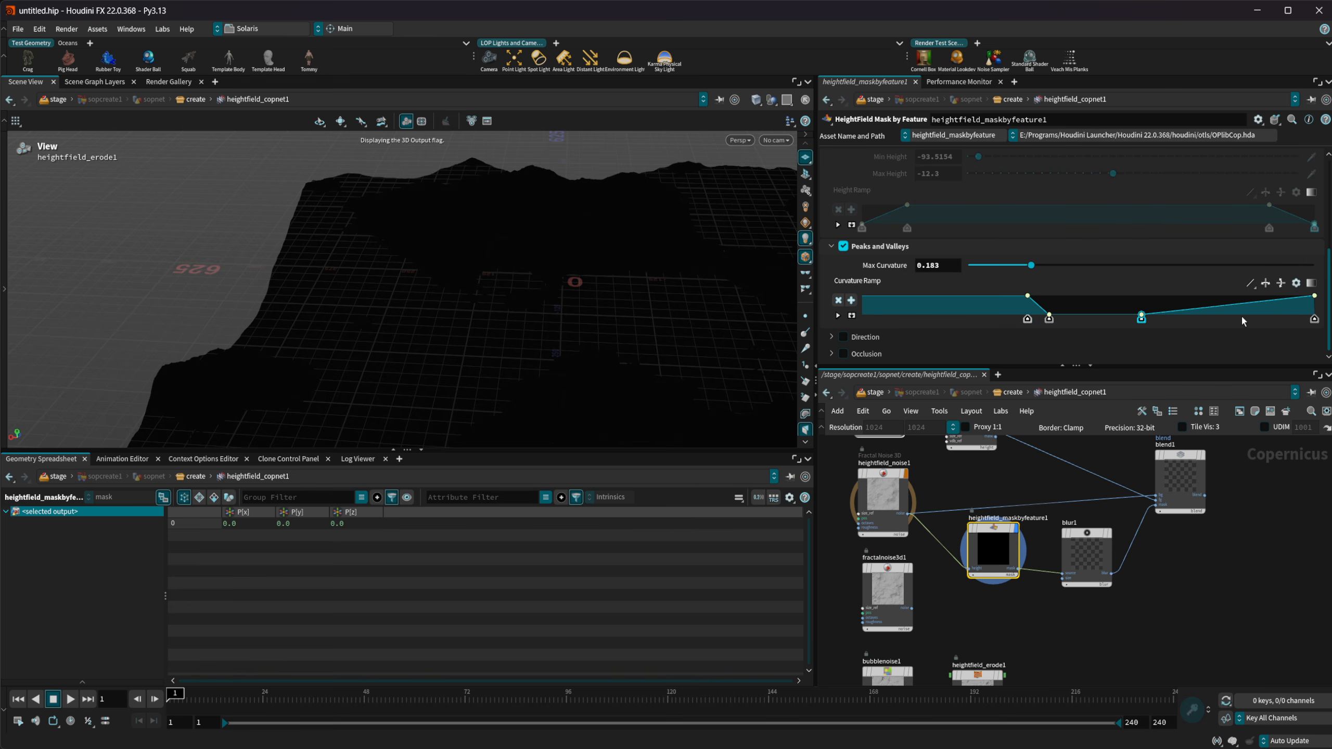
pyautogui.moveTo(1313, 318); pyautogui.dragTo(1249, 320)
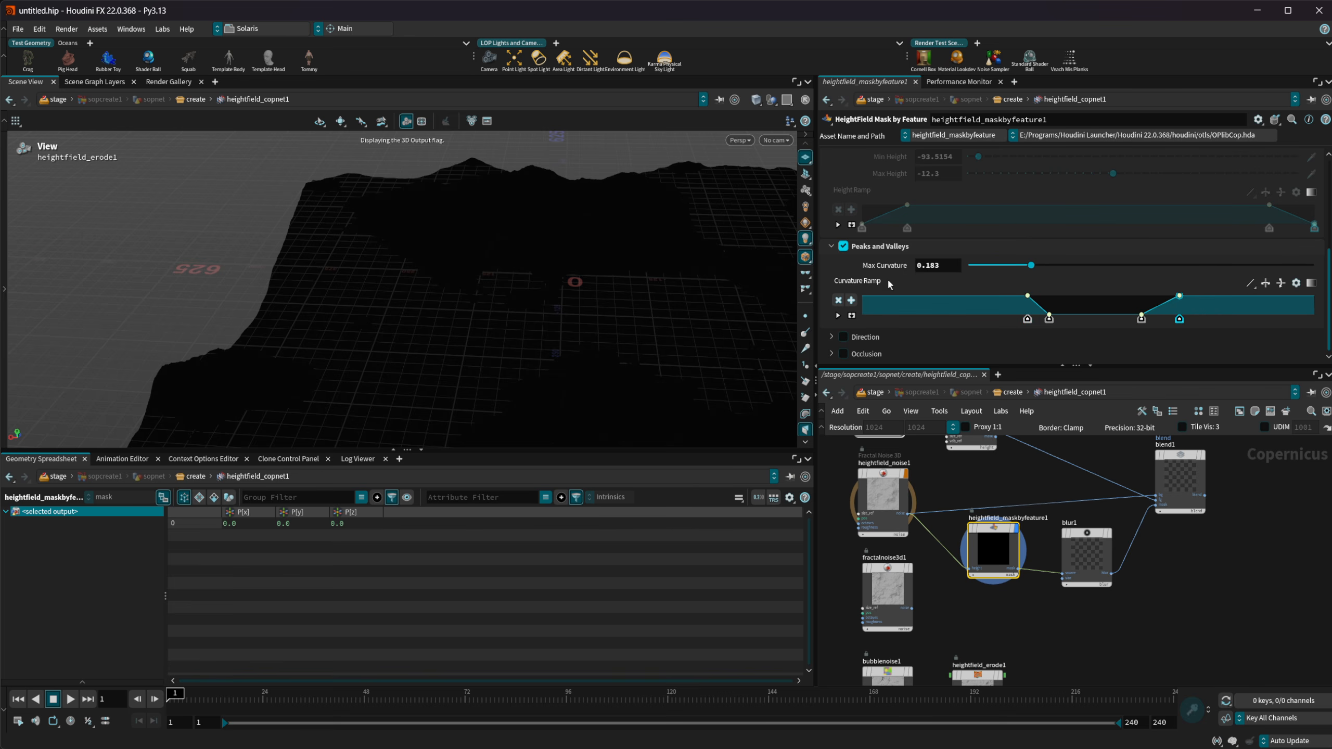
pyautogui.moveTo(1031, 265); pyautogui.dragTo(983, 291)
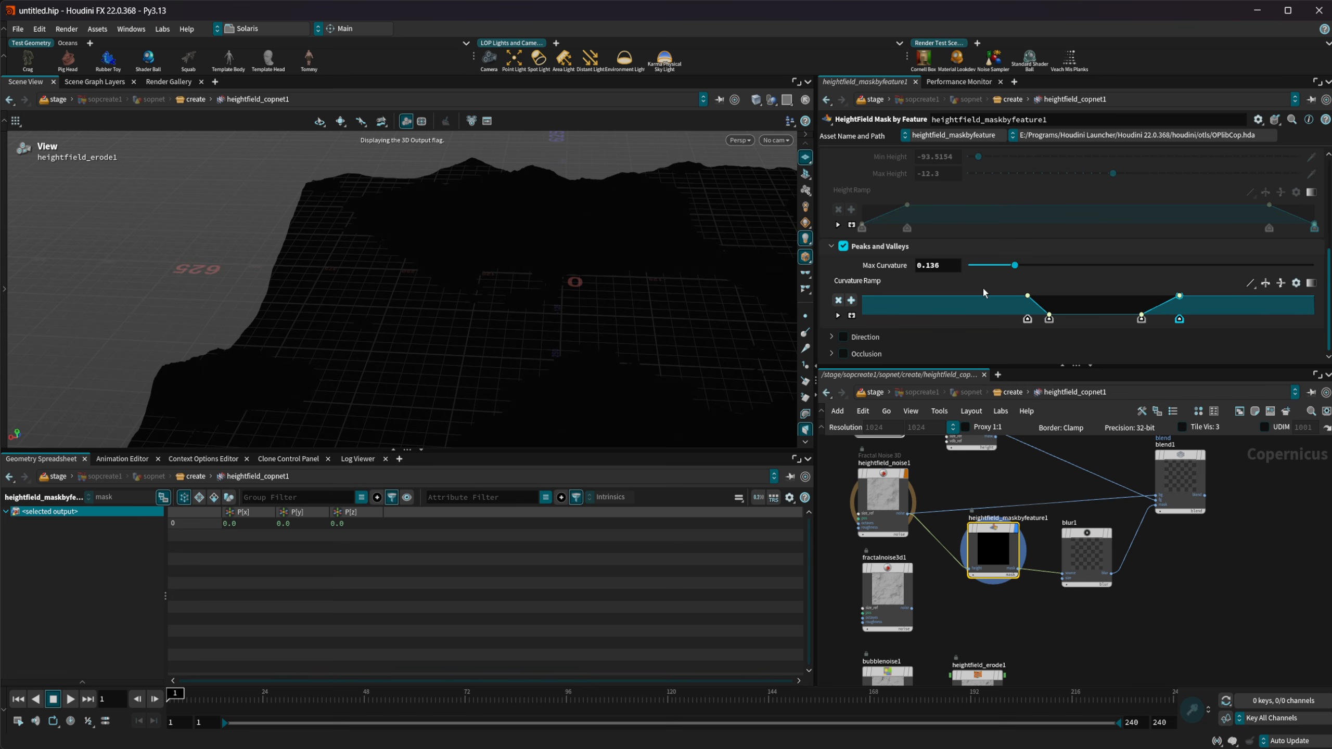
# Step: Switch the Mask by Feature node from Peaks and Valleys to Direction masking and display the blend1 result
pyautogui.click(843, 246)
pyautogui.click(843, 337)
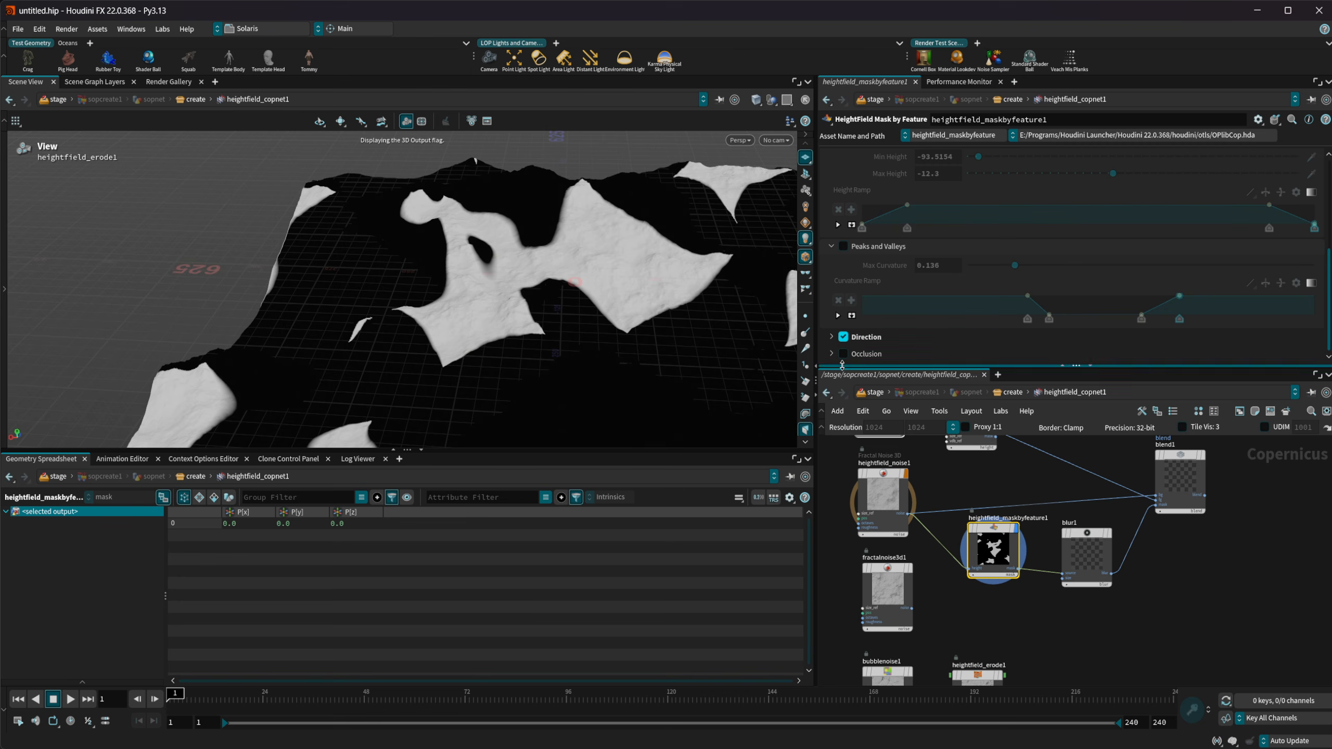
pyautogui.moveTo(474, 256); pyautogui.dragTo(535, 241)
pyautogui.click(1087, 563)
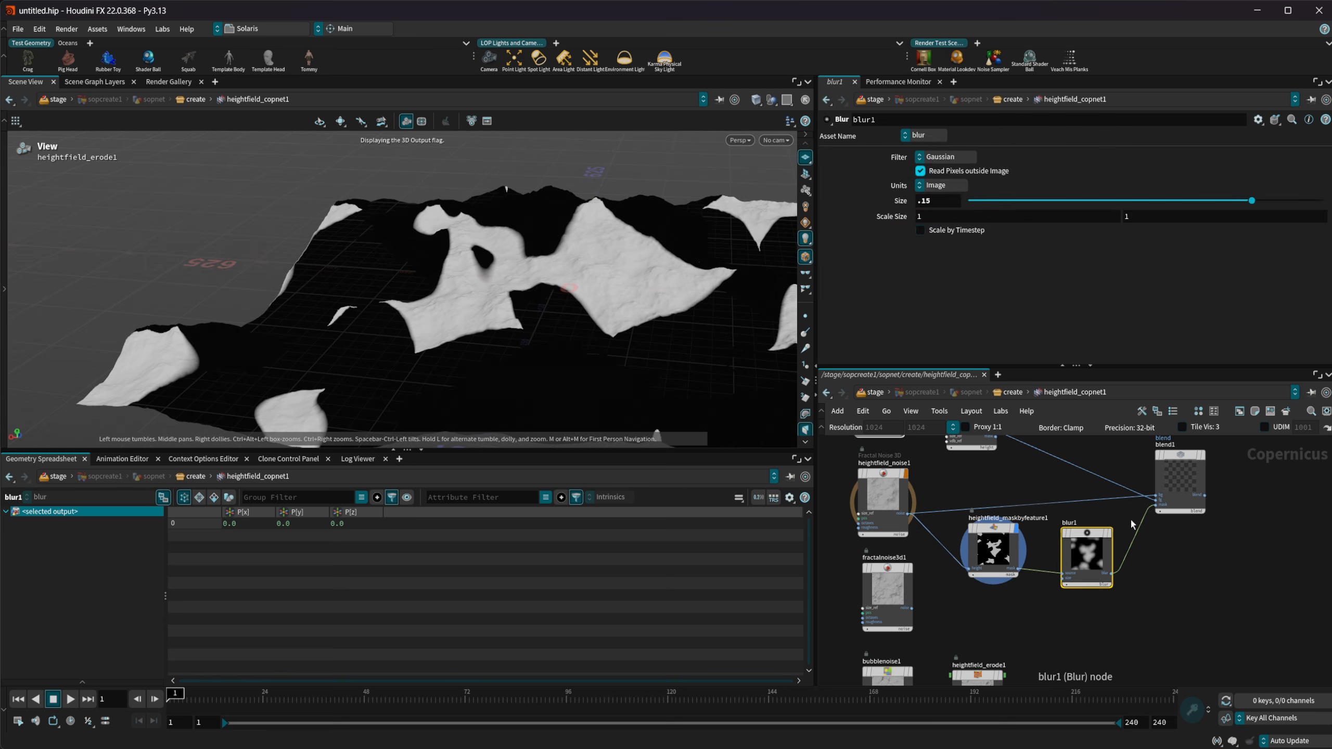
pyautogui.click(1176, 476)
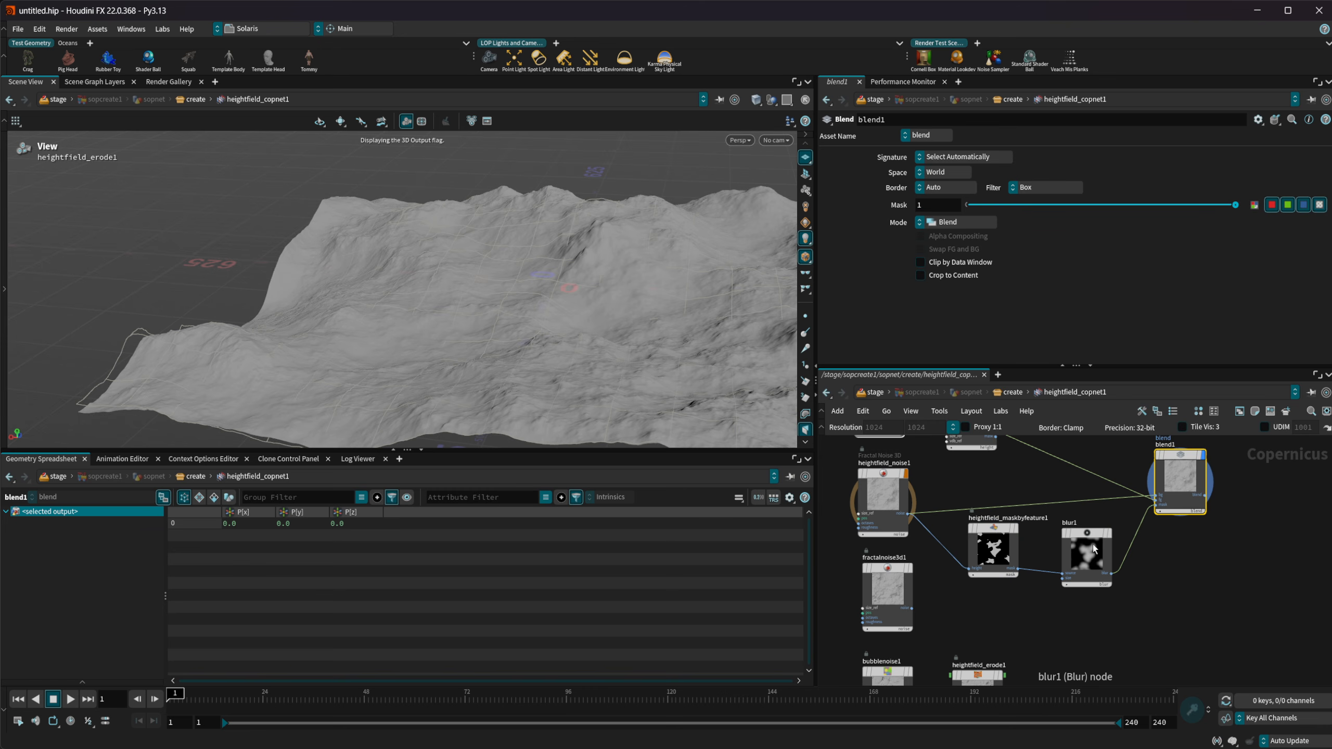
# Step: Try lowering blend1's Mask value to 0.596 to compare the blending strength on the terrain
pyautogui.press('y')
pyautogui.moveTo(1122, 514); pyautogui.dragTo(1161, 524)
pyautogui.moveTo(1066, 206); pyautogui.dragTo(1170, 205)
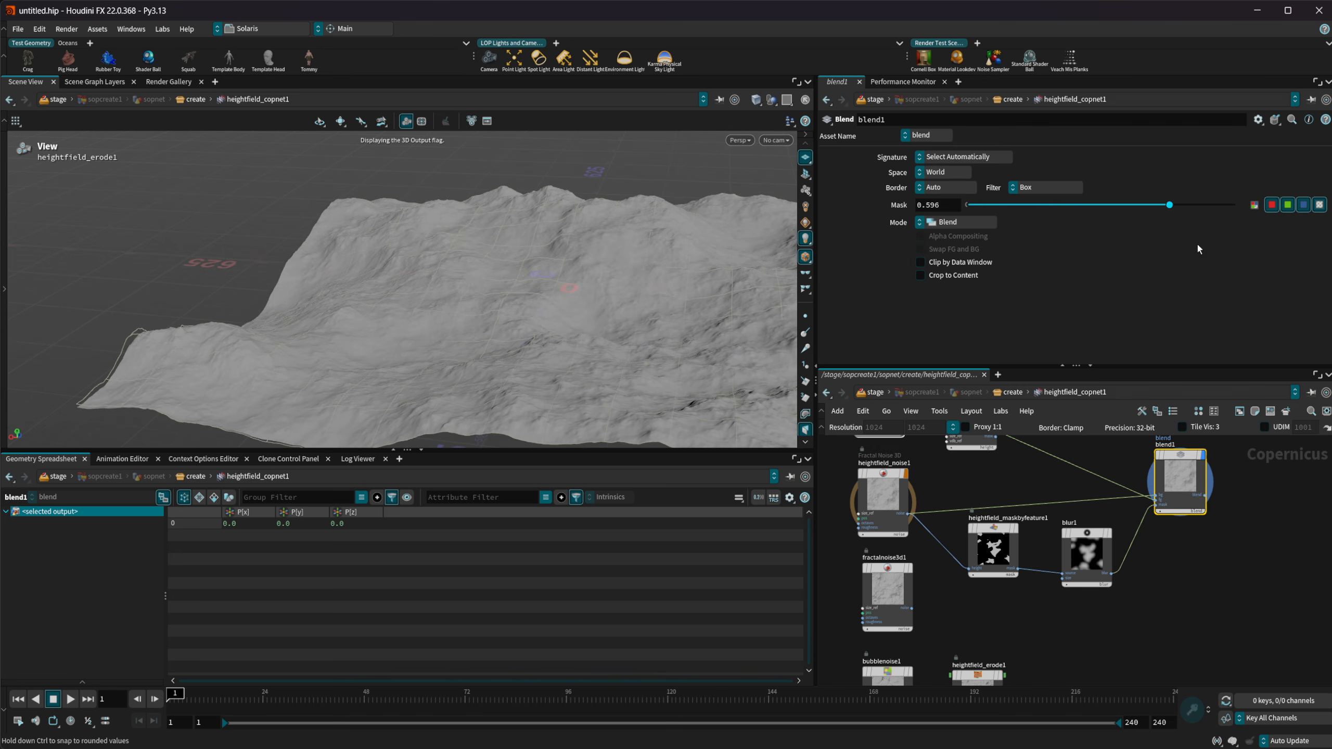
pyautogui.moveTo(1199, 249); pyautogui.dragTo(1122, 204)
# Step: Create an Add blend node, place it beyond blend1 and feed blend1's output into its background input
pyautogui.click(1002, 562)
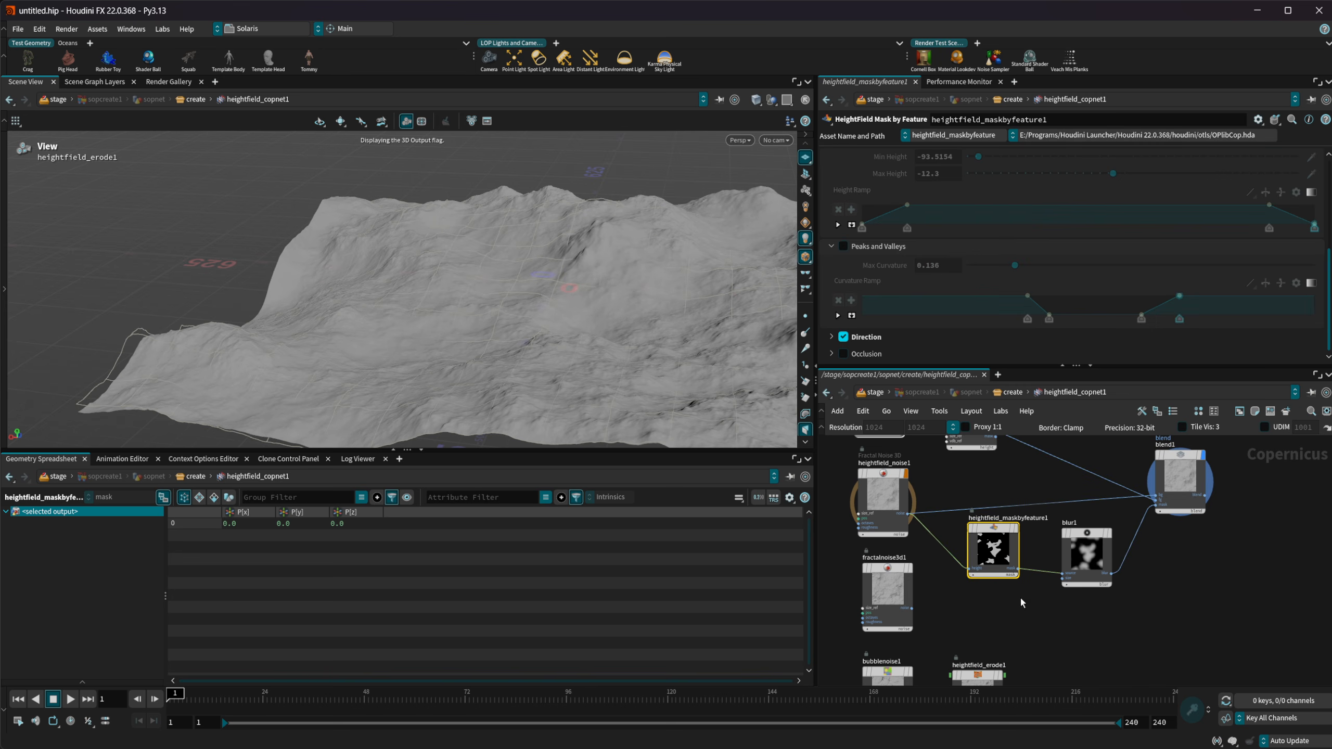
pyautogui.moveTo(1163, 604); pyautogui.dragTo(1054, 651, button='middle')
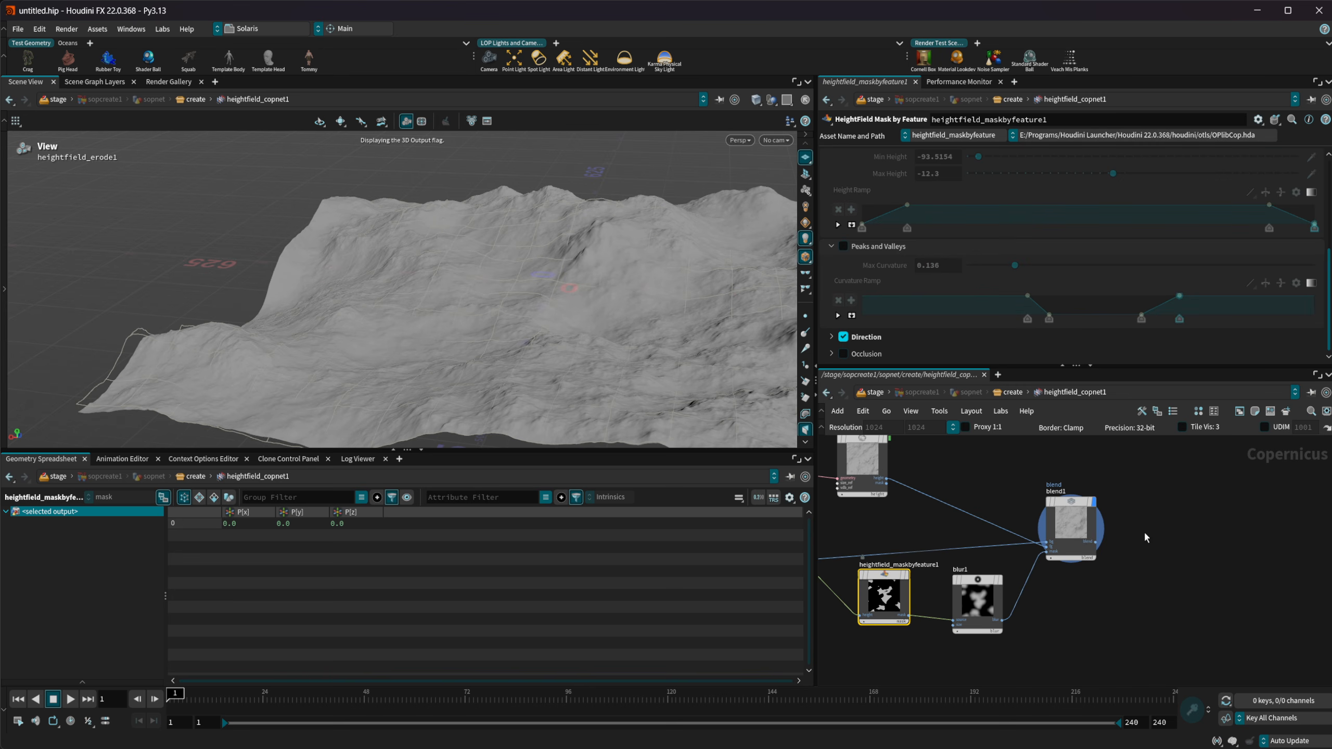
pyautogui.moveTo(1101, 584); pyautogui.dragTo(1149, 620, button='middle')
pyautogui.moveTo(1172, 560); pyautogui.dragTo(1069, 564, button='middle')
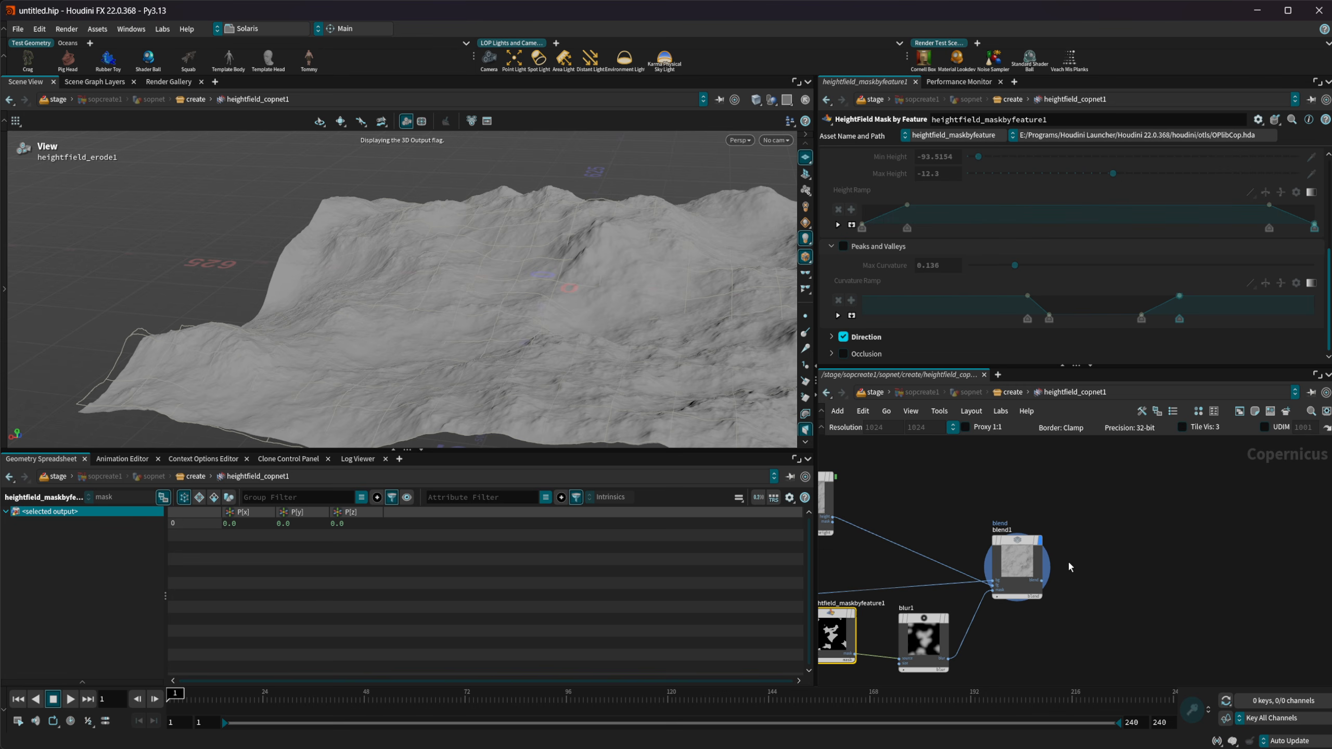
pyautogui.press('Tab')
pyautogui.write('add')
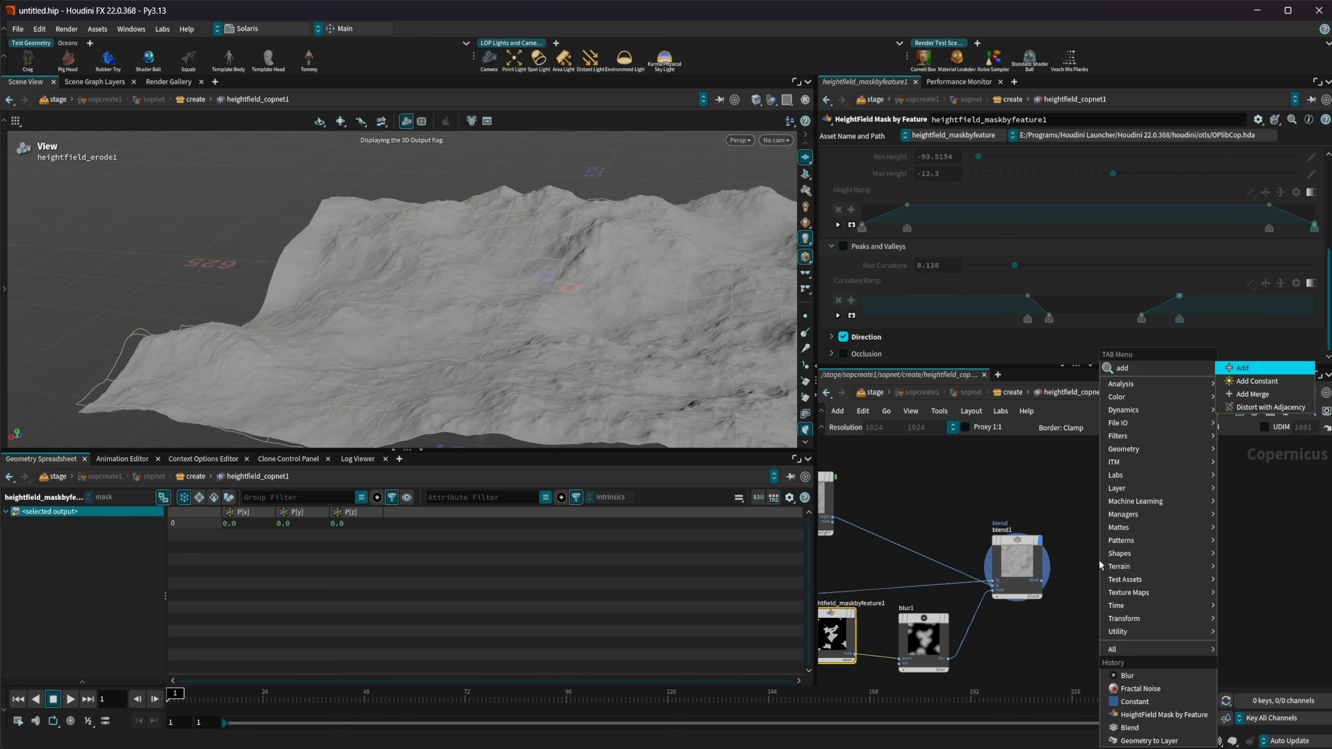
pyautogui.press('Return')
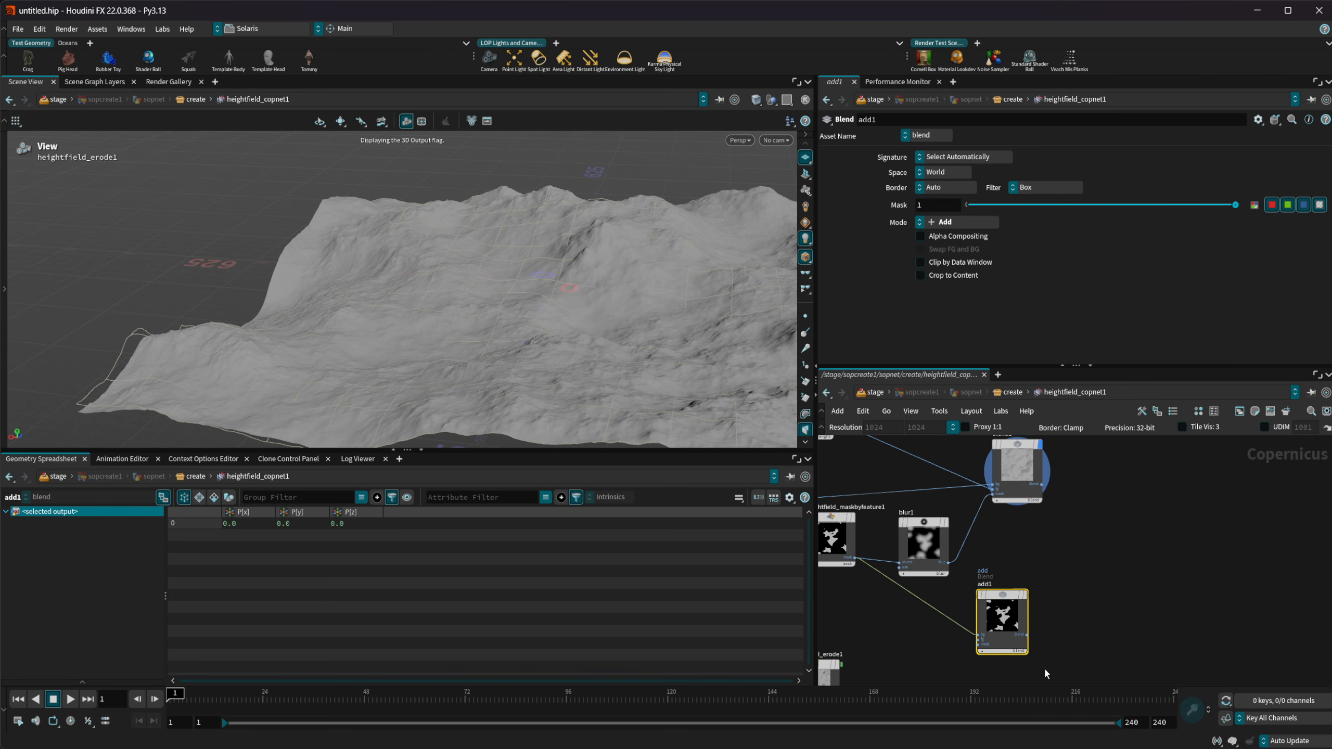
pyautogui.moveTo(1000, 526); pyautogui.dragTo(951, 593, button='middle')
pyautogui.scroll(2, 977, 570)
pyautogui.moveTo(999, 544); pyautogui.dragTo(1062, 577)
pyautogui.moveTo(1098, 546); pyautogui.dragTo(1182, 505)
pyautogui.moveTo(1020, 594); pyautogui.dragTo(1107, 635, button='middle')
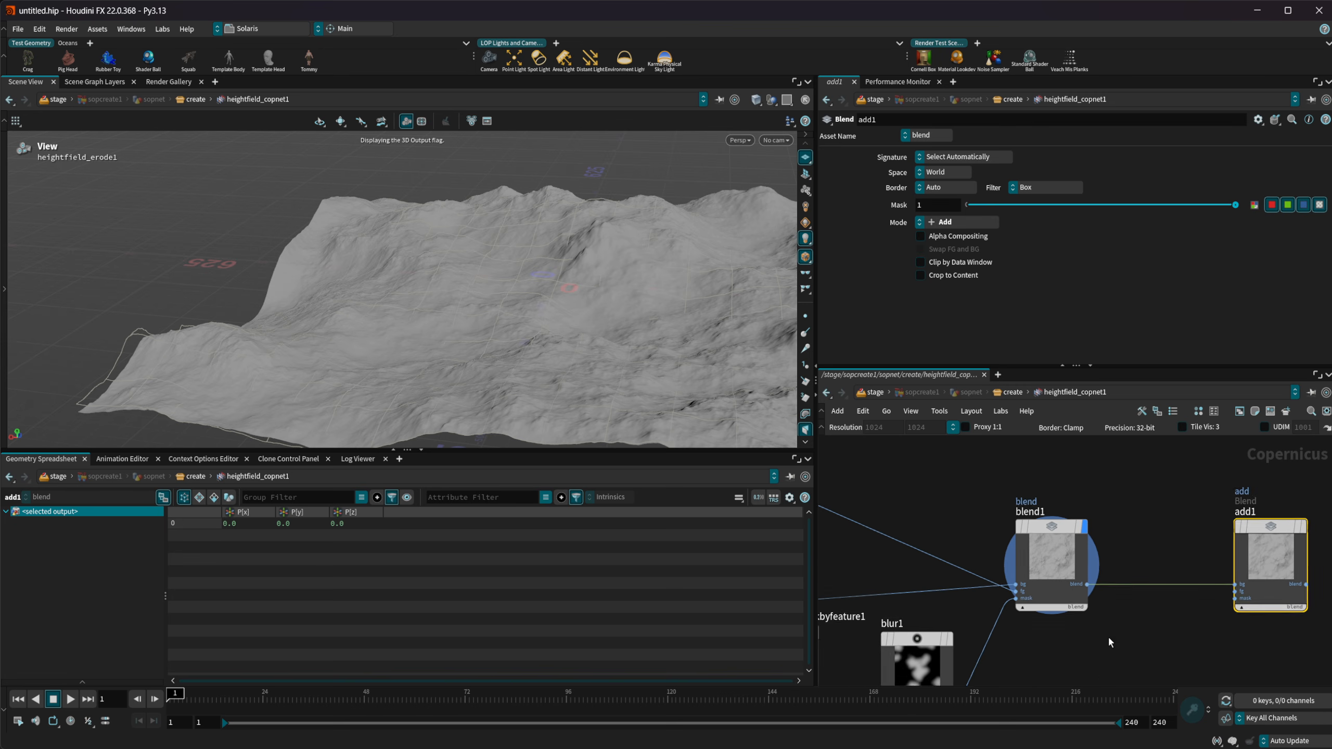
# Step: Connect an upstream heightfield output to add1's foreground input and display the combined terrain in the viewport
pyautogui.scroll(-2, 1108, 634)
pyautogui.moveTo(902, 522); pyautogui.dragTo(934, 527, button='middle')
pyautogui.scroll(2, 936, 532)
pyautogui.click(909, 544)
pyautogui.moveTo(1206, 557); pyautogui.dragTo(944, 461, button='middle')
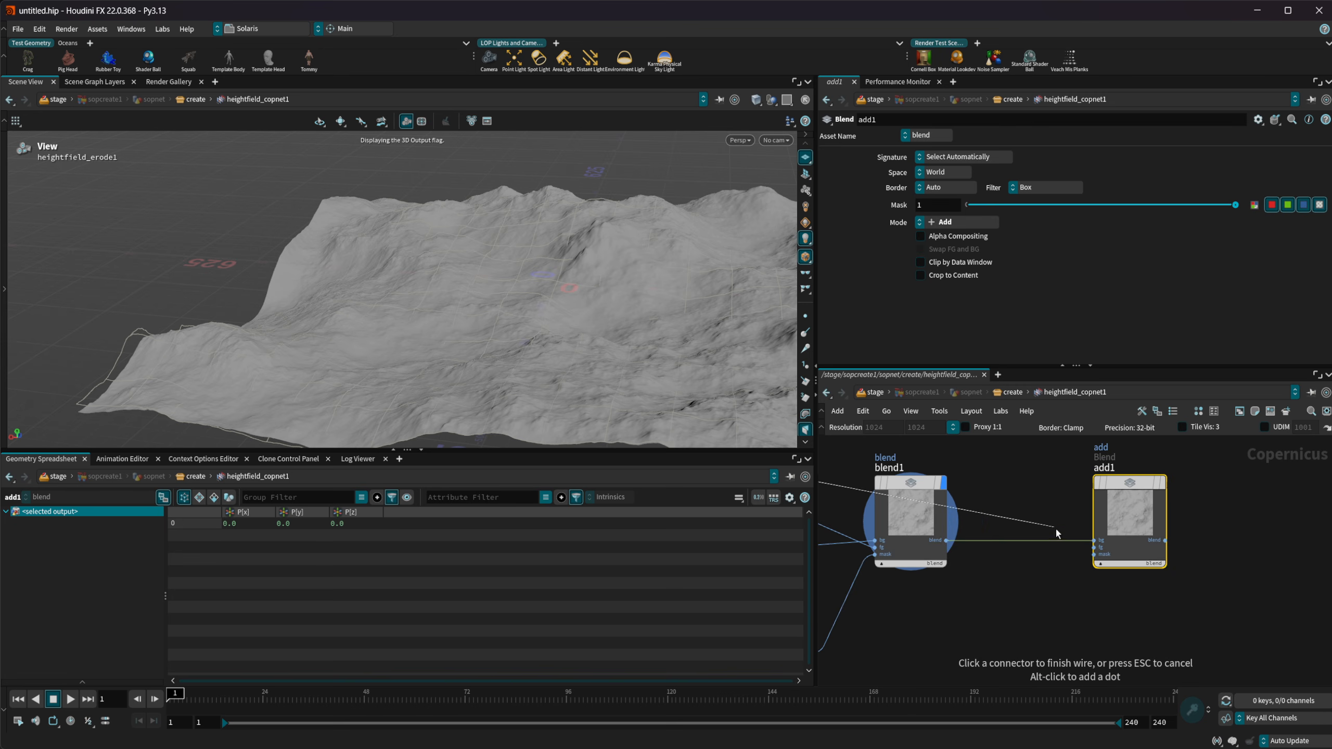
pyautogui.click(1118, 516)
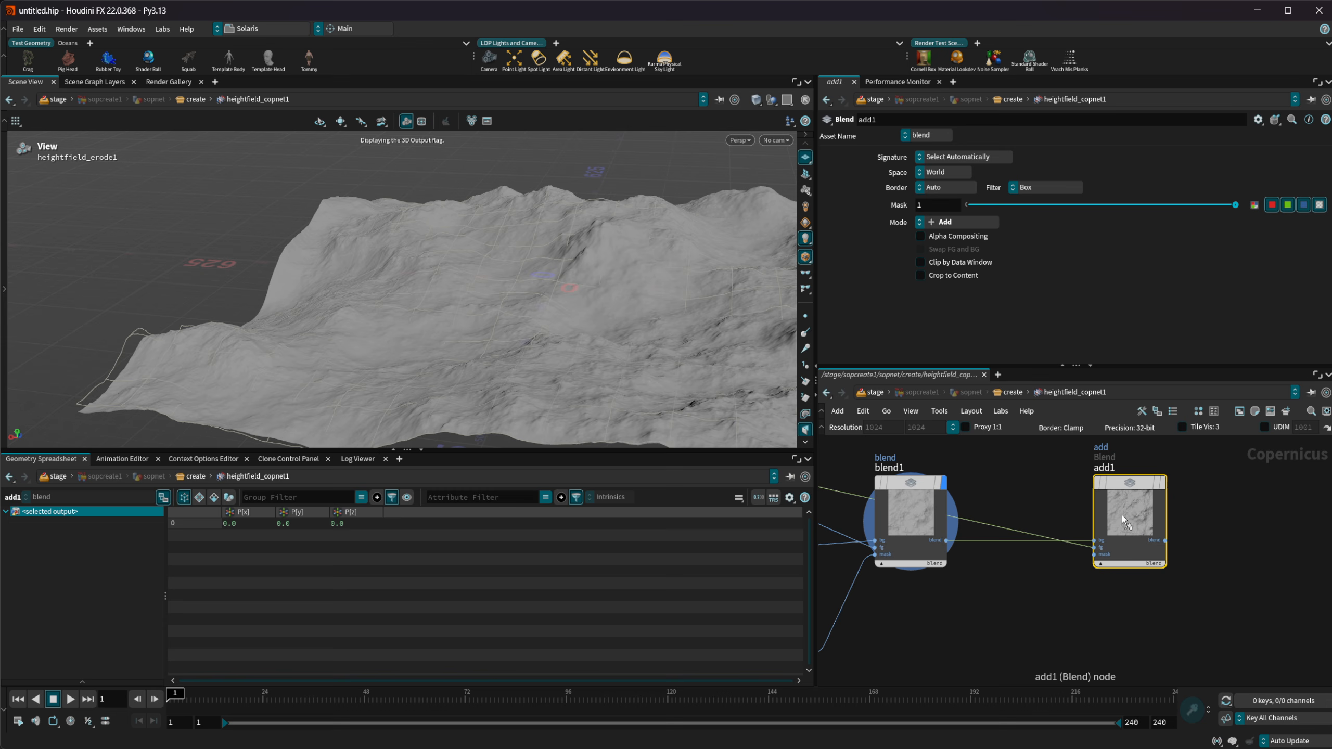
pyautogui.press('r')
pyautogui.moveTo(589, 289); pyautogui.dragTo(470, 240)
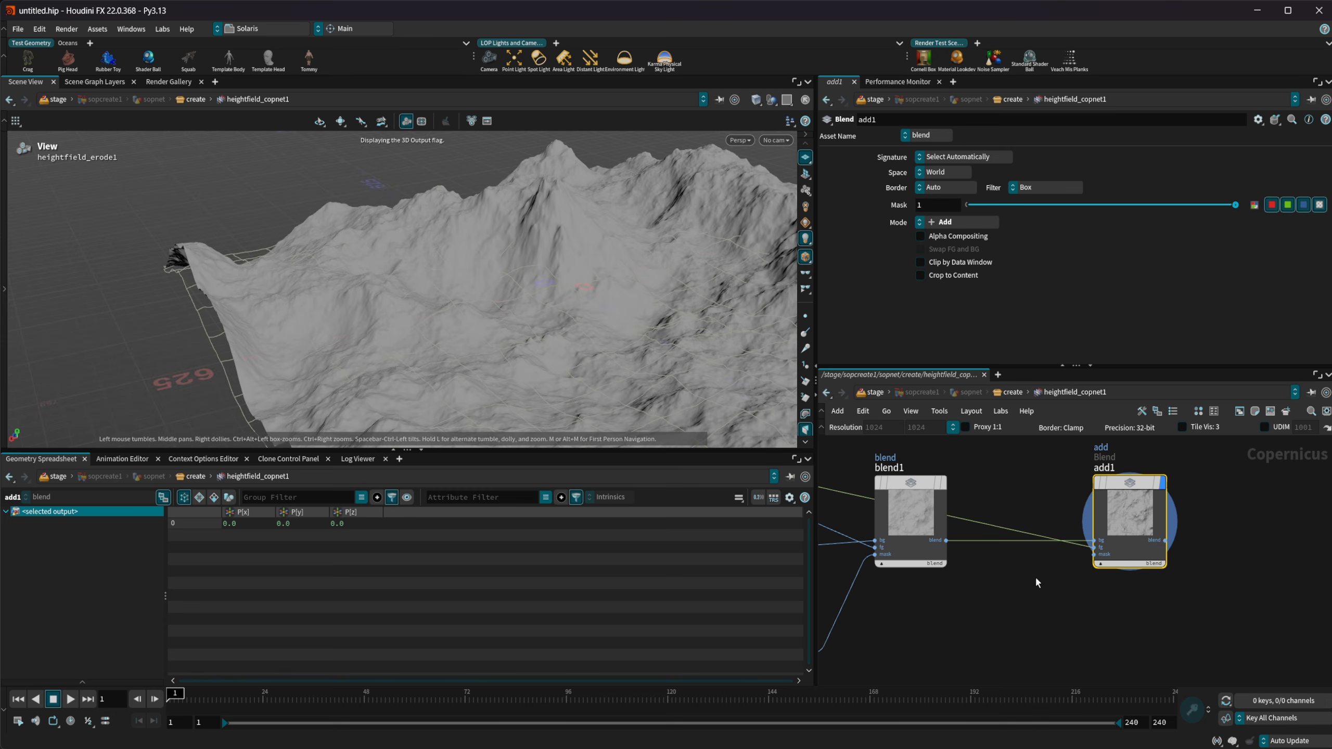
# Step: Create a HeightField Slump node, connect add1's output to its height input and display the slumped terrain
pyautogui.moveTo(1037, 582); pyautogui.dragTo(864, 620, button='middle')
pyautogui.press('Tab')
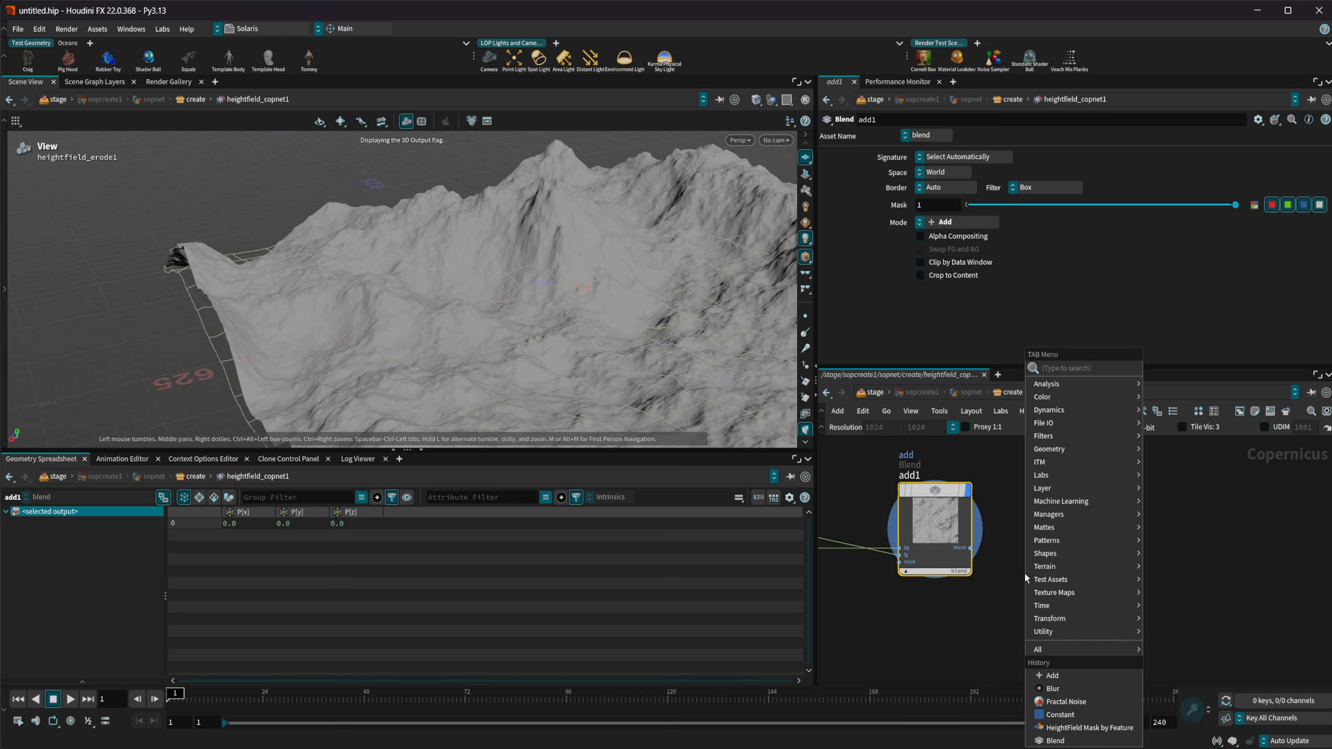
pyautogui.click(968, 597)
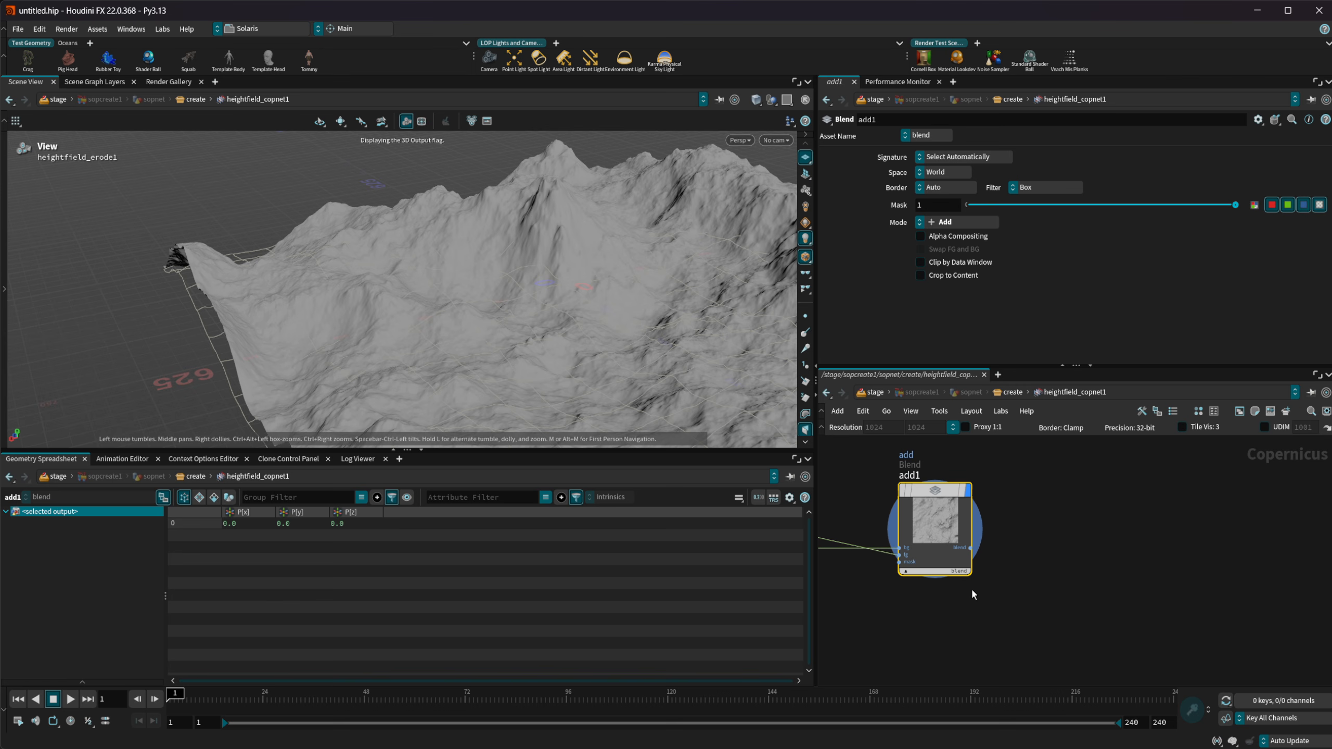
pyautogui.press('Tab')
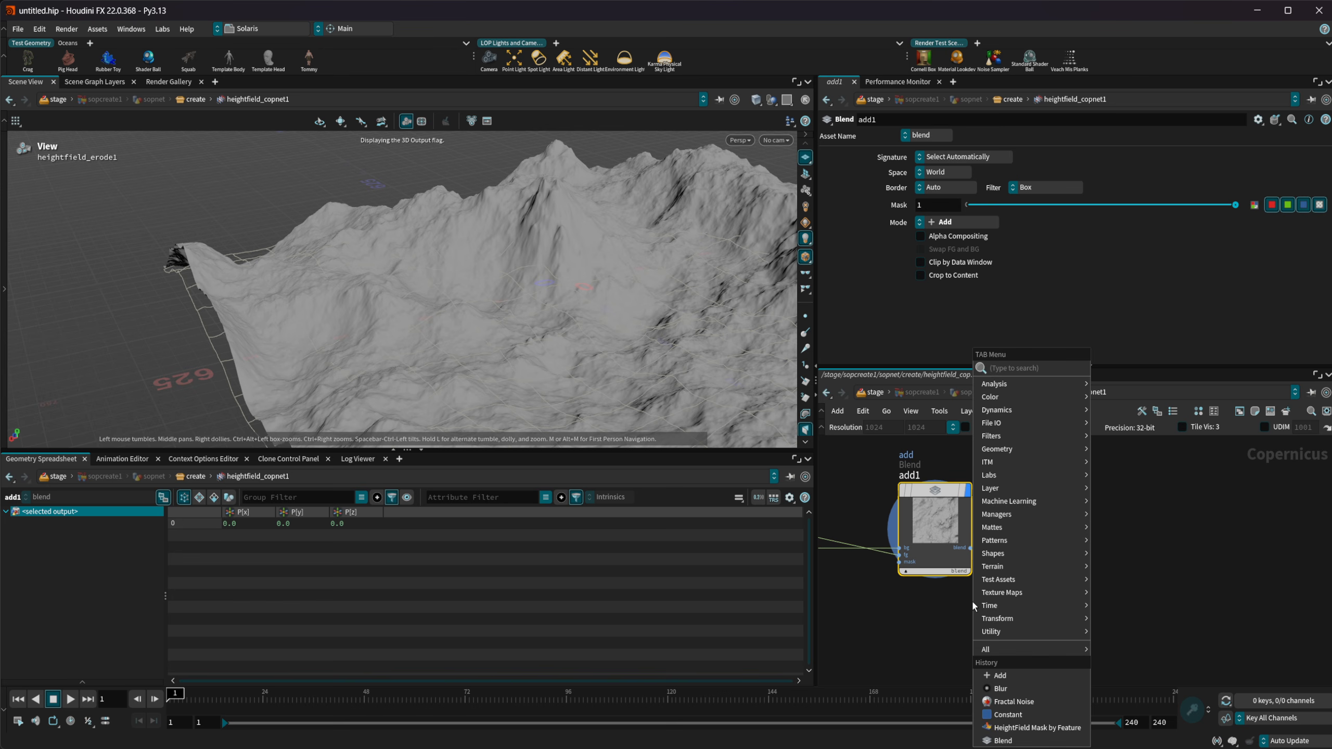
pyautogui.write('hf')
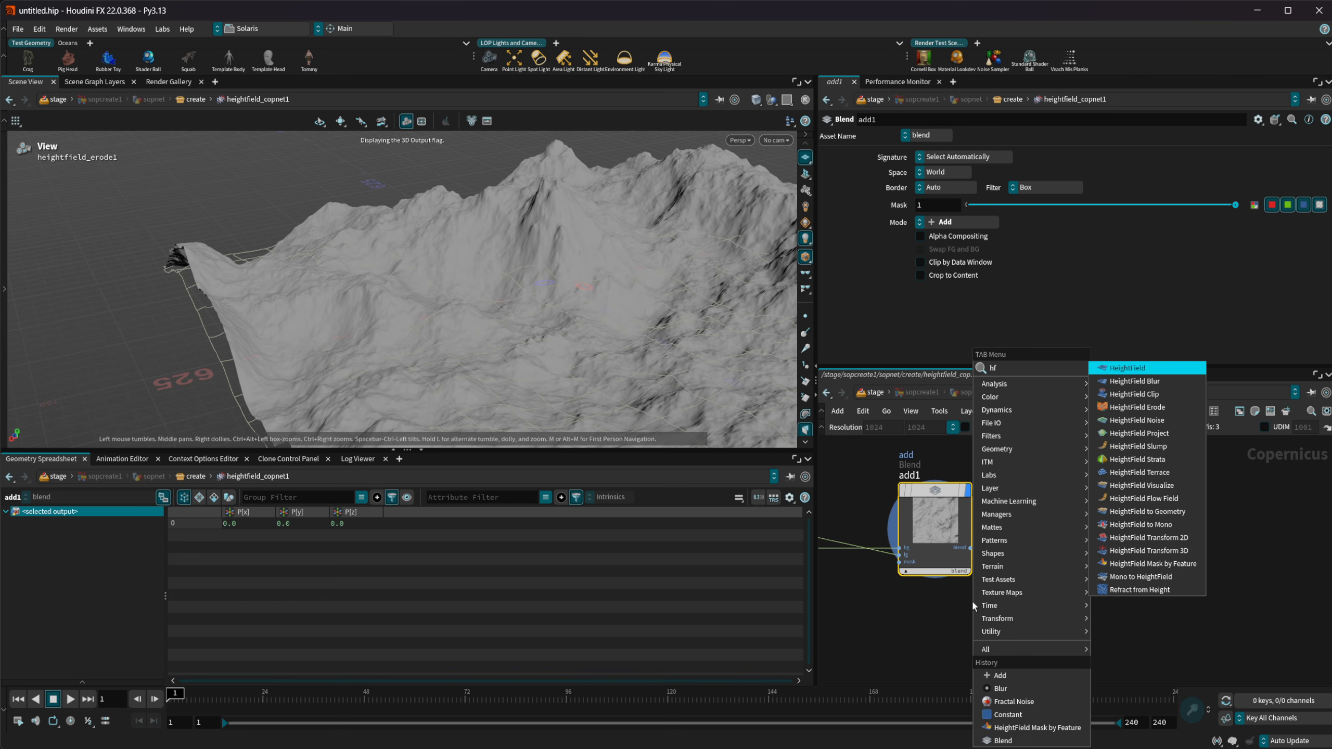
pyautogui.click(1153, 446)
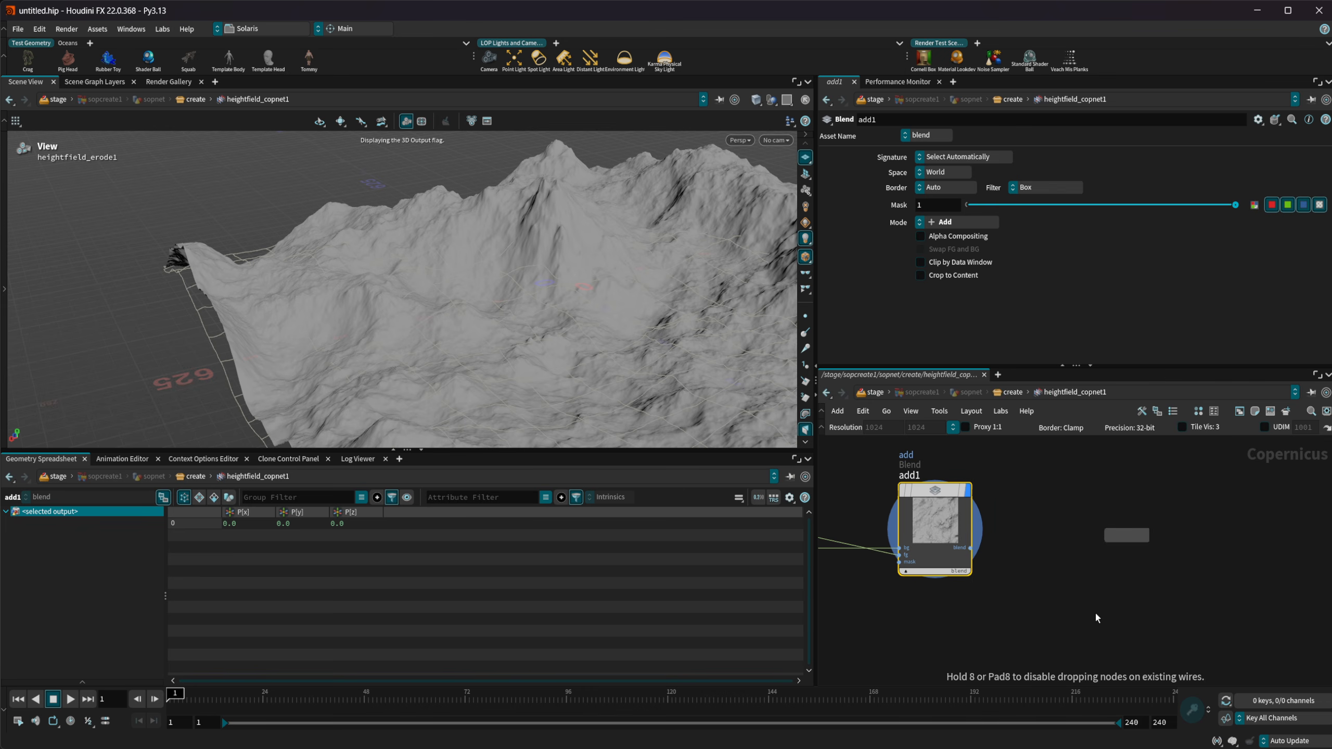
pyautogui.click(1055, 591)
pyautogui.moveTo(970, 548); pyautogui.dragTo(1060, 551)
pyautogui.press('r')
pyautogui.moveTo(651, 362); pyautogui.dragTo(615, 319)
# Step: Review the erosion settings of the heightfield_erode1 node
pyautogui.moveTo(1157, 607); pyautogui.dragTo(1170, 457, button='middle')
pyautogui.scroll(-3, 1012, 601)
pyautogui.moveTo(991, 598); pyautogui.dragTo(1229, 517, button='middle')
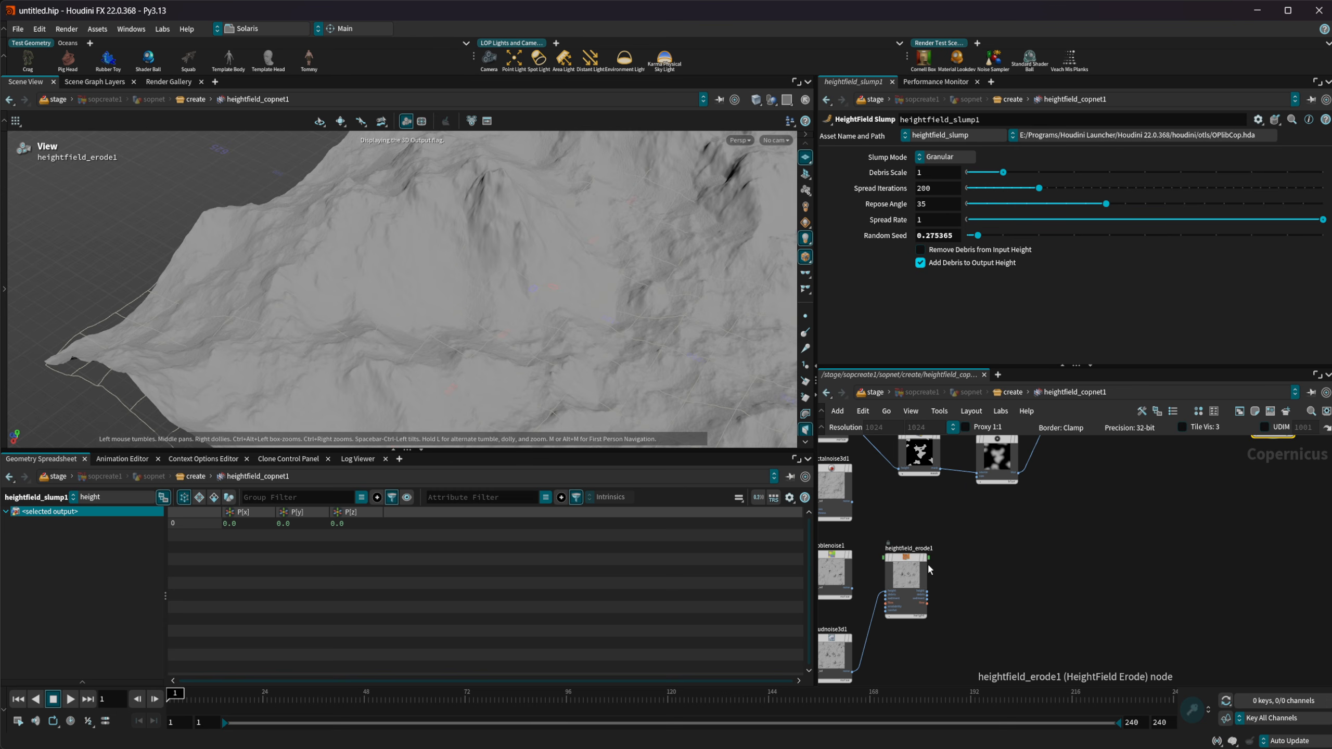
pyautogui.click(912, 590)
pyautogui.moveTo(1034, 558); pyautogui.dragTo(841, 667, button='middle')
pyautogui.moveTo(1065, 575); pyautogui.dragTo(1036, 636, button='middle')
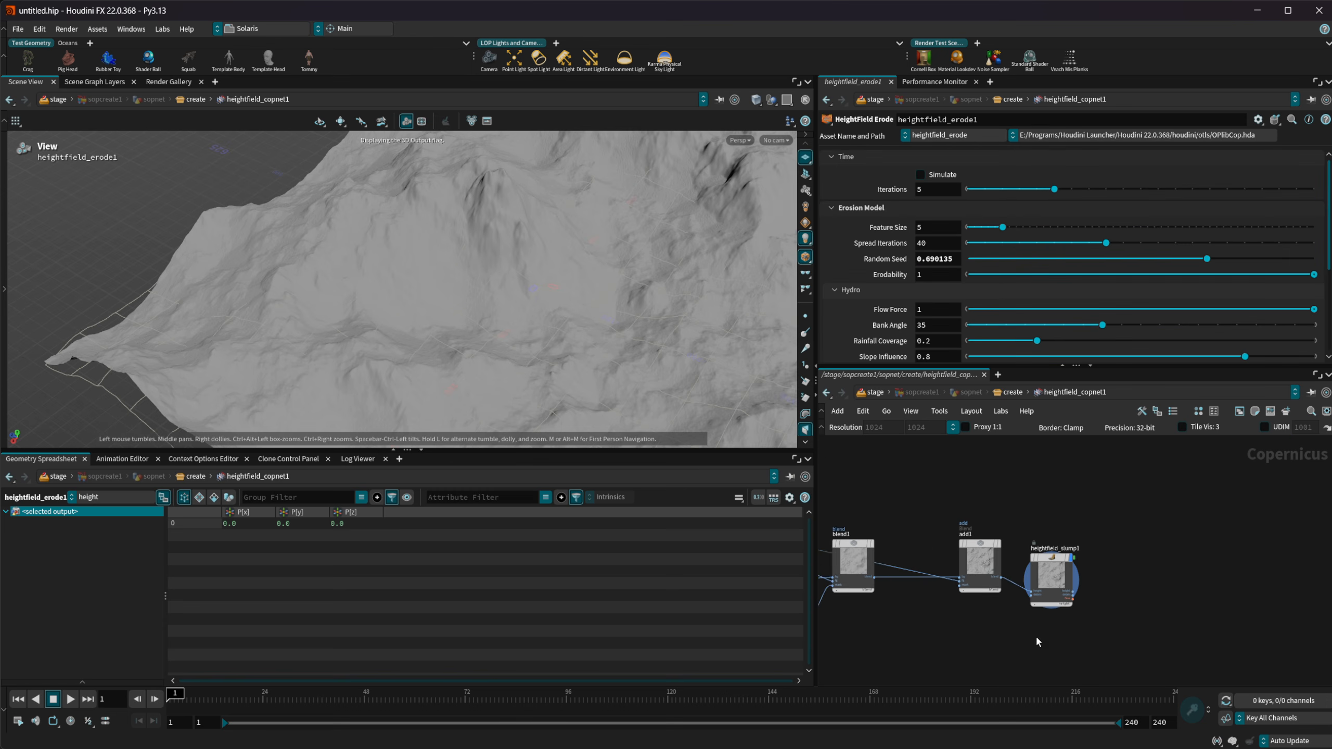
# Step: Set the Slump node's Debris Scale to 3.89, Spread Iterations to 315 and Repose Angle to 34.8
pyautogui.scroll(2, 1047, 596)
pyautogui.moveTo(1049, 566); pyautogui.dragTo(1040, 551)
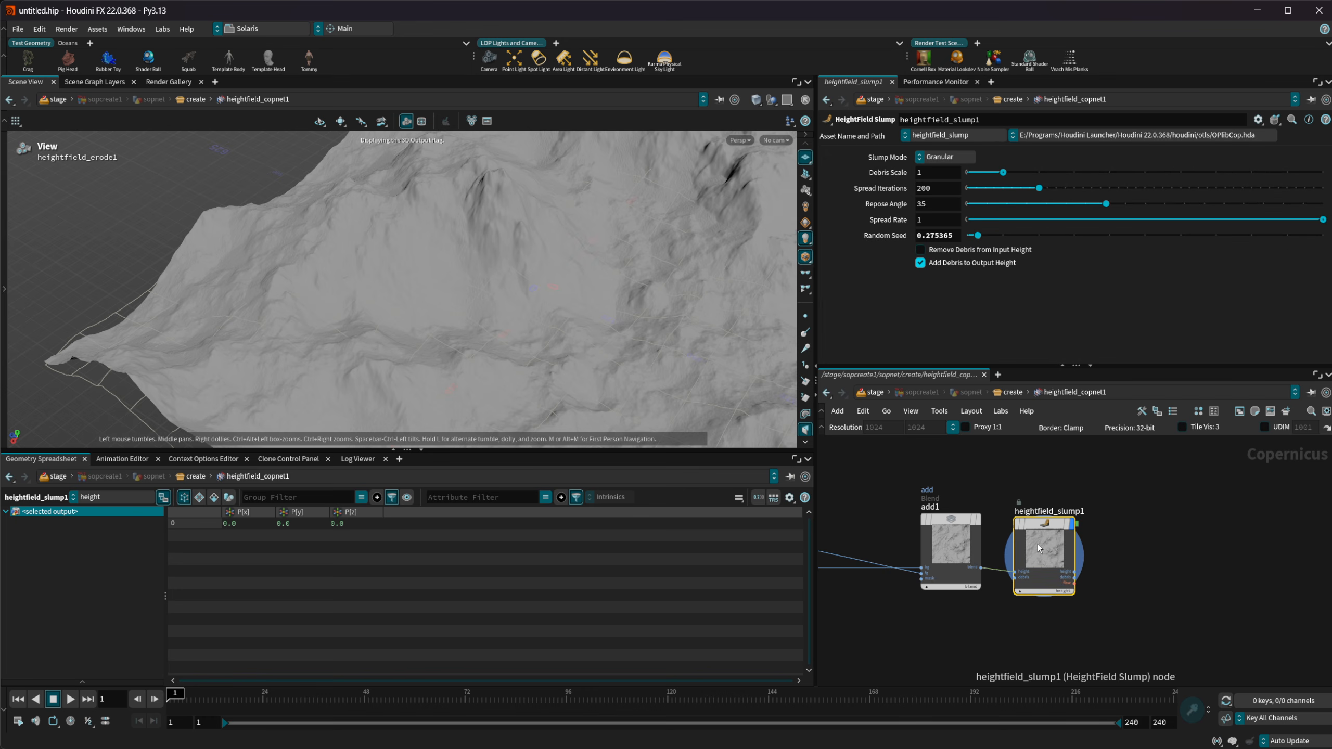
pyautogui.moveTo(1063, 182); pyautogui.dragTo(1103, 211)
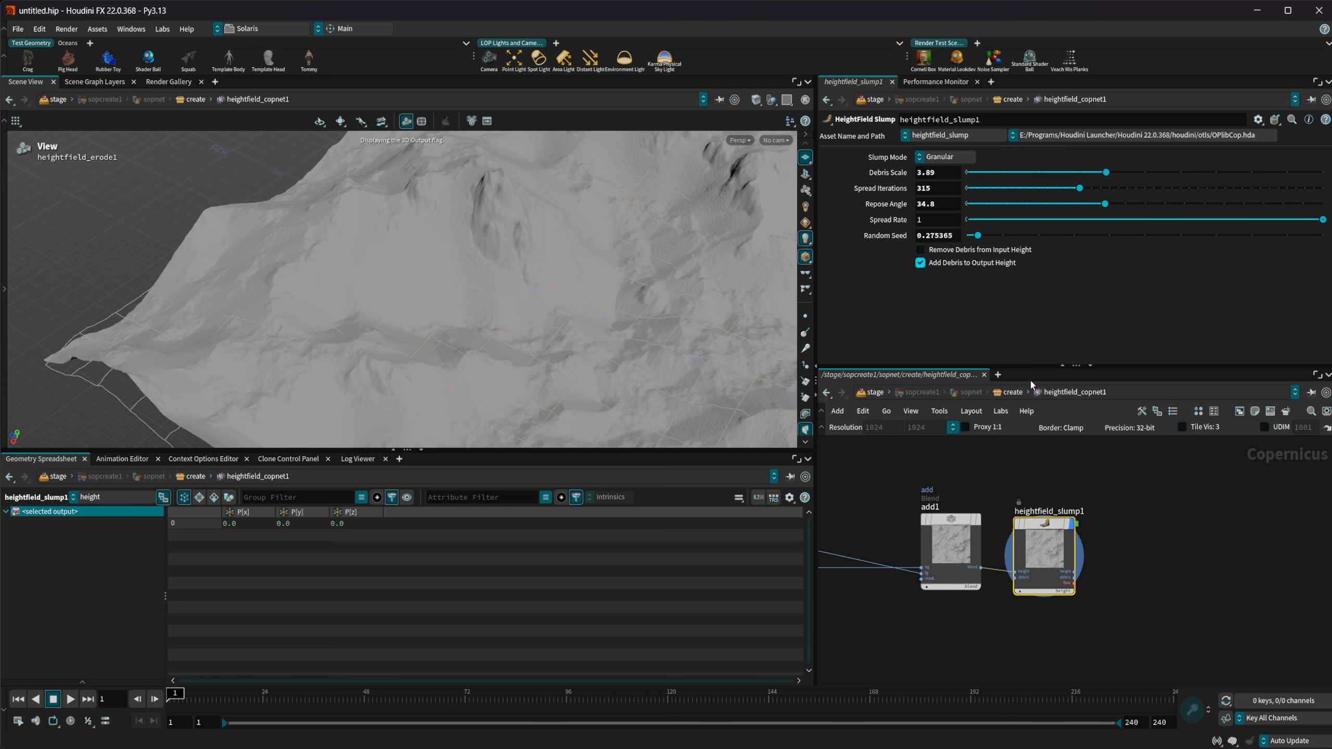
# Step: Create a HeightField Strata node below the Slump node, connect add1's output to its height input and display the layered terrain
pyautogui.press('Tab')
pyautogui.write('h')
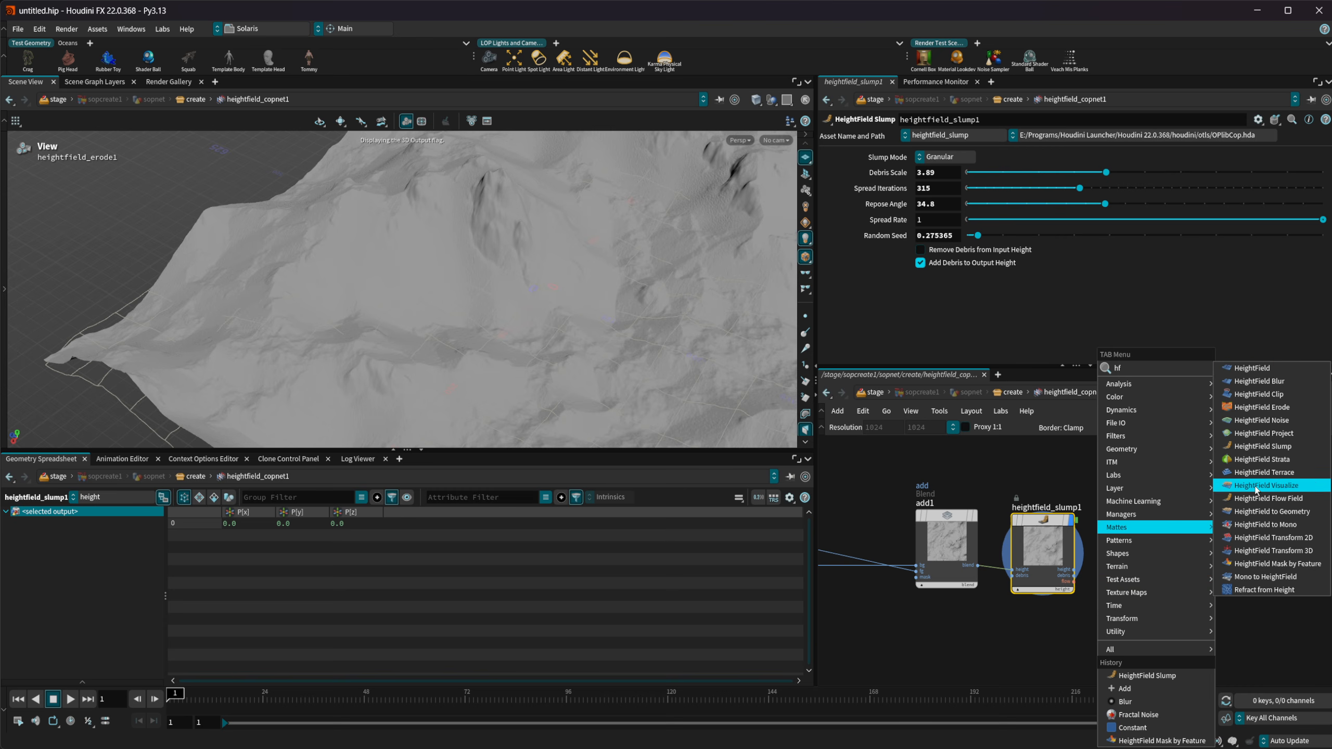
pyautogui.click(1313, 465)
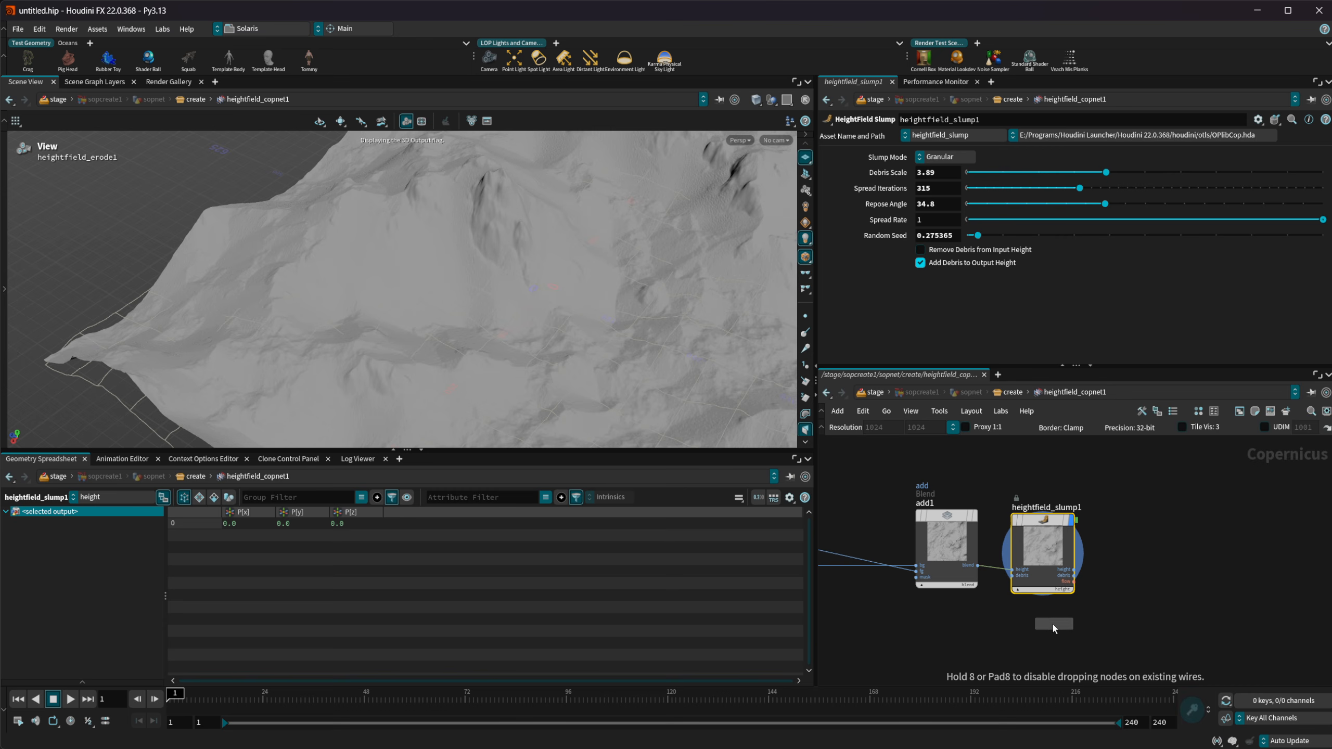
pyautogui.click(1053, 625)
pyautogui.click(989, 479)
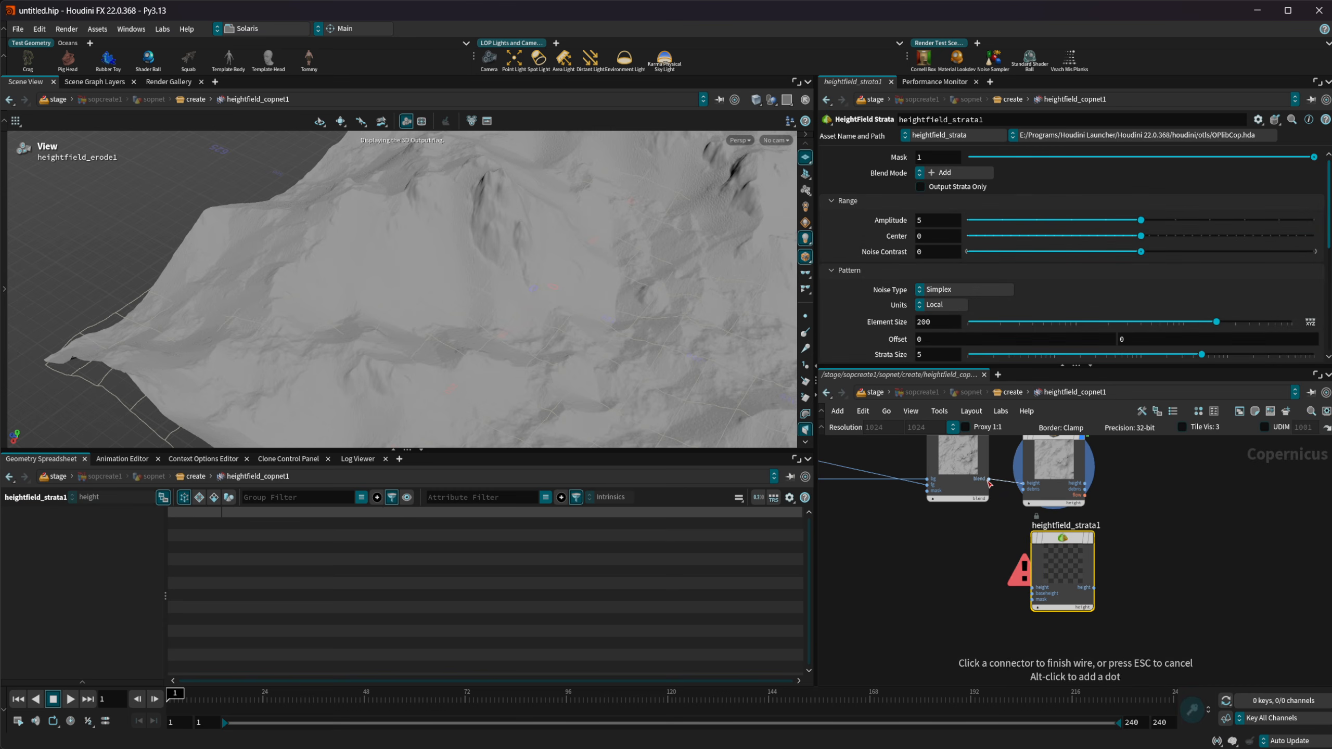
pyautogui.click(1031, 588)
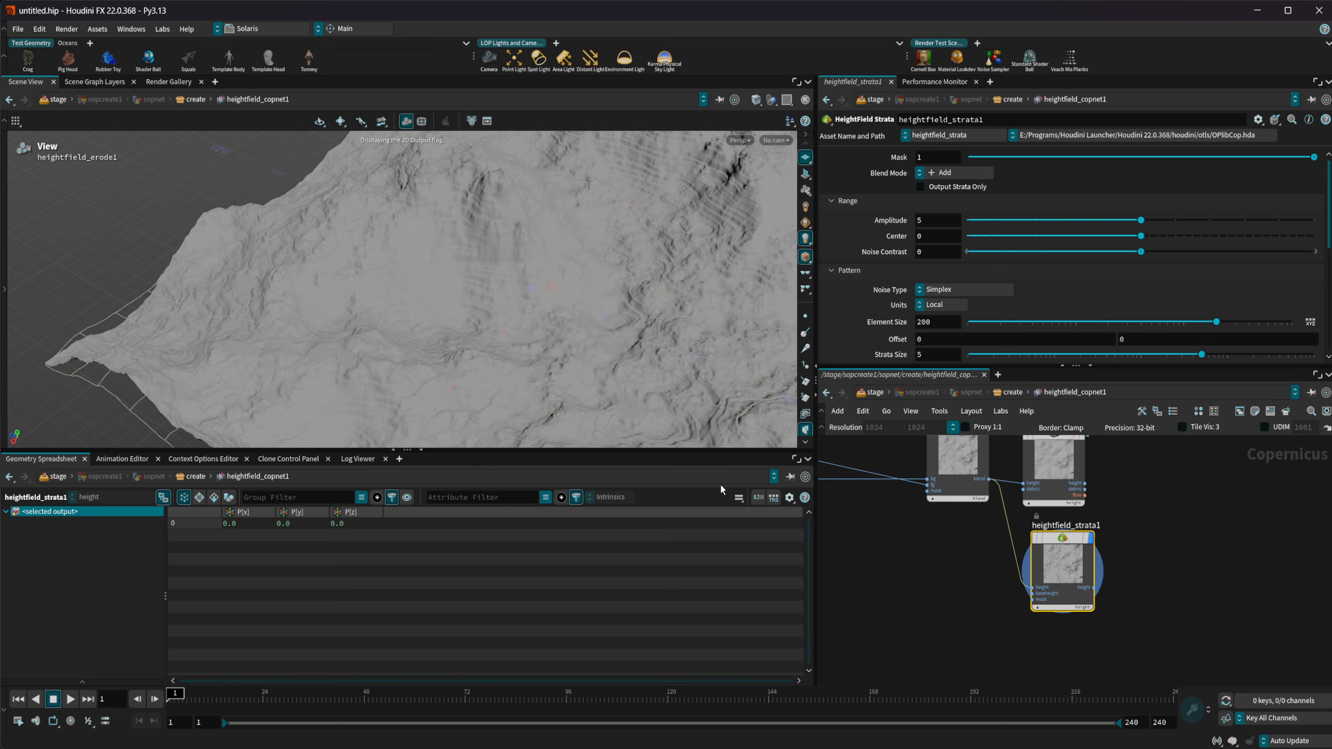
pyautogui.moveTo(656, 294); pyautogui.dragTo(492, 288)
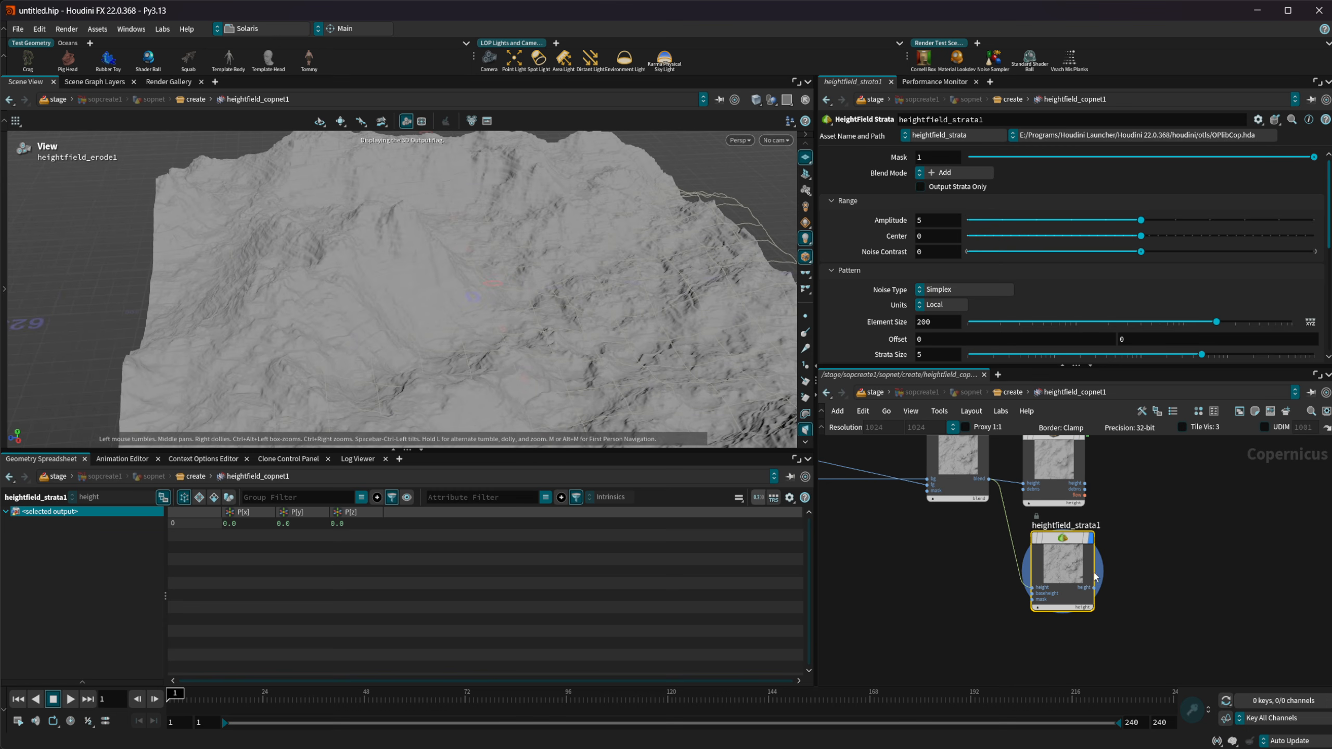
# Step: Check the terrain in the parent geometry network, return to heightfield_copnet1 and examine the strata result
pyautogui.click(1011, 393)
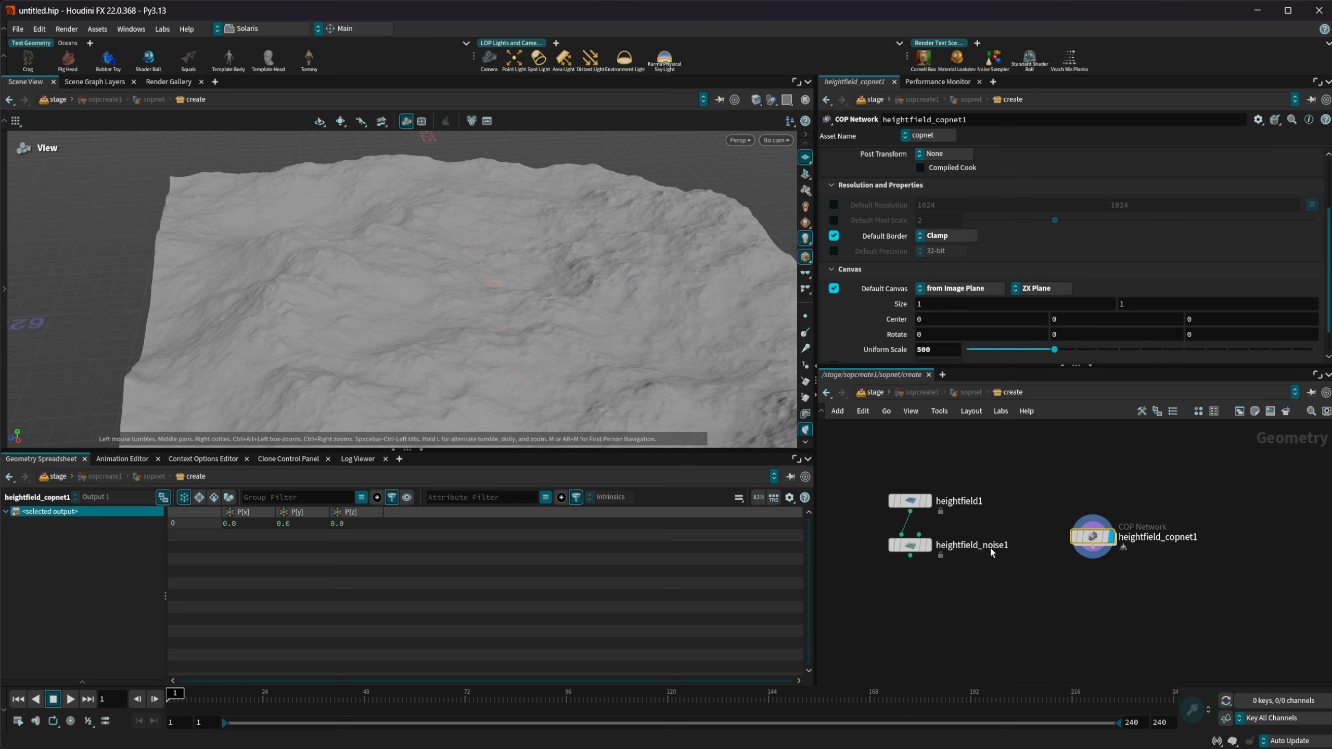
pyautogui.doubleClick(1091, 545)
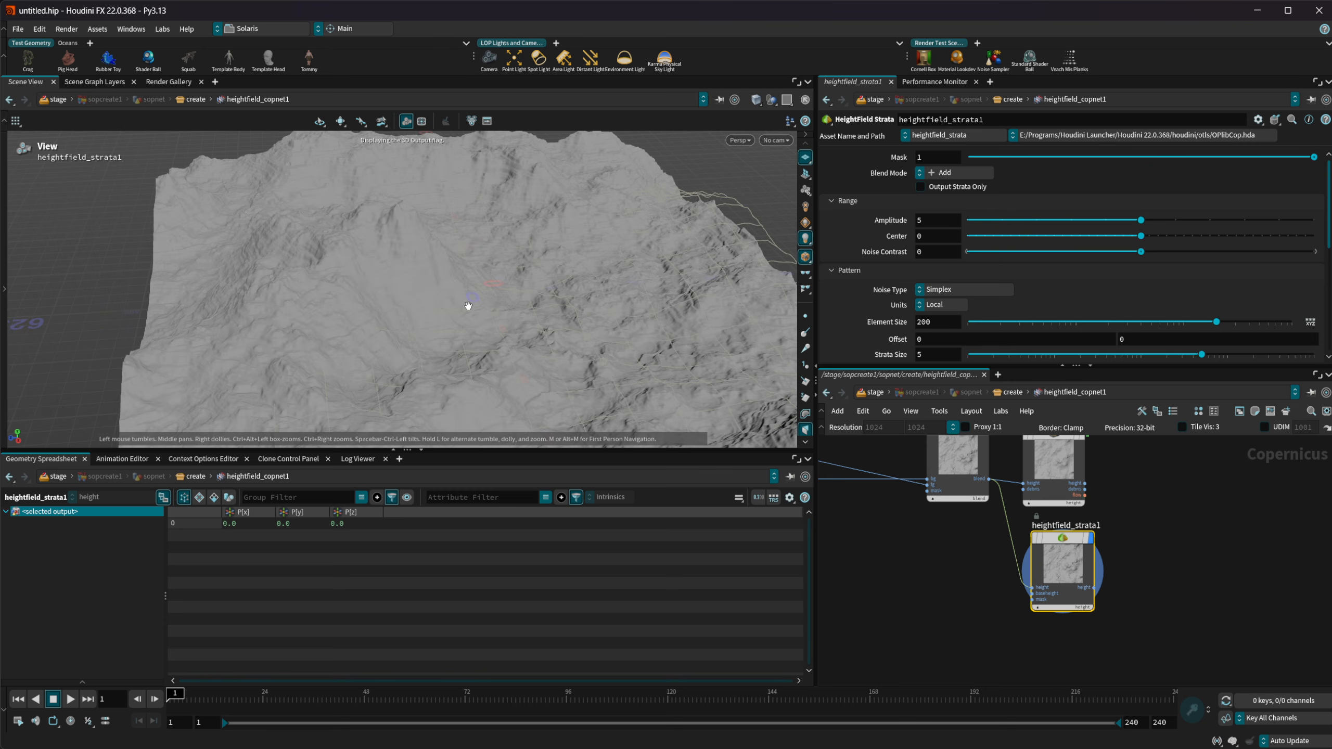
pyautogui.moveTo(469, 306); pyautogui.dragTo(375, 324)
# Step: Move the heightfield_erode1 node down beside cloudnoise3d1
pyautogui.moveTo(938, 602); pyautogui.dragTo(1077, 492, button='middle')
pyautogui.scroll(-2, 1077, 492)
pyautogui.moveTo(946, 560); pyautogui.dragTo(1010, 542, button='middle')
pyautogui.scroll(1, 1099, 495)
pyautogui.moveTo(956, 537); pyautogui.dragTo(981, 648)
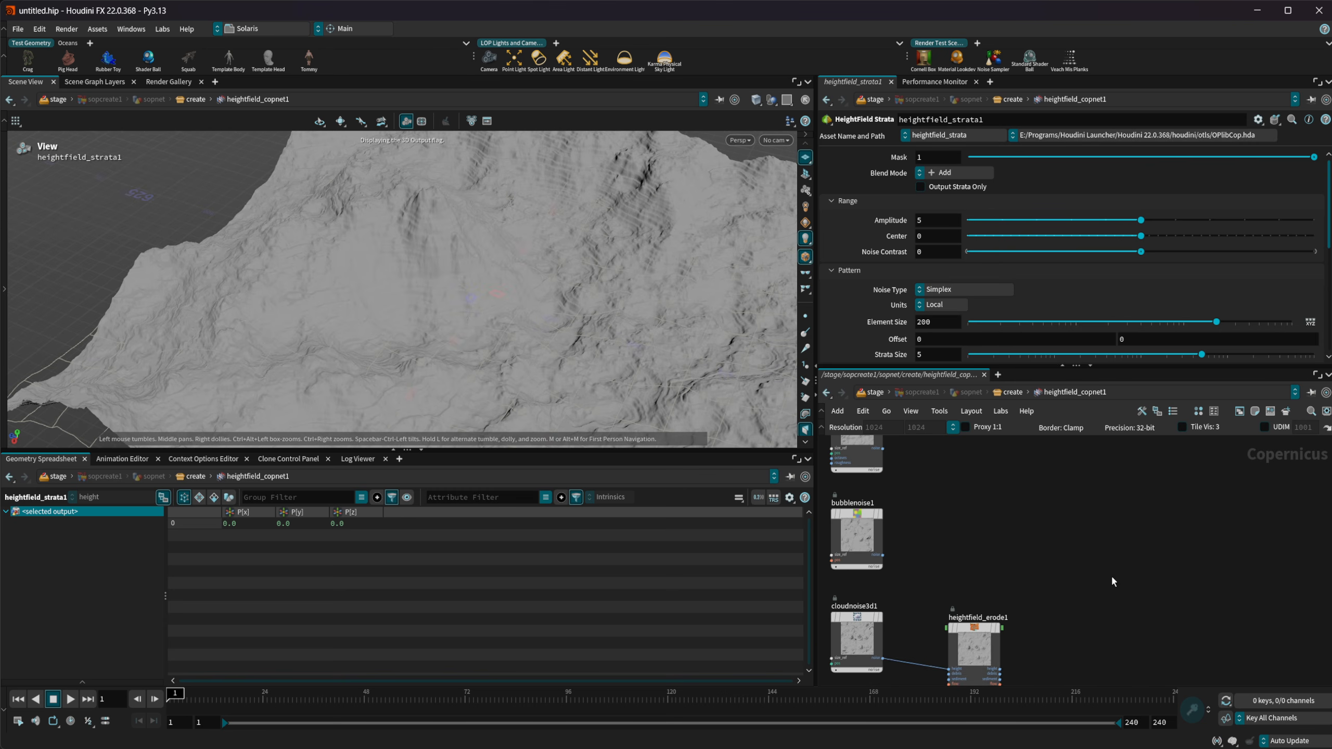
# Step: Move the heightfield_erode1 node next to heightfield_strata1
pyautogui.moveTo(1113, 581); pyautogui.dragTo(891, 627, button='middle')
pyautogui.scroll(-2, 1096, 578)
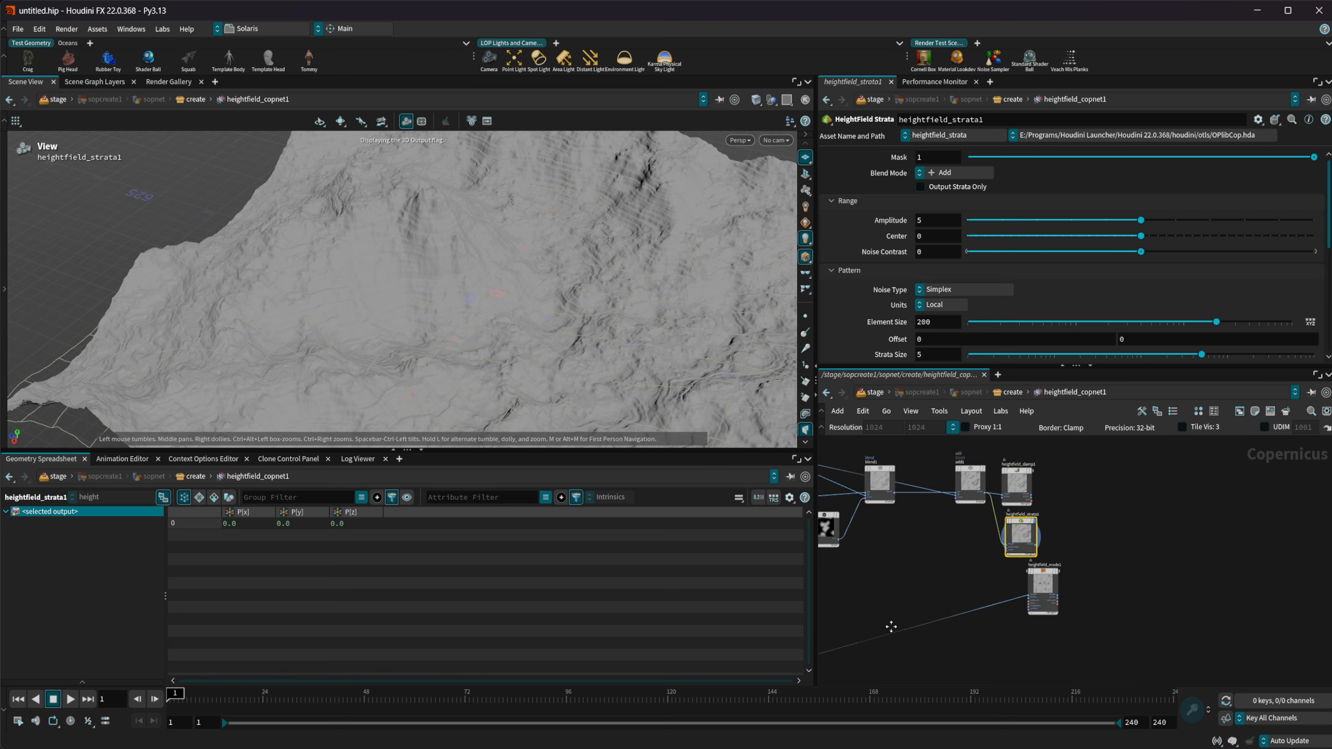
pyautogui.scroll(3, 1010, 596)
pyautogui.moveTo(1062, 582); pyautogui.dragTo(1207, 495)
pyautogui.scroll(1, 1078, 486)
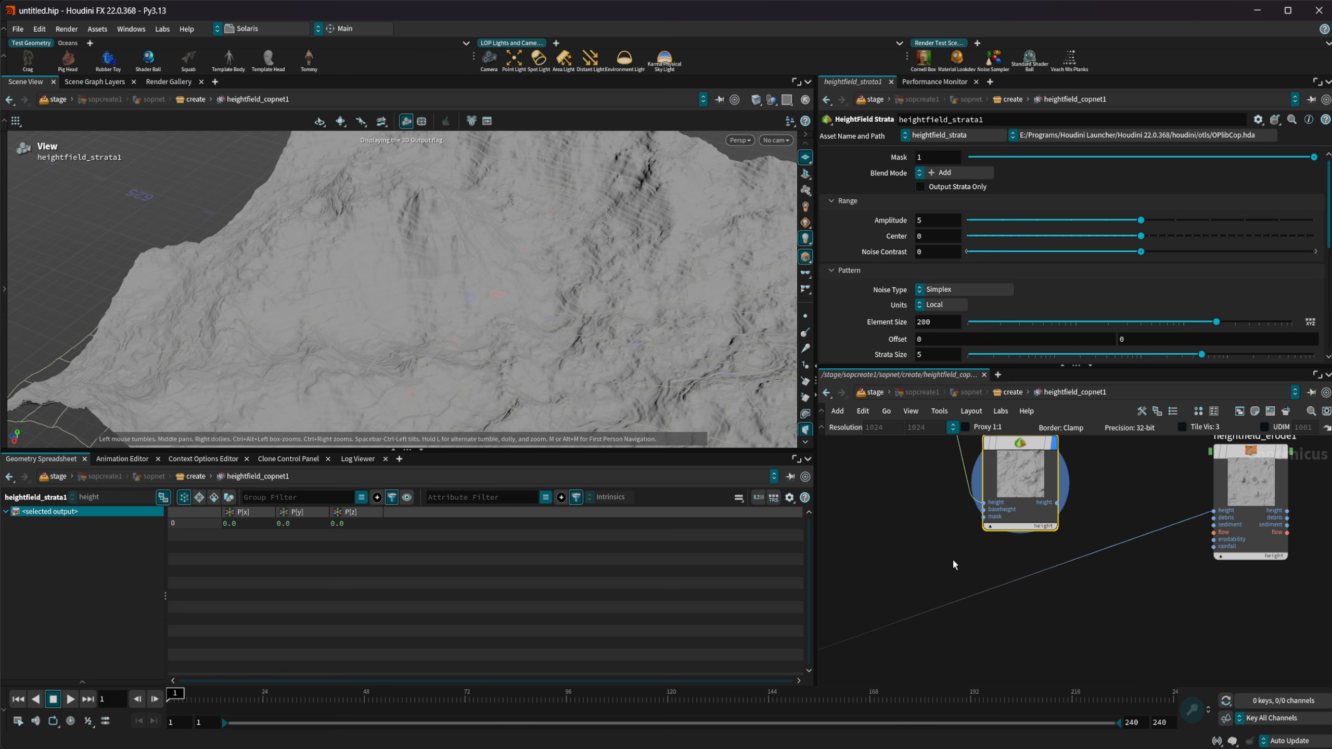
# Step: Set the strata node's Amplitude to 7.16, and try a Center of -26.2 before reverting it to its default
pyautogui.moveTo(603, 310); pyautogui.dragTo(680, 295)
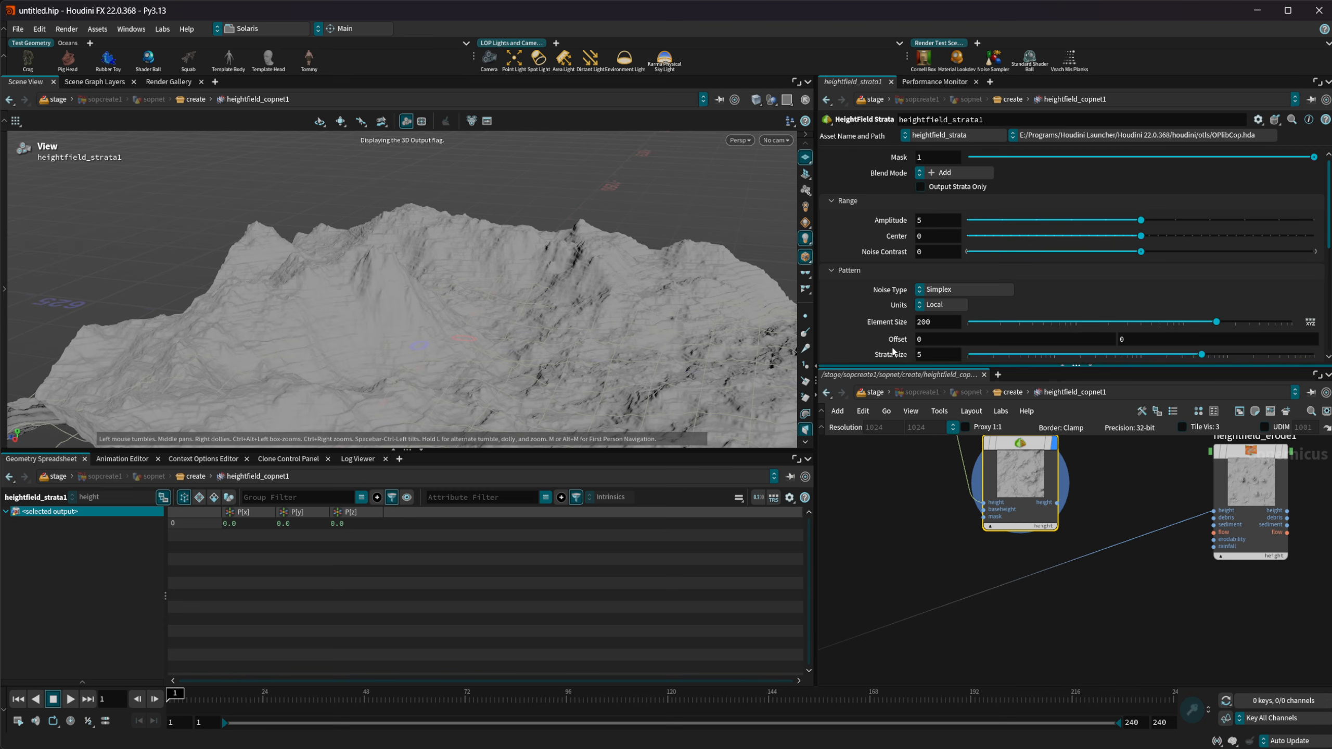
pyautogui.scroll(-2, 1128, 221)
pyautogui.moveTo(1156, 188); pyautogui.dragTo(1201, 192)
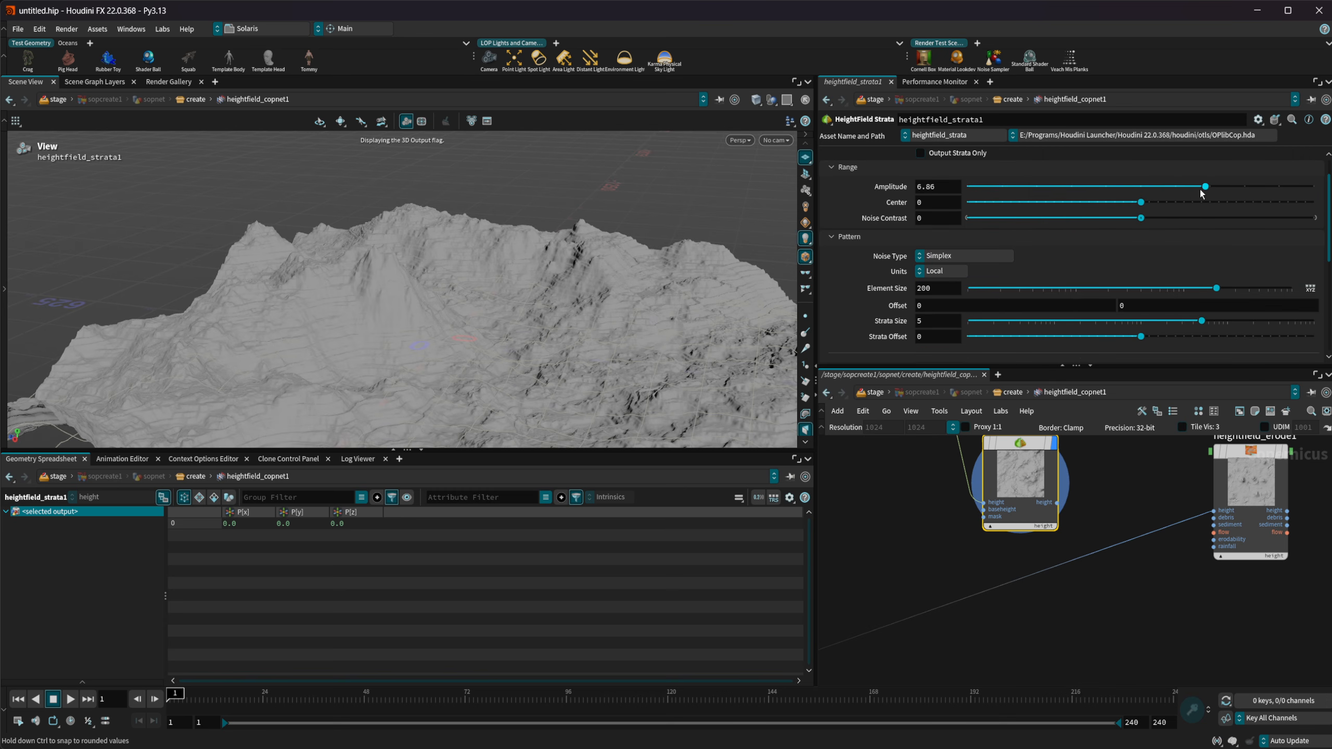
pyautogui.moveTo(480, 286); pyautogui.dragTo(484, 333)
pyautogui.scroll(4, 517, 303)
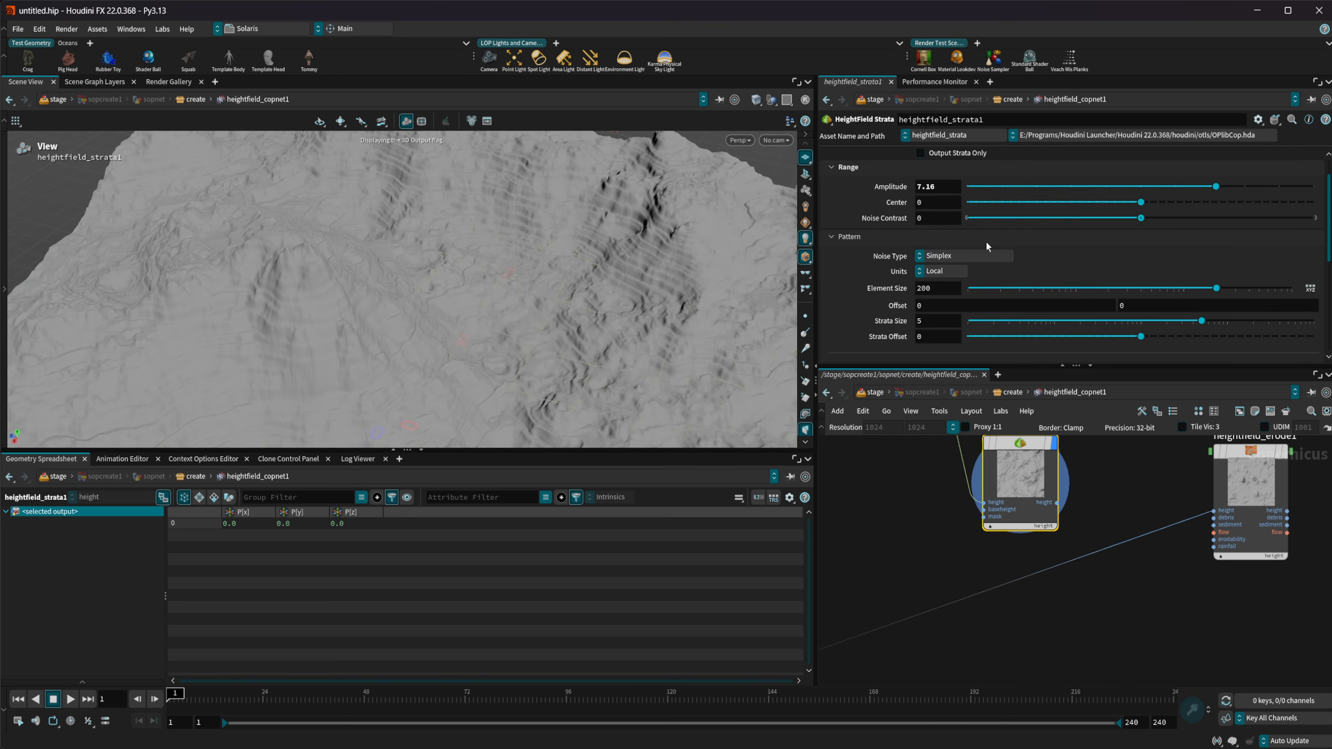
pyautogui.click(1092, 203)
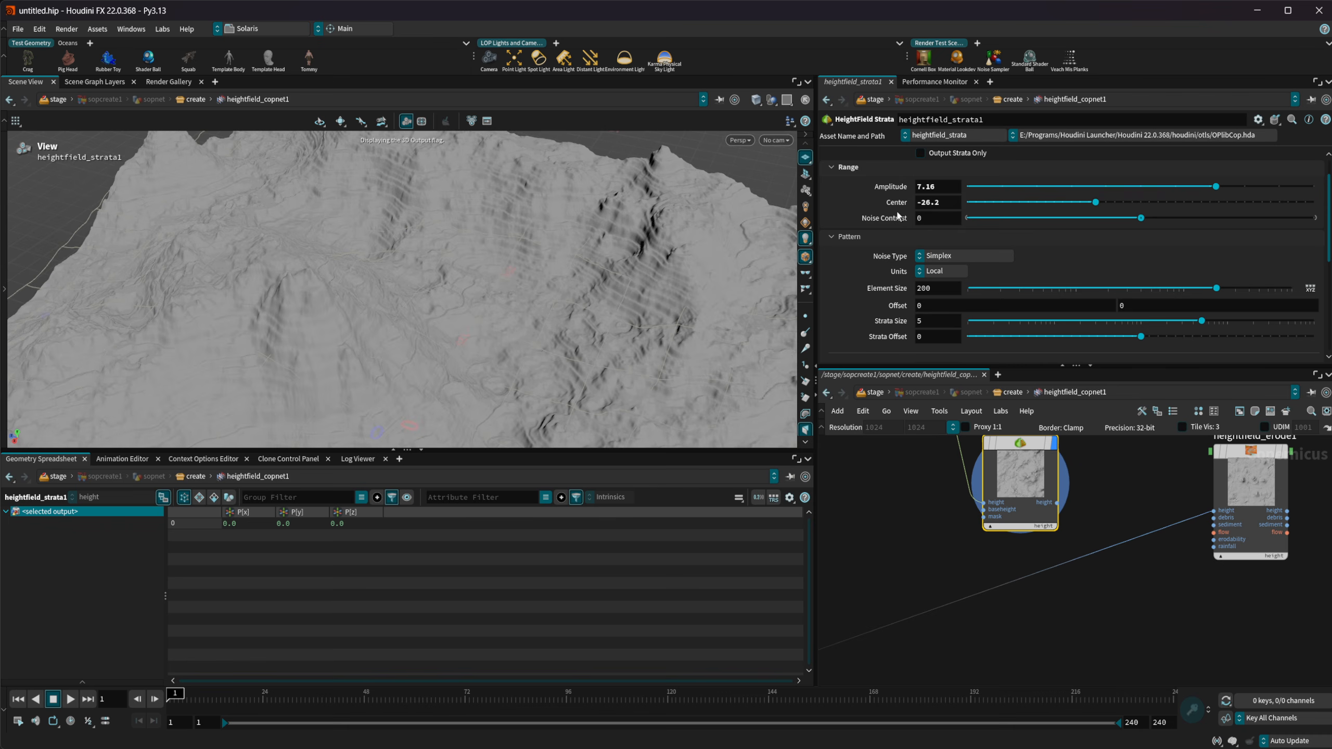
pyautogui.keyDown('ctrl'); pyautogui.middleClick(892, 203); pyautogui.keyUp('ctrl')
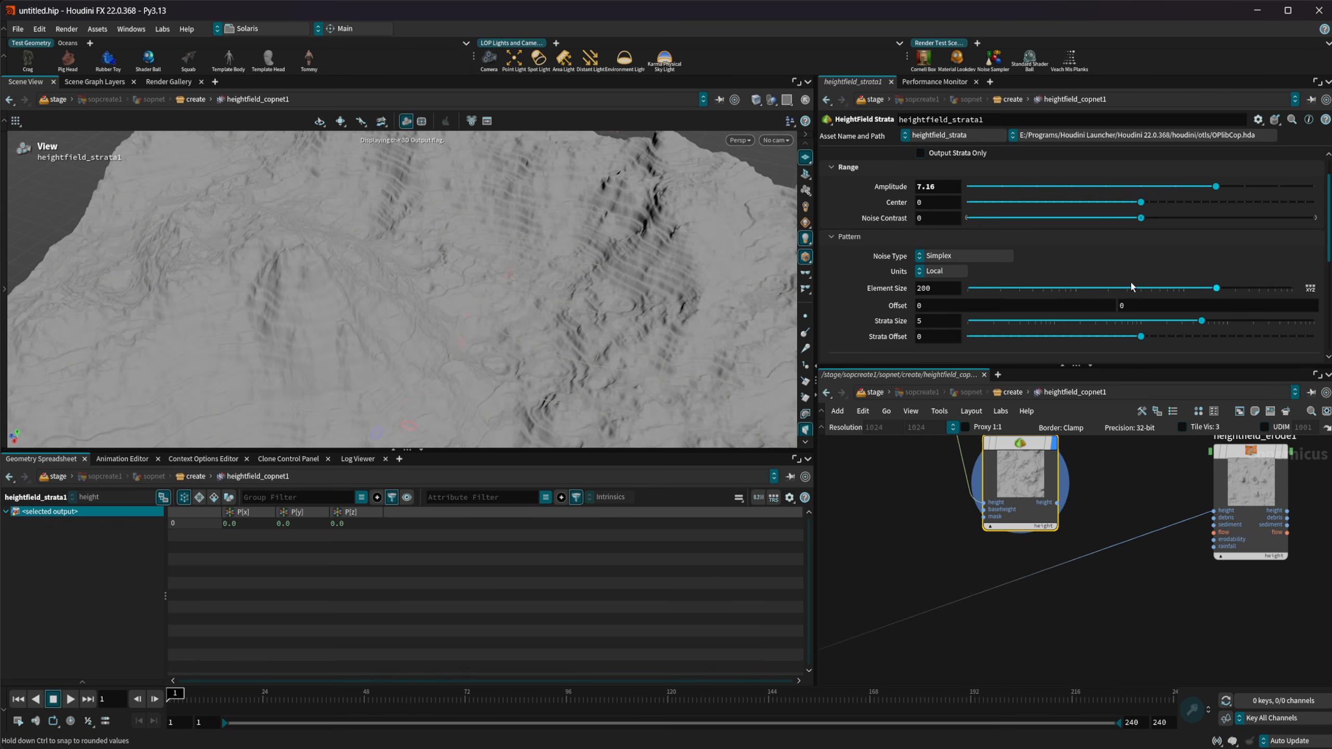
# Step: Raise the strata pattern's Element Size to 1141.6
pyautogui.moveTo(1197, 287); pyautogui.dragTo(1292, 290)
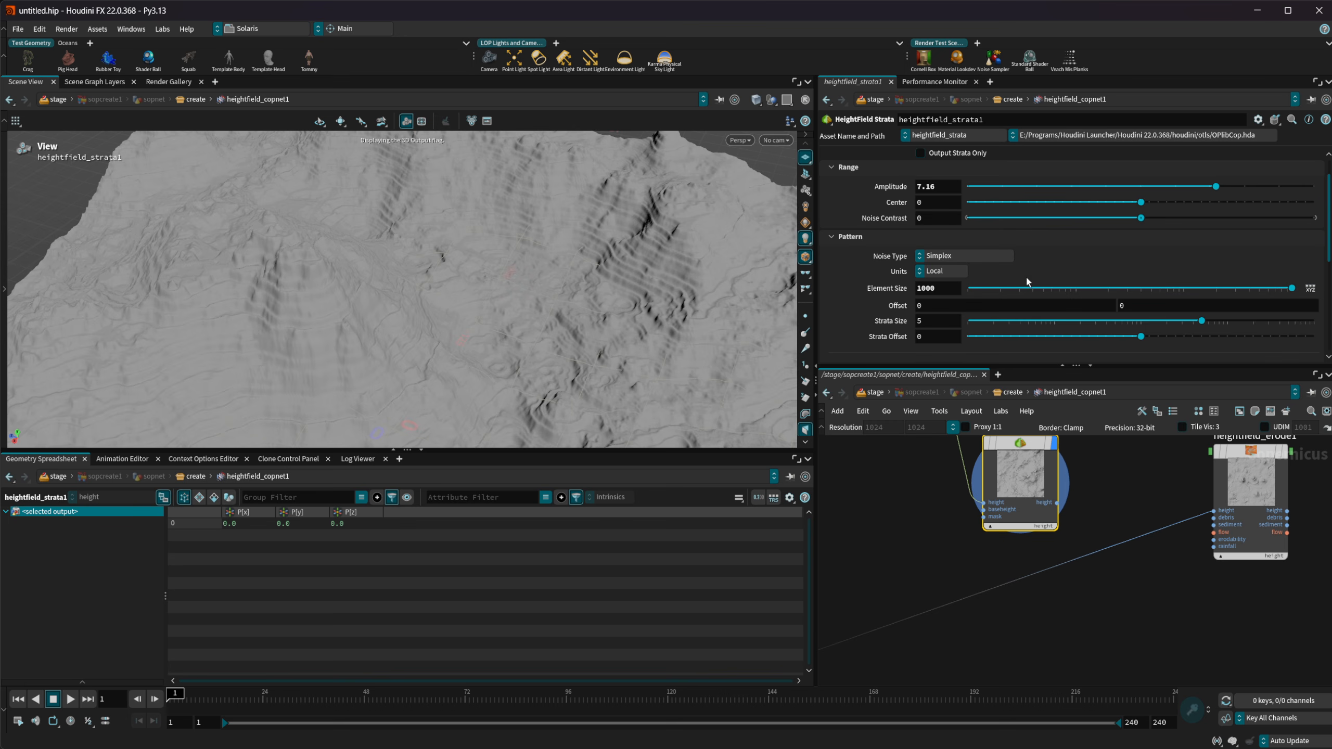
pyautogui.moveTo(945, 285); pyautogui.dragTo(1063, 287, button='middle')
pyautogui.moveTo(1091, 541); pyautogui.dragTo(995, 596, button='middle')
pyautogui.scroll(-1, 995, 544)
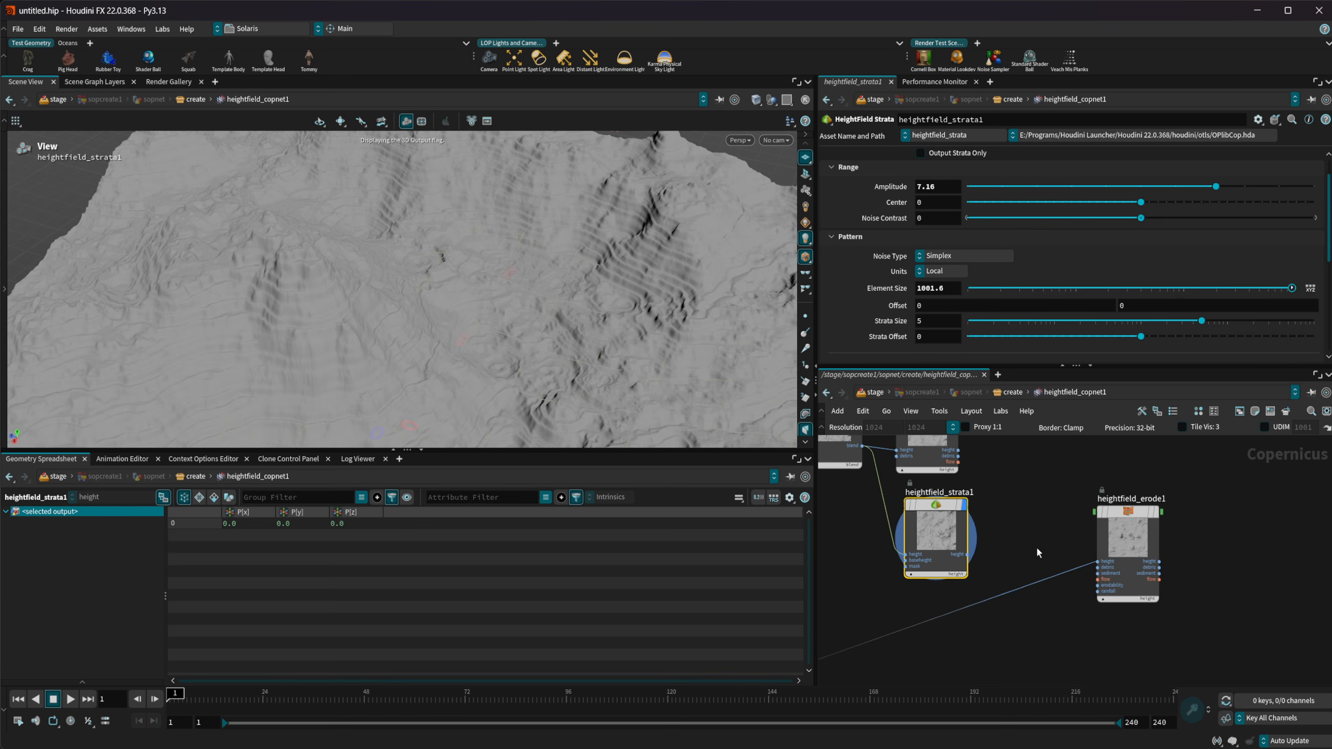
pyautogui.moveTo(947, 288); pyautogui.dragTo(947, 251, button='middle')
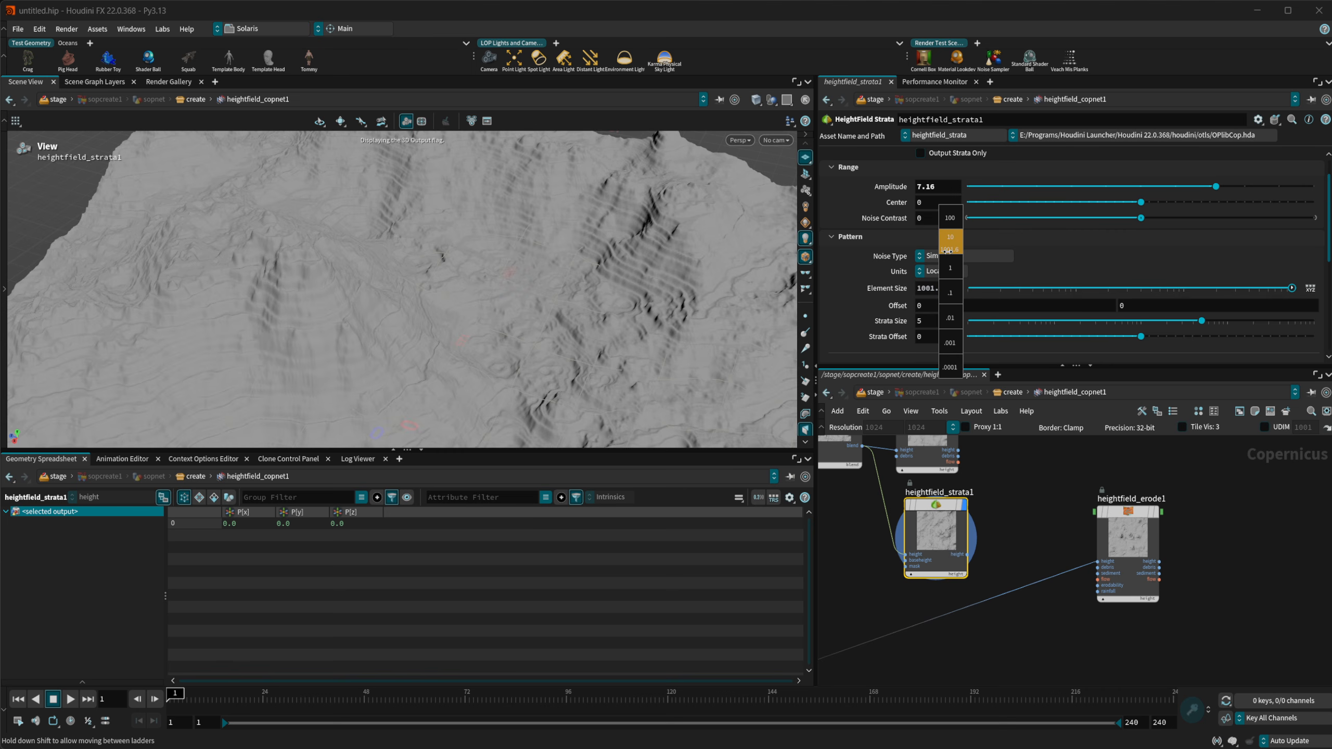
pyautogui.moveTo(1039, 244); pyautogui.dragTo(1039, 244, button='middle')
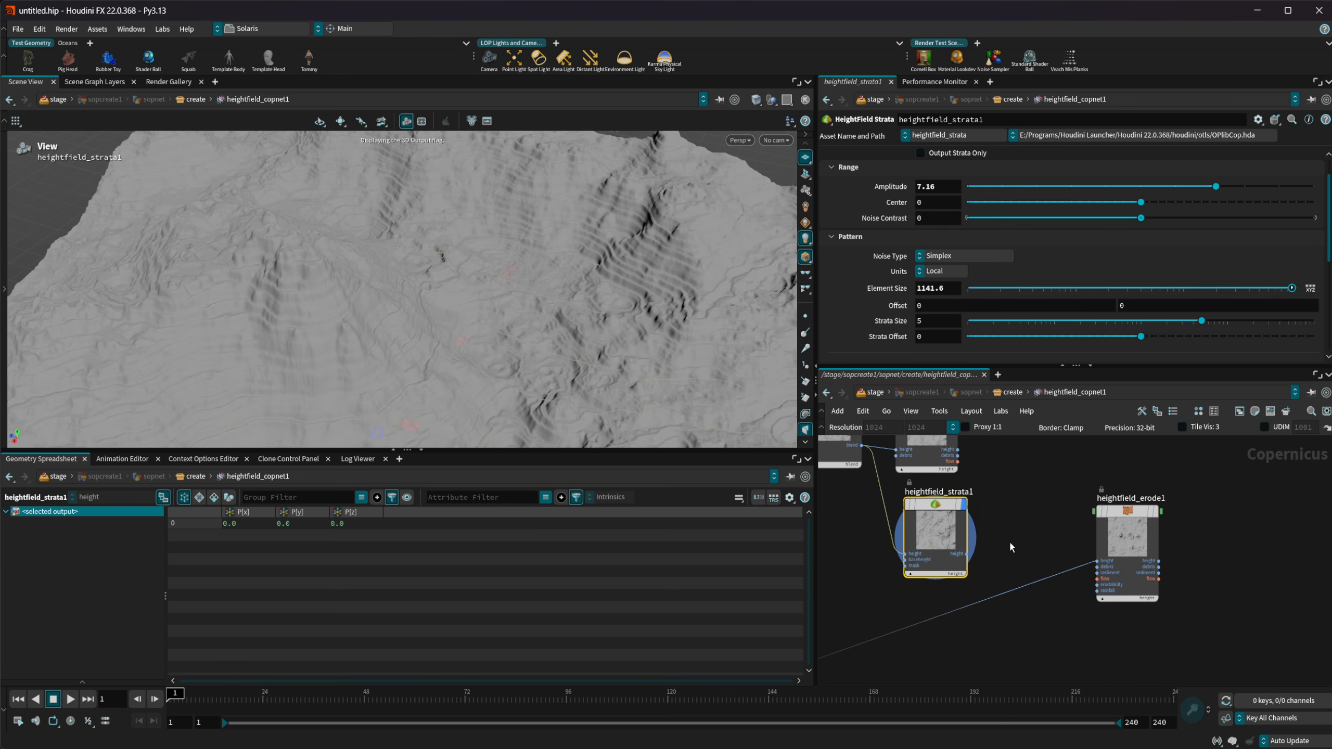
# Step: Connect heightfield_strata1's height output to heightfield_erode1's height input and display the erode node
pyautogui.scroll(2, 1012, 539)
pyautogui.click(934, 562)
pyautogui.click(1159, 574)
pyautogui.moveTo(1222, 518); pyautogui.dragTo(1122, 506)
pyautogui.click(1160, 476)
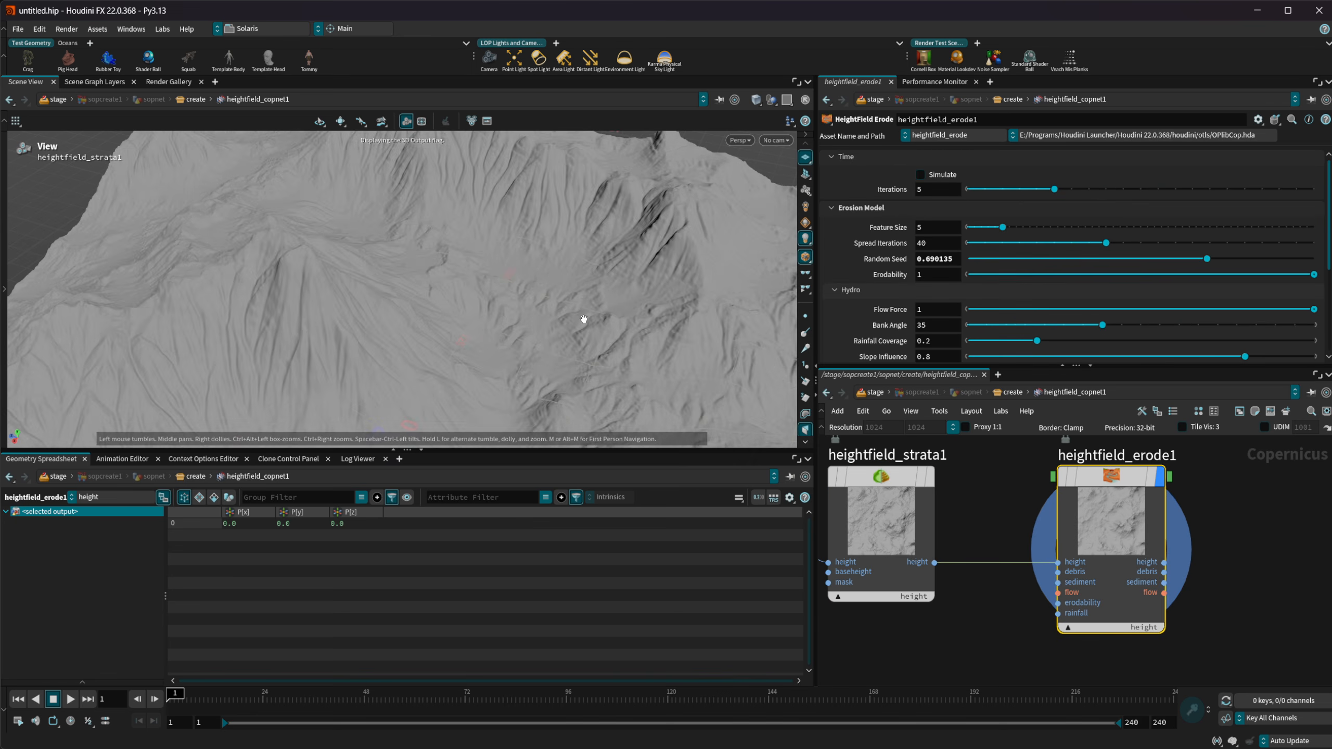
# Step: Set the erode node's Feature Size to 14.94 and enable Simulate
pyautogui.moveTo(582, 319); pyautogui.dragTo(438, 286)
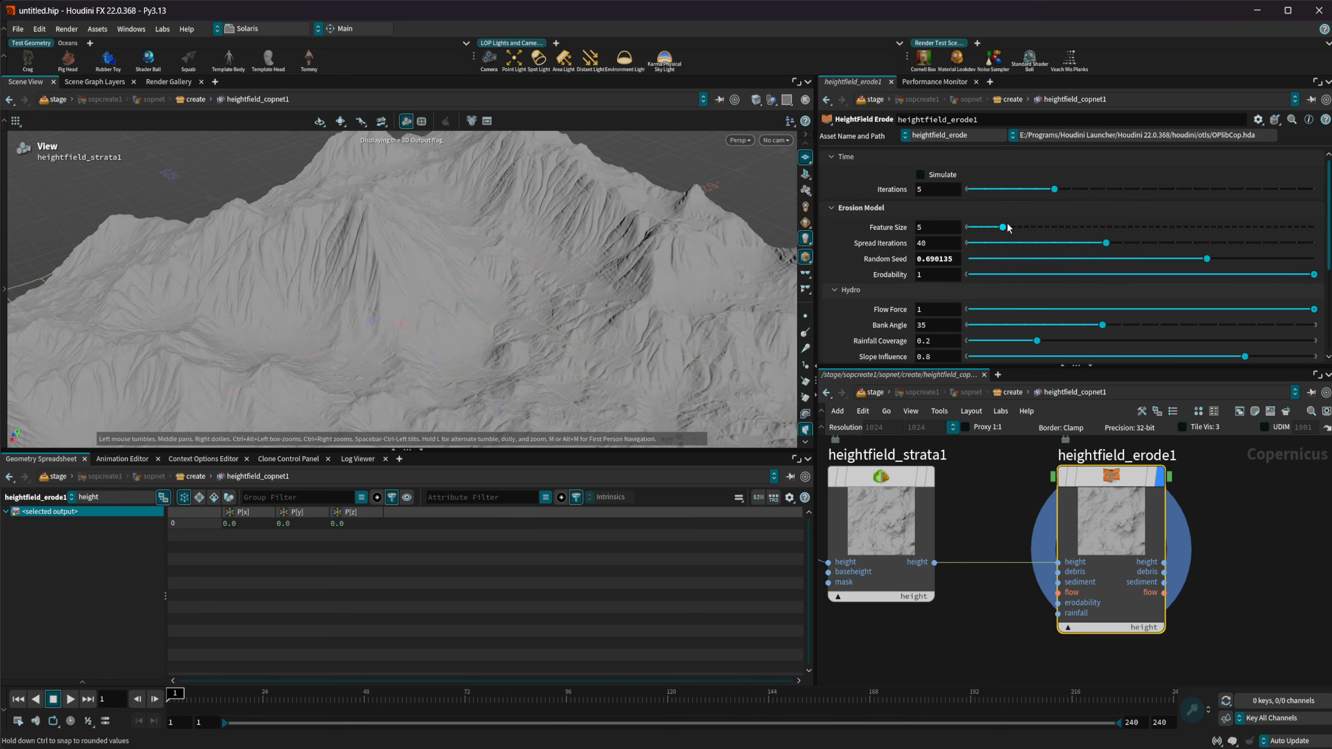
pyautogui.click(1070, 228)
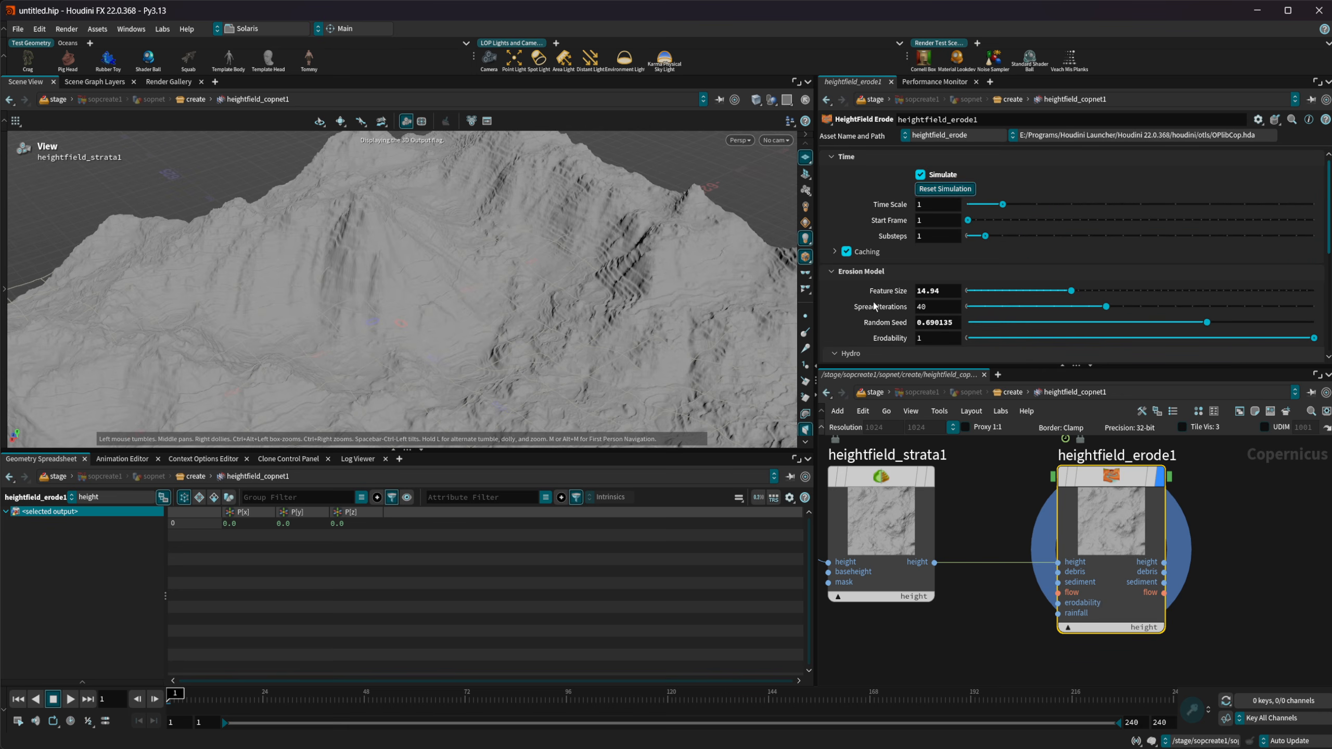
# Step: Play the erosion simulation for about 33 frames, stop it and return to frame 1
pyautogui.click(70, 699)
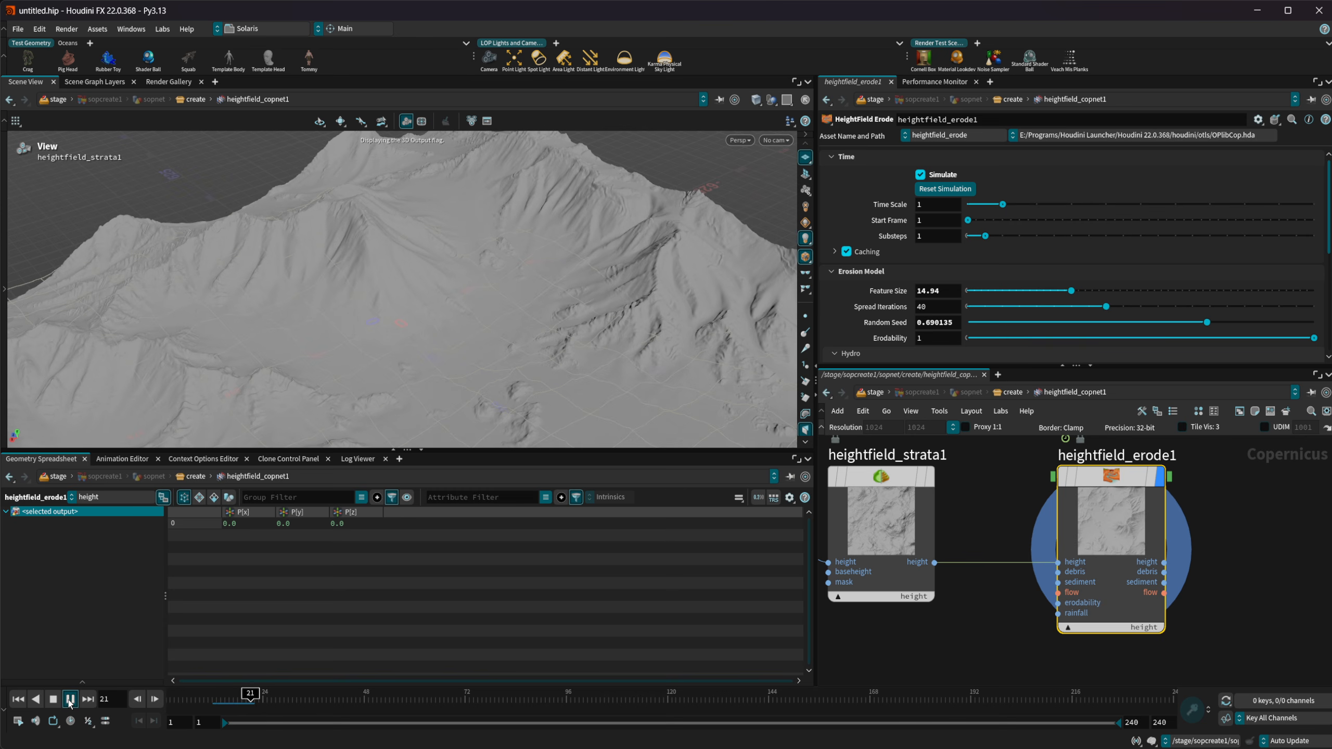
pyautogui.click(53, 699)
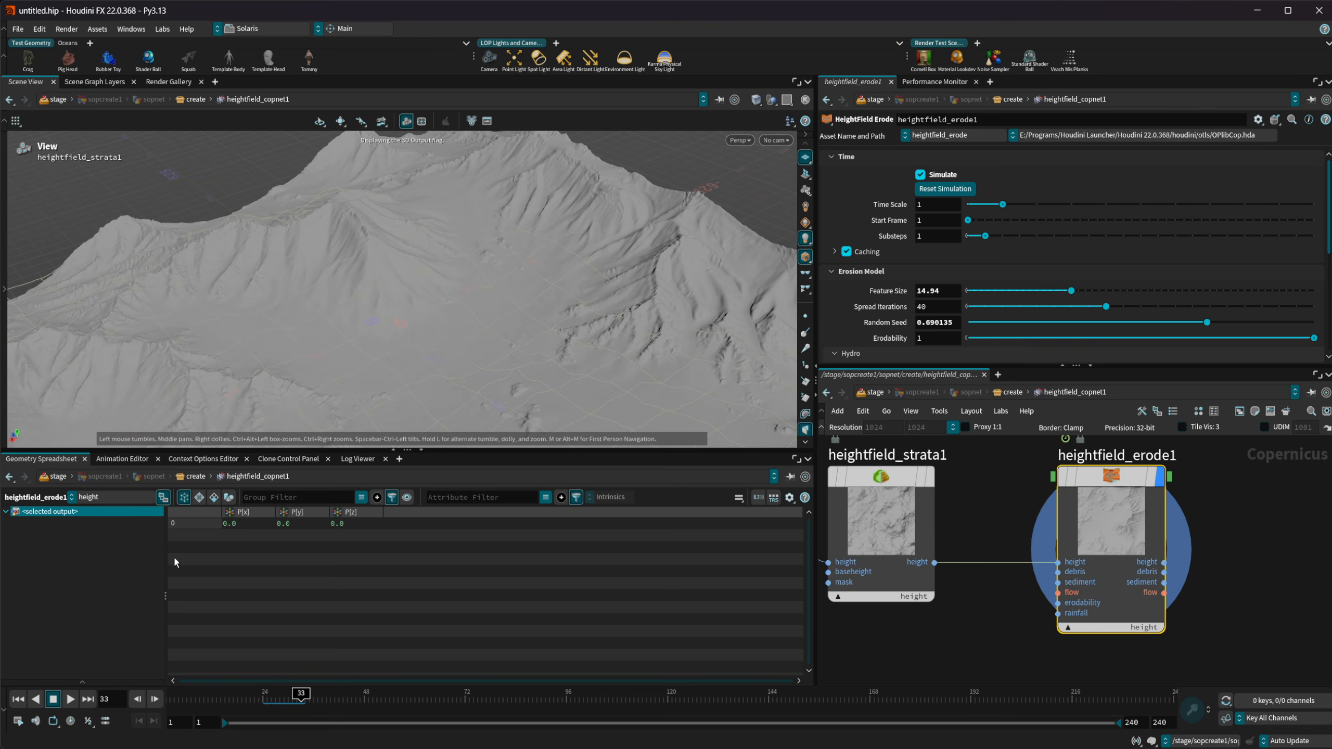
pyautogui.click(17, 698)
# Step: Enable Draw Time (FPS) in the viewport's guide display options and close the options
pyautogui.press('d')
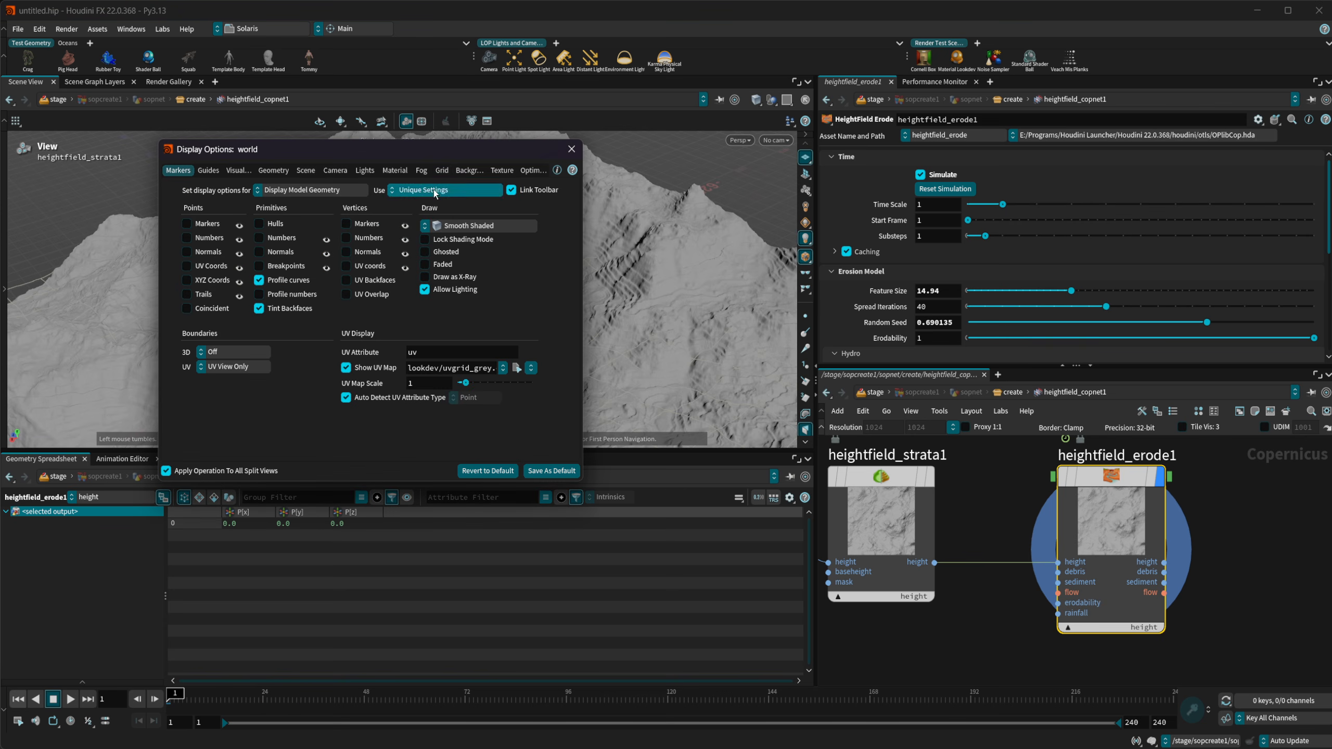
pyautogui.click(209, 171)
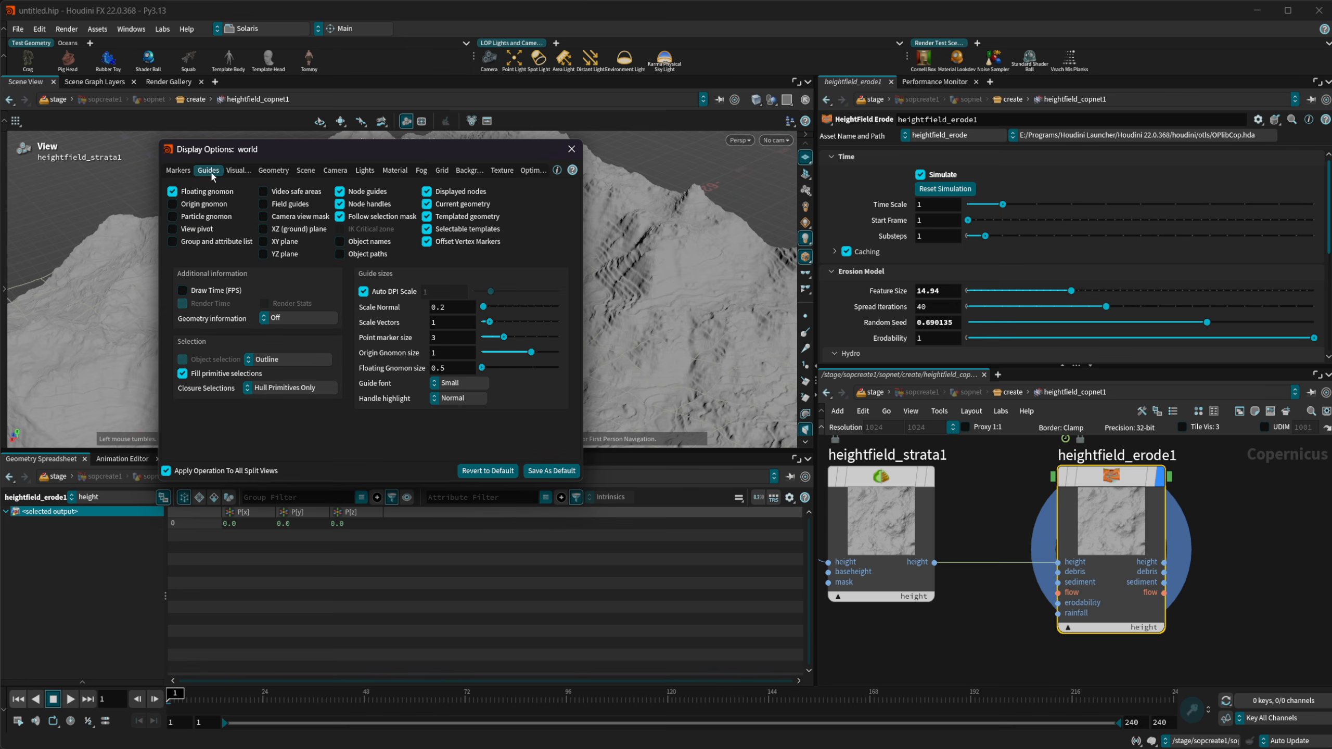
pyautogui.click(182, 290)
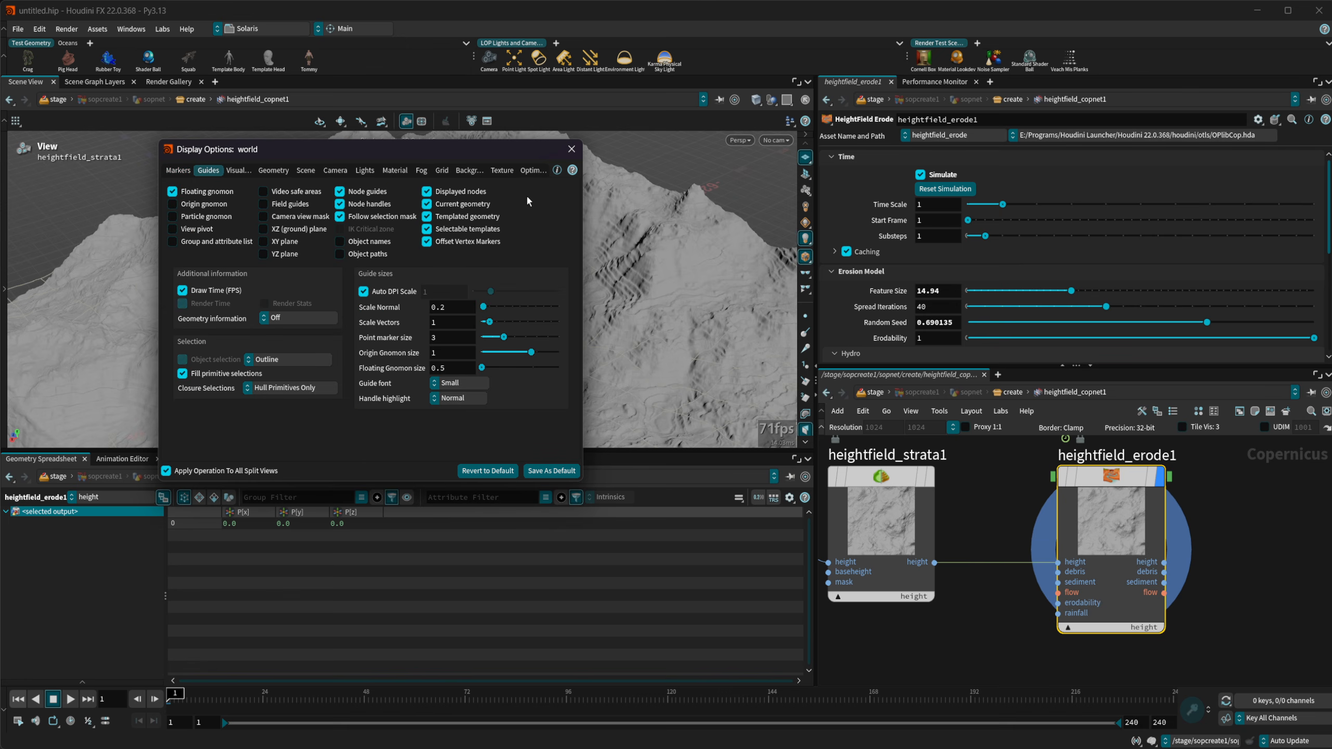
pyautogui.click(571, 150)
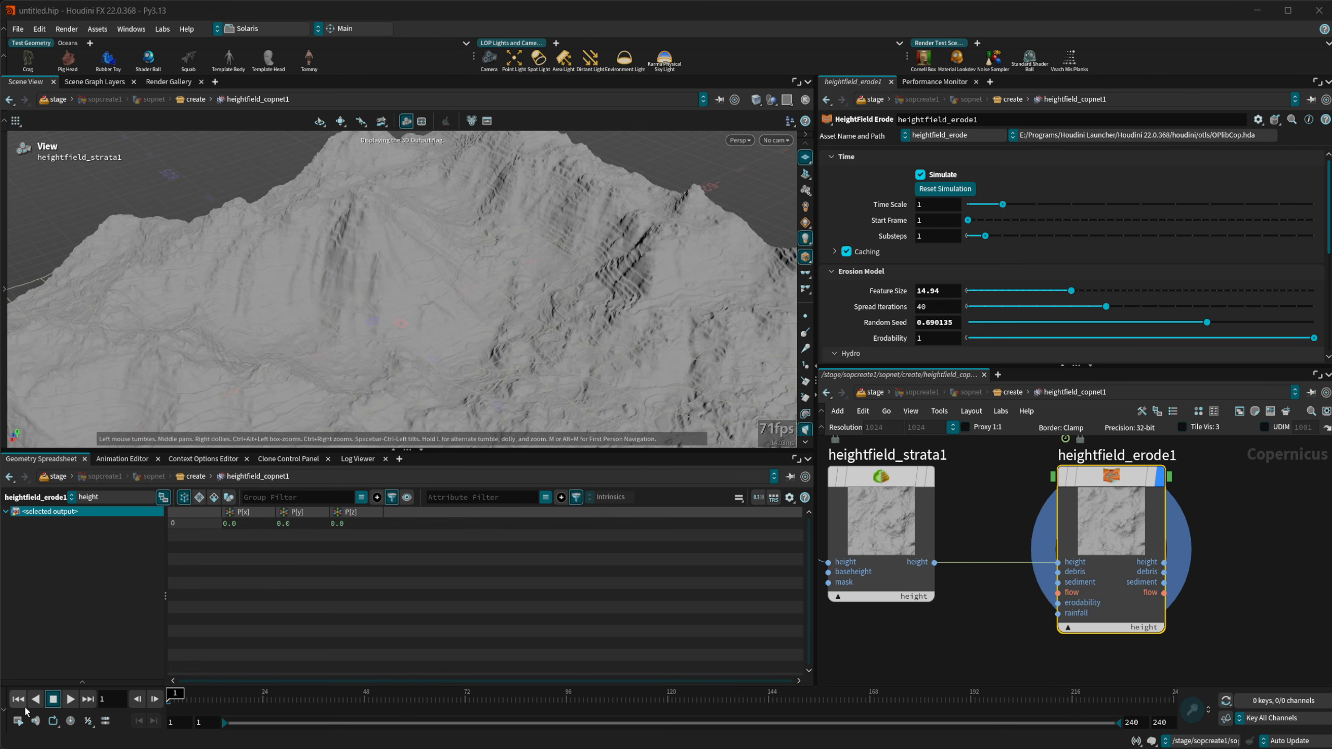
# Step: Replay the erosion simulation to check its frame rate, stop it and rewind to frame 1
pyautogui.click(70, 699)
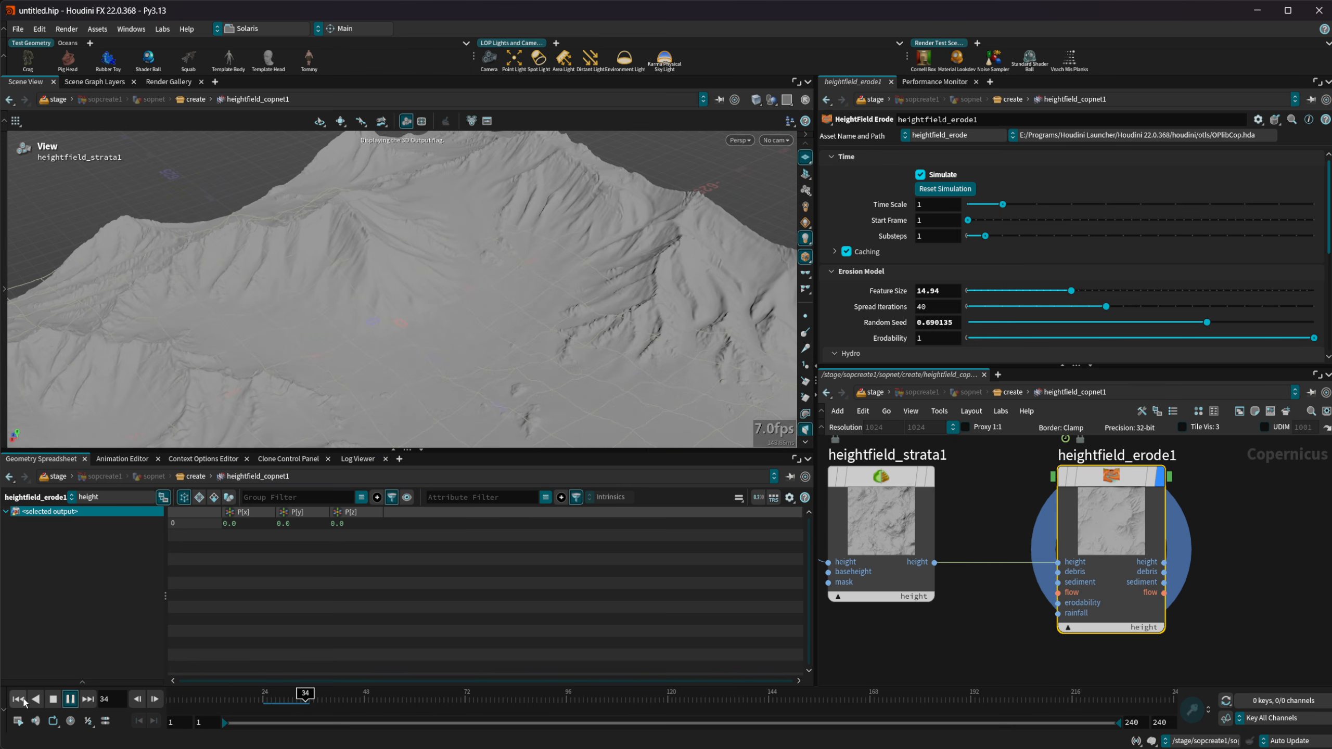
pyautogui.click(52, 700)
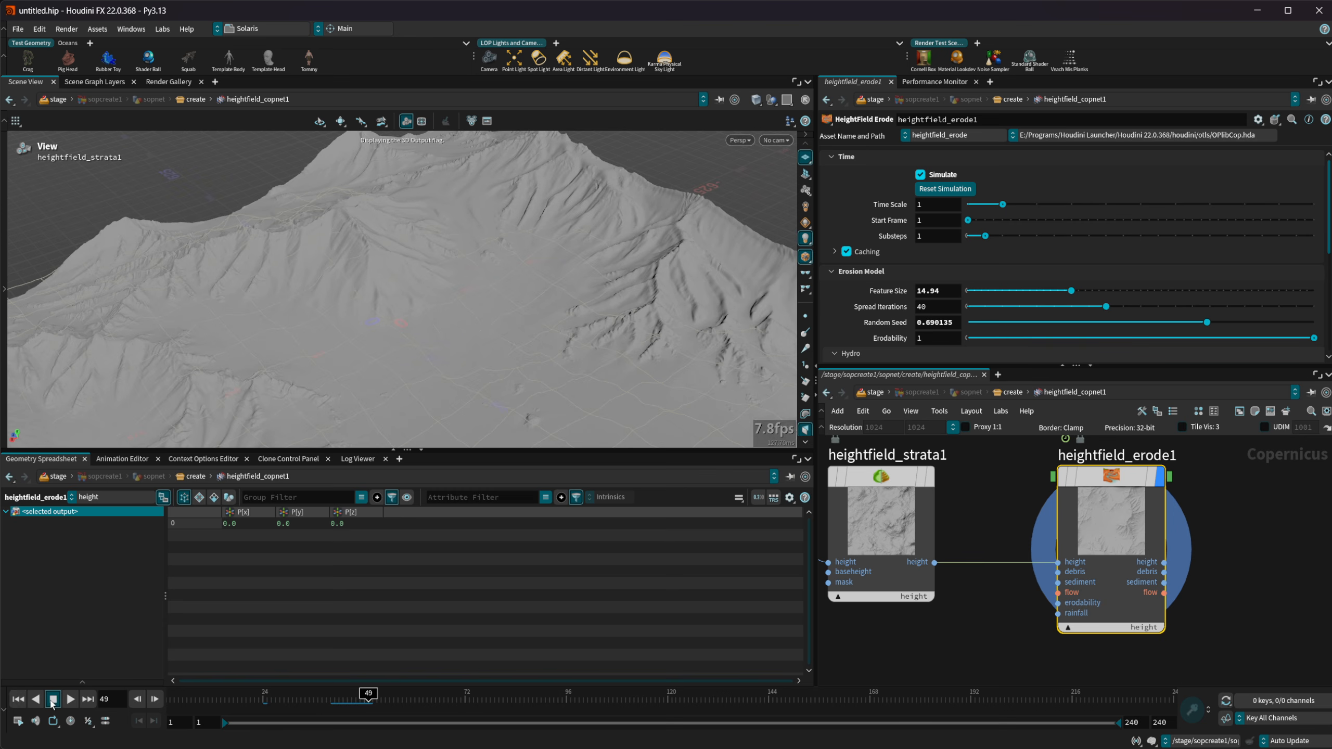
pyautogui.click(19, 699)
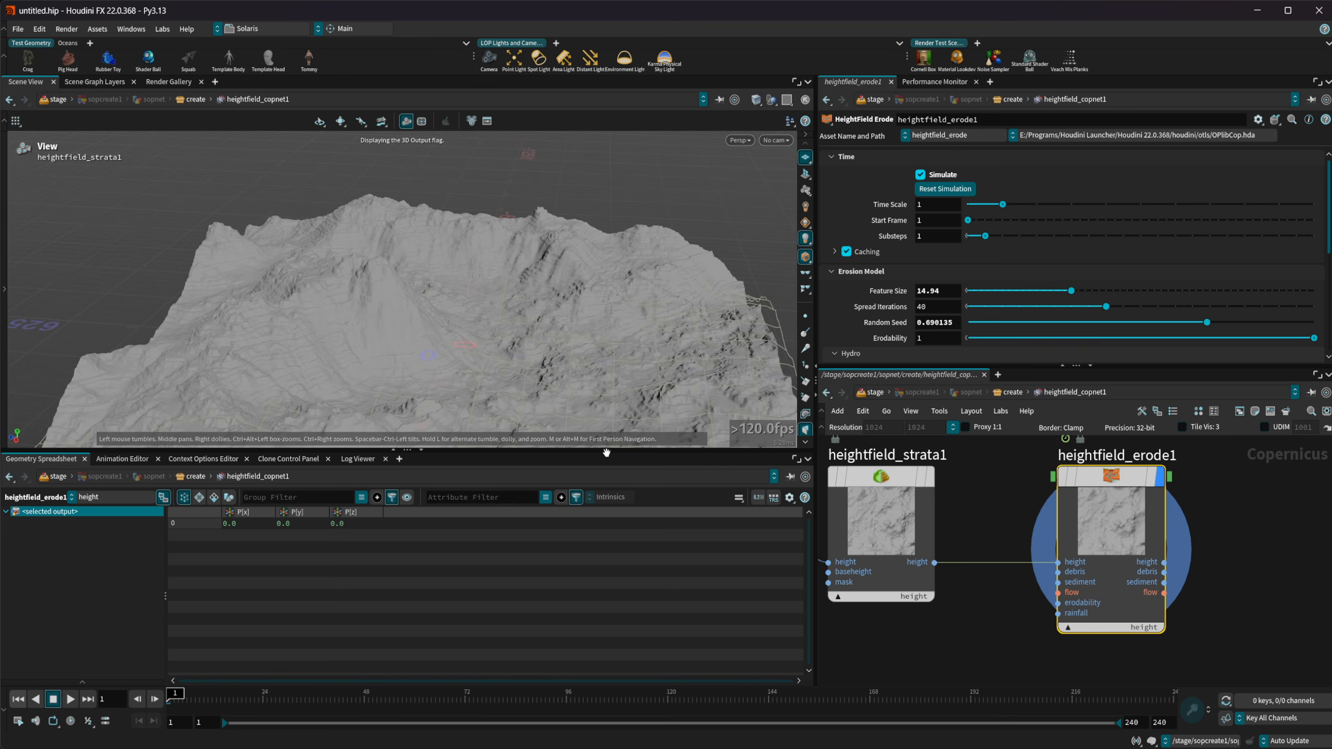
# Step: Go up to the parent create network and add a COP Network node below heightfield_copnet1
pyautogui.moveTo(1025, 642); pyautogui.dragTo(981, 646, button='middle')
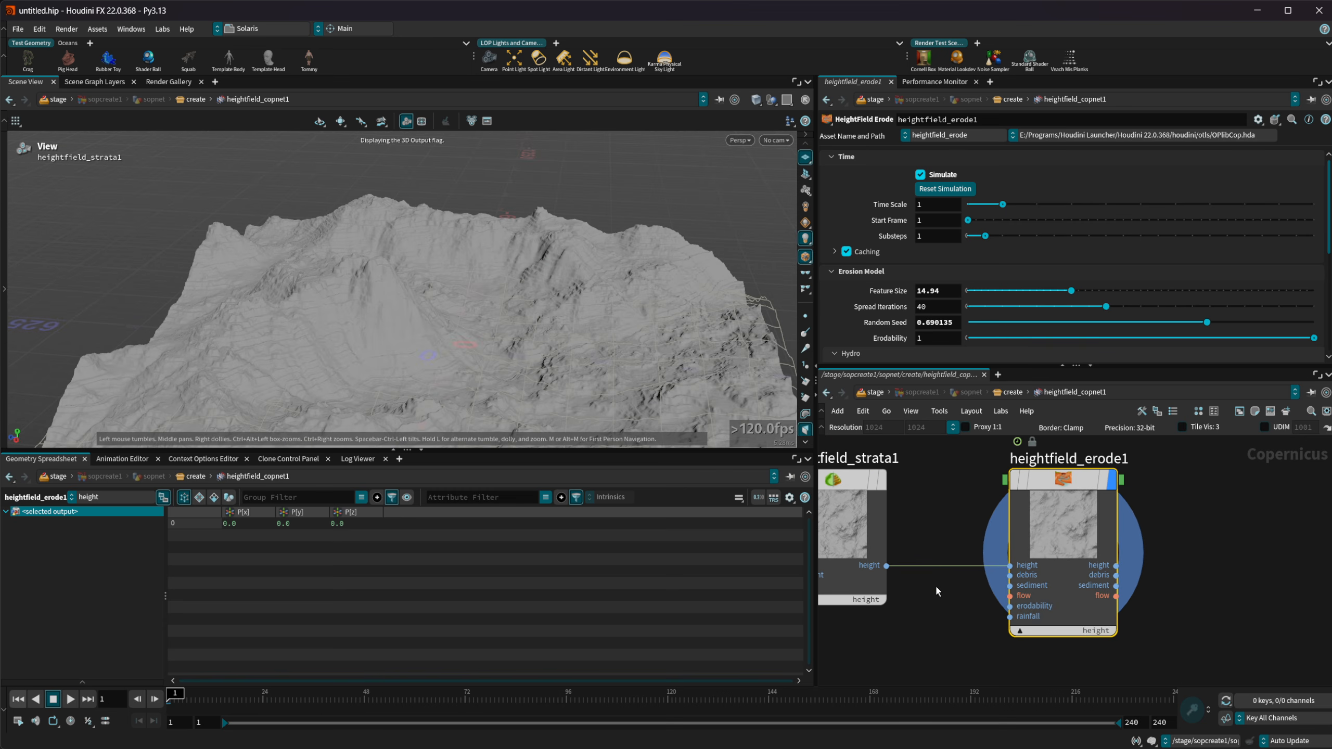
pyautogui.scroll(-3, 1143, 601)
pyautogui.moveTo(1177, 562); pyautogui.dragTo(1134, 589, button='middle')
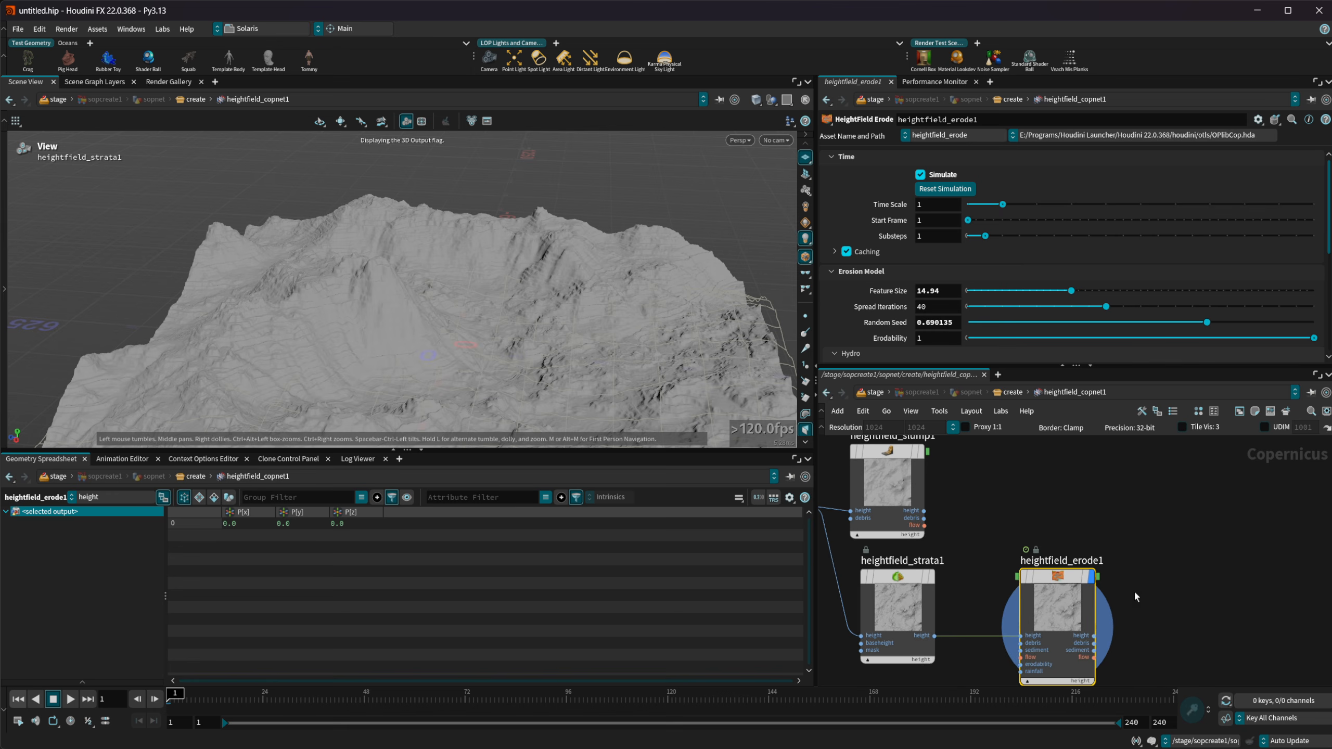
pyautogui.click(1012, 392)
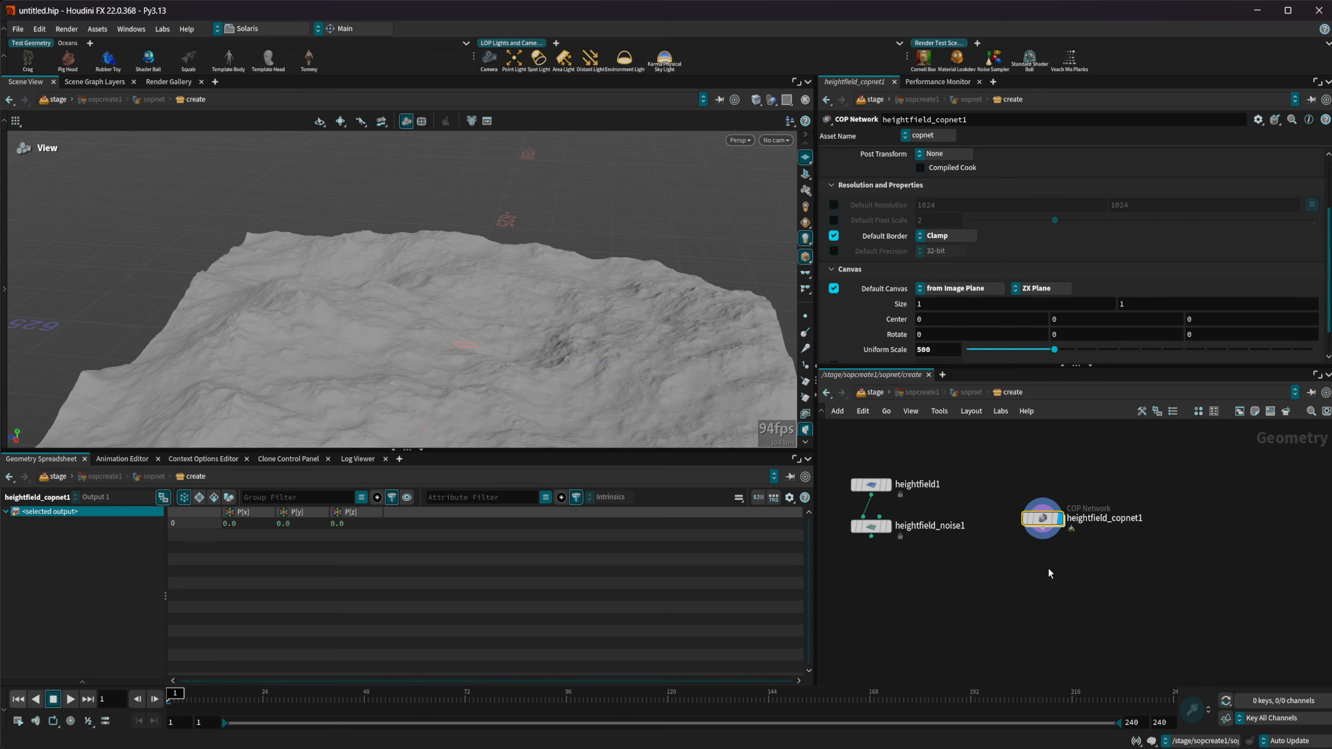
pyautogui.press('Tab')
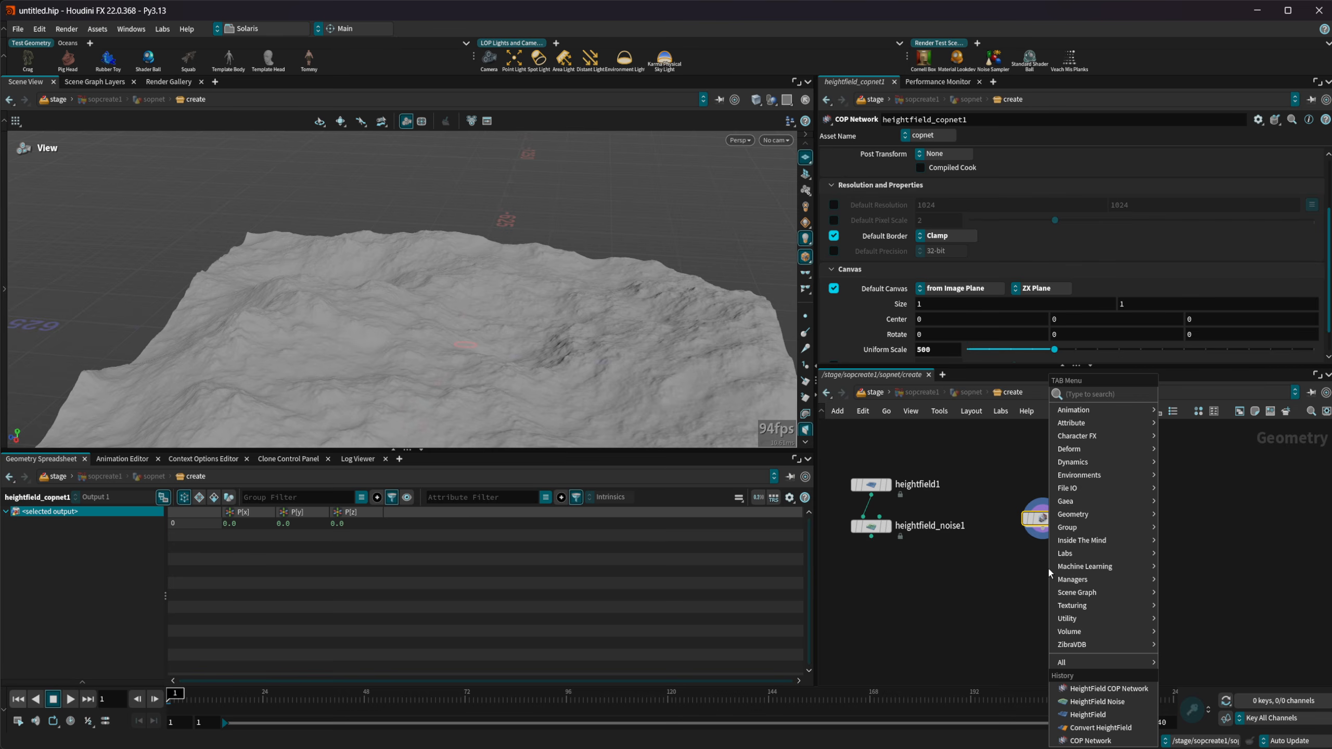
pyautogui.write('cc')
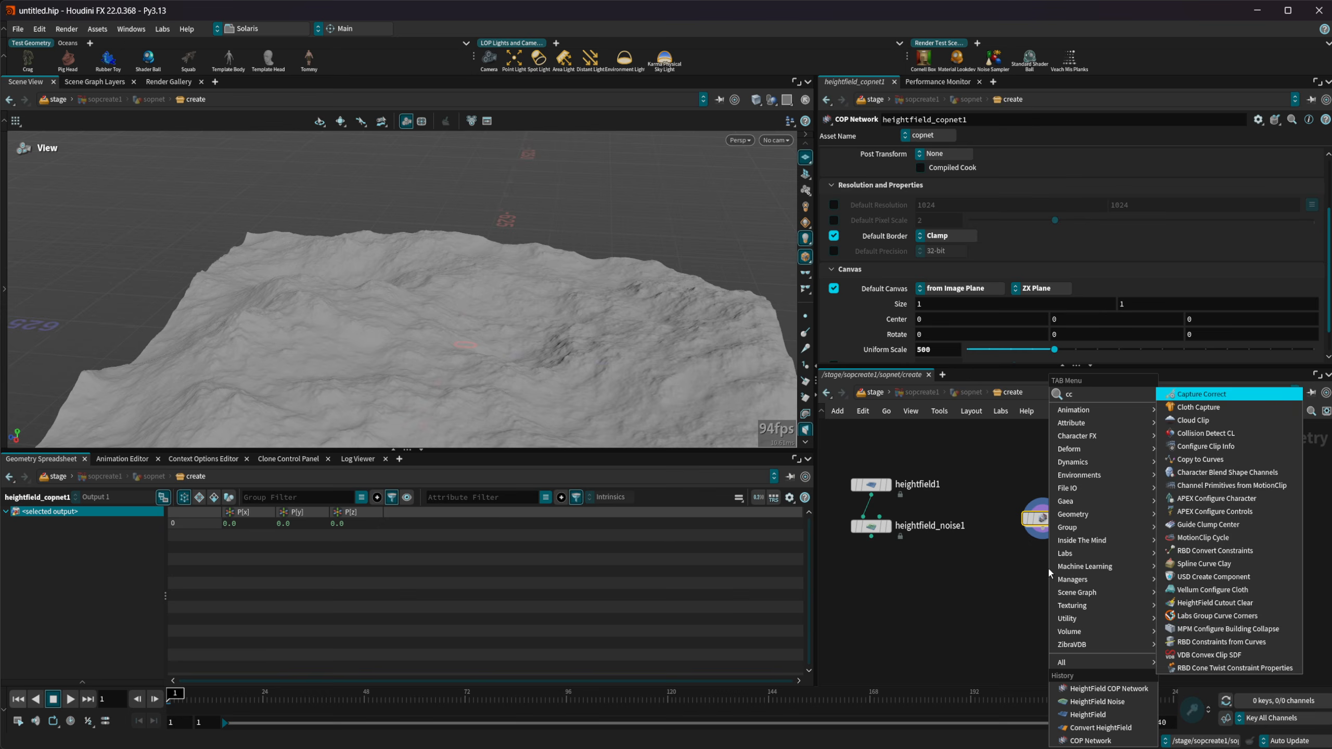
pyautogui.press('BackSpace')
pyautogui.write('op')
pyautogui.press('Return')
pyautogui.click(1049, 570)
pyautogui.scroll(2, 1049, 570)
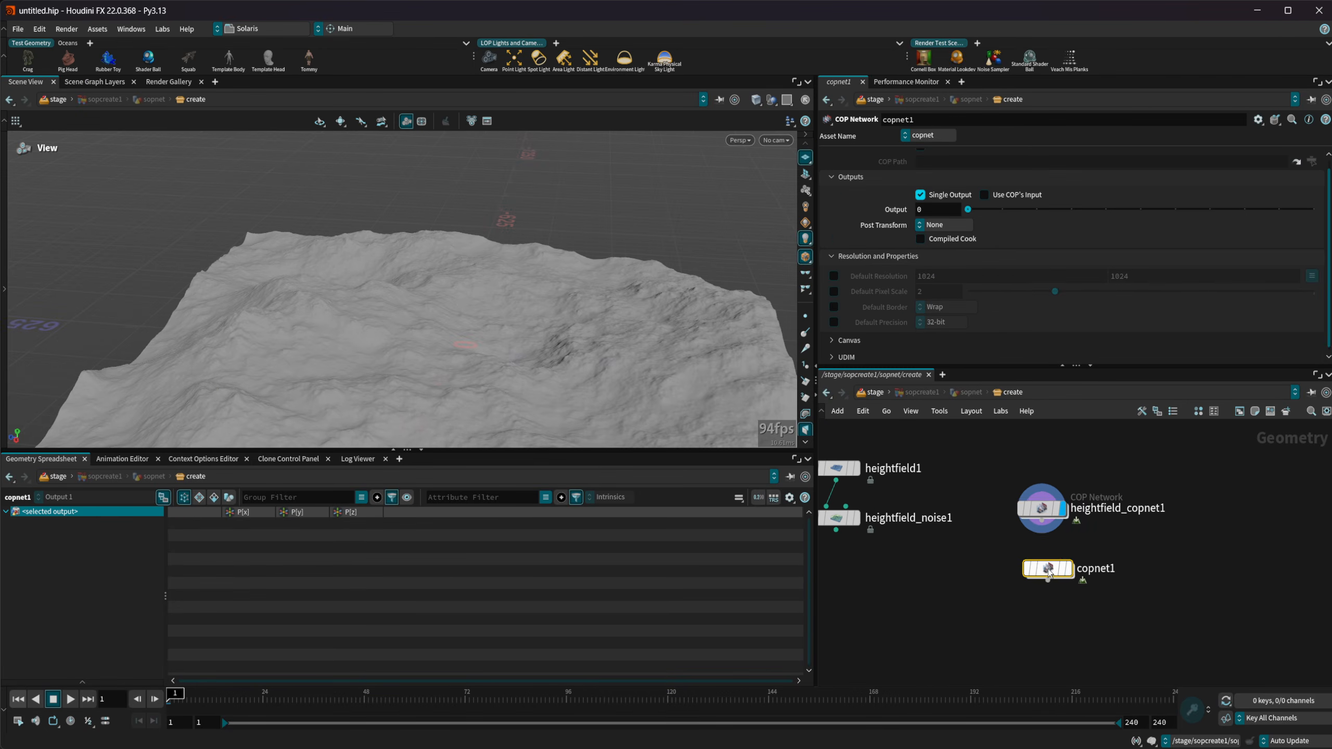
# Step: Enter copnet1, add a Fractal Noise node and frame its noise plane in the viewport
pyautogui.doubleClick(1048, 570)
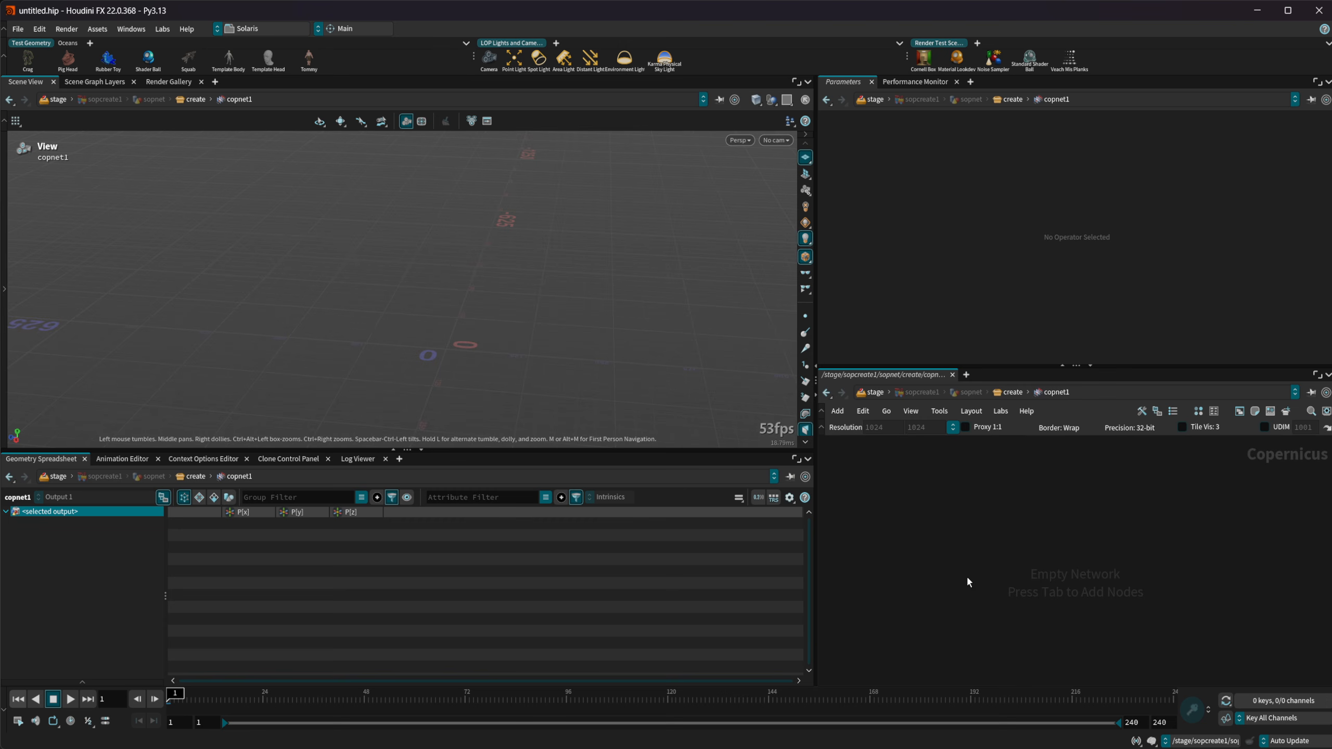
pyautogui.press('Tab')
pyautogui.write('frac')
pyautogui.press('Return')
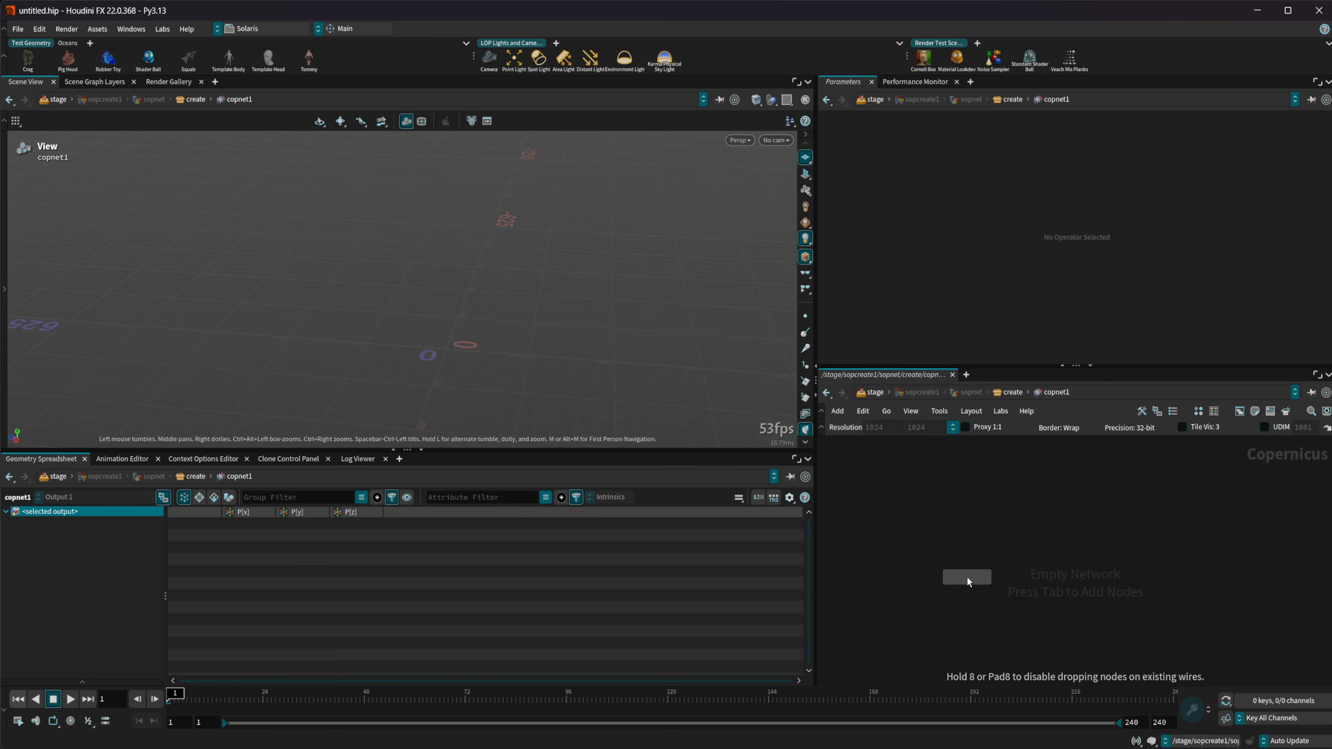
pyautogui.click(966, 575)
pyautogui.press('f')
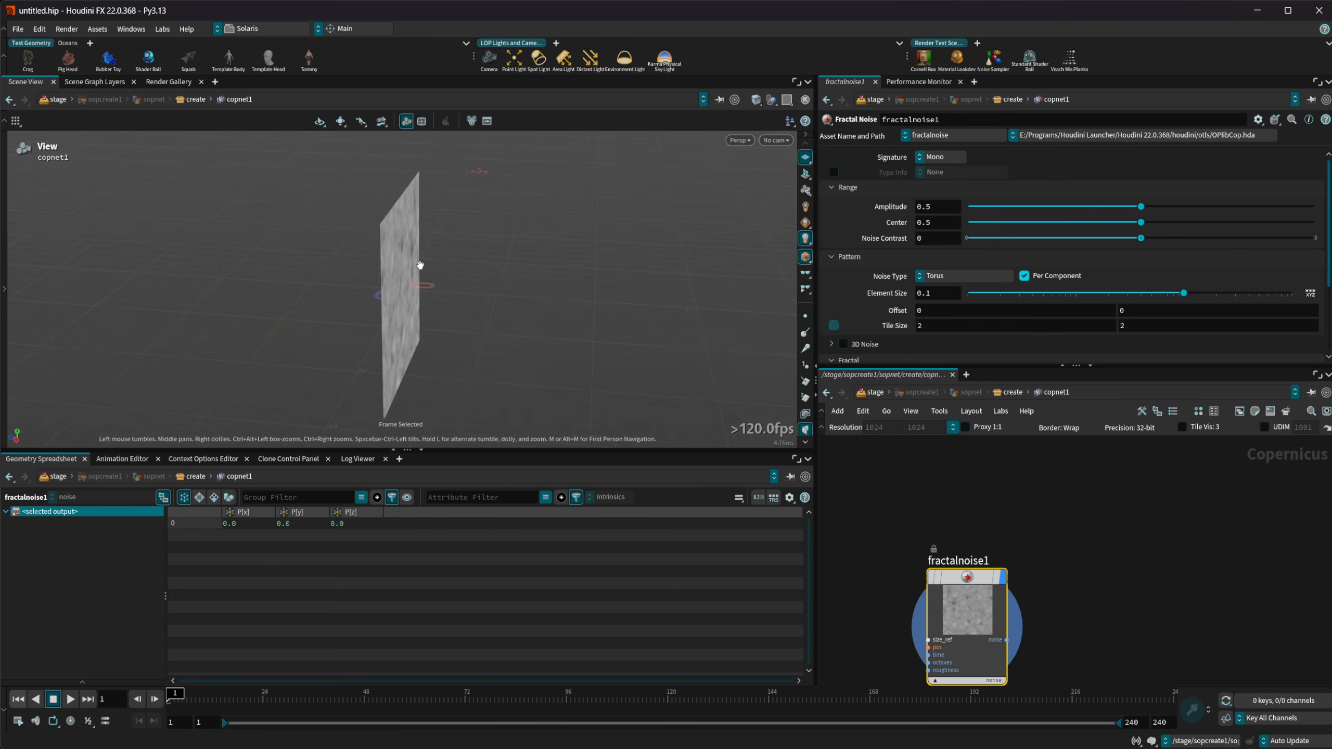
pyautogui.moveTo(417, 277); pyautogui.dragTo(466, 277)
# Step: Add a HeightField layer node with Height type info and place it to the left of fractalnoise1
pyautogui.moveTo(990, 510); pyautogui.dragTo(1065, 516, button='middle')
pyautogui.press('Tab')
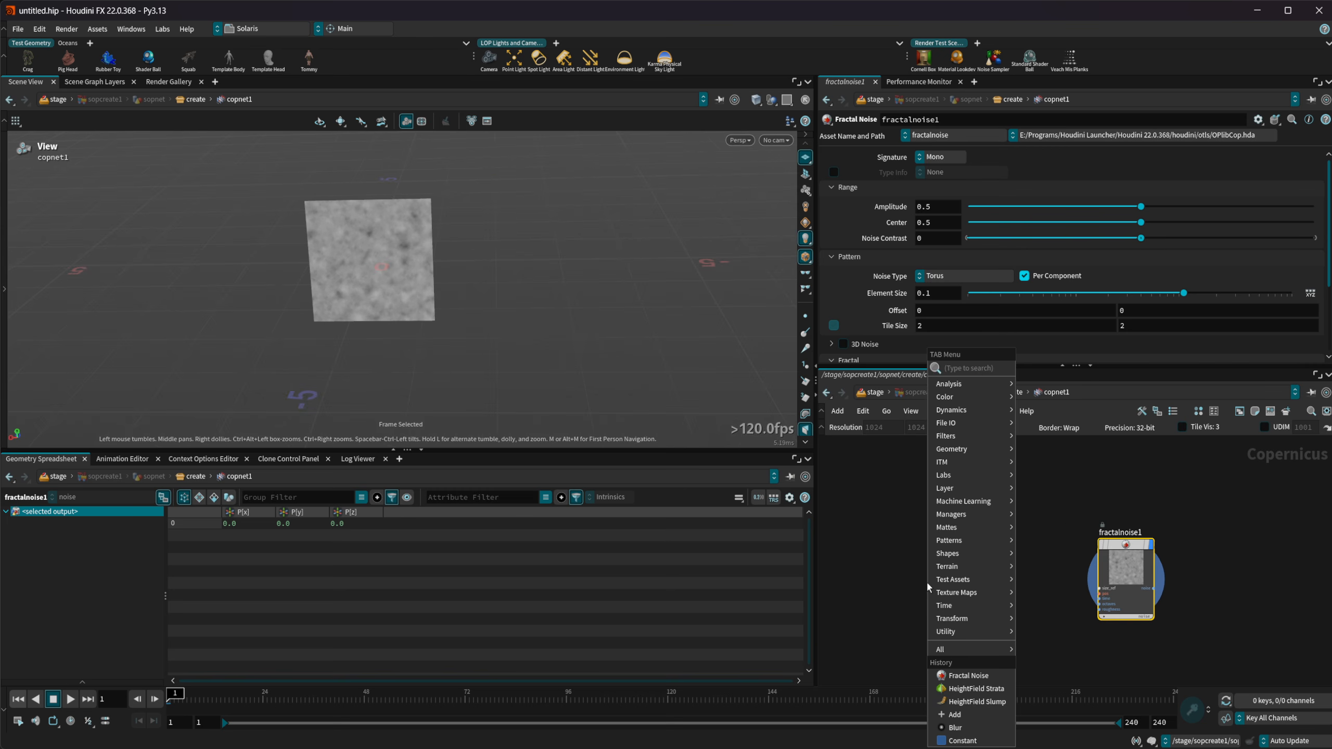
pyautogui.write('hf')
pyautogui.press('Return')
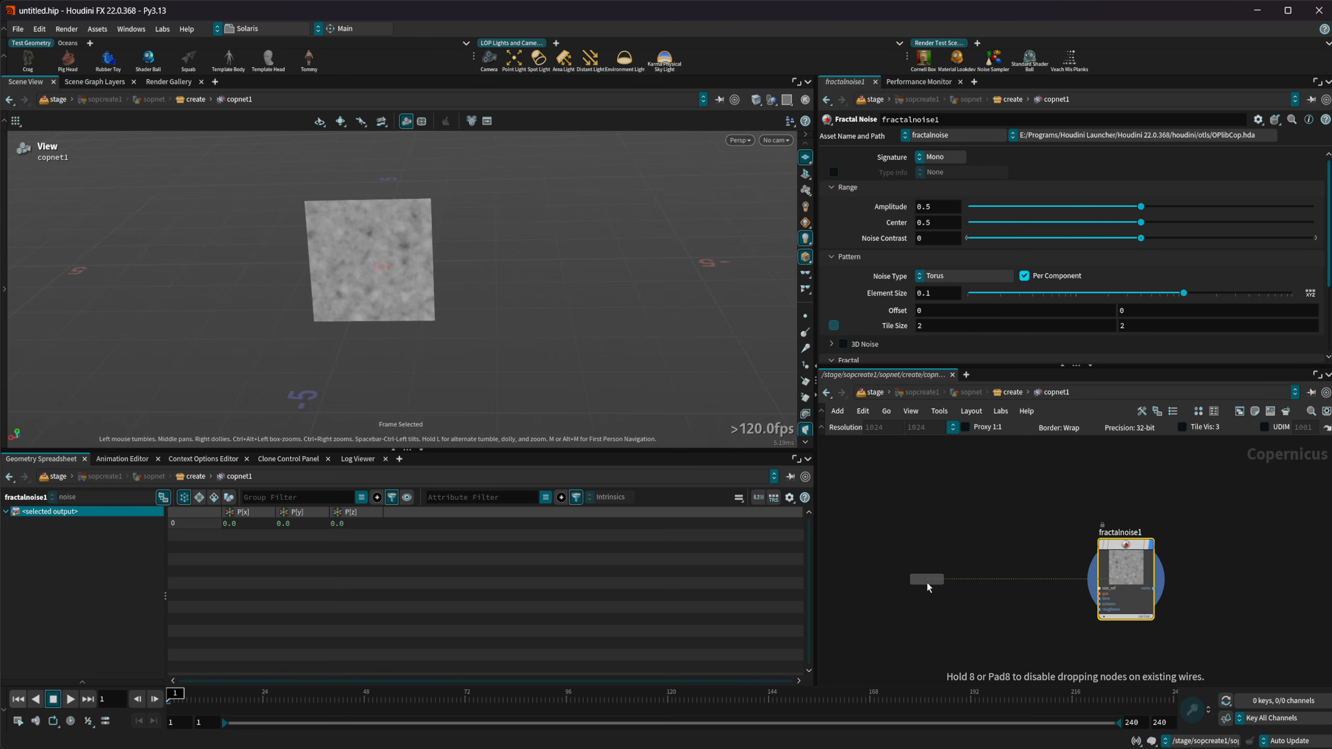
pyautogui.click(935, 581)
pyautogui.moveTo(937, 592); pyautogui.dragTo(891, 551)
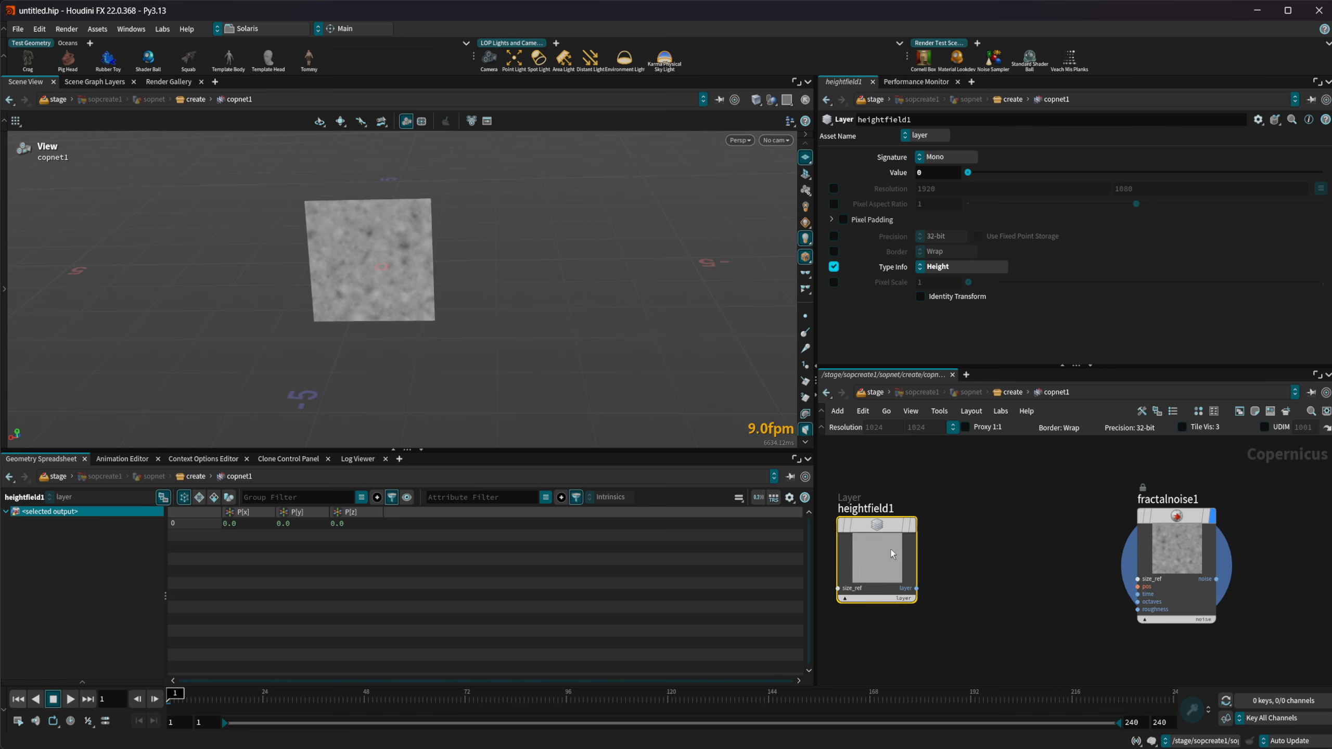
# Step: Enable the Type Info override on fractalnoise1 and set it to Height
pyautogui.moveTo(952, 558); pyautogui.dragTo(1049, 577, button='middle')
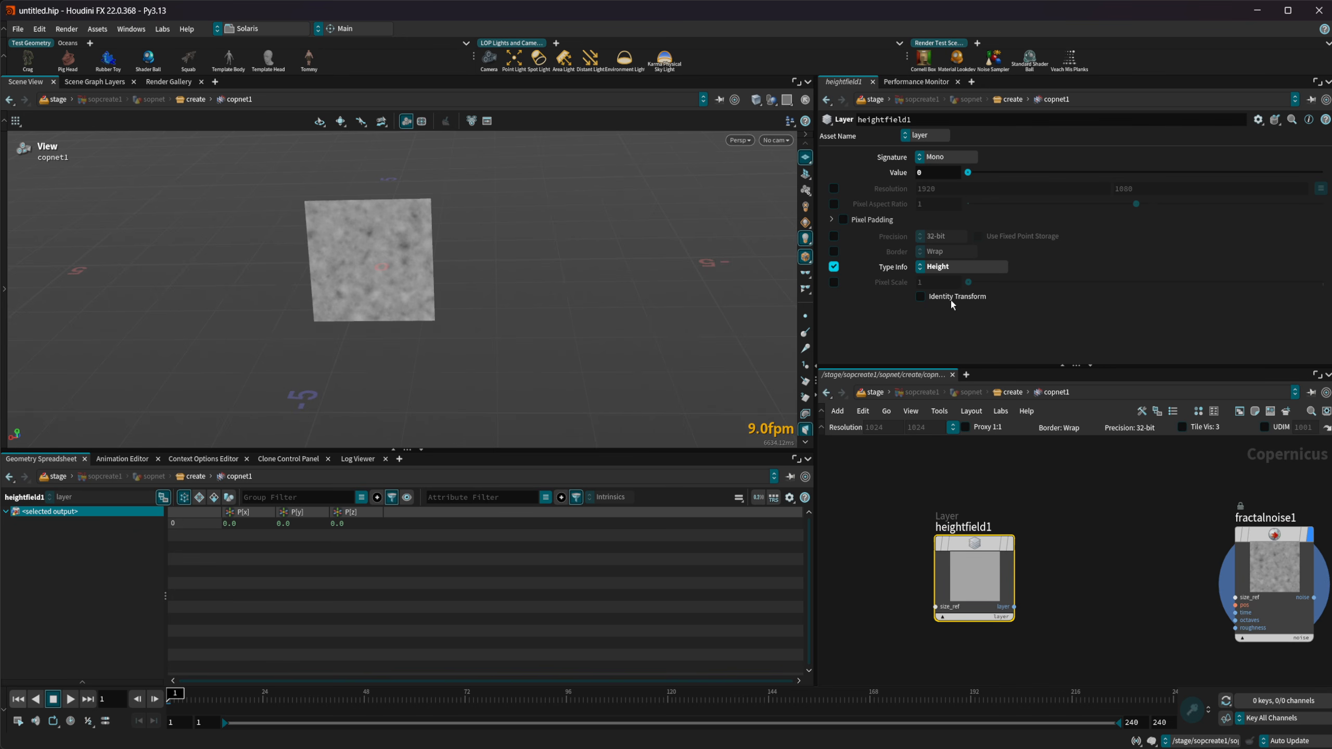
pyautogui.moveTo(1133, 605); pyautogui.dragTo(1051, 601, button='middle')
pyautogui.click(1165, 564)
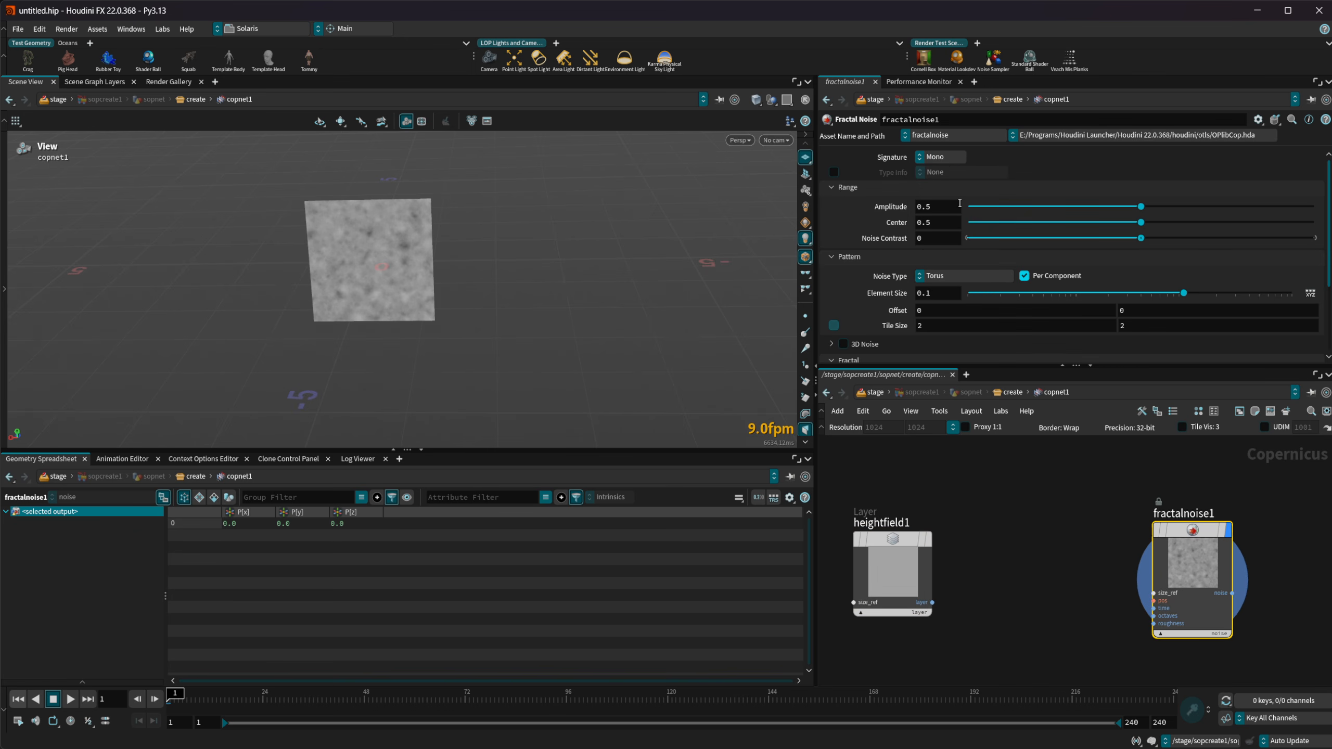
pyautogui.click(834, 172)
pyautogui.click(933, 174)
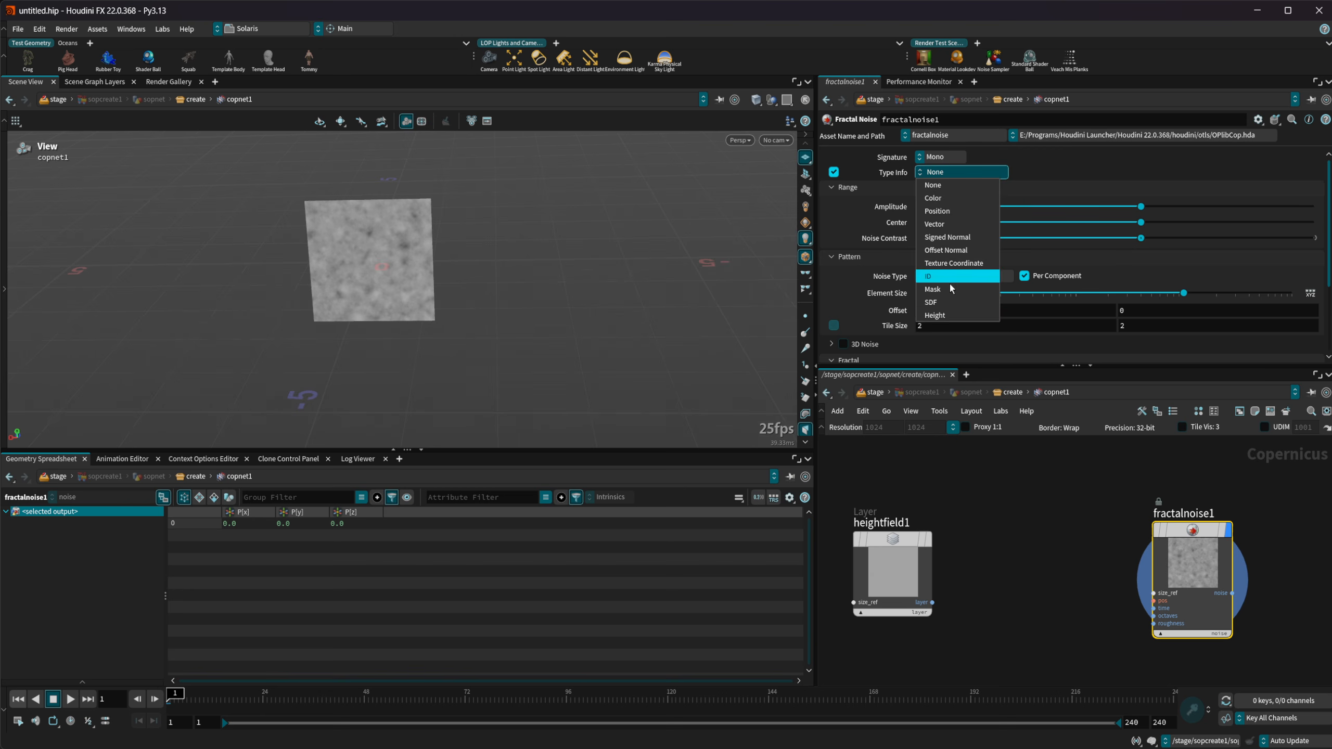
pyautogui.click(954, 314)
pyautogui.moveTo(514, 284); pyautogui.dragTo(487, 278)
# Step: Add a HeightField Transform 3D node after fractalnoise1, wire the noise into its height input and display it
pyautogui.moveTo(1081, 622); pyautogui.dragTo(905, 592, button='middle')
pyautogui.press('Tab')
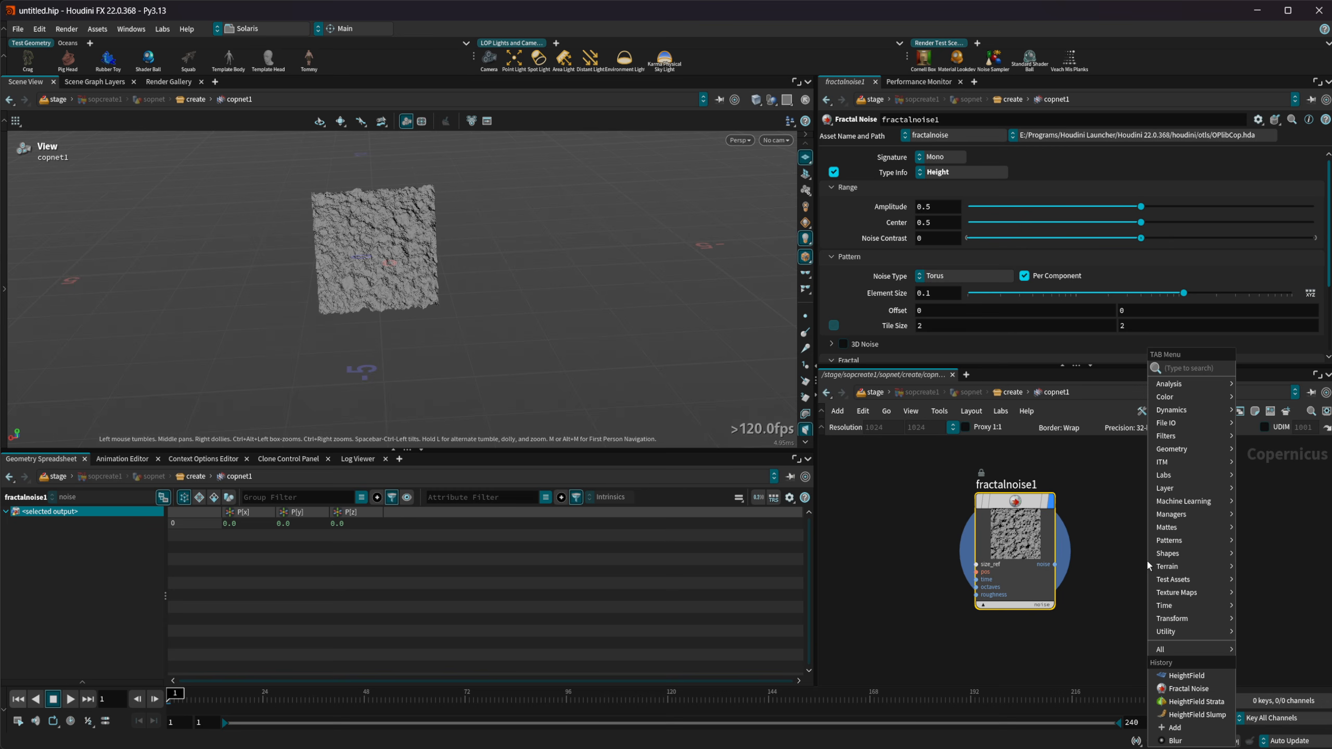
pyautogui.write('hf tr')
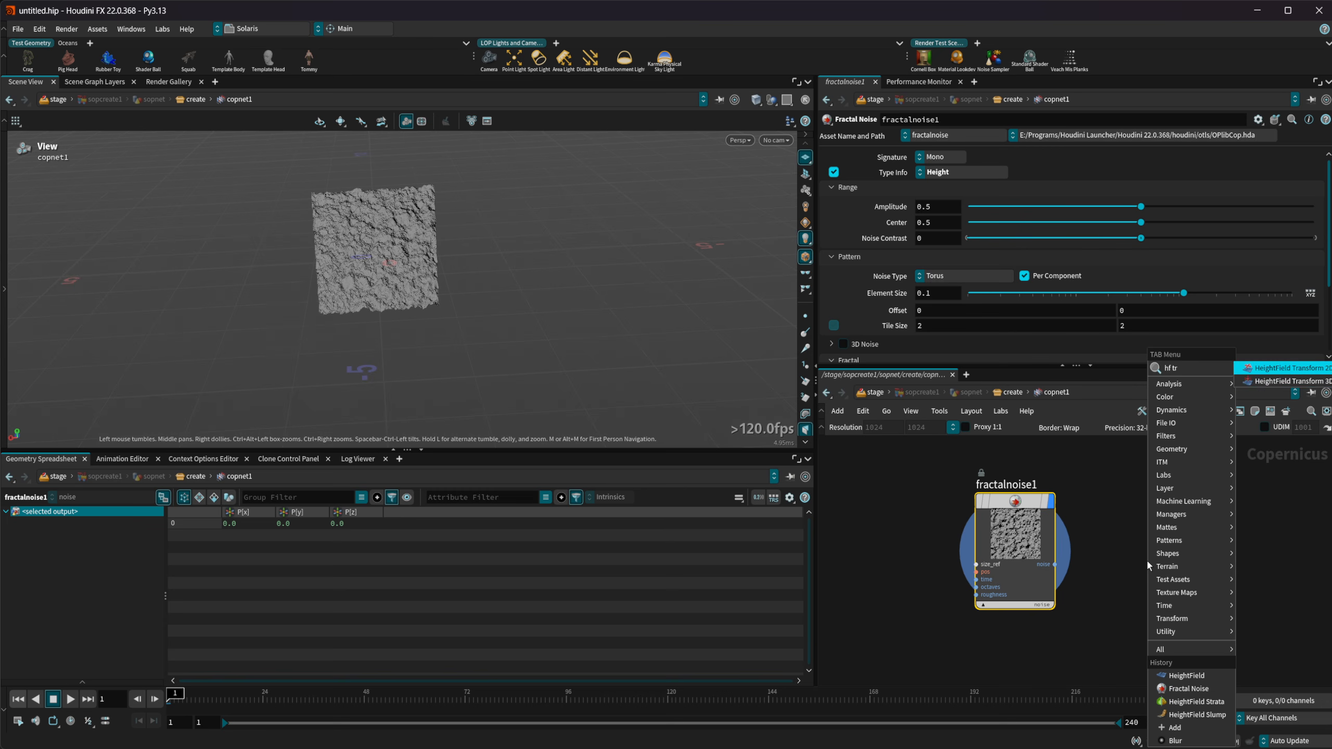
pyautogui.press('Down')
pyautogui.press('Return')
pyautogui.click(1148, 560)
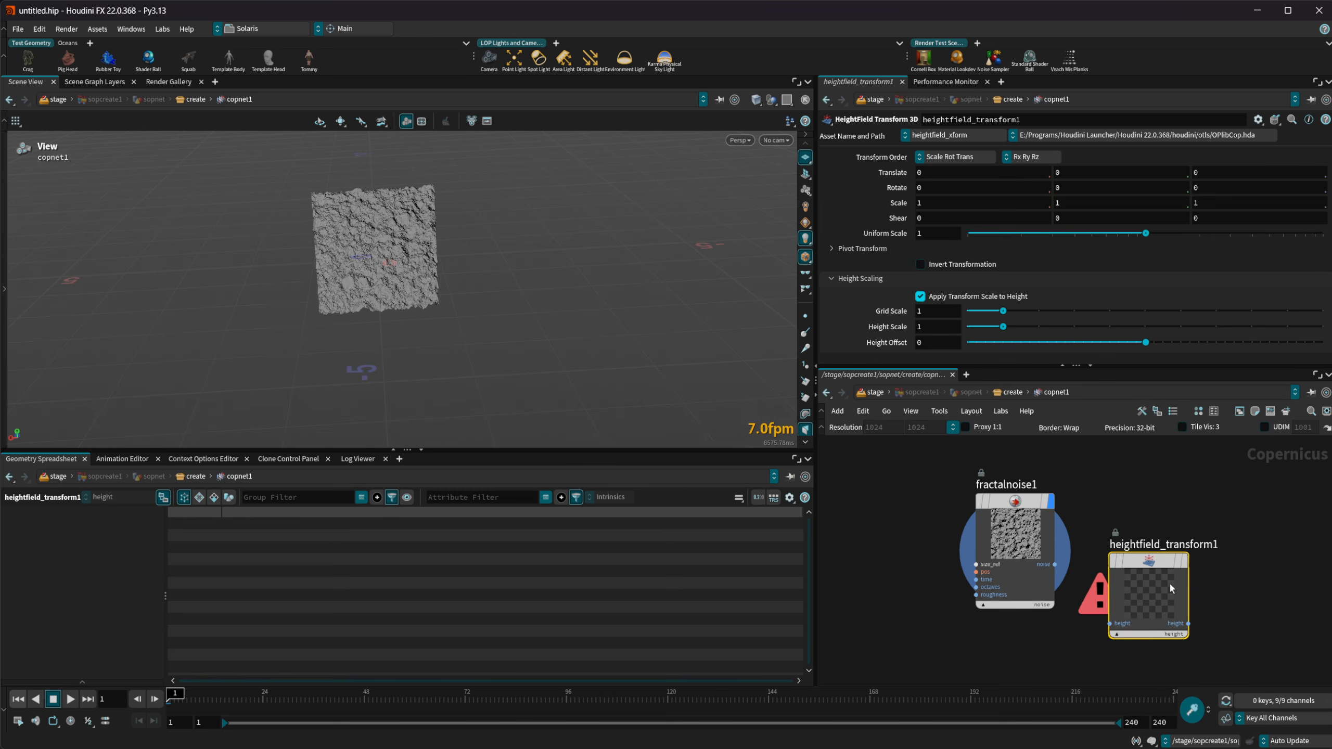
pyautogui.moveTo(1055, 565); pyautogui.dragTo(1140, 533)
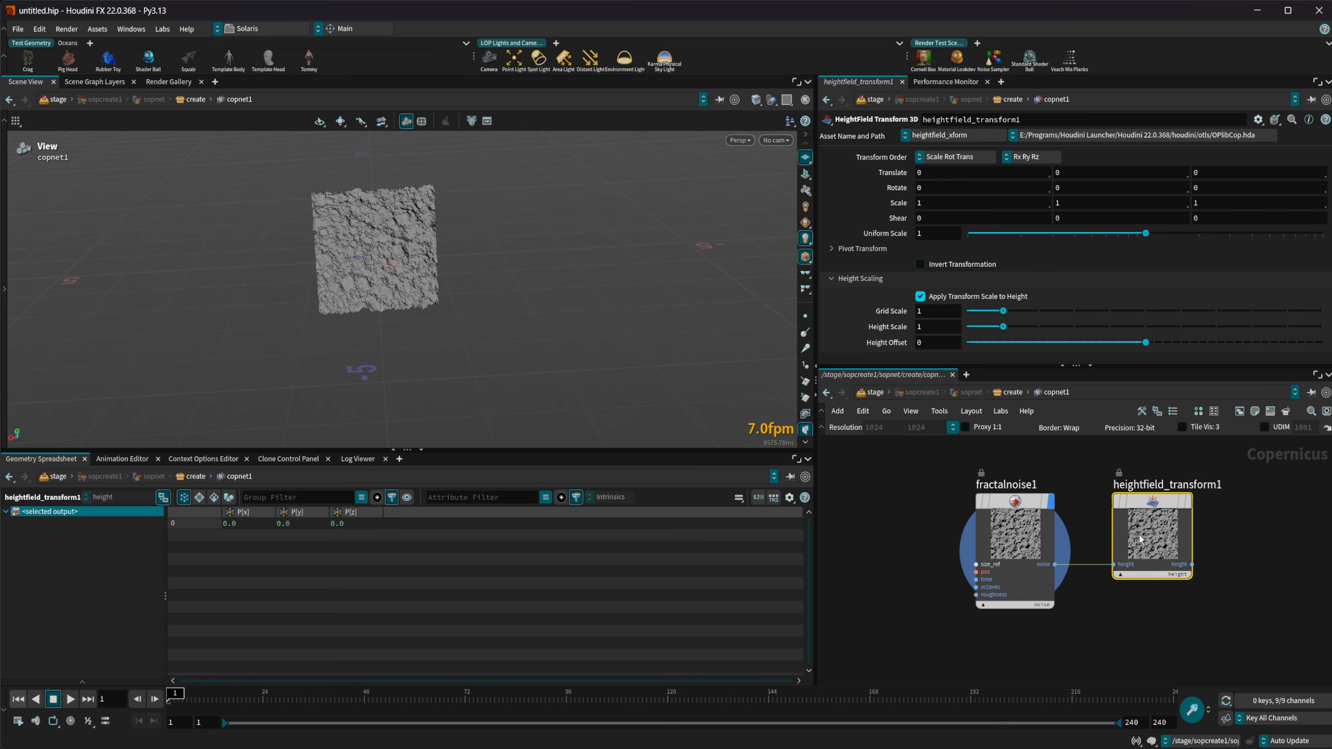
pyautogui.click(1189, 502)
# Step: Set heightfield_transform1's X rotation to -90 and uniform scale to 500, and frame the terrain in the viewport
pyautogui.moveTo(954, 176); pyautogui.dragTo(871, 192)
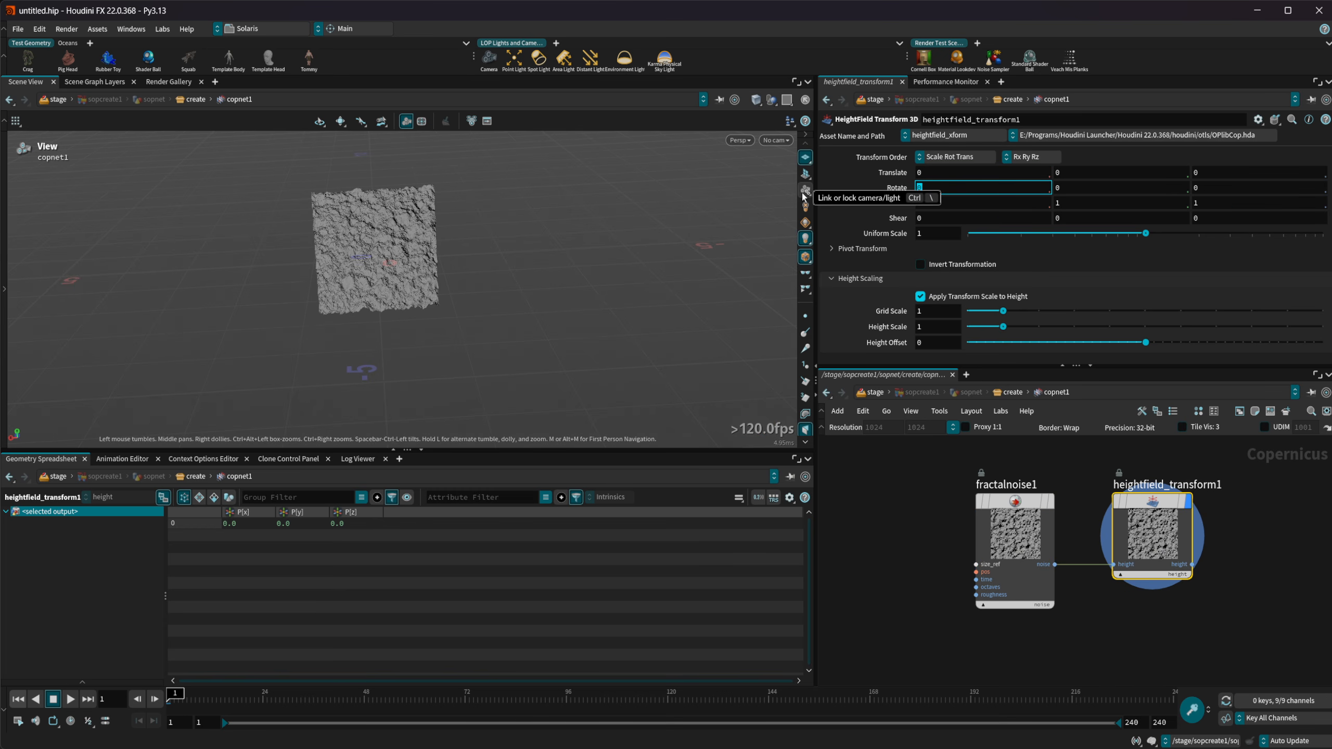
pyautogui.write('-90')
pyautogui.press('Return')
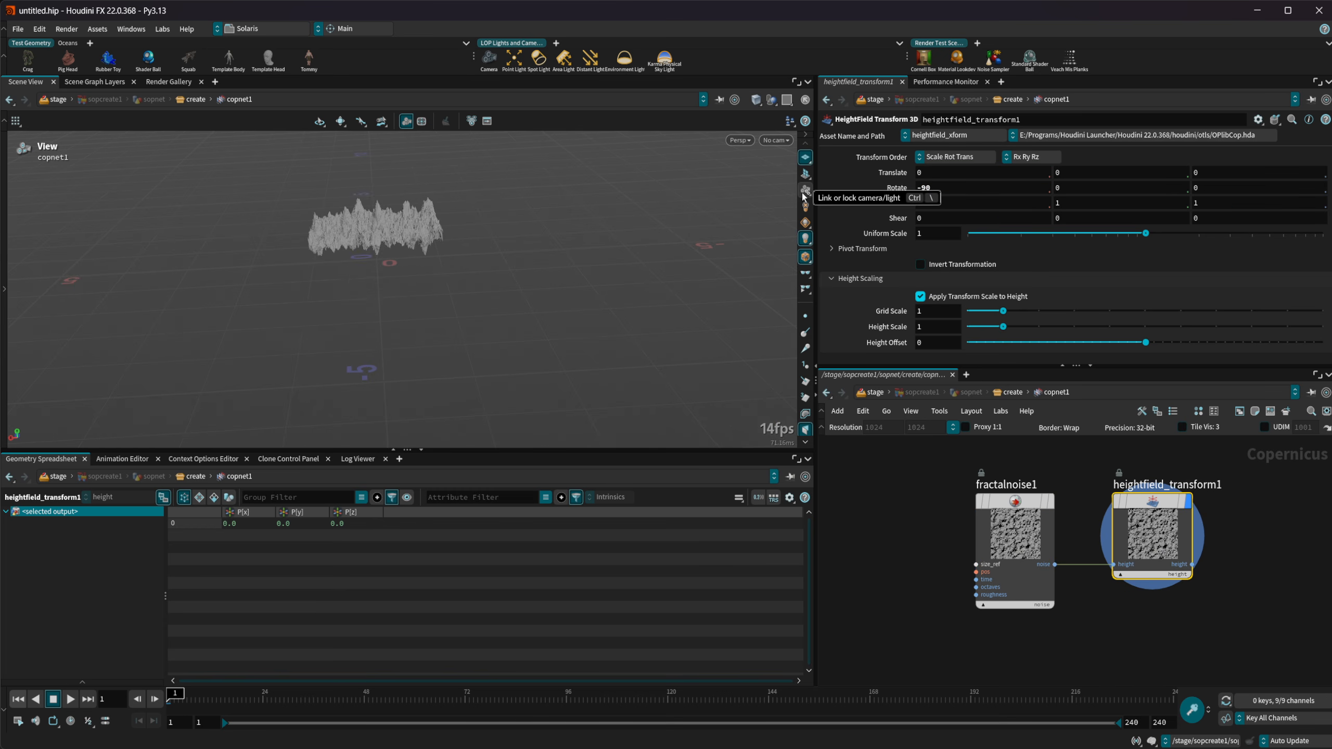
pyautogui.click(924, 235)
pyautogui.press('BackSpace')
pyautogui.write('500')
pyautogui.press('Return')
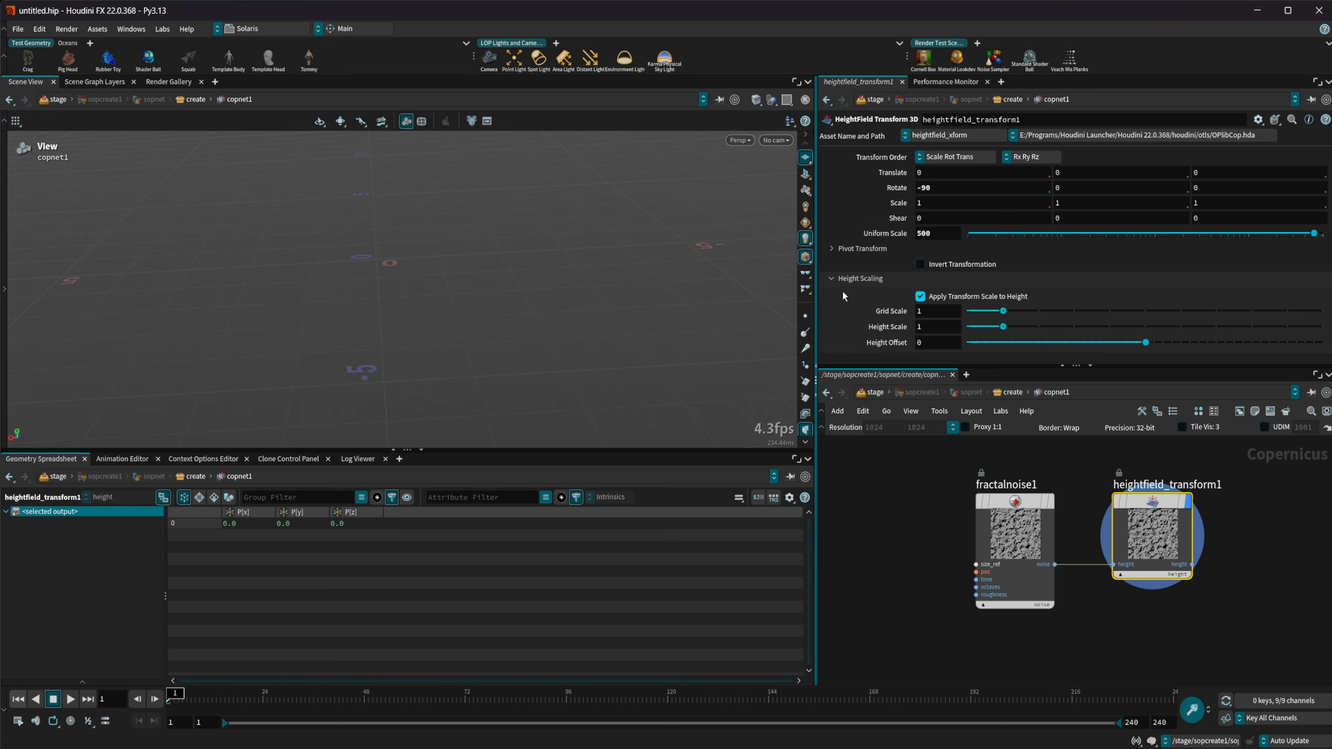
pyautogui.press('f')
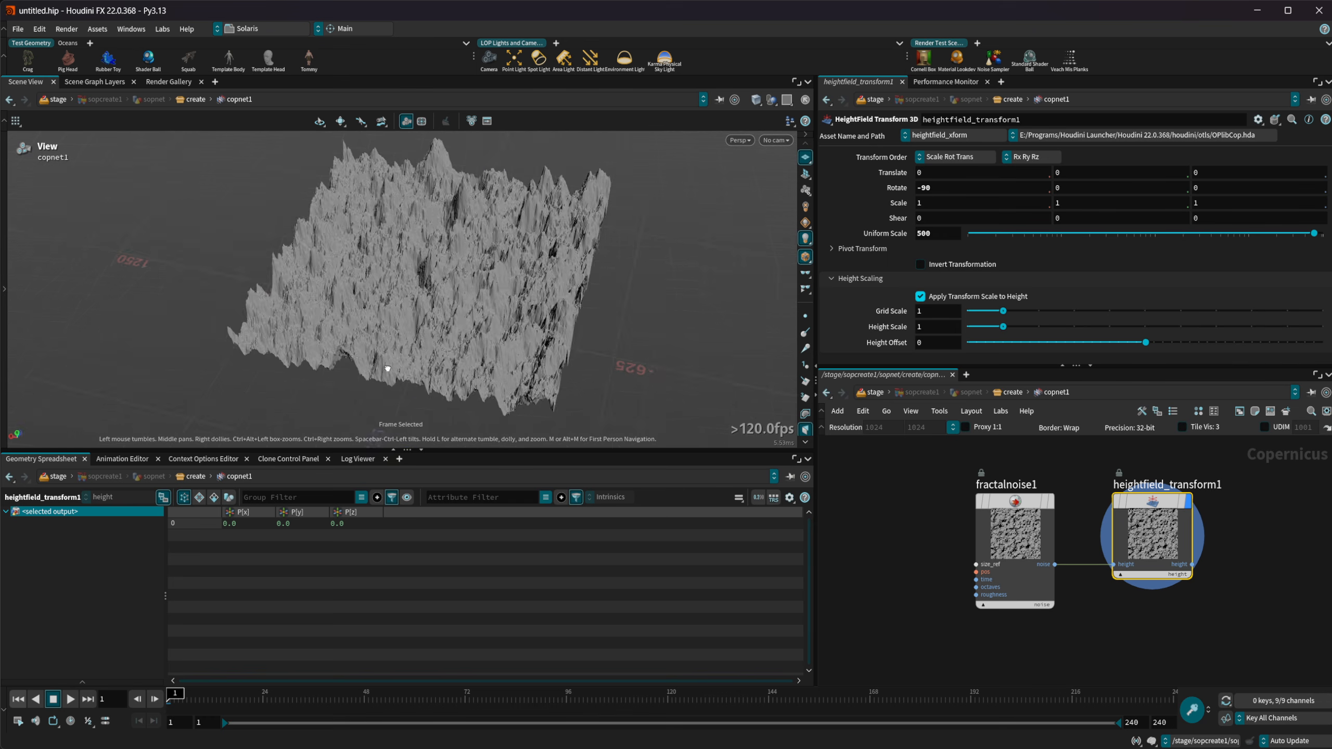
pyautogui.moveTo(388, 369); pyautogui.dragTo(434, 325)
# Step: Set fractalnoise1's amplitude to 500, noise type to Sparse Convolution and element size to 500
pyautogui.click(1029, 537)
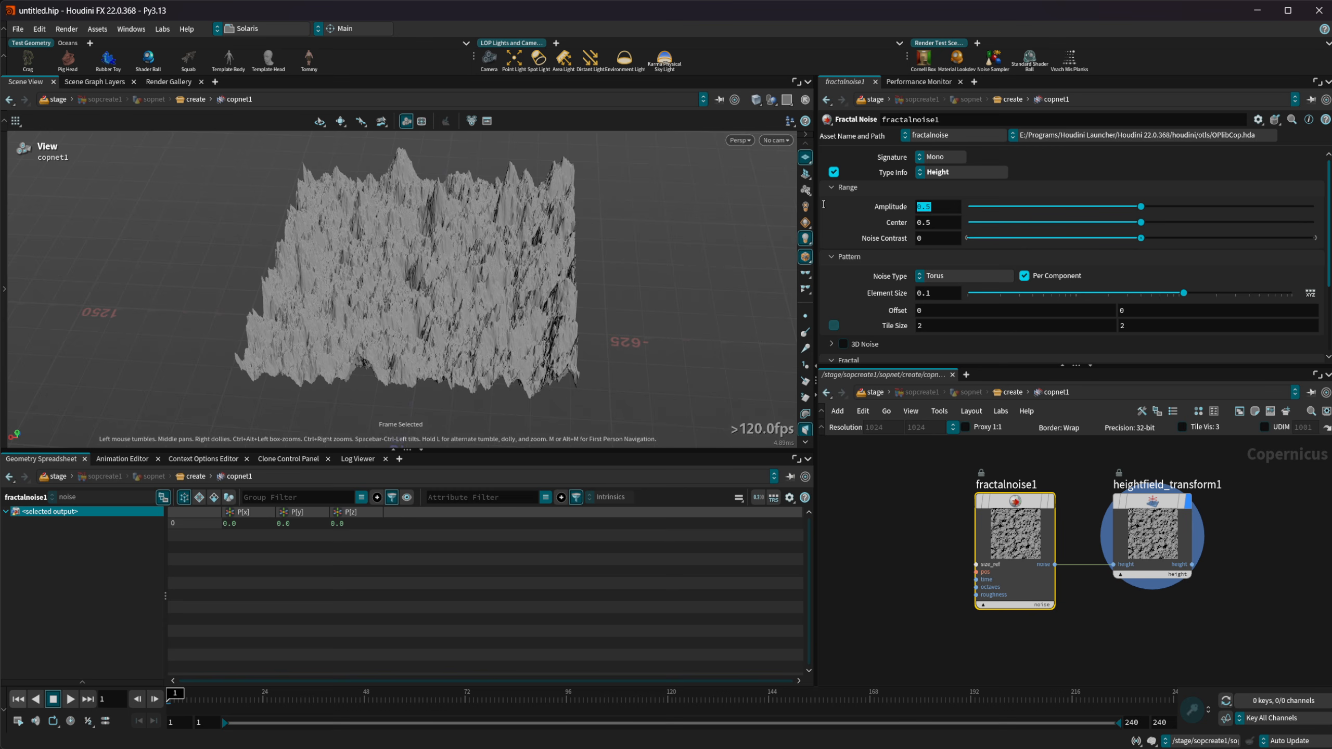
pyautogui.moveTo(823, 204); pyautogui.dragTo(806, 202)
pyautogui.write('5--')
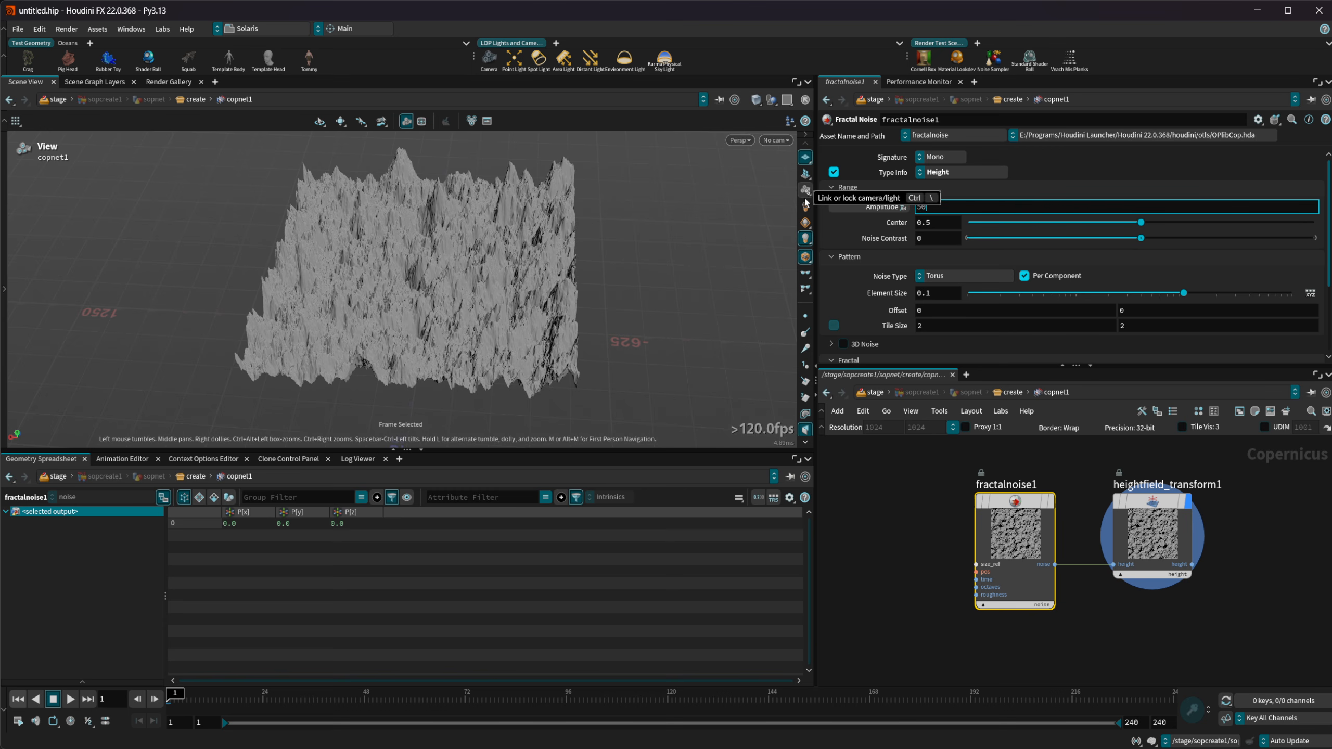
pyautogui.press('Return')
pyautogui.click(964, 276)
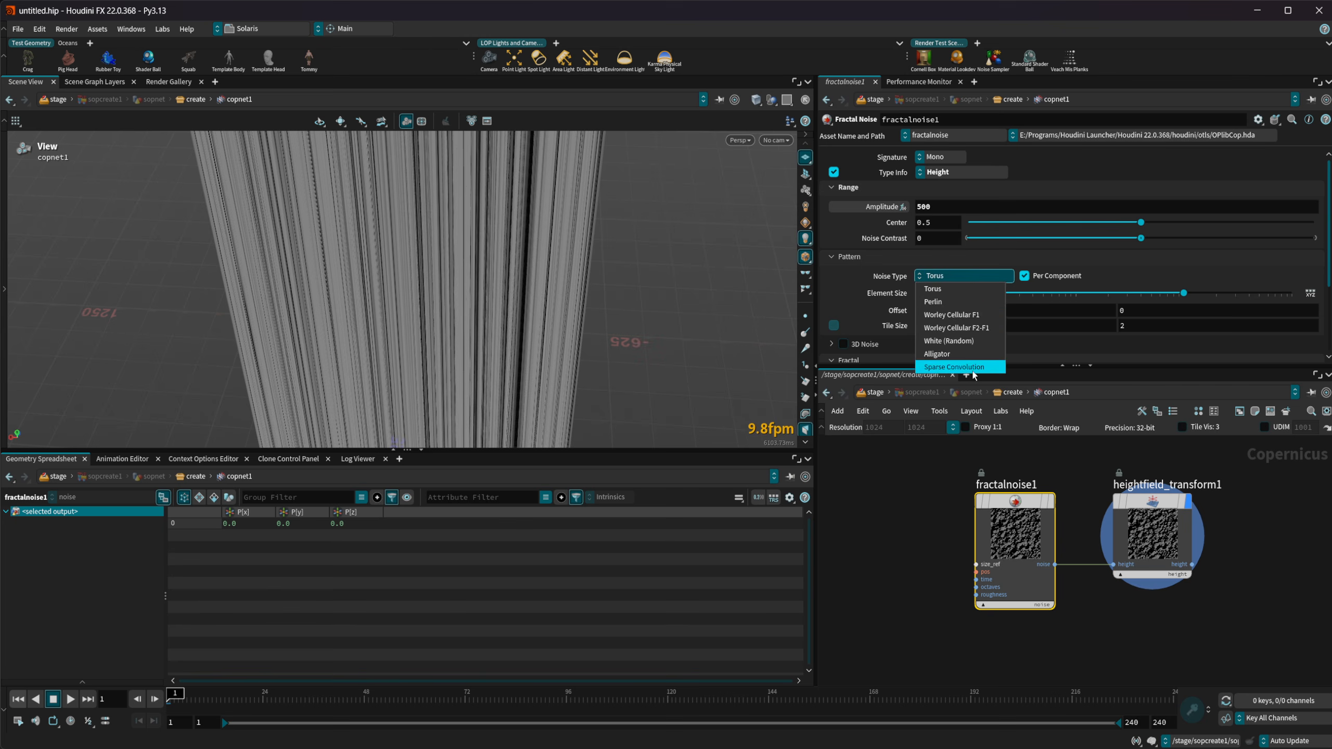
pyautogui.click(962, 355)
pyautogui.moveTo(936, 294); pyautogui.dragTo(820, 292)
pyautogui.write('500')
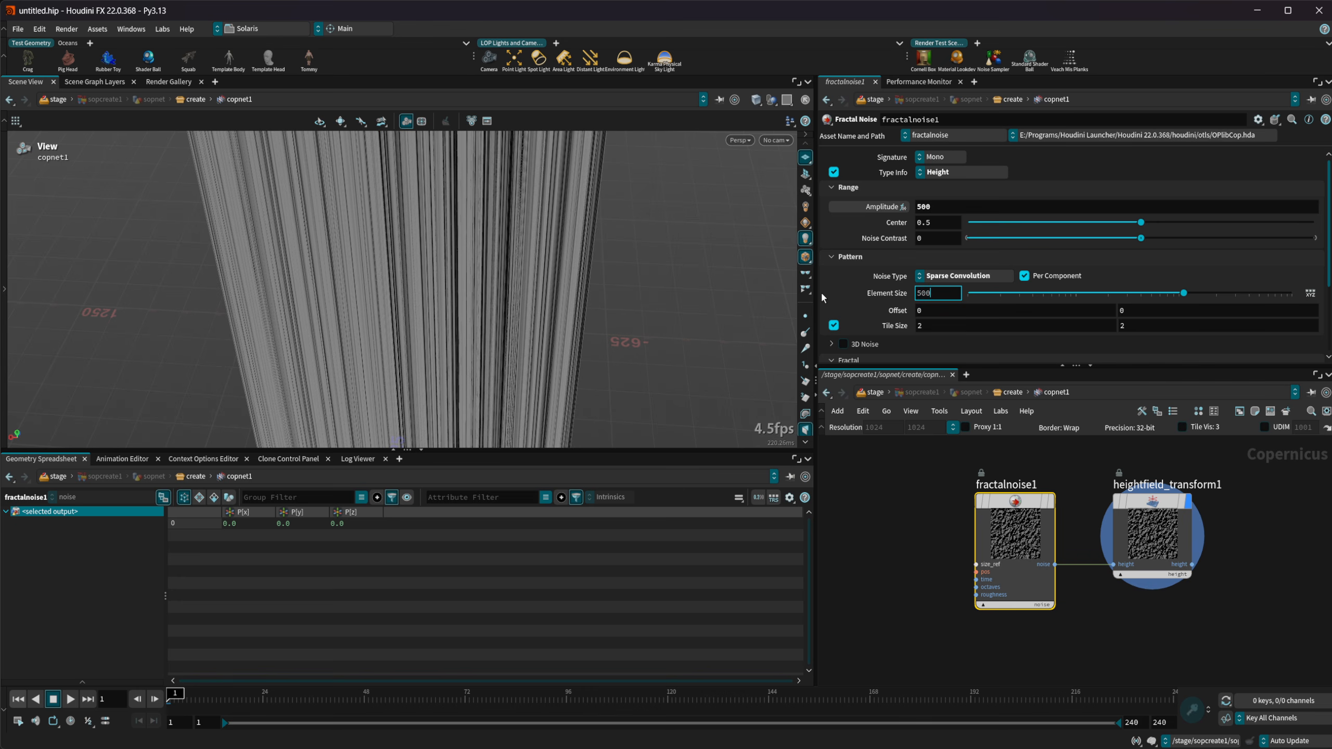
pyautogui.press('Return')
pyautogui.moveTo(449, 286); pyautogui.dragTo(450, 342)
pyautogui.moveTo(487, 321); pyautogui.dragTo(519, 209, button='middle')
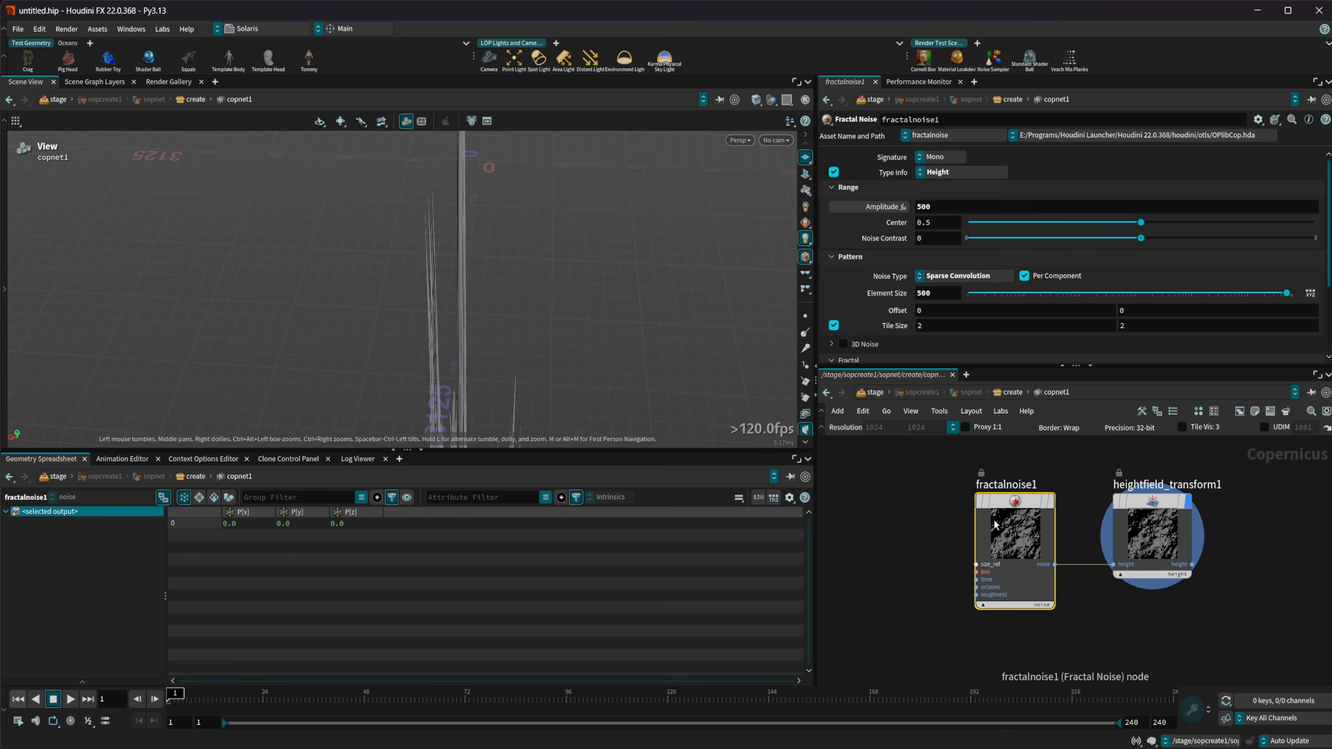
# Step: Replace fractalnoise1 with a Fractal Noise 3D node wired into heightfield_transform1's height input
pyautogui.press('Delete')
pyautogui.press('Tab')
pyautogui.write('frac')
pyautogui.press('Down')
pyautogui.press('Down')
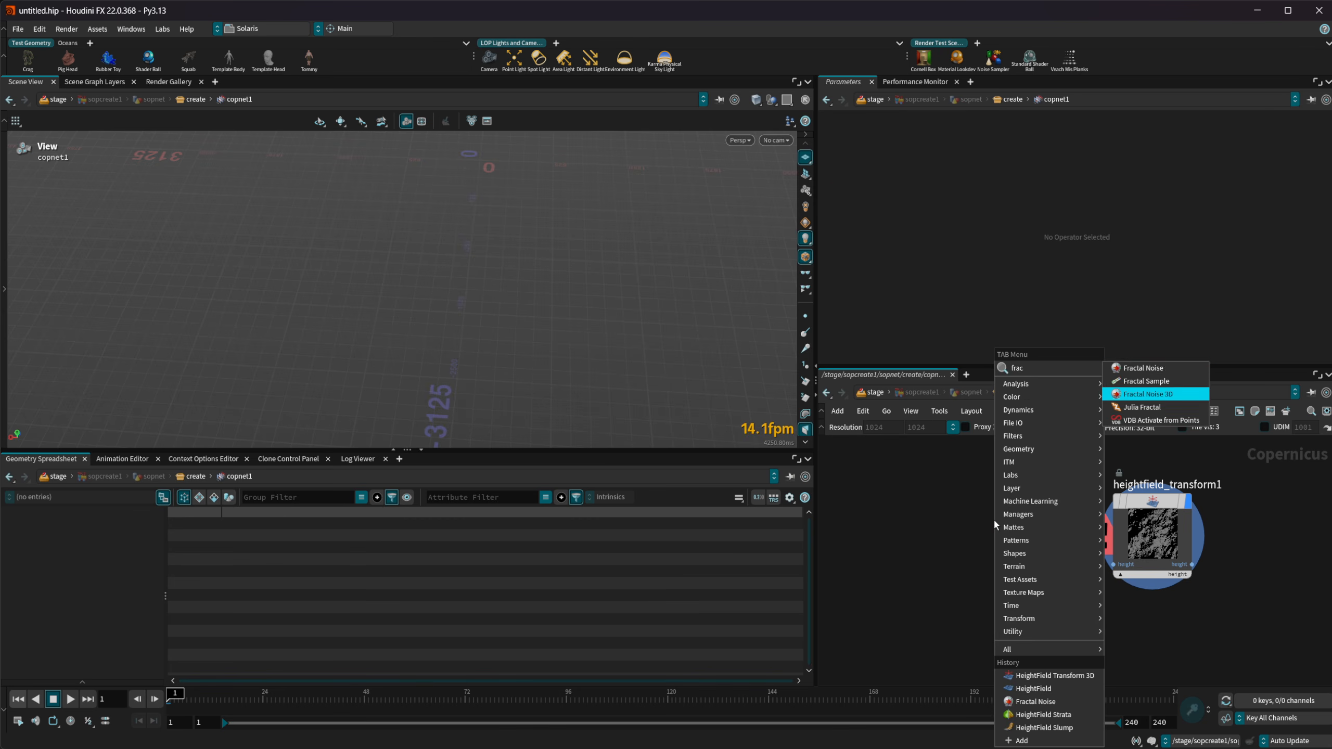
pyautogui.press('Return')
pyautogui.click(993, 520)
pyautogui.moveTo(1034, 583); pyautogui.dragTo(1113, 565)
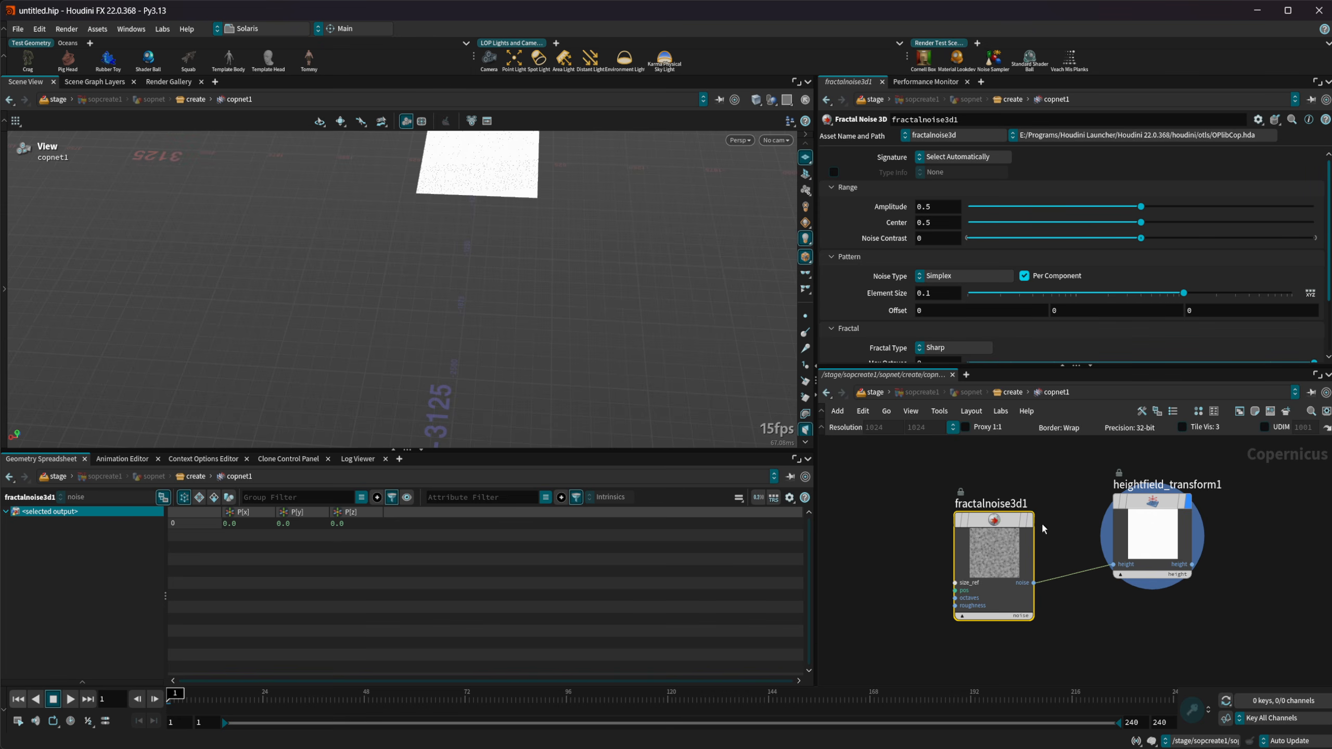
# Step: Set fractalnoise3d1's Type Info to Height and its amplitude to 500
pyautogui.click(834, 172)
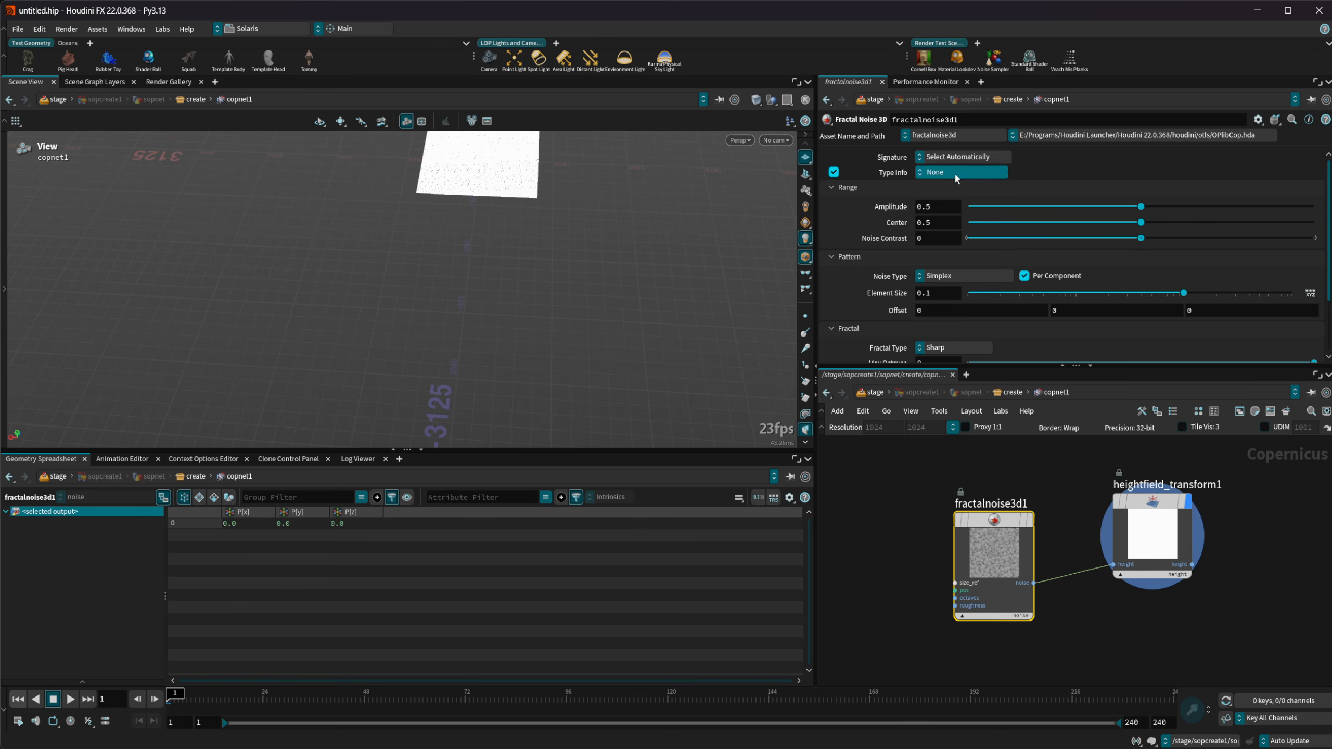
pyautogui.click(962, 172)
pyautogui.click(949, 315)
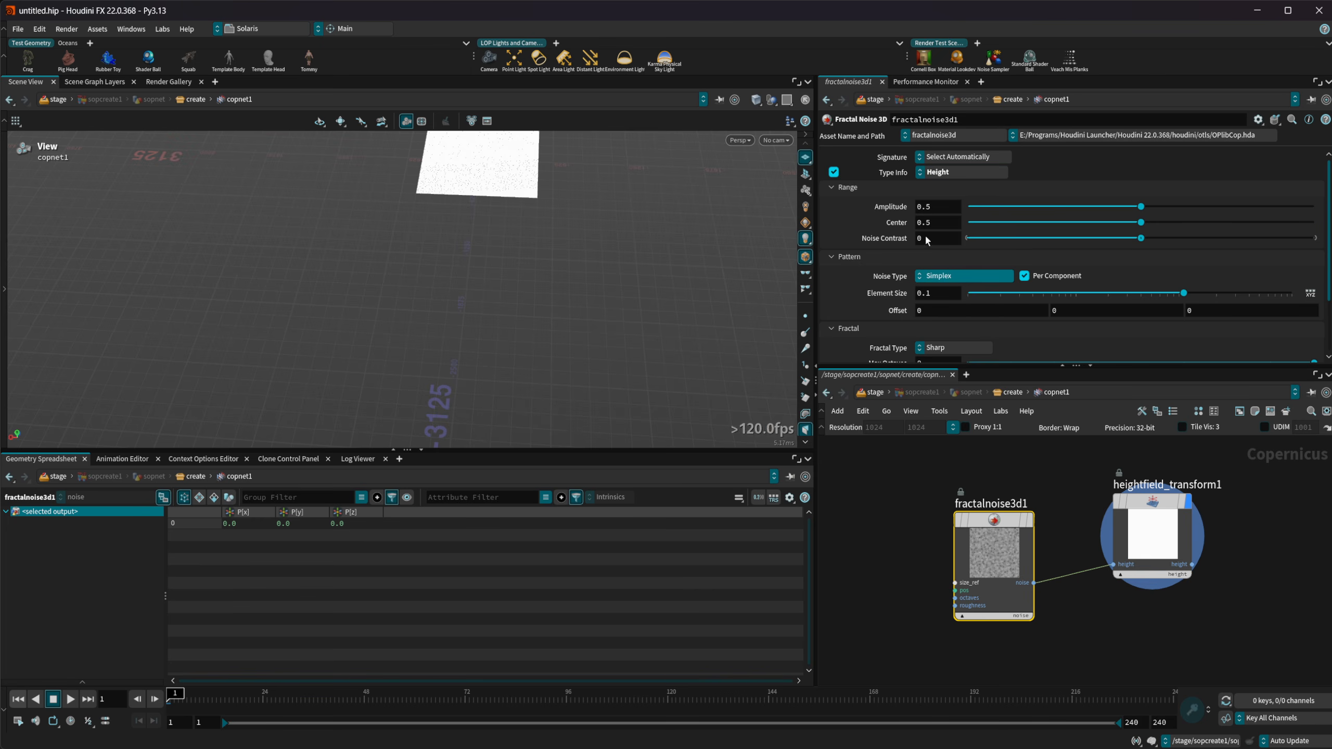
pyautogui.doubleClick(937, 206)
pyautogui.write('500')
pyautogui.press('Tab')
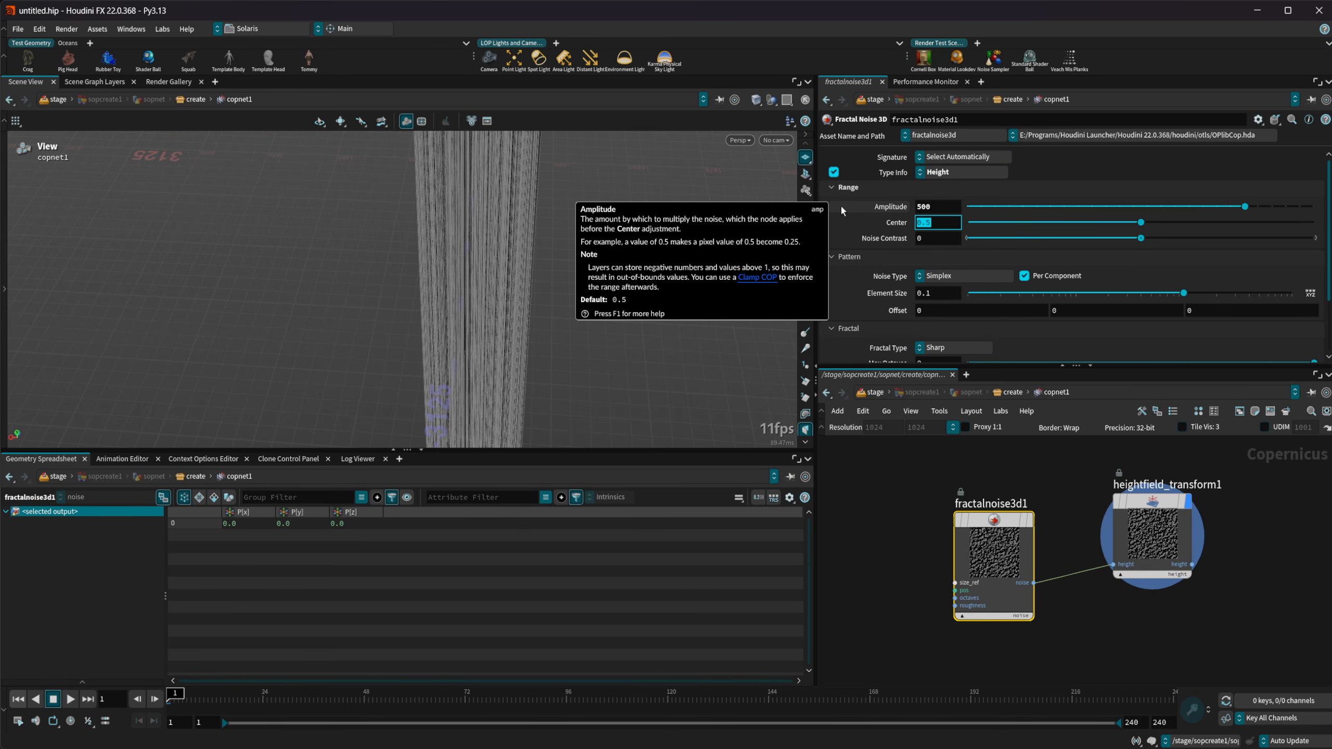
# Step: Set fractalnoise3d1's noise type to Sparse Convolution and its element size to 500
pyautogui.click(965, 275)
pyautogui.click(966, 376)
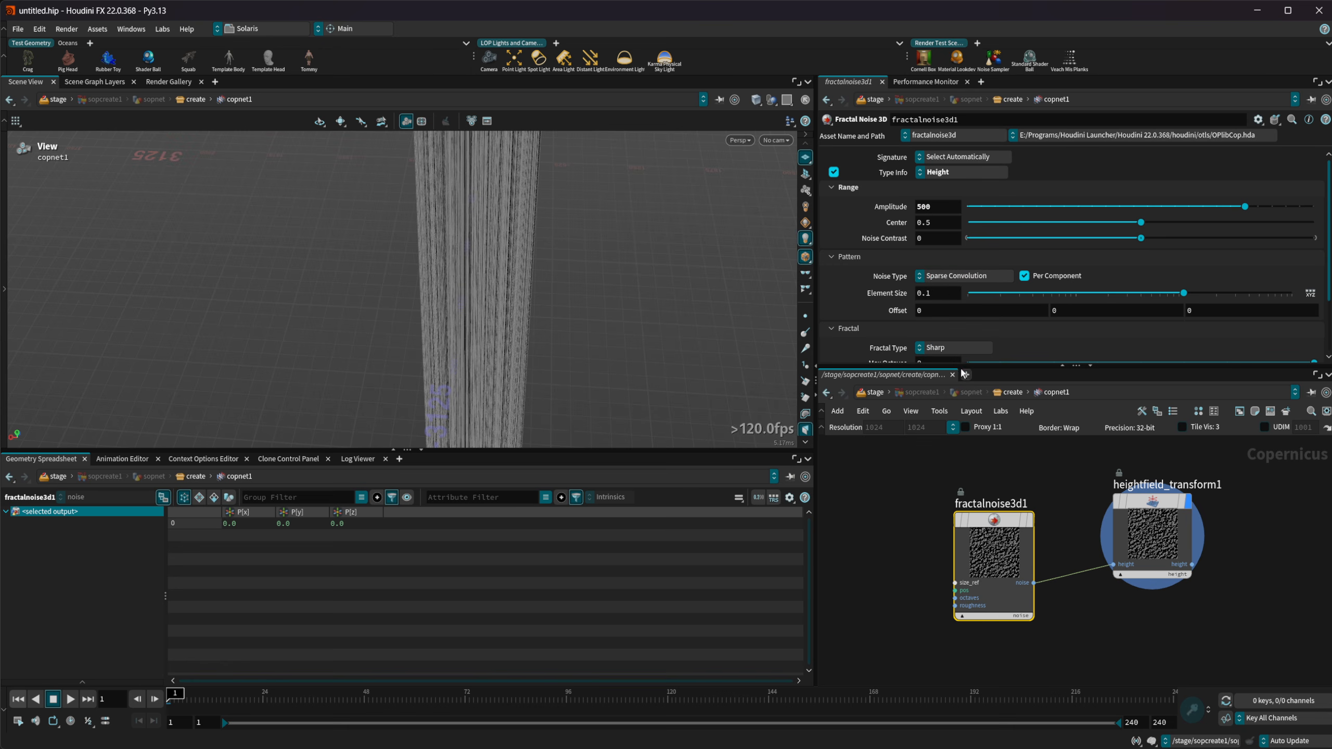
pyautogui.doubleClick(937, 293)
pyautogui.write('500')
pyautogui.press('Return')
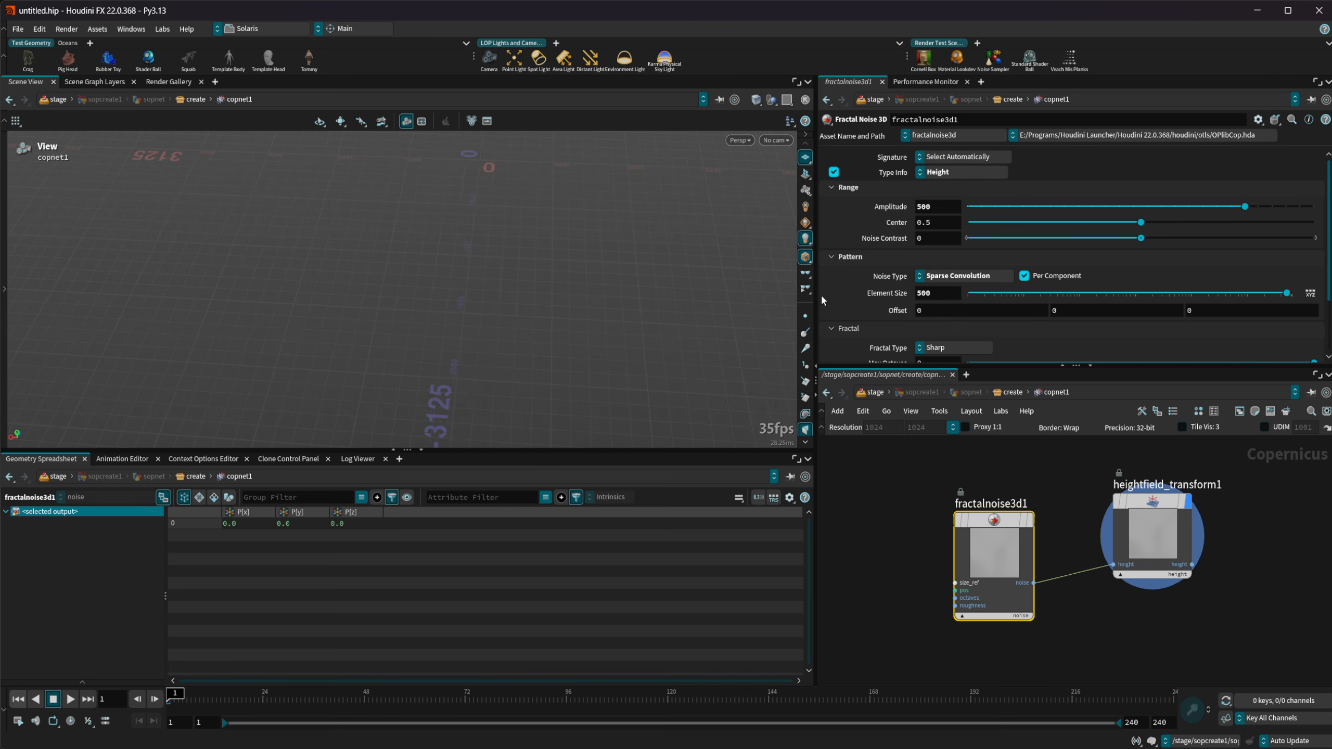
# Step: Display fractalnoise3d1, switch the display back to heightfield_transform1, and examine the framed terrain's position relative to the origin
pyautogui.click(1174, 540)
pyautogui.click(1008, 555)
pyautogui.click(1151, 534)
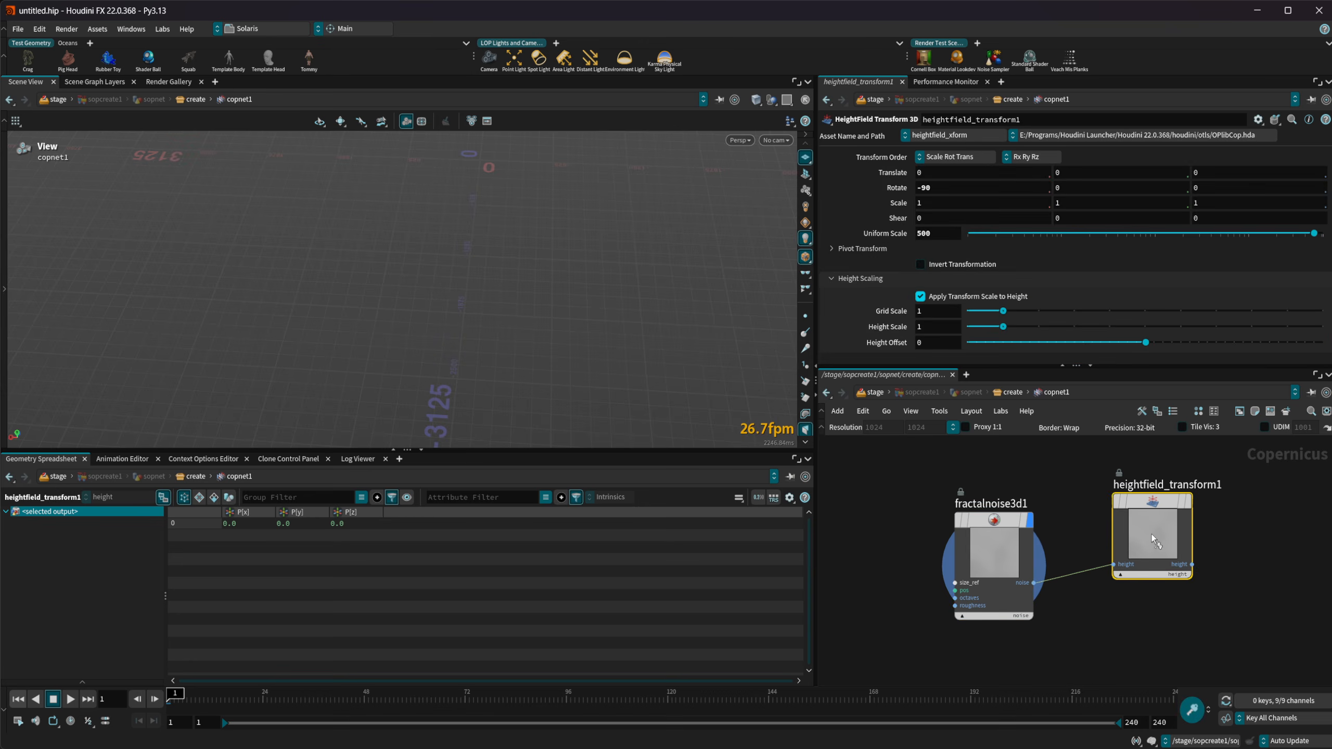
pyautogui.press('r')
pyautogui.press('f')
pyautogui.moveTo(486, 303); pyautogui.dragTo(321, 307)
pyautogui.scroll(-10, 321, 307)
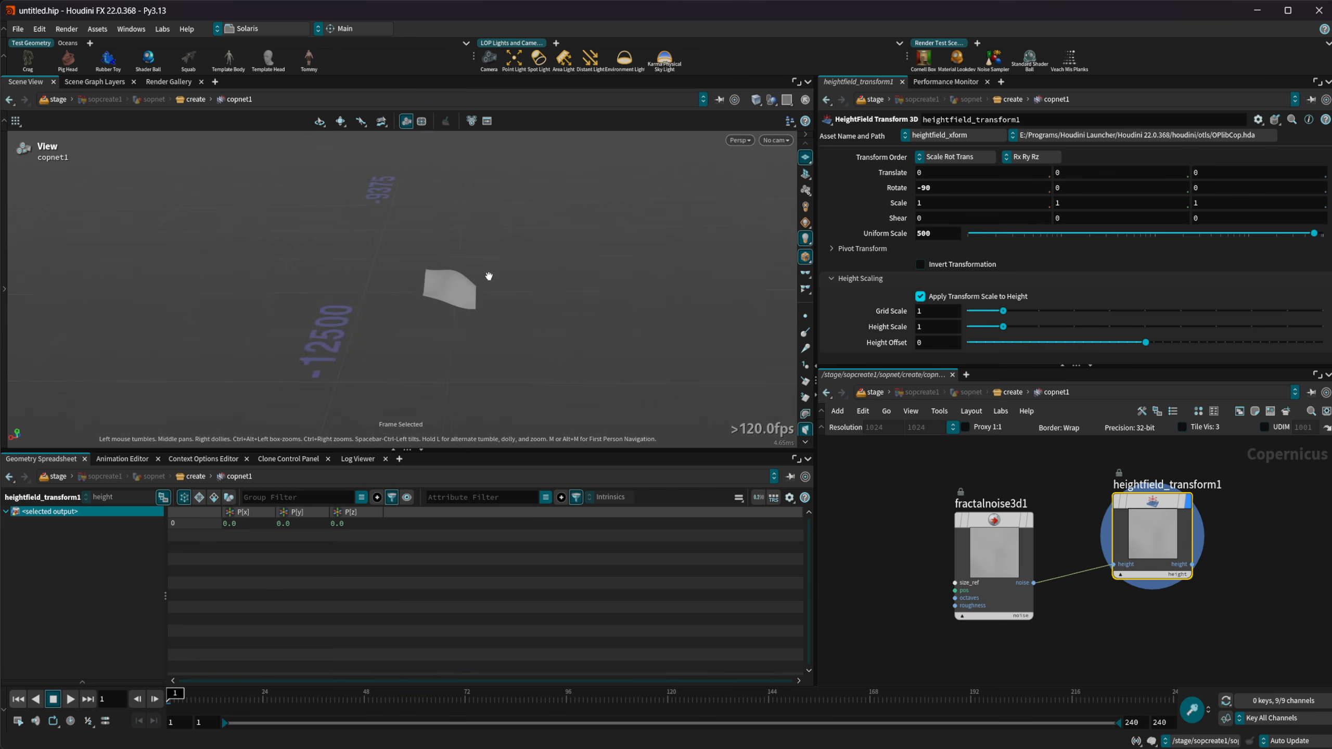
pyautogui.moveTo(490, 303); pyautogui.dragTo(637, 362)
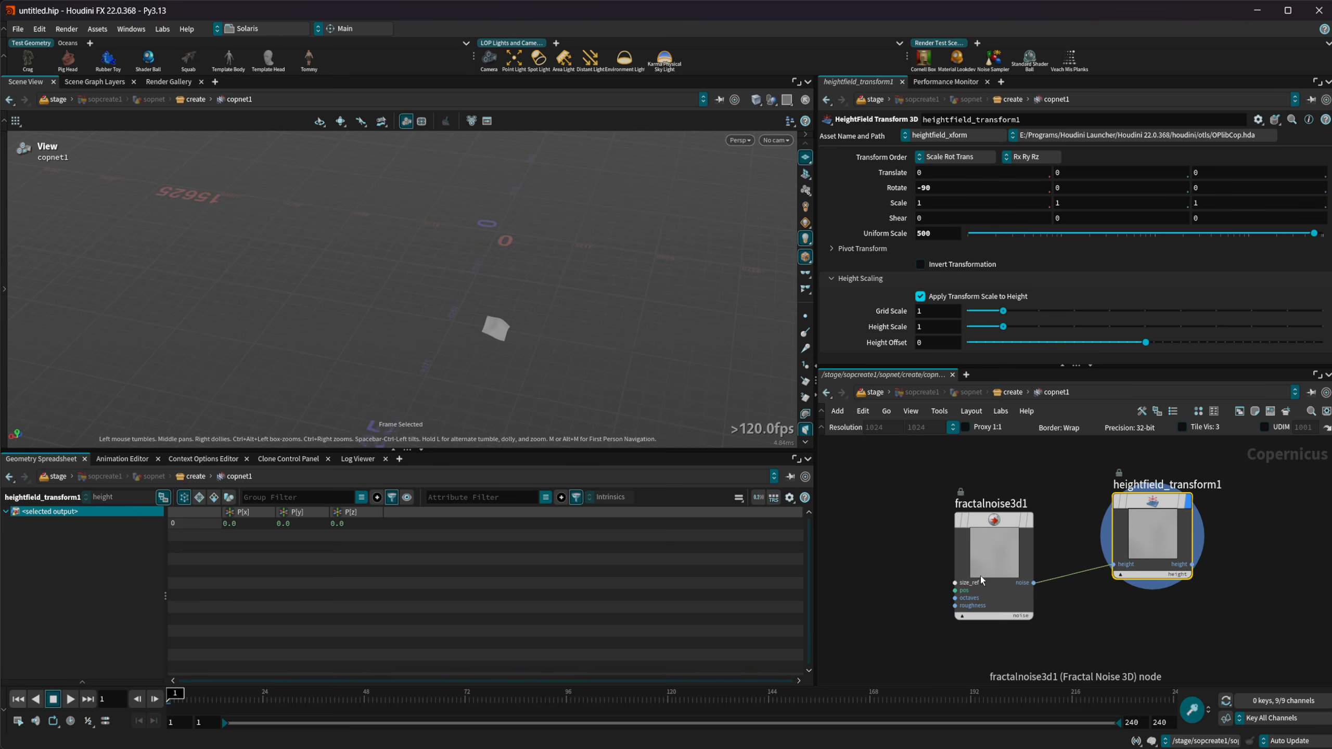
# Step: Move fractalnoise3d1 up slightly, set its Type Info to None and turn off the Type Info override
pyautogui.moveTo(981, 576); pyautogui.dragTo(984, 531)
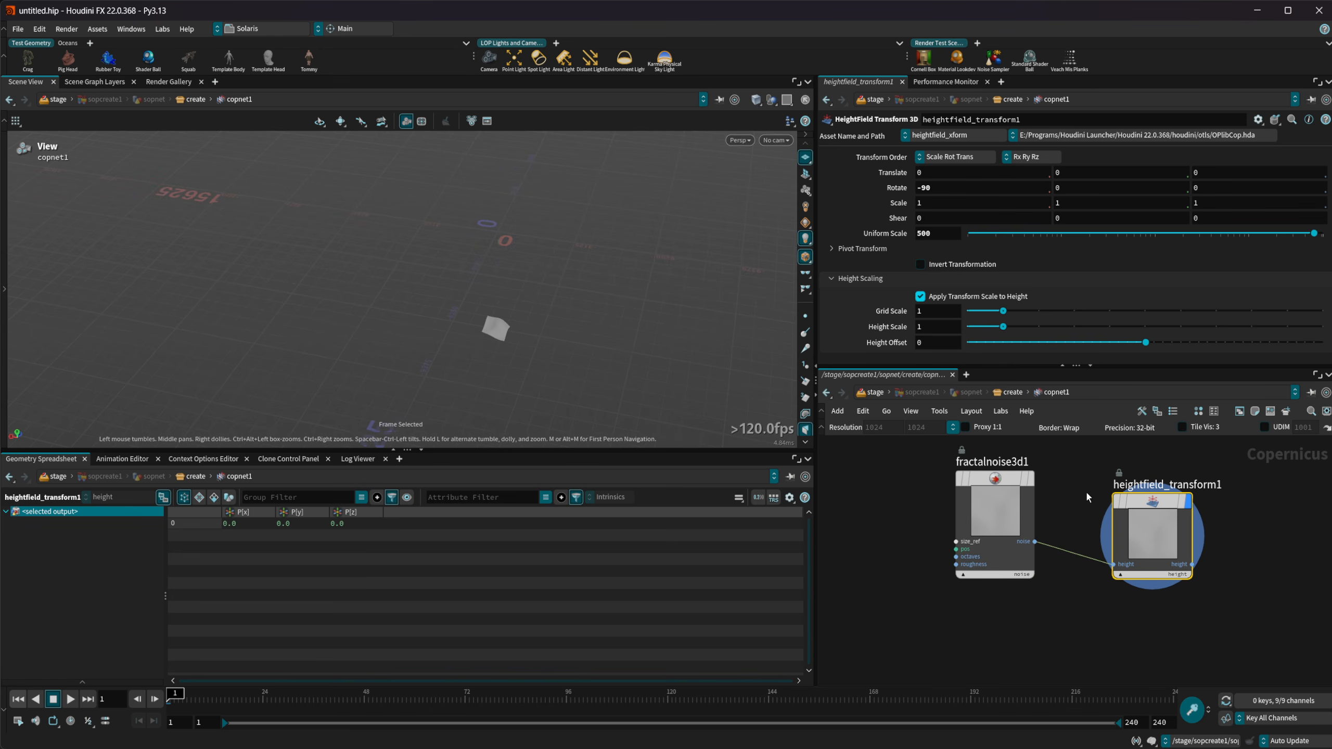
pyautogui.click(995, 512)
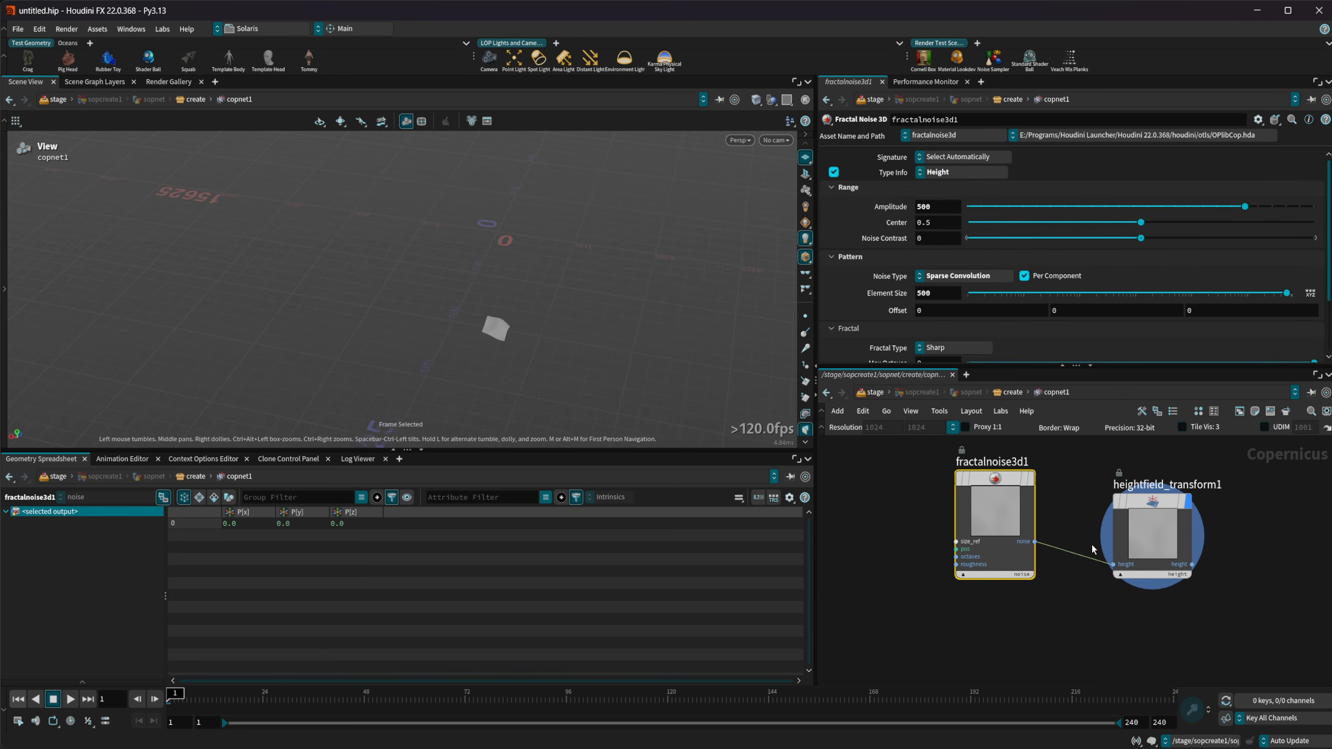
pyautogui.click(1163, 548)
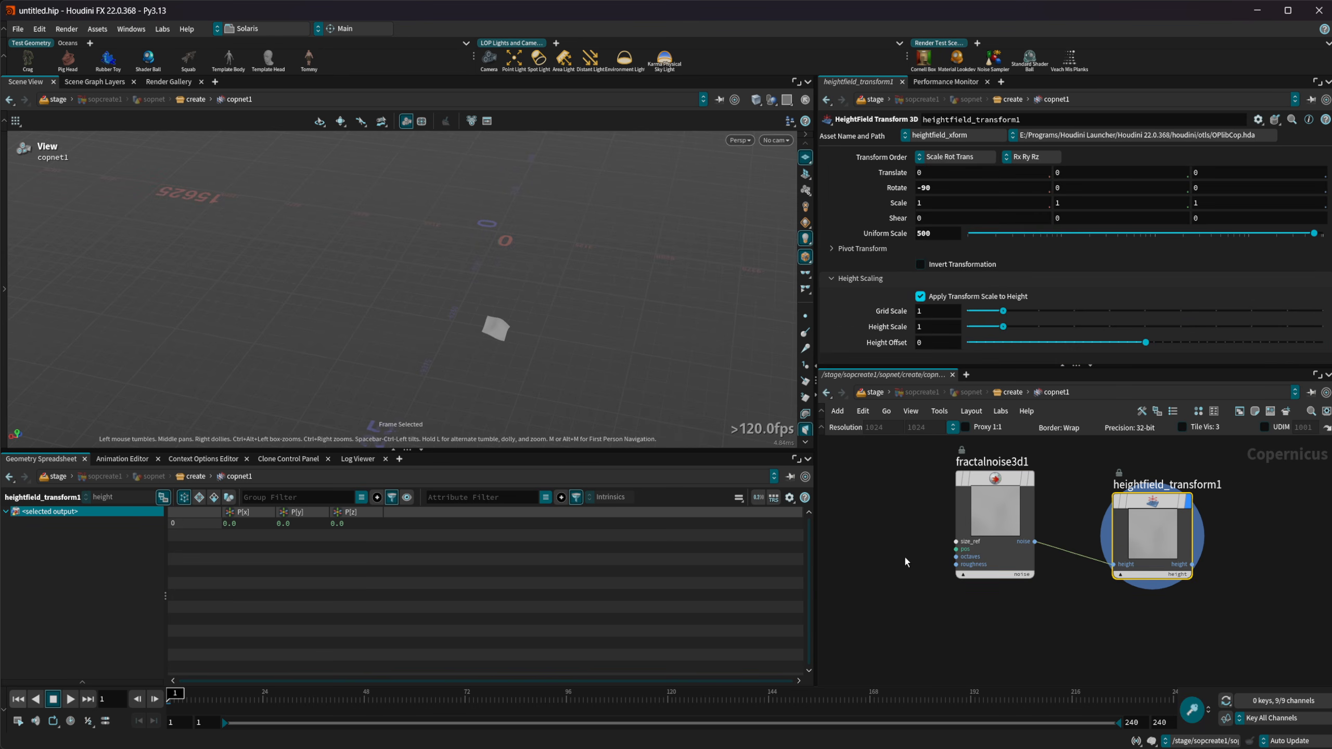
pyautogui.click(997, 493)
pyautogui.click(976, 178)
pyautogui.click(960, 170)
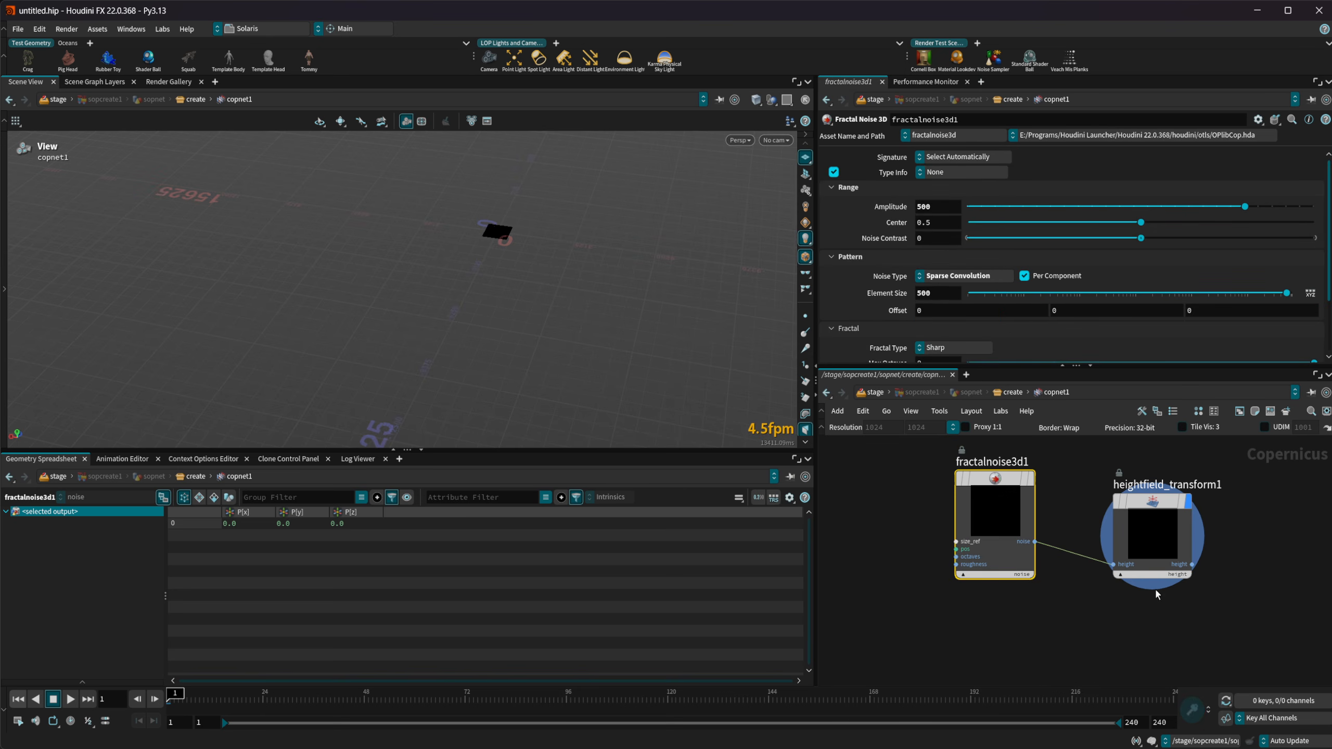
pyautogui.click(835, 173)
# Step: Move heightfield_transform1 between heightfield1 and fractalnoise3d1 in the network
pyautogui.moveTo(1137, 519); pyautogui.dragTo(858, 615)
pyautogui.moveTo(885, 499); pyautogui.dragTo(1160, 513, button='middle')
pyautogui.scroll(3, 1085, 545)
pyautogui.moveTo(1188, 681); pyautogui.dragTo(1069, 606, button='middle')
pyautogui.moveTo(1069, 606); pyautogui.dragTo(1043, 537)
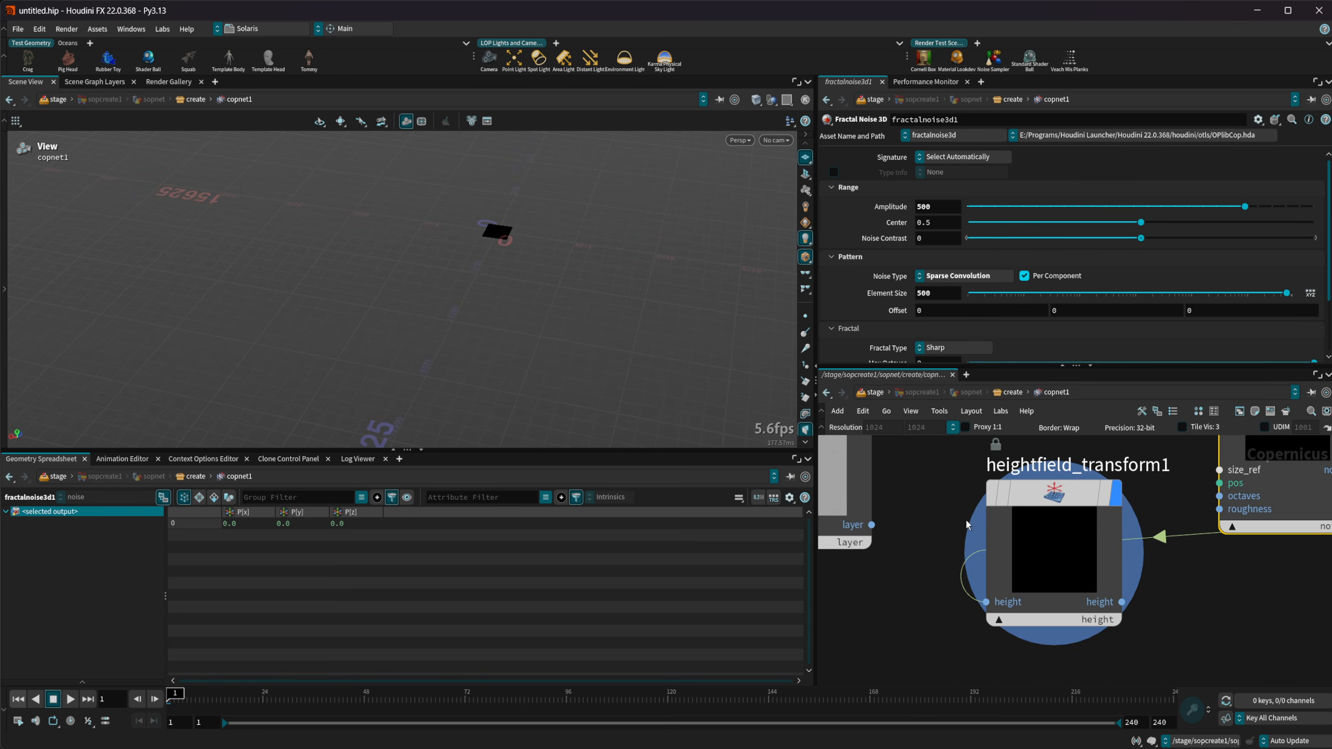
# Step: Wire heightfield1's layer output into heightfield_transform1 in place of the noise and frame the flat heightfield
pyautogui.moveTo(969, 526); pyautogui.dragTo(1057, 575, button='middle')
pyautogui.middleClick(954, 561)
pyautogui.moveTo(996, 522)
pyautogui.mouseDown(button='middle')
pyautogui.moveTo(1002, 603)
pyautogui.moveTo(980, 528)
pyautogui.mouseUp(button='middle')
pyautogui.moveTo(943, 564); pyautogui.dragTo(1058, 642)
pyautogui.moveTo(1108, 602); pyautogui.dragTo(1114, 529)
pyautogui.moveTo(1114, 529); pyautogui.dragTo(1038, 580, button='middle')
pyautogui.click(1012, 562)
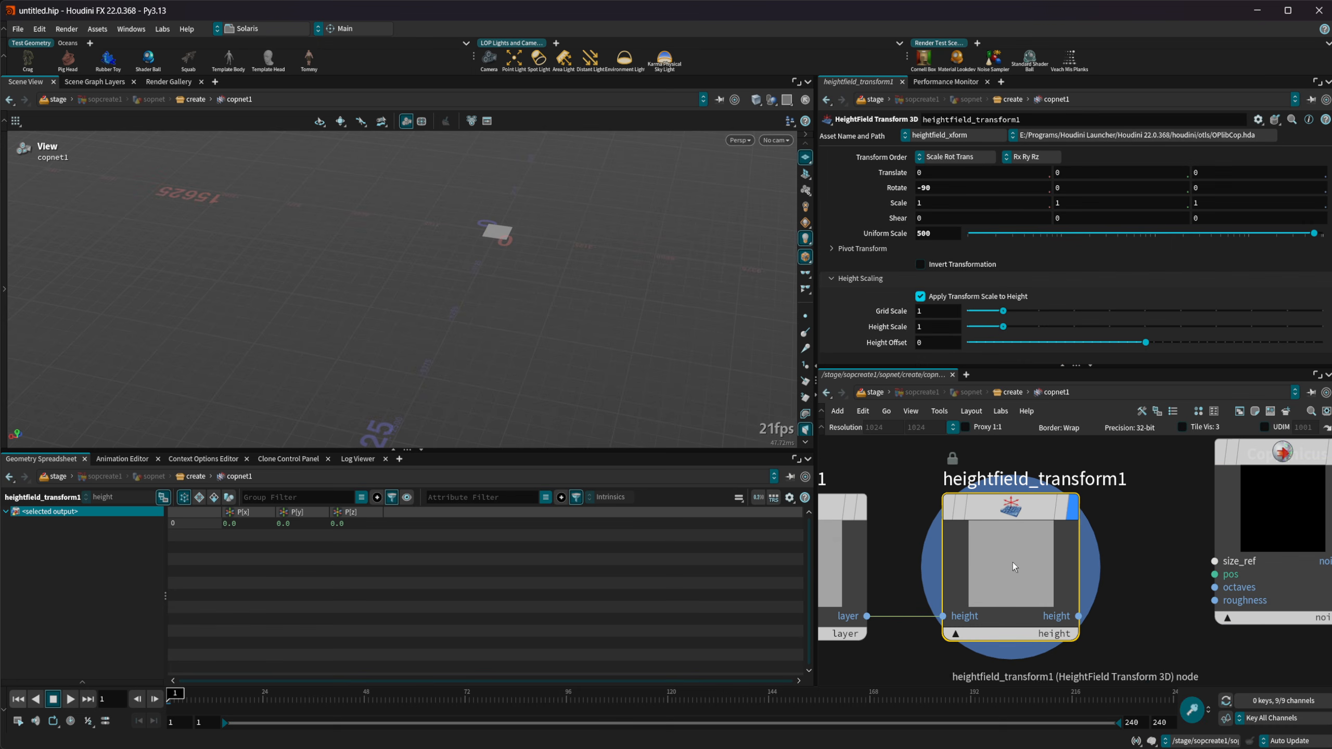
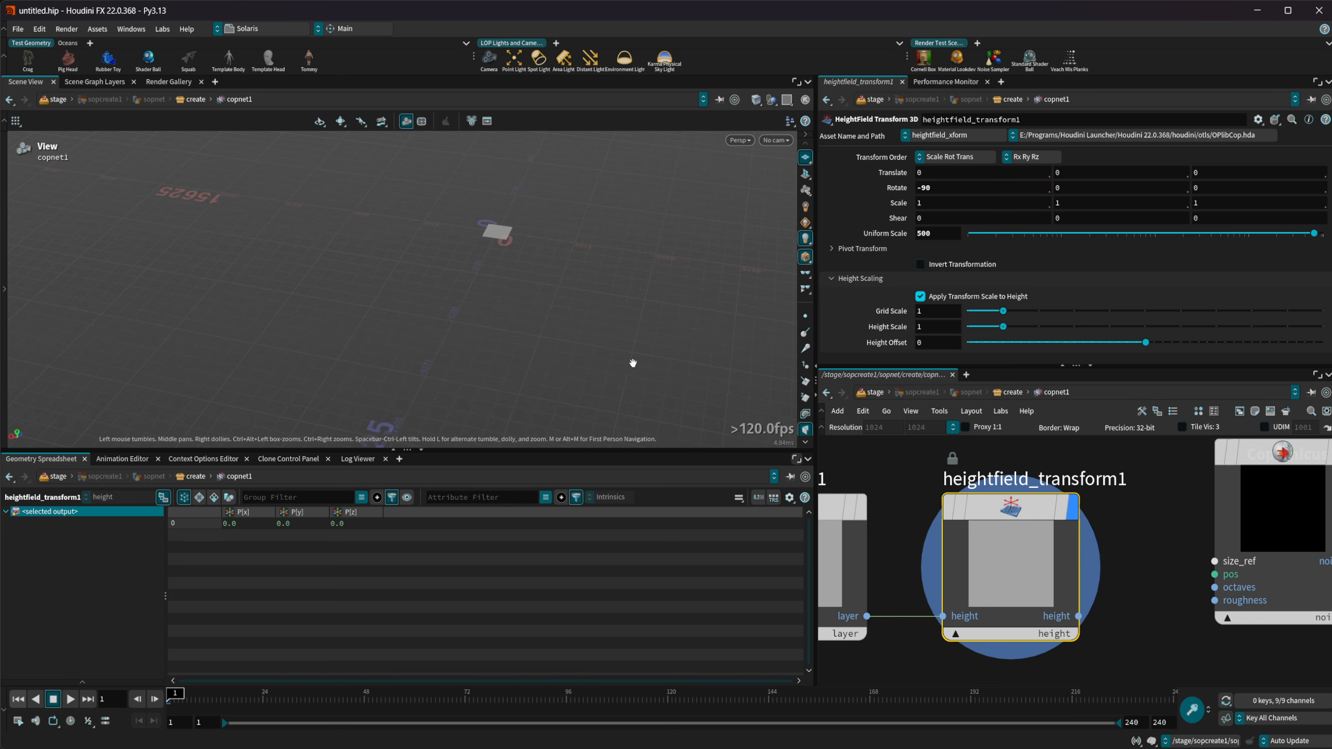
pyautogui.press('f')
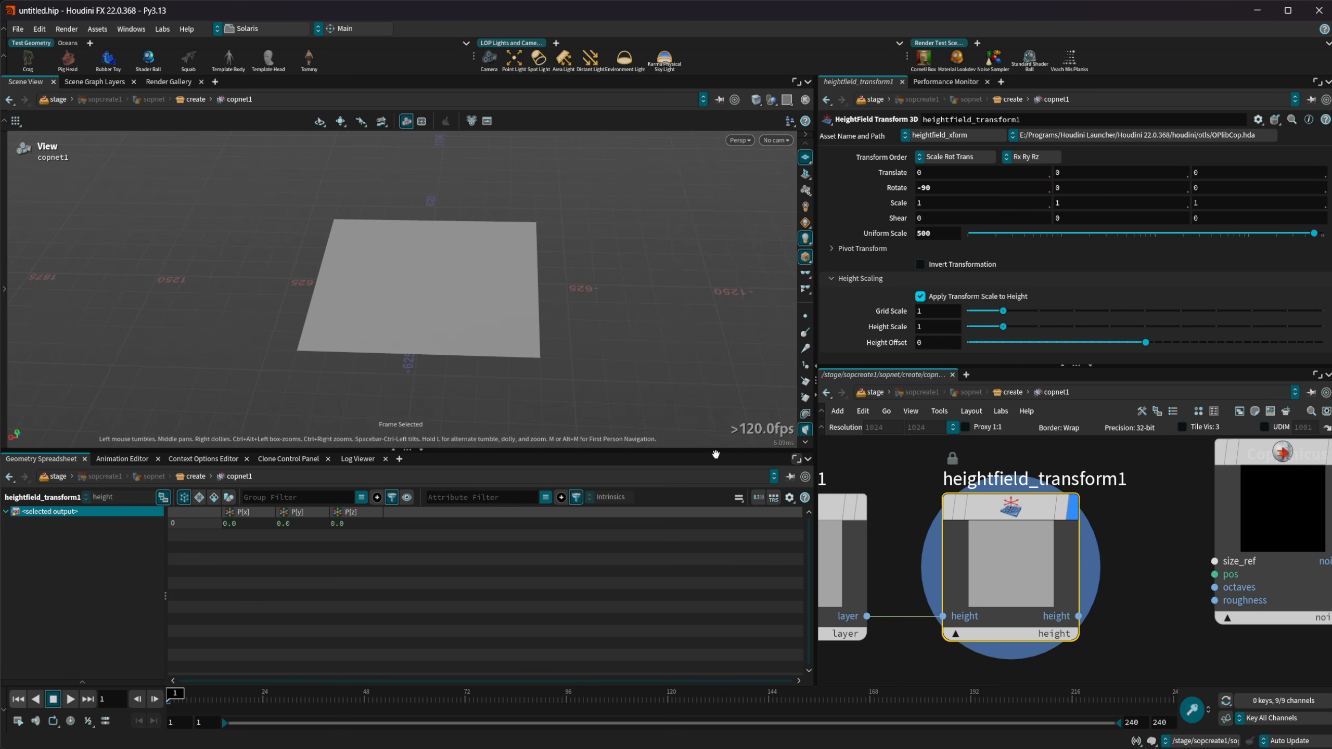
# Step: Wire heightfield_transform1's height output into fractalnoise3d1's size_ref input and display the resulting noise terrain
pyautogui.moveTo(1121, 598); pyautogui.dragTo(1013, 573, button='middle')
pyautogui.moveTo(1147, 499); pyautogui.dragTo(1130, 554)
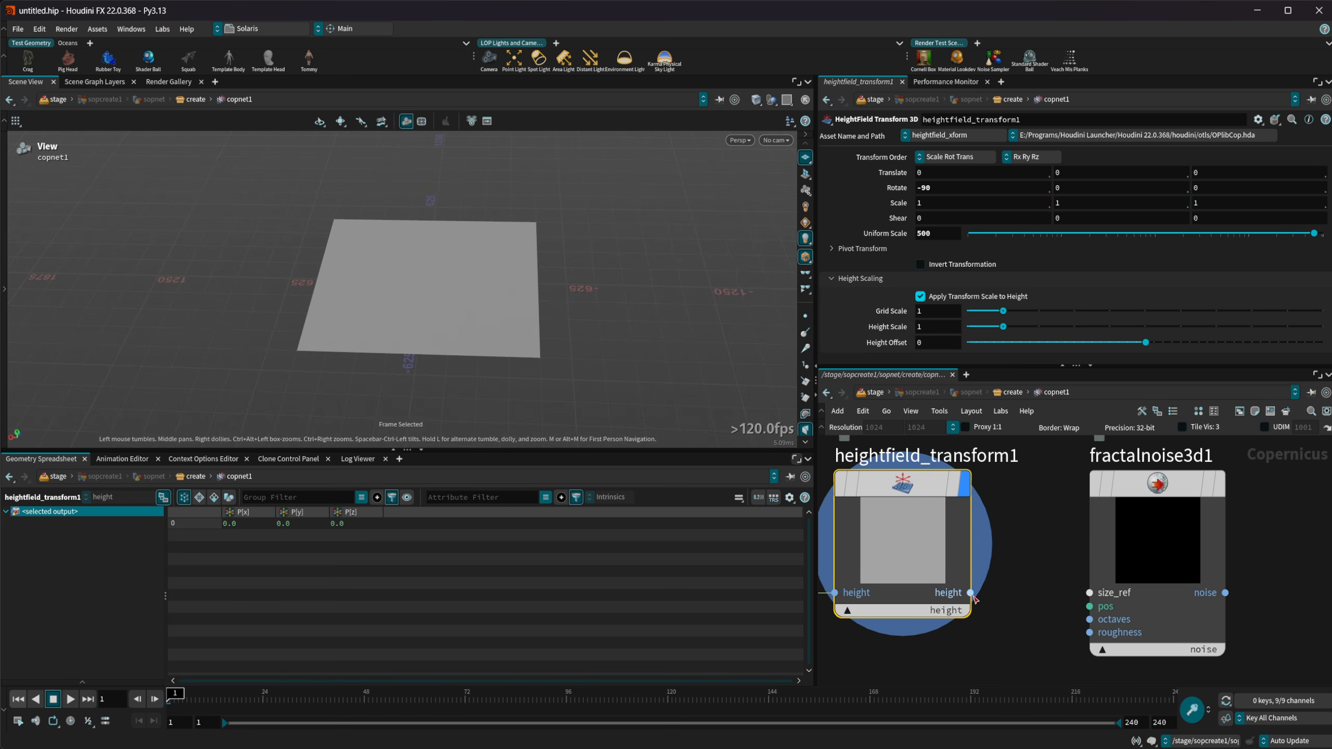
pyautogui.moveTo(970, 593); pyautogui.dragTo(1089, 592)
pyautogui.click(1154, 531)
pyautogui.press('r')
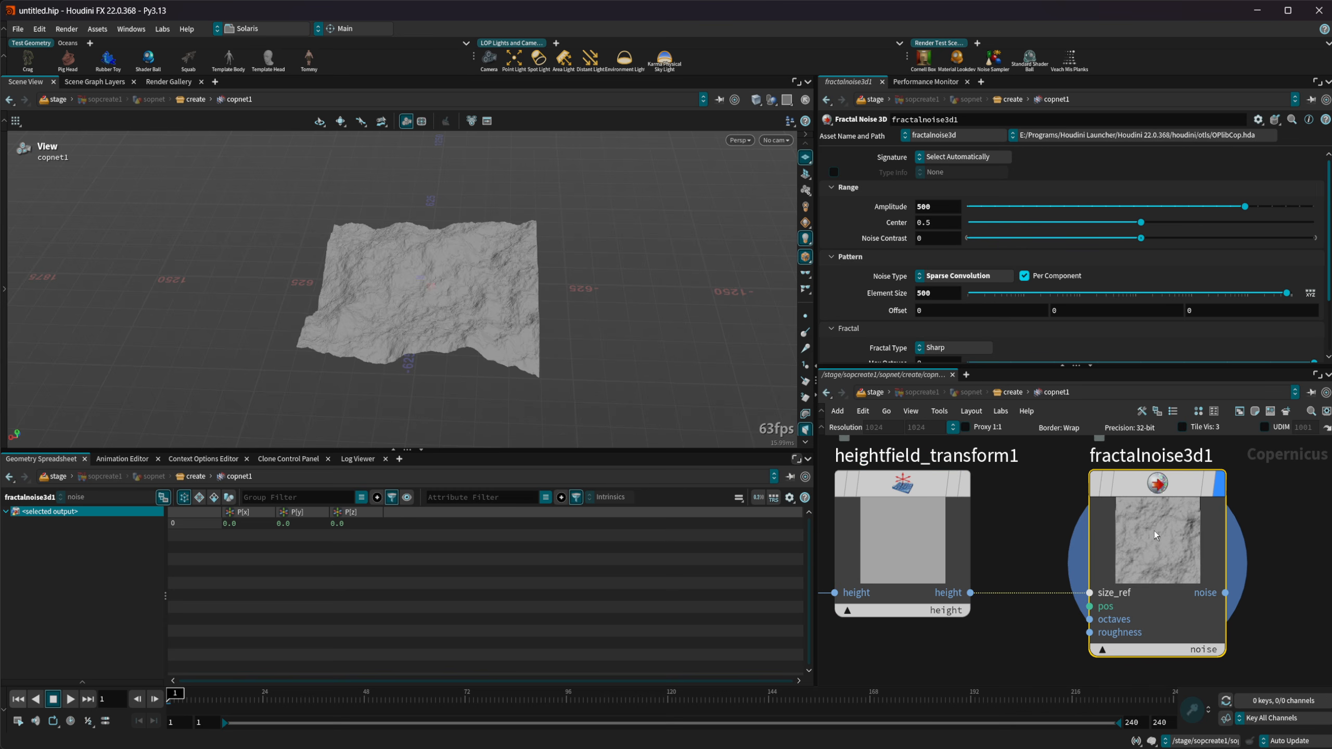
pyautogui.moveTo(437, 317); pyautogui.dragTo(538, 306)
pyautogui.scroll(5, 538, 307)
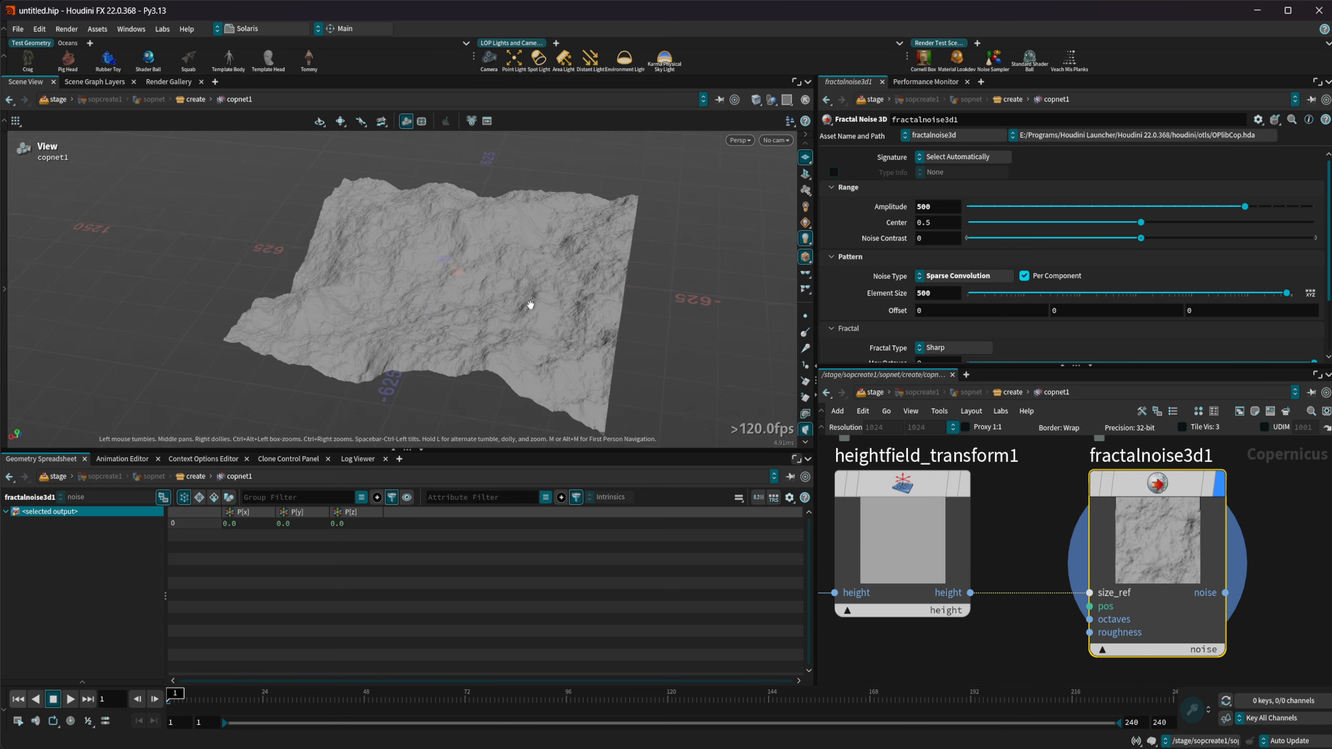
# Step: Cut the wire between heightfield_transform1 and fractalnoise3d1, and reconnect the height output to size_ref
pyautogui.moveTo(1080, 552); pyautogui.dragTo(1016, 529, button='middle')
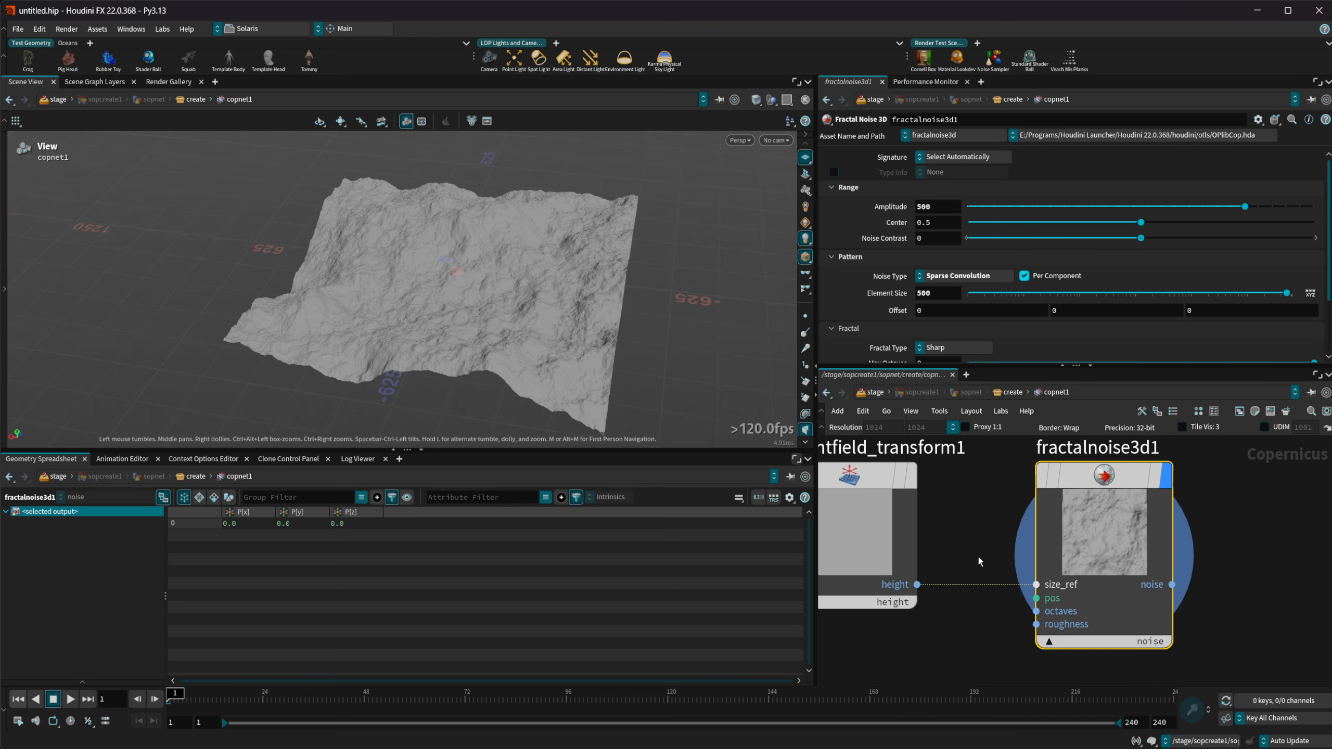
pyautogui.press('y')
pyautogui.moveTo(977, 555); pyautogui.dragTo(986, 604)
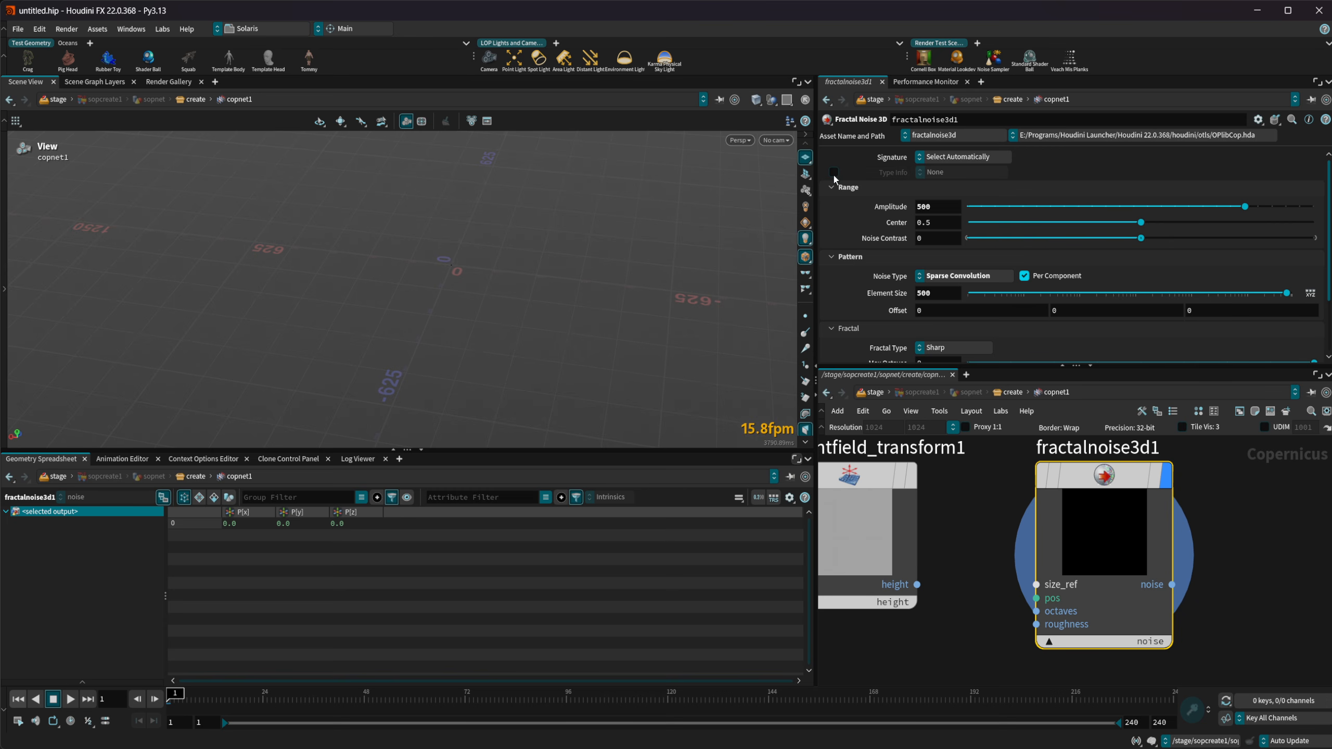
pyautogui.moveTo(916, 588); pyautogui.dragTo(1036, 585)
# Step: Duplicate fractalnoise3d1 below the original and cut the copy's size_ref connection
pyautogui.moveTo(1273, 586); pyautogui.dragTo(1066, 458, button='middle')
pyautogui.scroll(-2, 1066, 457)
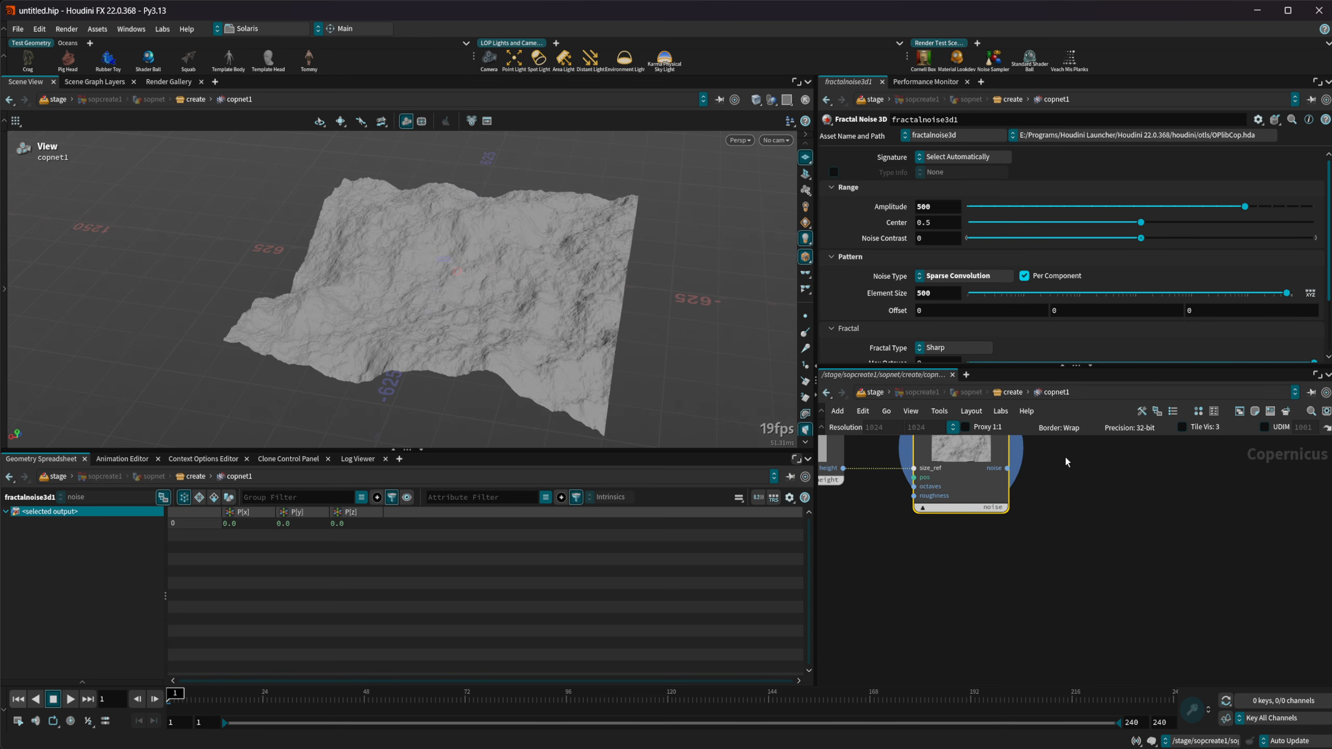
pyautogui.keyDown('alt'); pyautogui.moveTo(987, 472); pyautogui.dragTo(980, 614); pyautogui.keyUp('alt')
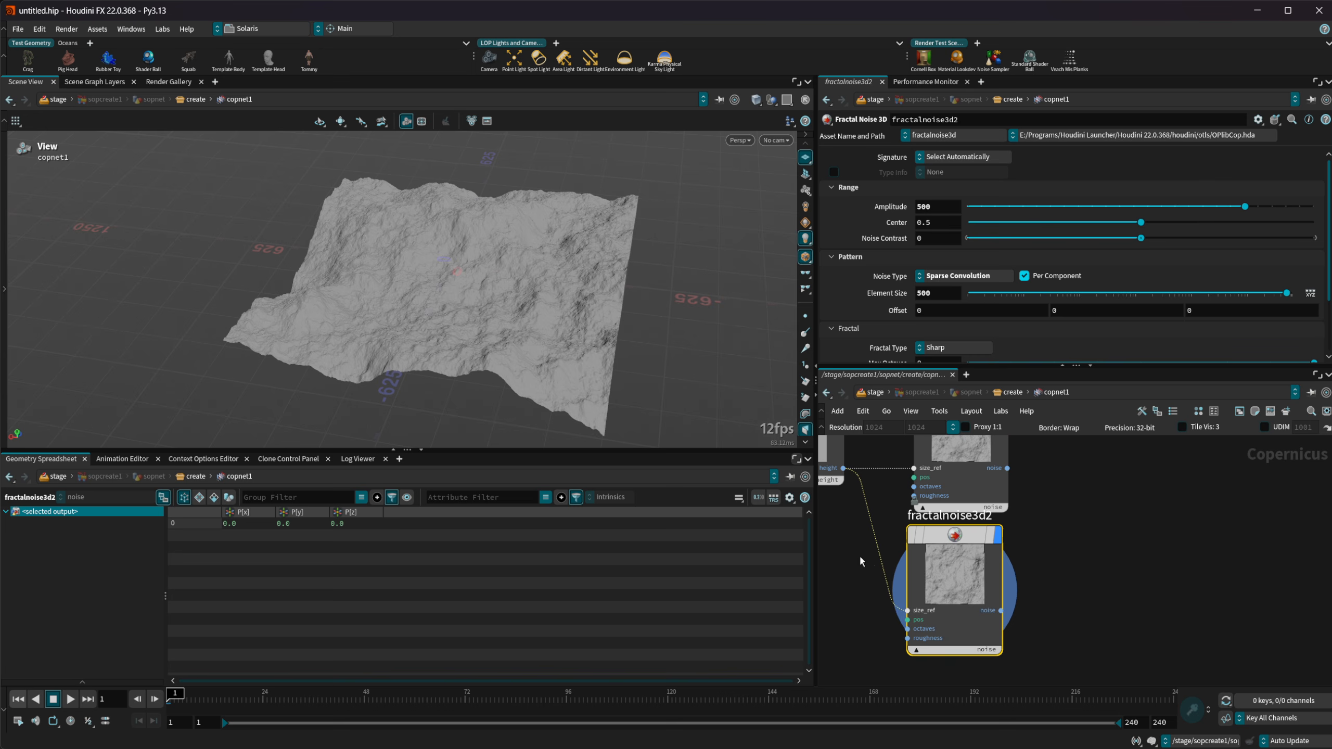
pyautogui.press('y')
pyautogui.moveTo(860, 558); pyautogui.dragTo(904, 534)
# Step: Enable the Type Info override on fractalnoise3d2, set it to Height, and frame the noise surface
pyautogui.click(834, 172)
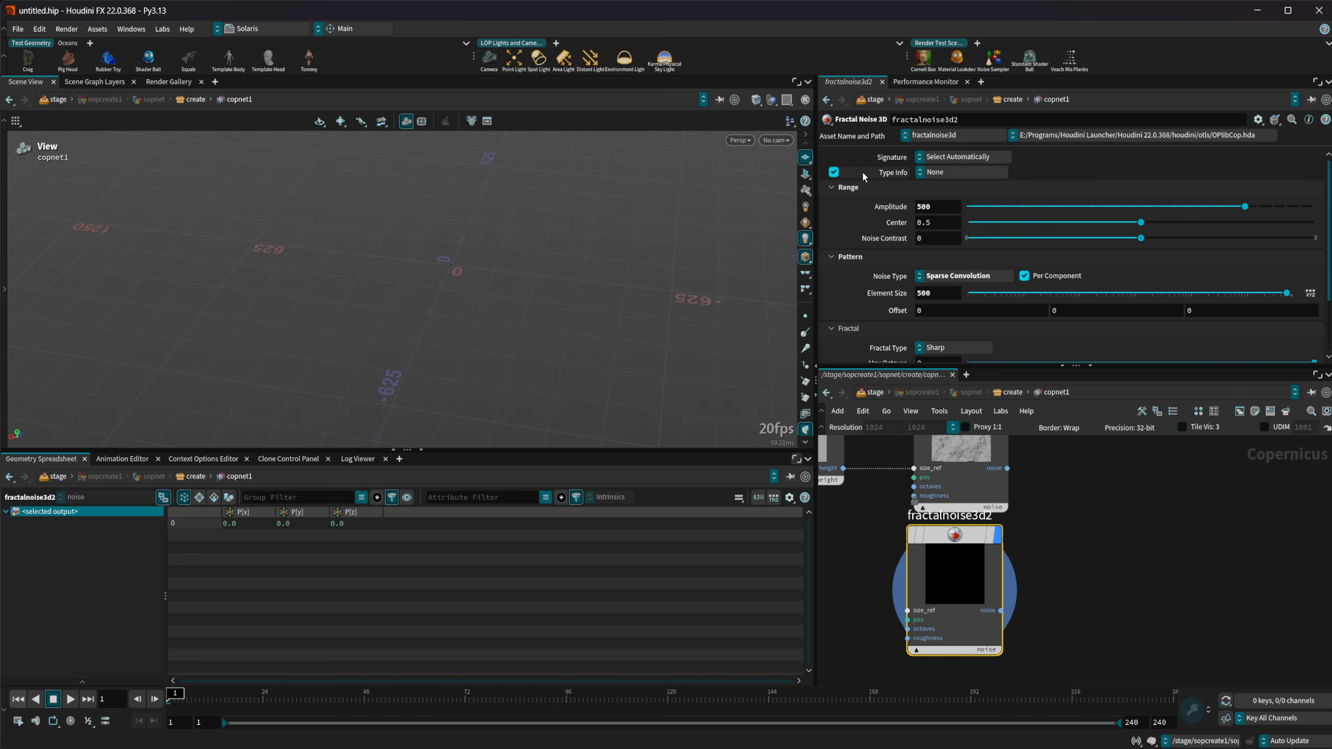
pyautogui.click(962, 172)
pyautogui.click(959, 315)
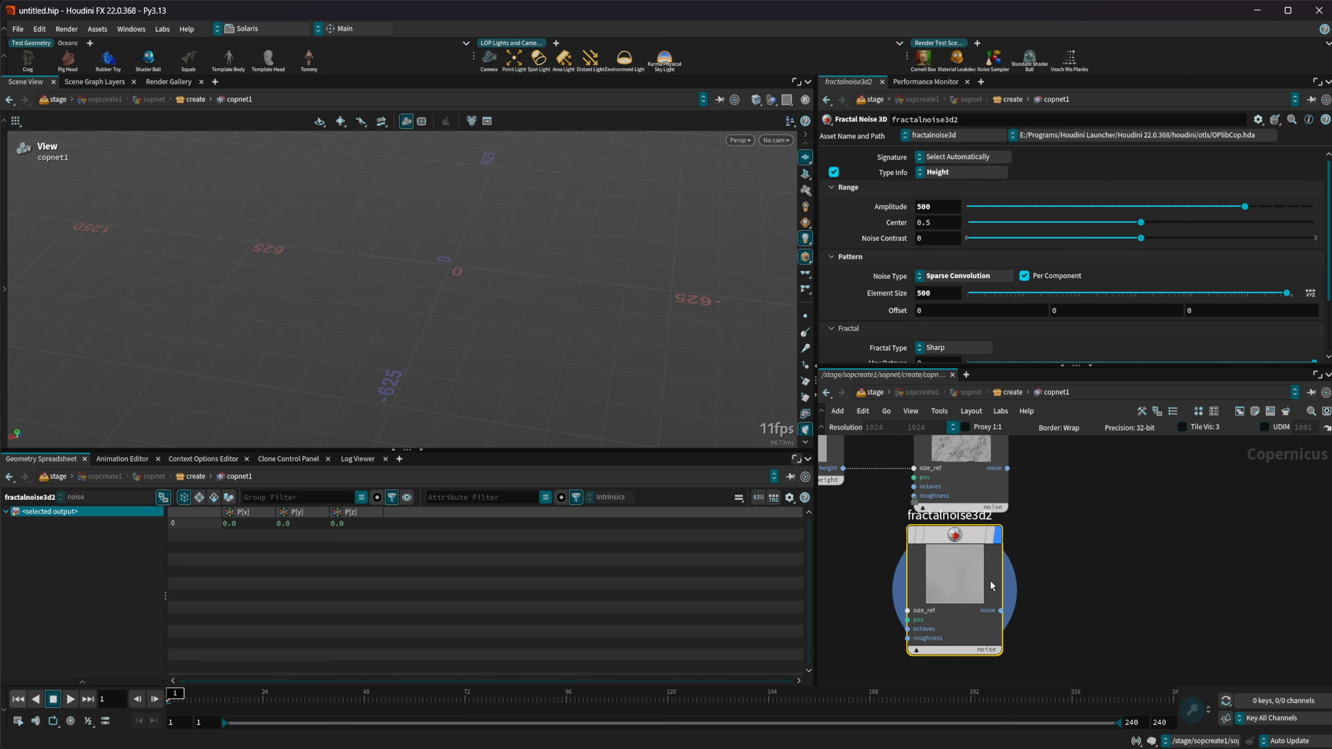
pyautogui.press('f')
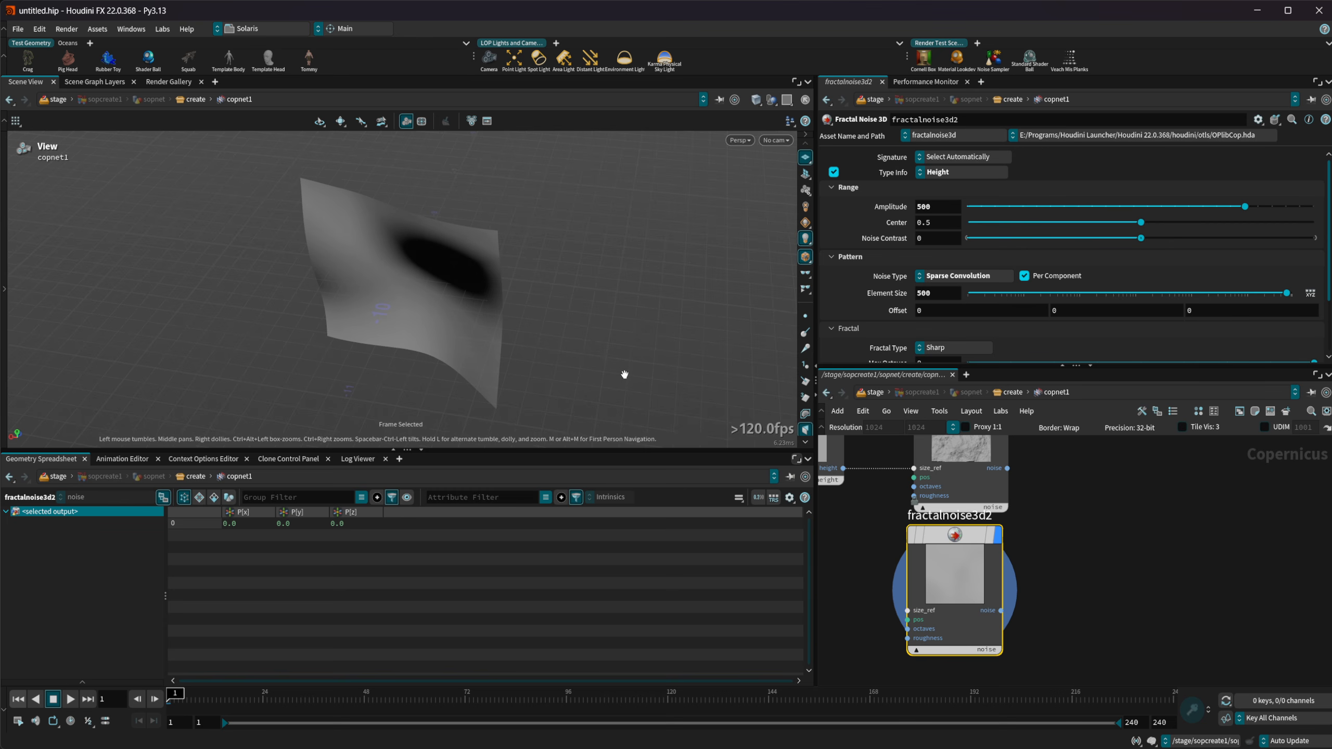
# Step: Add a HeightField Transform 3D node after fractalnoise3d2, wire the noise output into it and display it
pyautogui.press('Tab')
pyautogui.write('hf t')
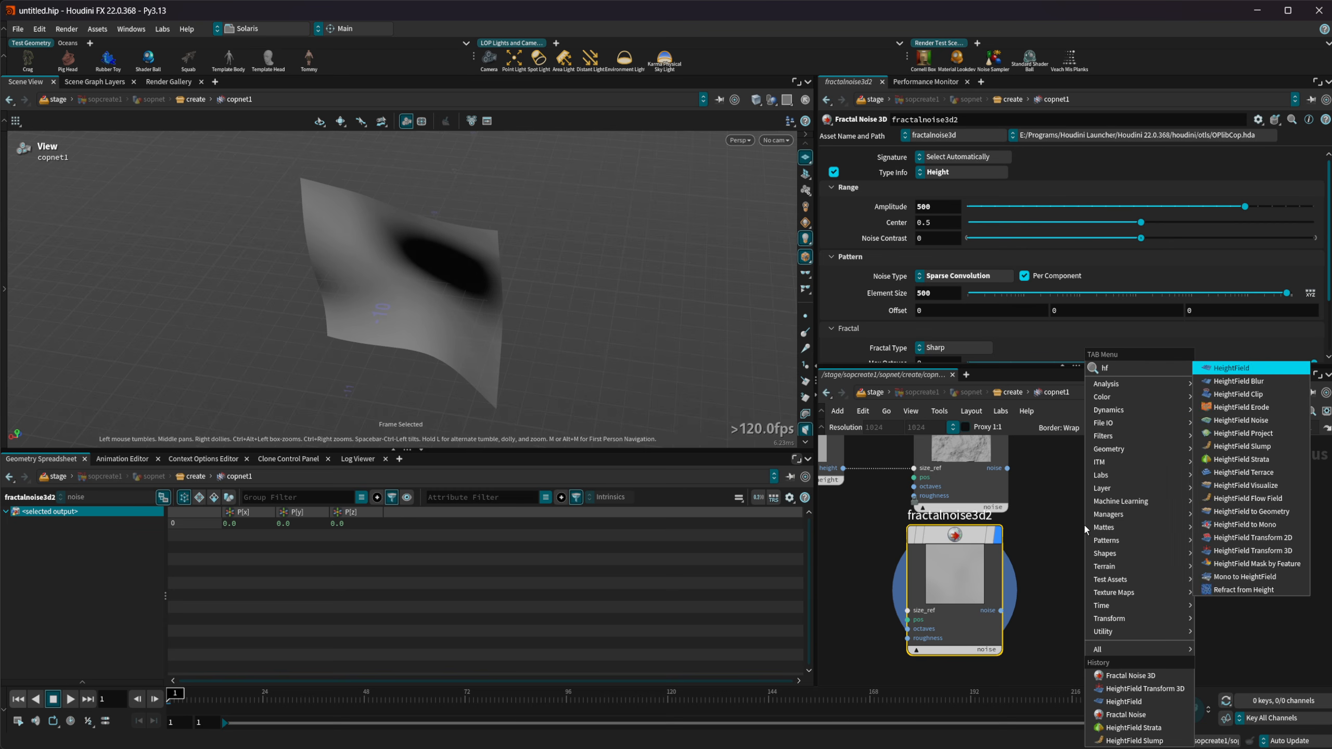
pyautogui.press('Up')
pyautogui.press('Up')
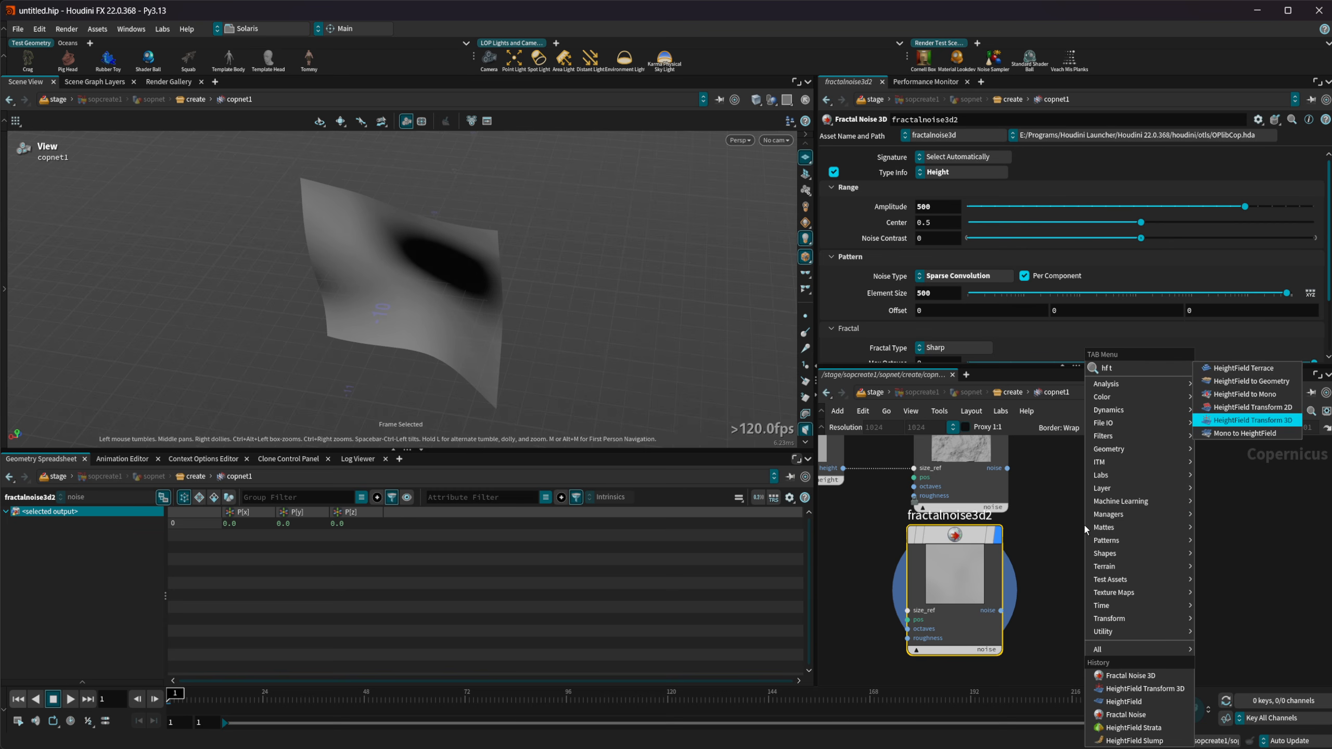
pyautogui.press('Return')
pyautogui.click(1084, 571)
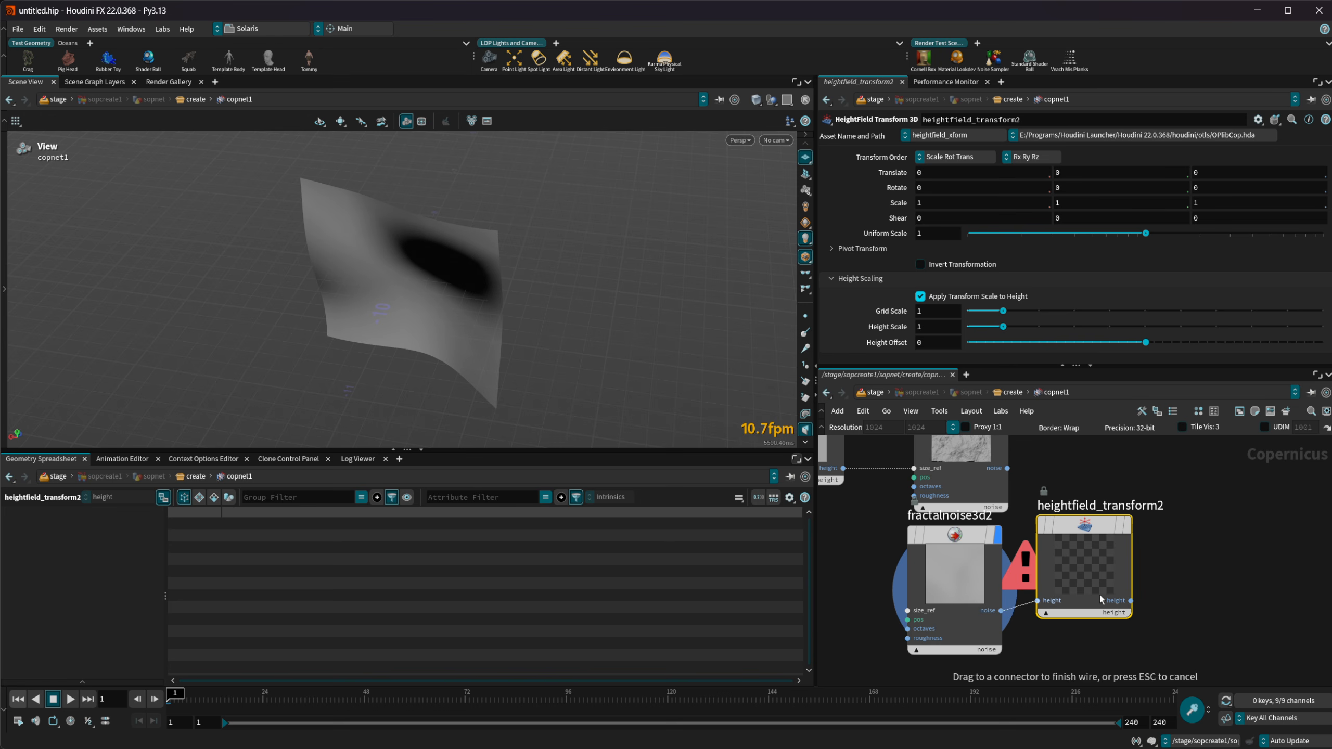
pyautogui.moveTo(1093, 597); pyautogui.dragTo(1117, 626)
pyautogui.moveTo(1001, 611); pyautogui.dragTo(1100, 567)
# Step: Set the first Rotate value of heightfield_transform2 to -90
pyautogui.click(932, 189)
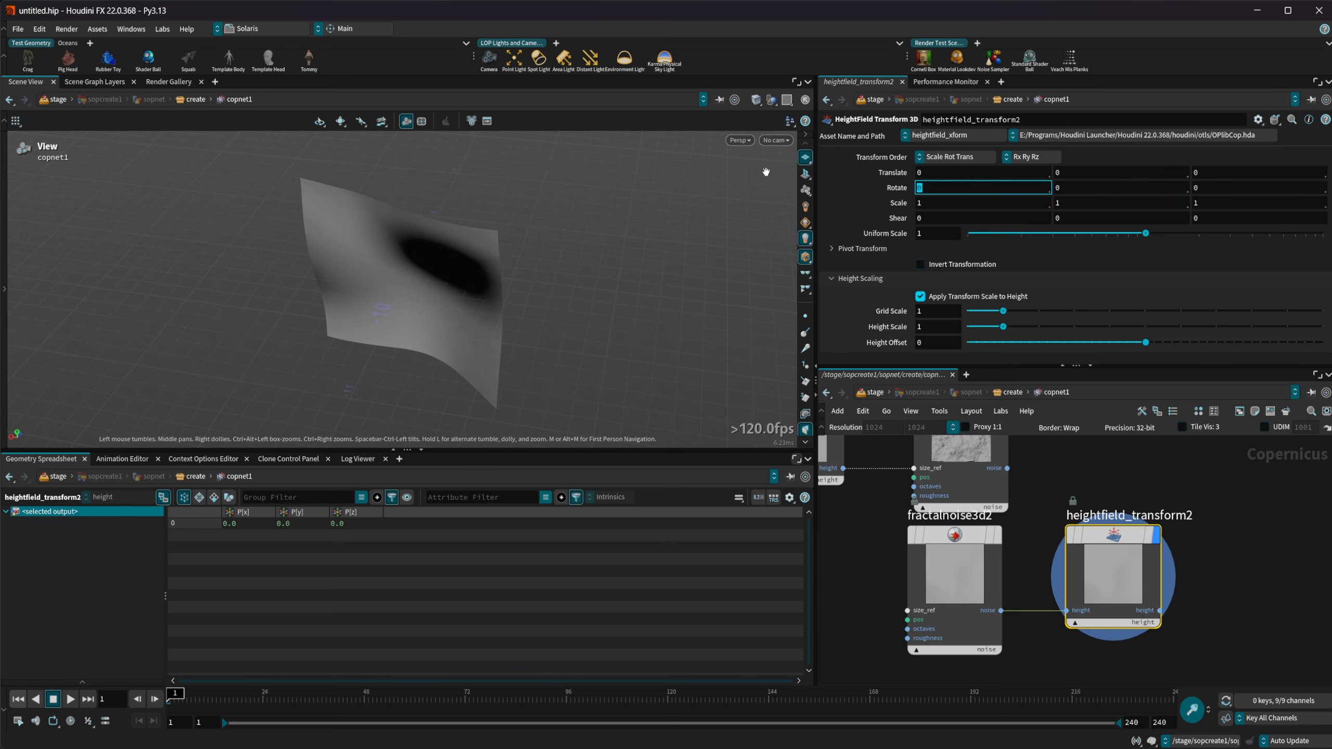
pyautogui.press('Return')
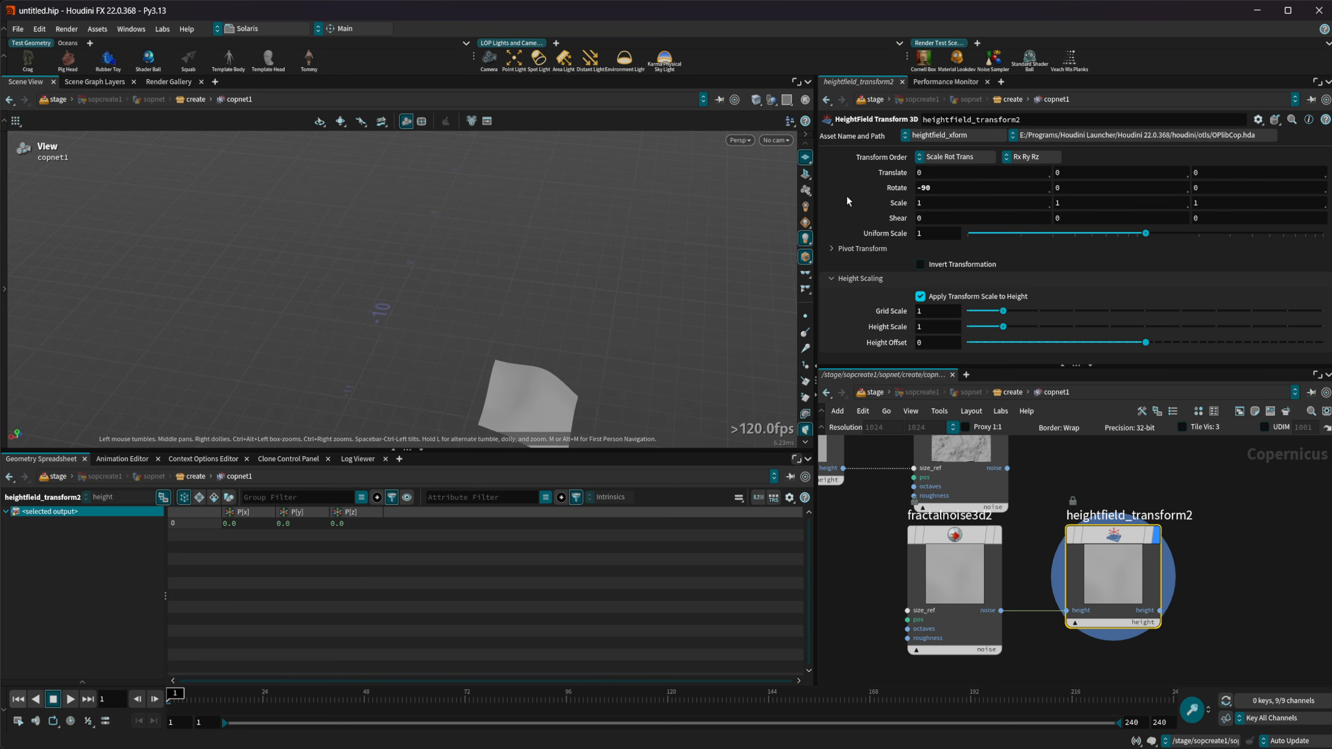
pyautogui.moveTo(570, 335)
pyautogui.mouseDown()
pyautogui.moveTo(472, 367)
pyautogui.moveTo(550, 411)
pyautogui.moveTo(595, 325)
pyautogui.moveTo(453, 345)
pyautogui.moveTo(604, 319)
pyautogui.moveTo(581, 340)
pyautogui.mouseUp()
# Step: Display fractalnoise3d2, examine its position relative to the origin, and switch the display back to heightfield_transform2
pyautogui.click(954, 572)
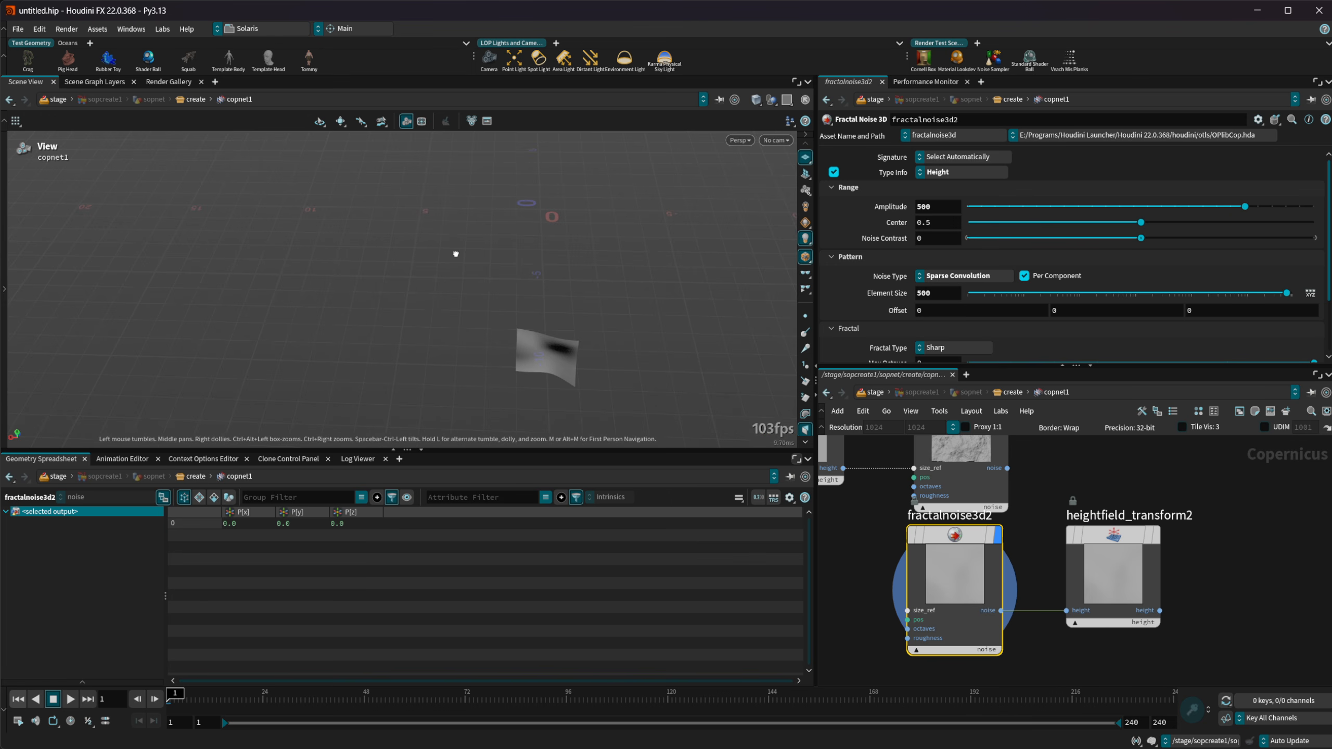
pyautogui.moveTo(455, 253); pyautogui.dragTo(570, 270)
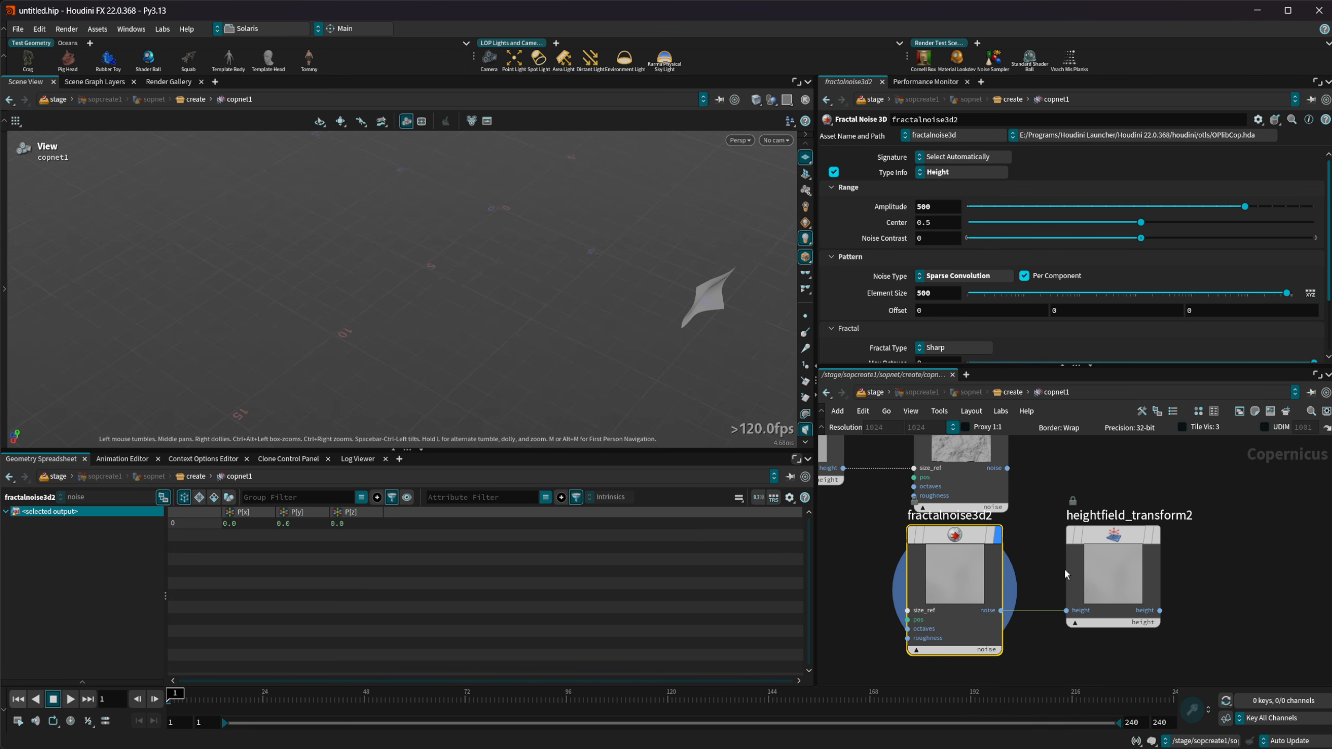
pyautogui.click(1101, 565)
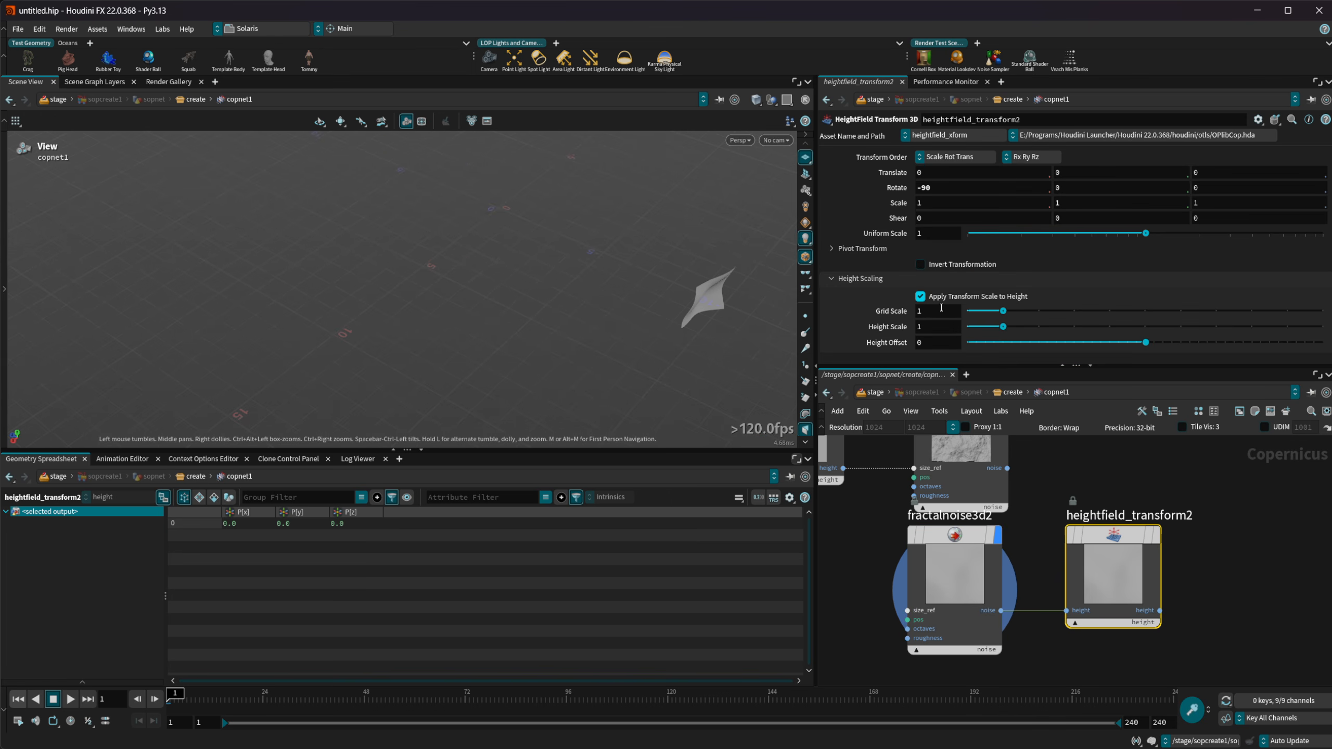
pyautogui.moveTo(729, 283); pyautogui.dragTo(637, 338)
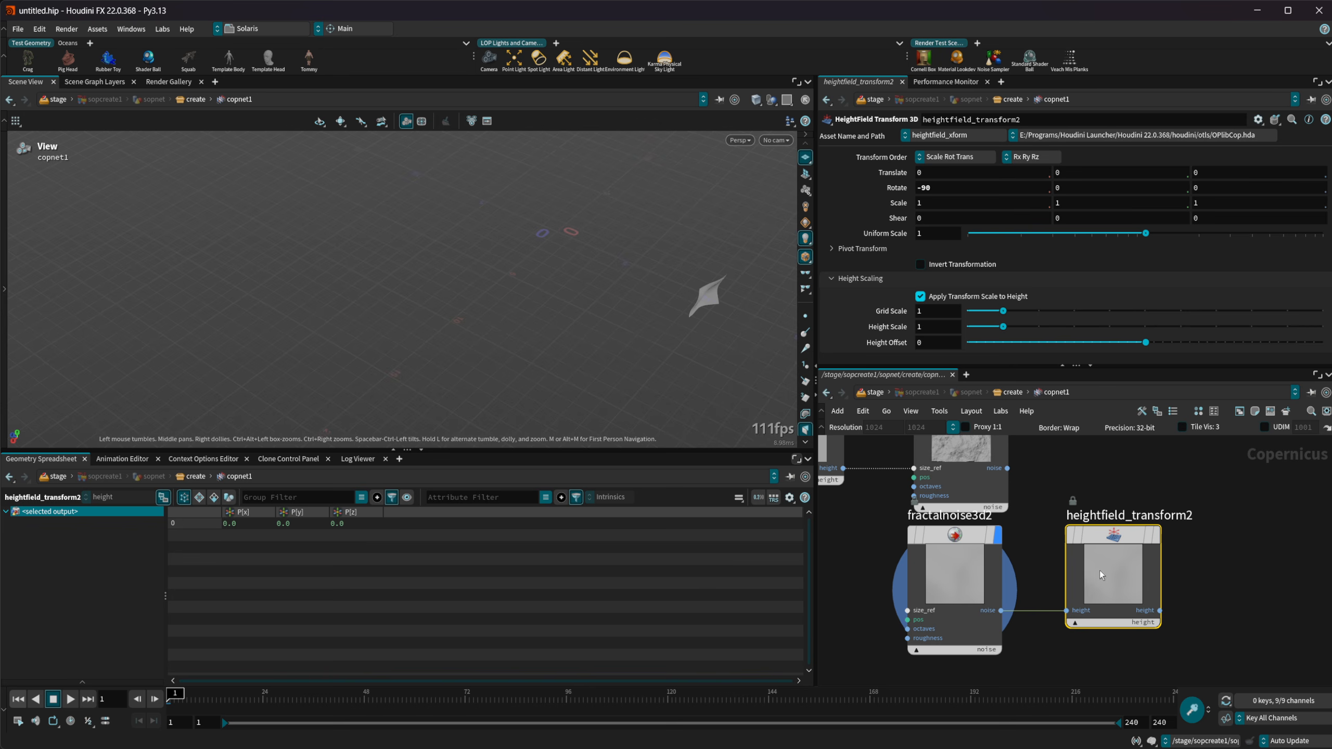
pyautogui.click(1156, 535)
# Step: Set heightfield_transform2's Uniform Scale to 500 and frame the scaled terrain
pyautogui.click(919, 234)
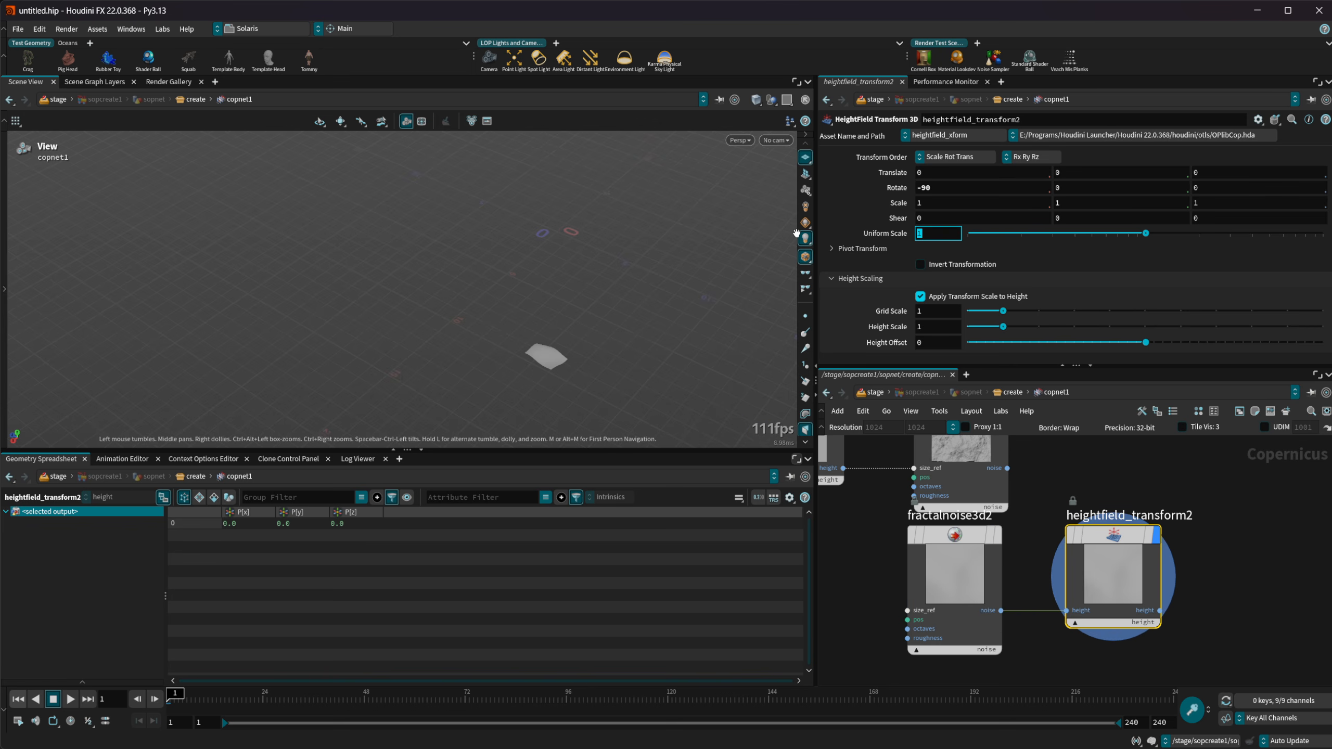
pyautogui.write('500')
pyautogui.press('Return')
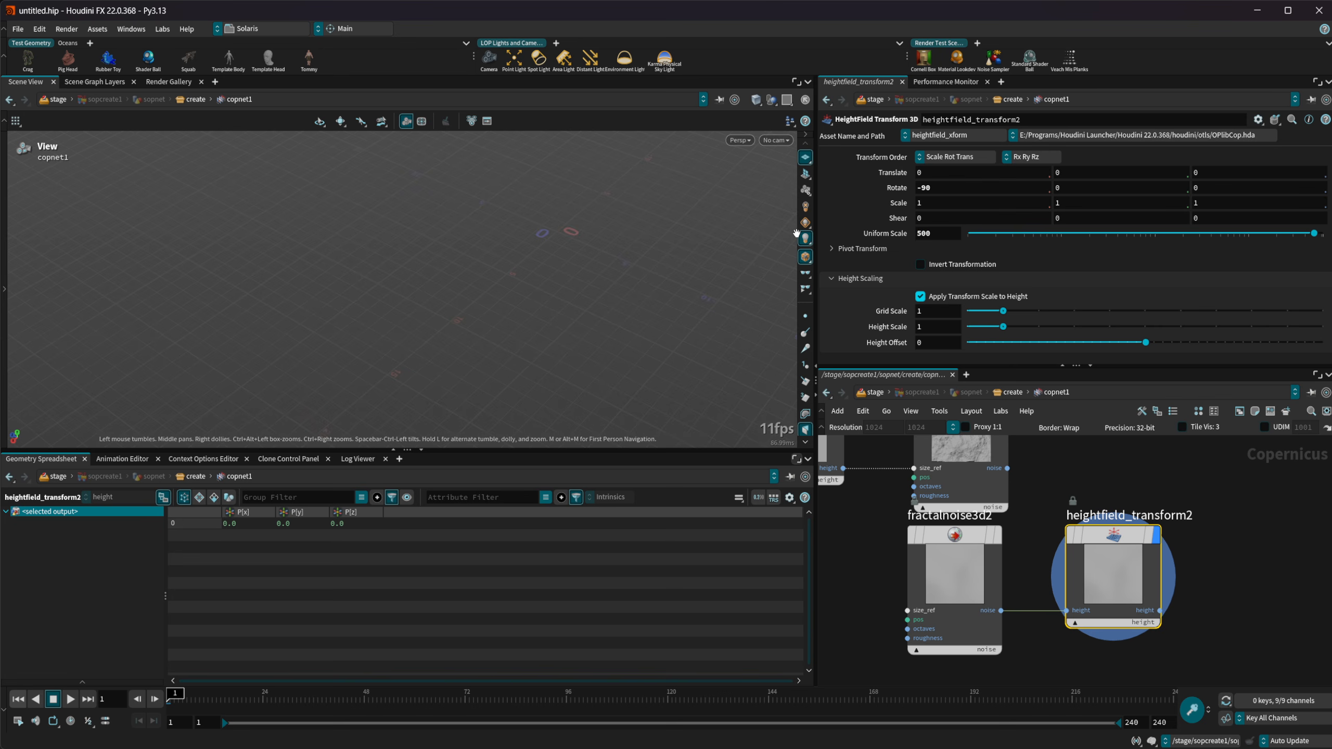
pyautogui.press('f')
pyautogui.moveTo(455, 307); pyautogui.dragTo(354, 269)
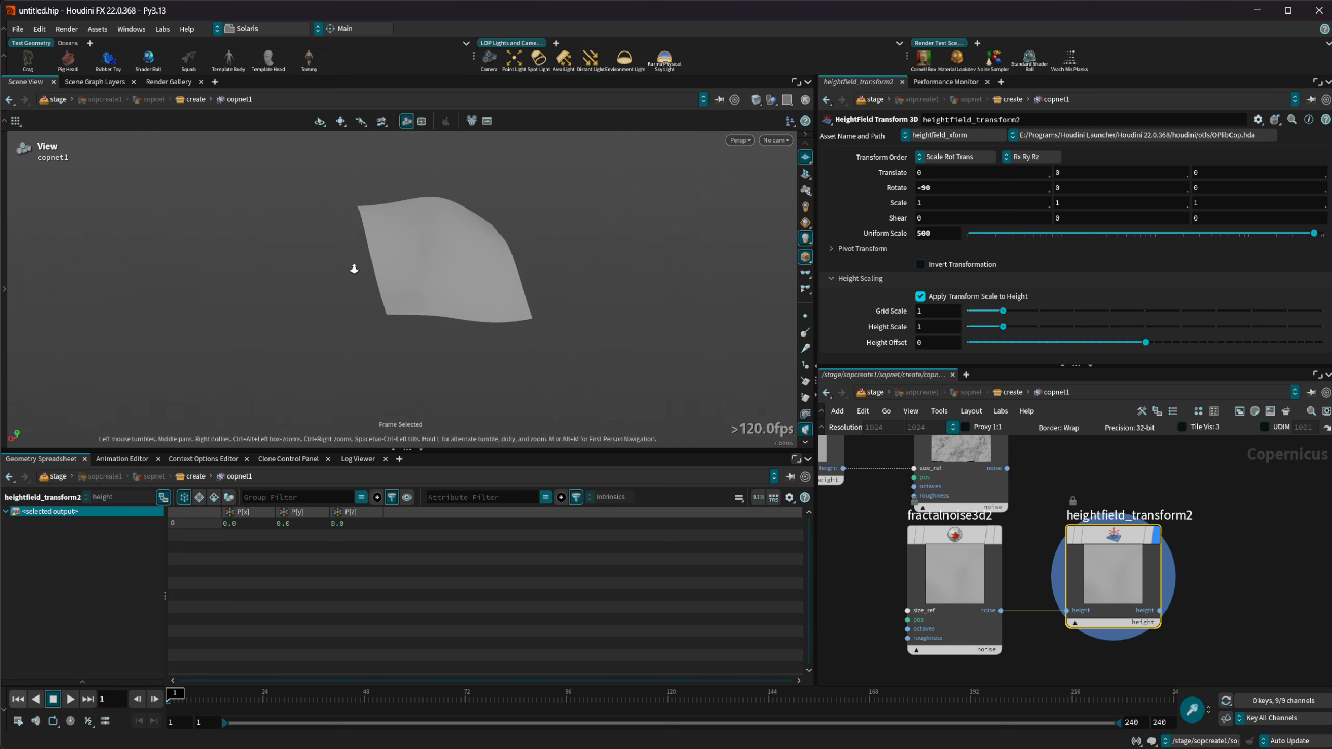
pyautogui.scroll(-5, 467, 249)
pyautogui.moveTo(468, 250); pyautogui.dragTo(460, 299, button='middle')
pyautogui.moveTo(459, 299); pyautogui.dragTo(445, 357)
pyautogui.moveTo(456, 286); pyautogui.dragTo(424, 227)
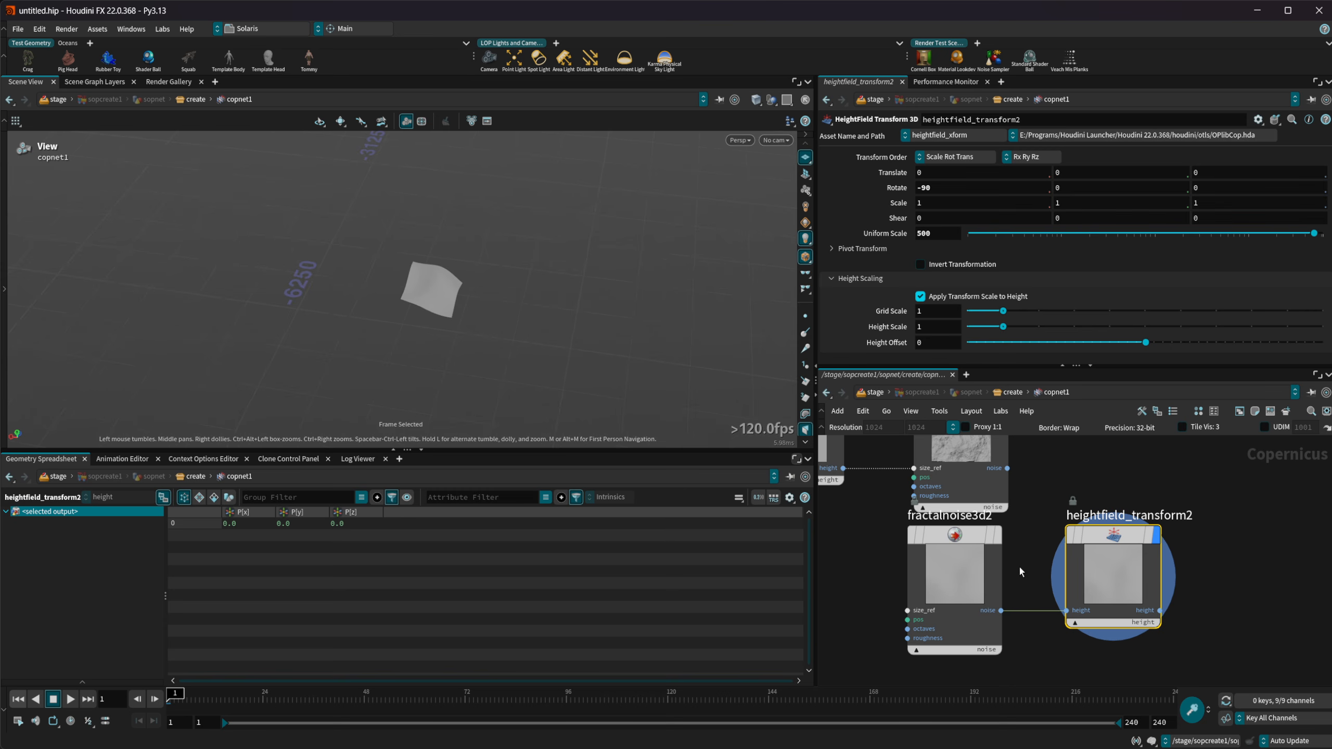
# Step: Reset fractalnoise3d2's Amplitude to 0.5 and Element Size to 0.1, and bring the terrain into view
pyautogui.click(985, 580)
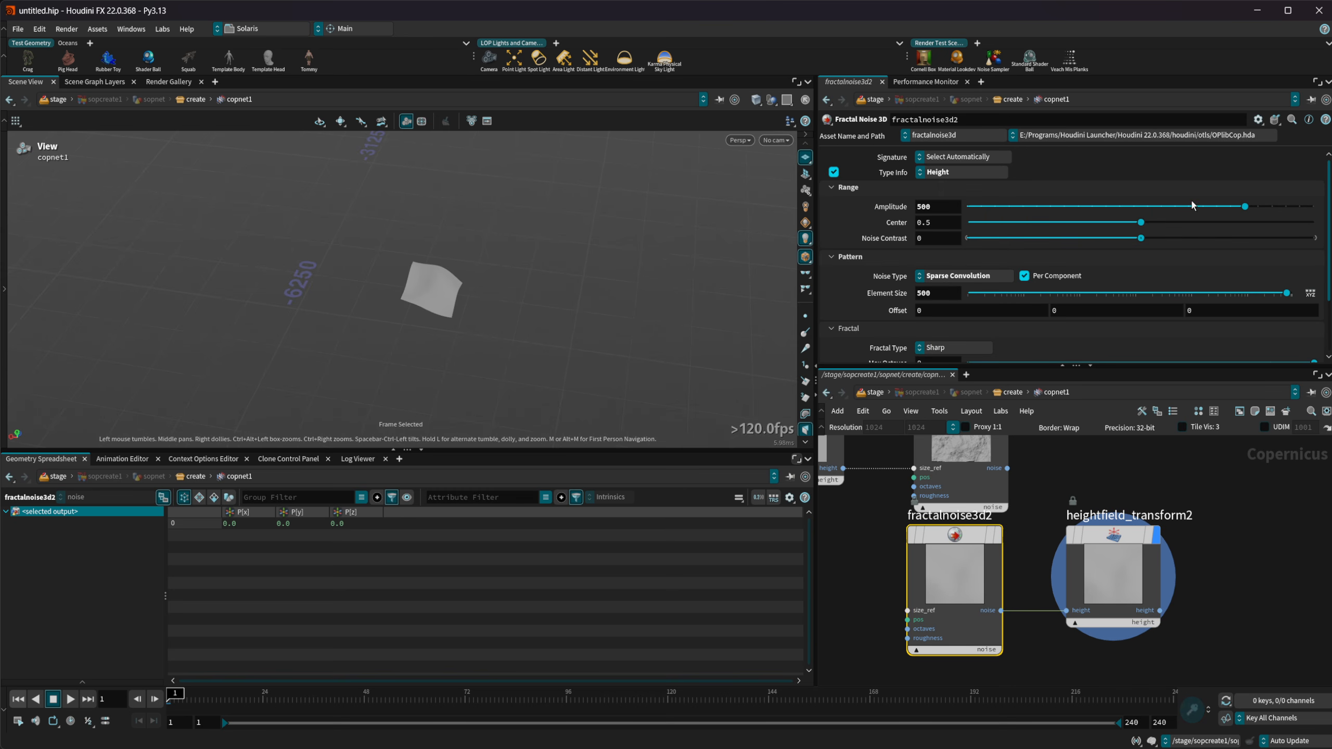
pyautogui.keyDown('ctrl'); pyautogui.middleClick(896, 211); pyautogui.keyUp('ctrl')
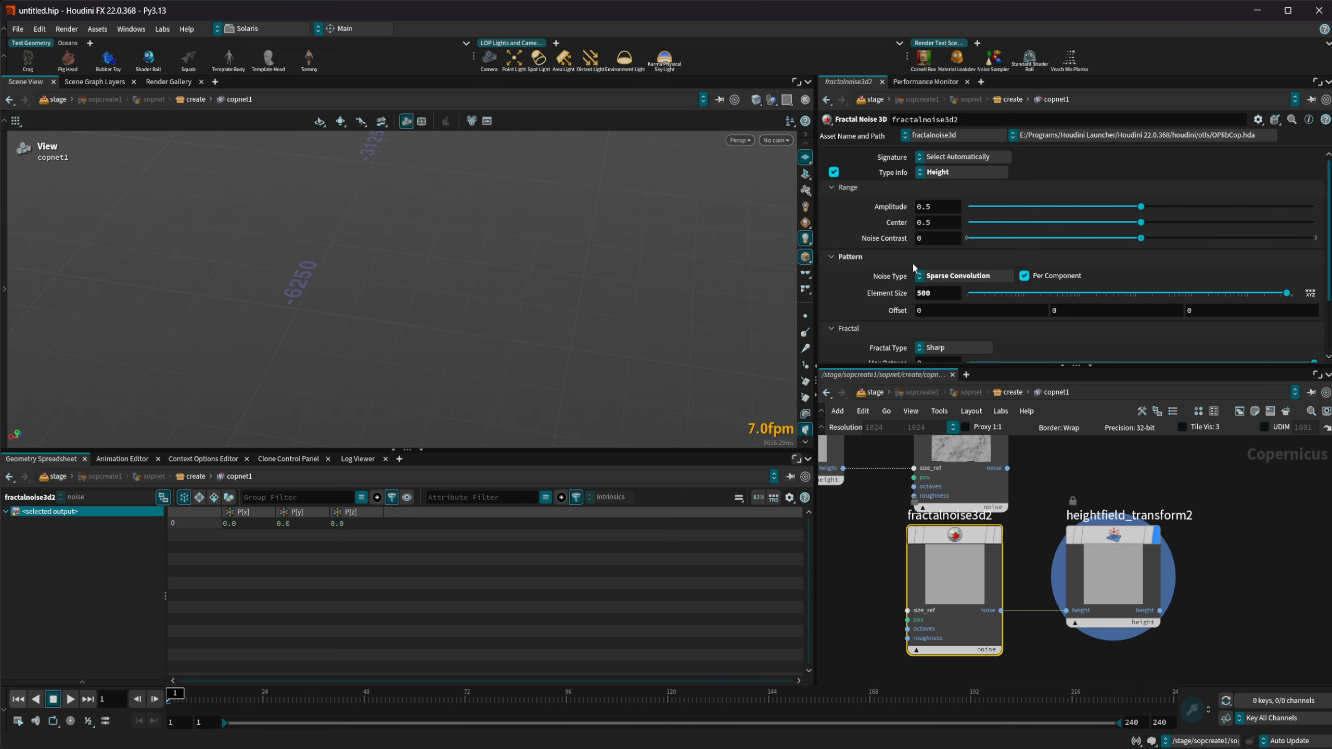
pyautogui.moveTo(436, 237); pyautogui.dragTo(551, 404, button='middle')
pyautogui.scroll(4, 568, 267)
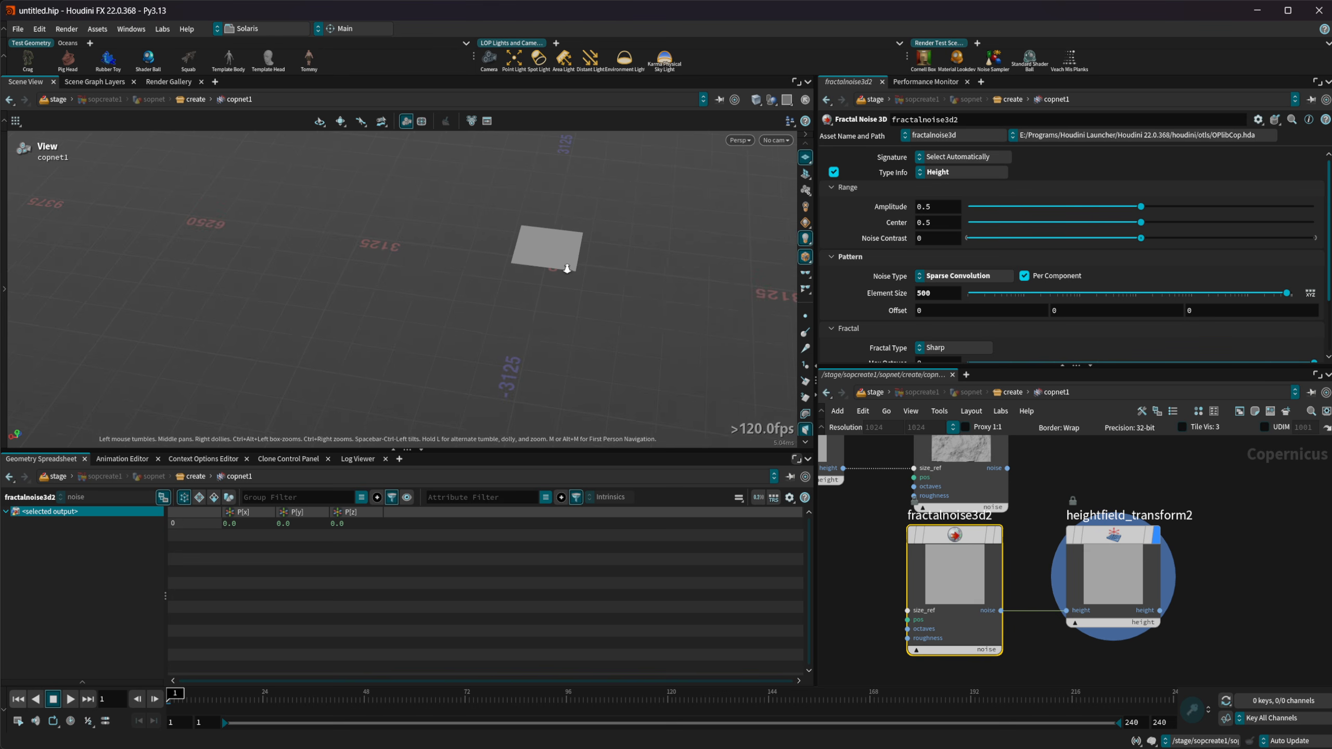
pyautogui.keyDown('ctrl'); pyautogui.middleClick(888, 295); pyautogui.keyUp('ctrl')
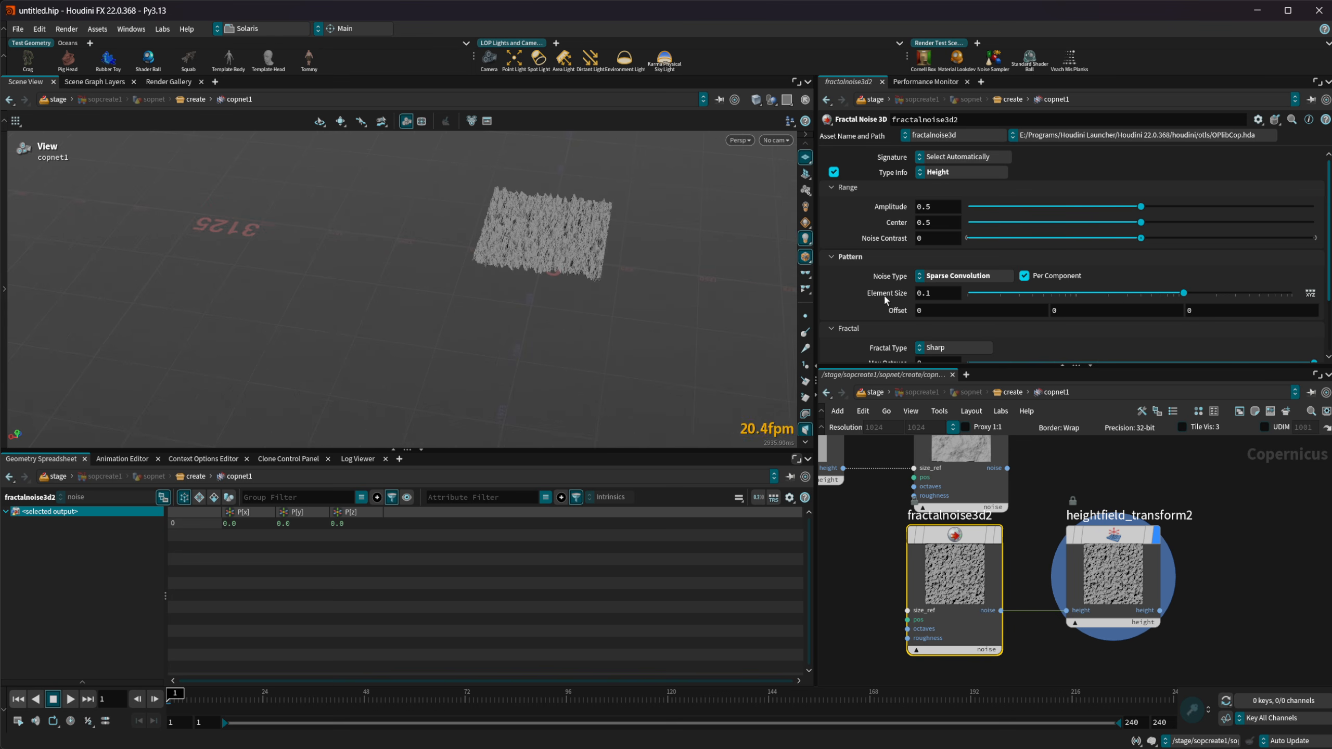
pyautogui.scroll(-5, 403, 324)
pyautogui.moveTo(637, 255); pyautogui.dragTo(547, 315, button='middle')
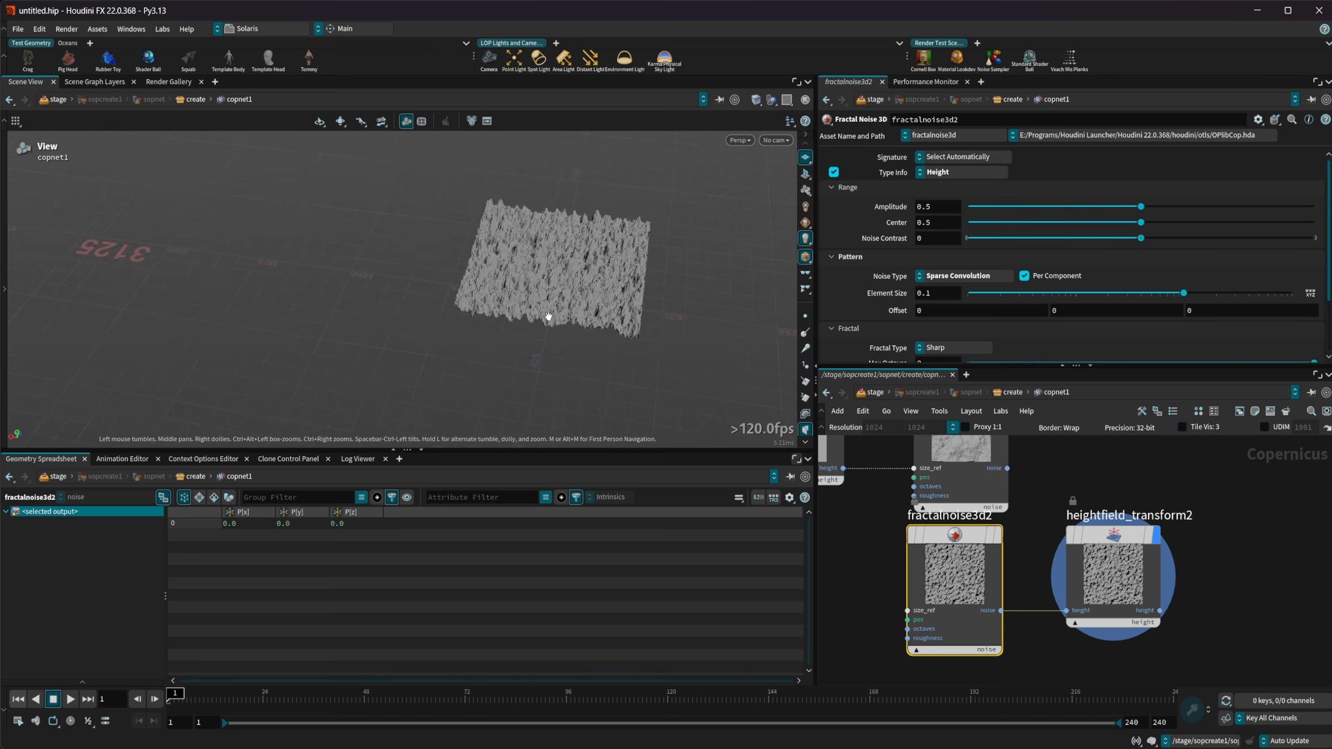
pyautogui.moveTo(547, 316); pyautogui.dragTo(707, 293)
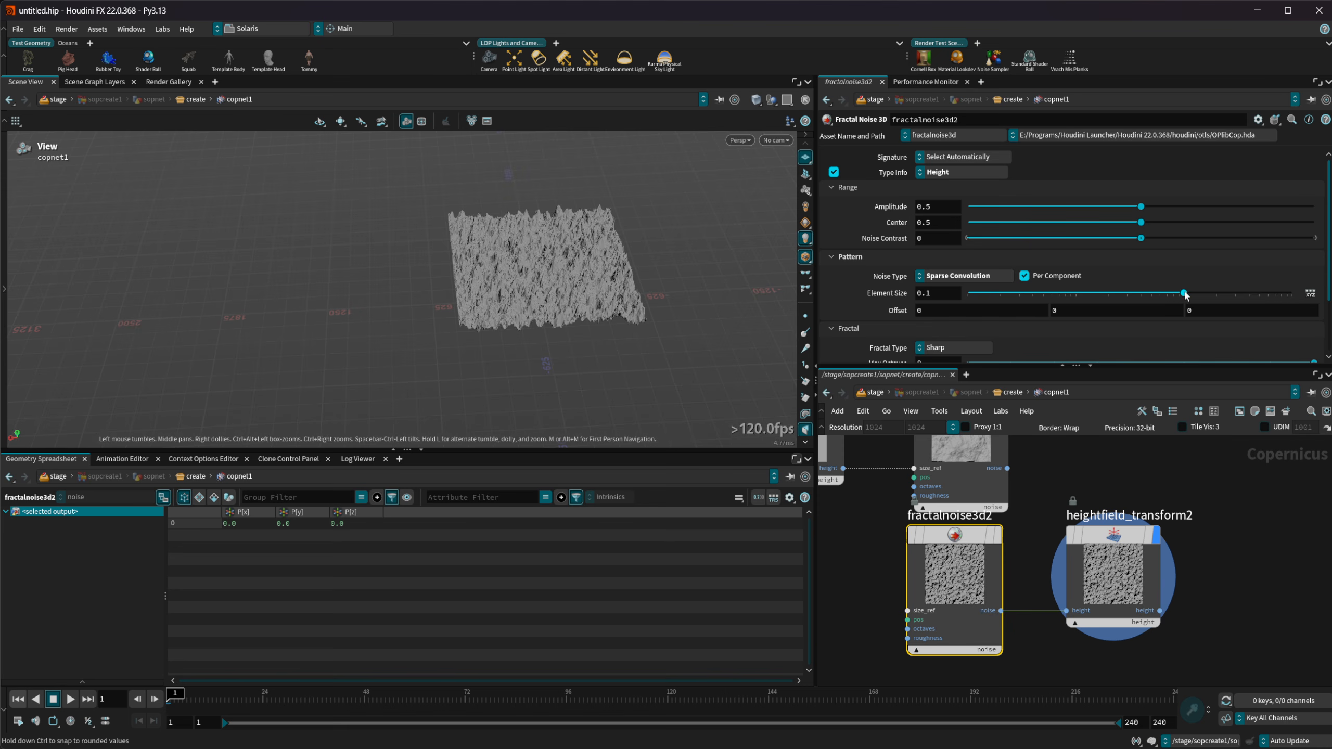
# Step: Raise fractalnoise3d2's Element Size to about 0.55 and examine the terrain's height above the ground plane
pyautogui.moveTo(1186, 296); pyautogui.dragTo(1261, 297)
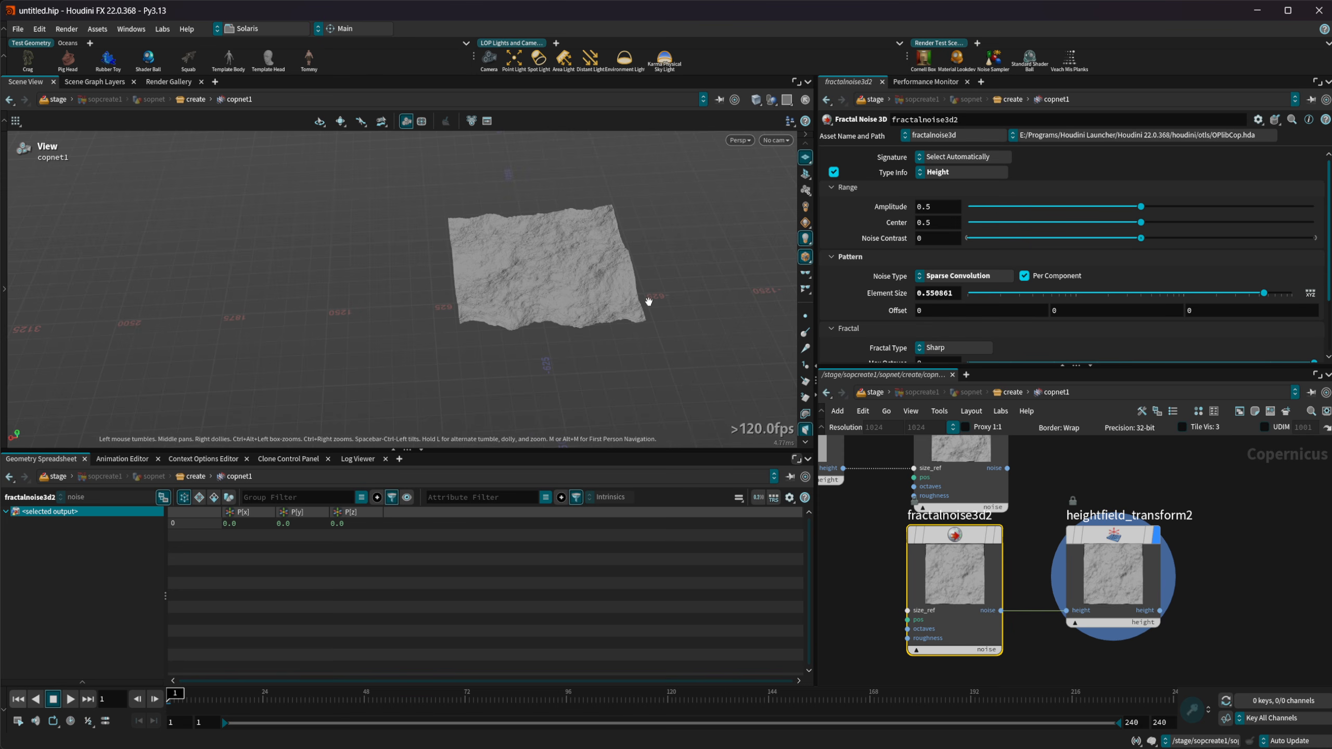
pyautogui.moveTo(645, 298); pyautogui.dragTo(738, 308)
pyautogui.moveTo(639, 351); pyautogui.dragTo(650, 263)
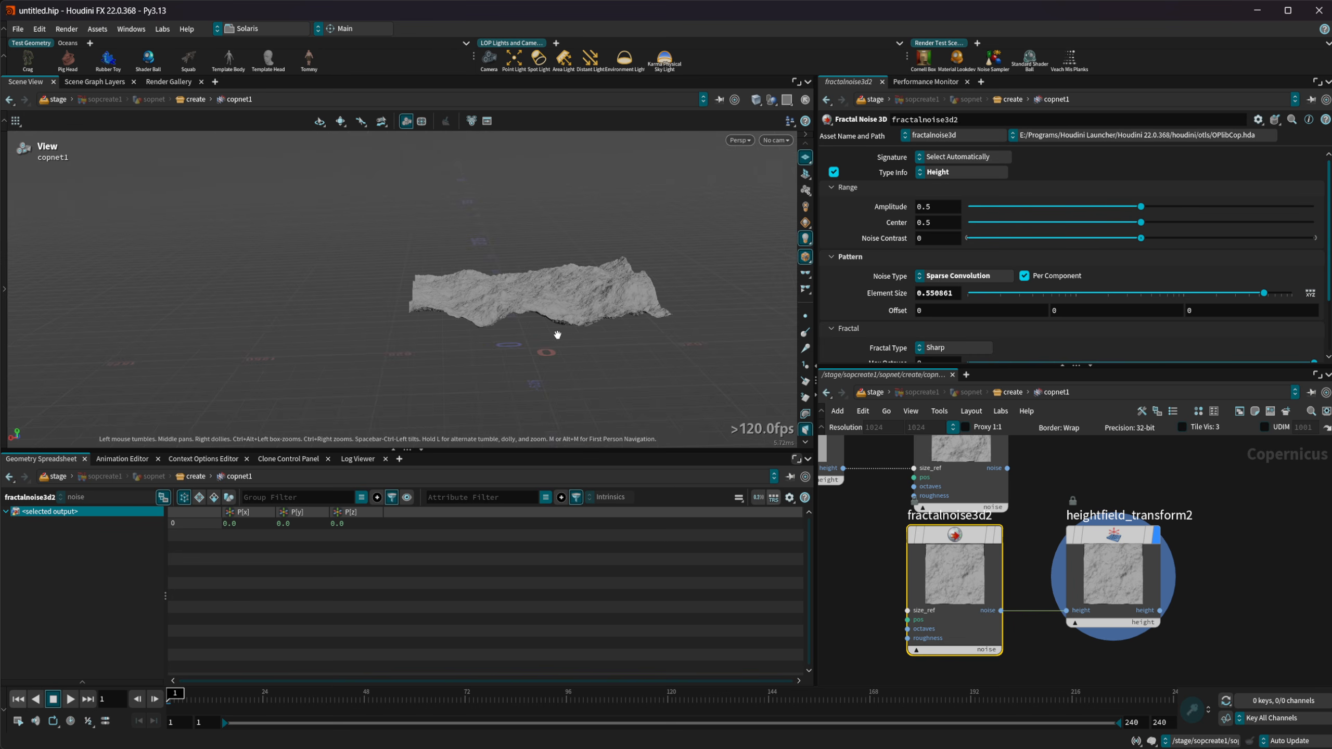
pyautogui.press('h')
pyautogui.moveTo(446, 311); pyautogui.dragTo(503, 247)
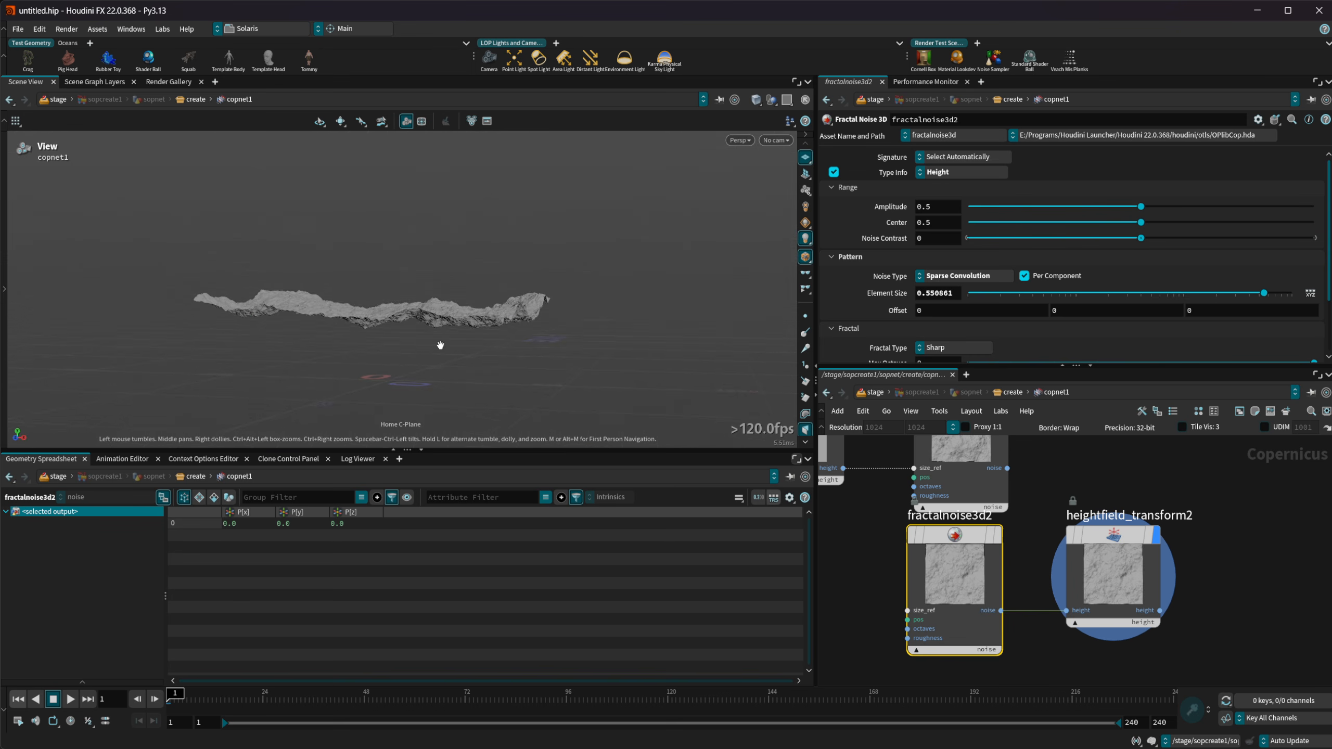
pyautogui.moveTo(441, 346); pyautogui.dragTo(413, 374)
pyautogui.moveTo(414, 374); pyautogui.dragTo(397, 359, button='right')
# Step: Display fractalnoise3d1 and heightfield_transform2 in turn to compare the heights of the two terrains
pyautogui.moveTo(1112, 492); pyautogui.dragTo(1110, 557, button='middle')
pyautogui.click(1004, 458)
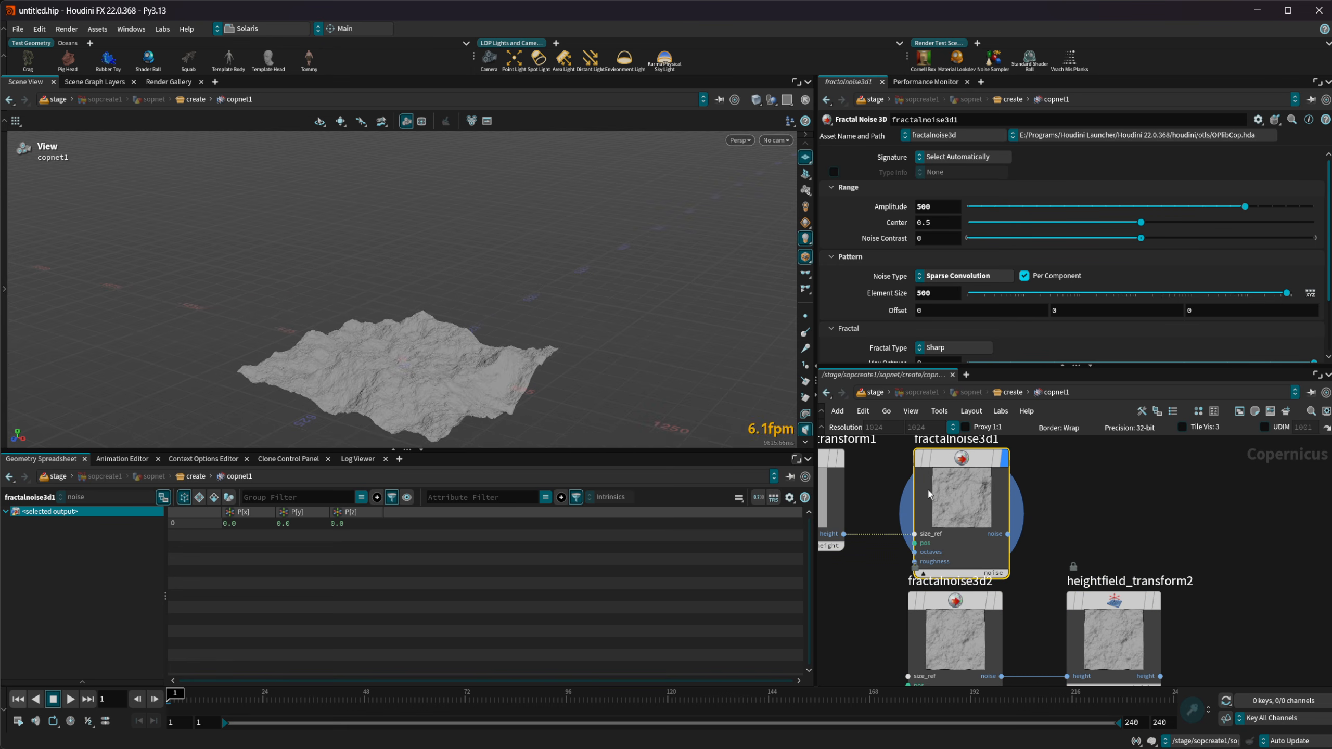
pyautogui.moveTo(544, 334); pyautogui.dragTo(453, 282)
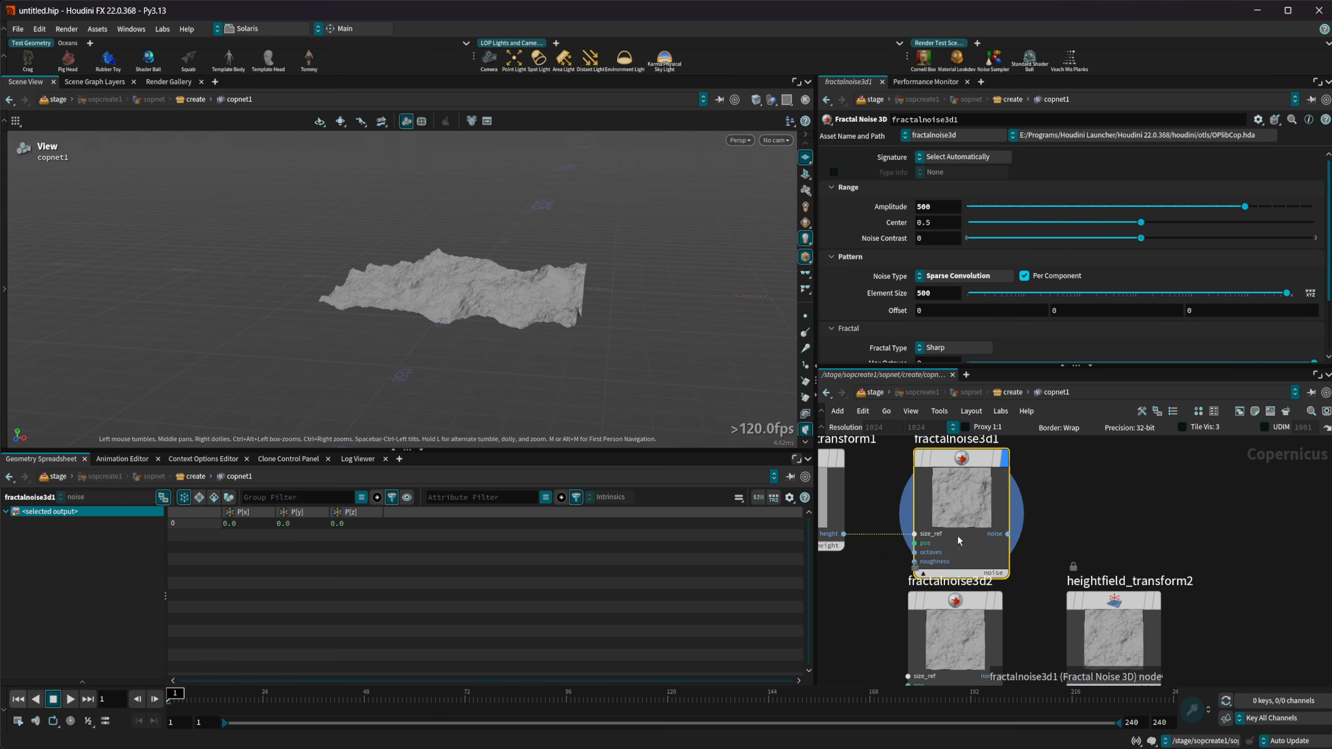
pyautogui.click(1102, 627)
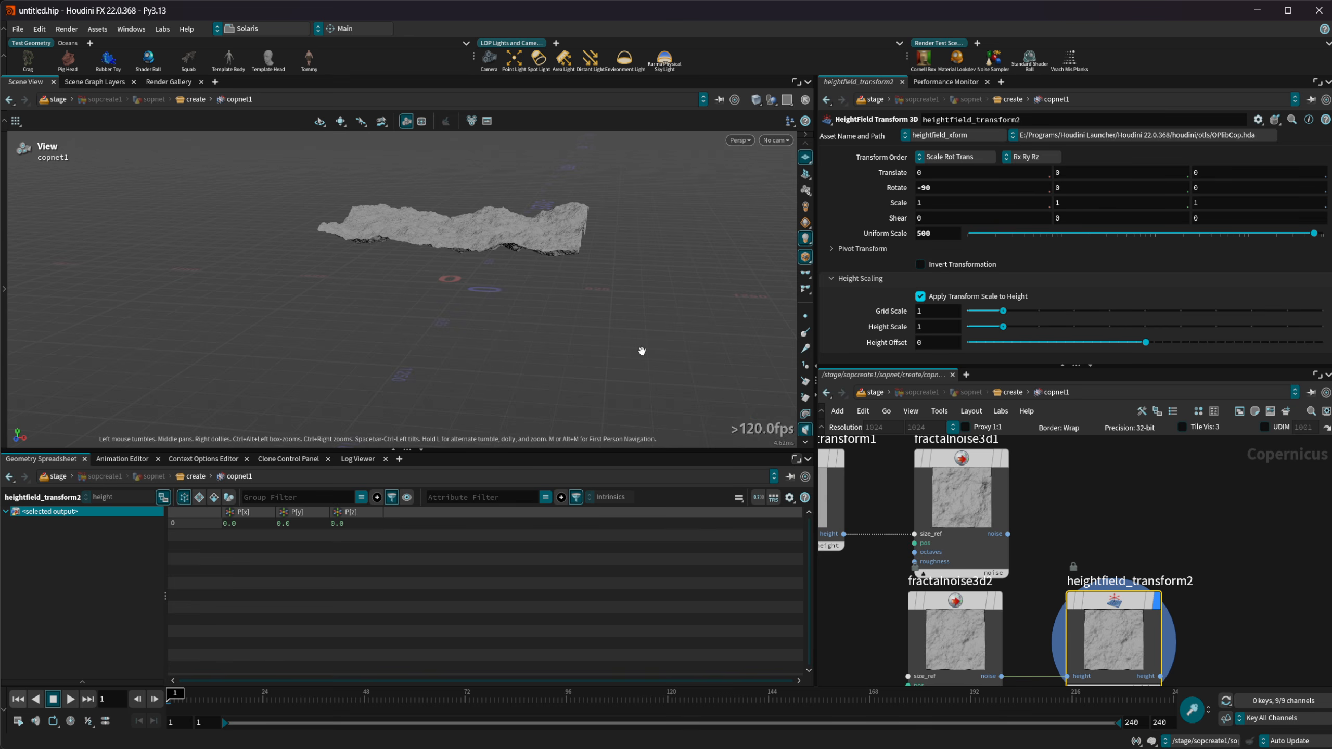
# Step: Move fractalnoise3d2 and heightfield_transform2 together farther down the network to free the space below fractalnoise3d1
pyautogui.moveTo(575, 246); pyautogui.dragTo(569, 243)
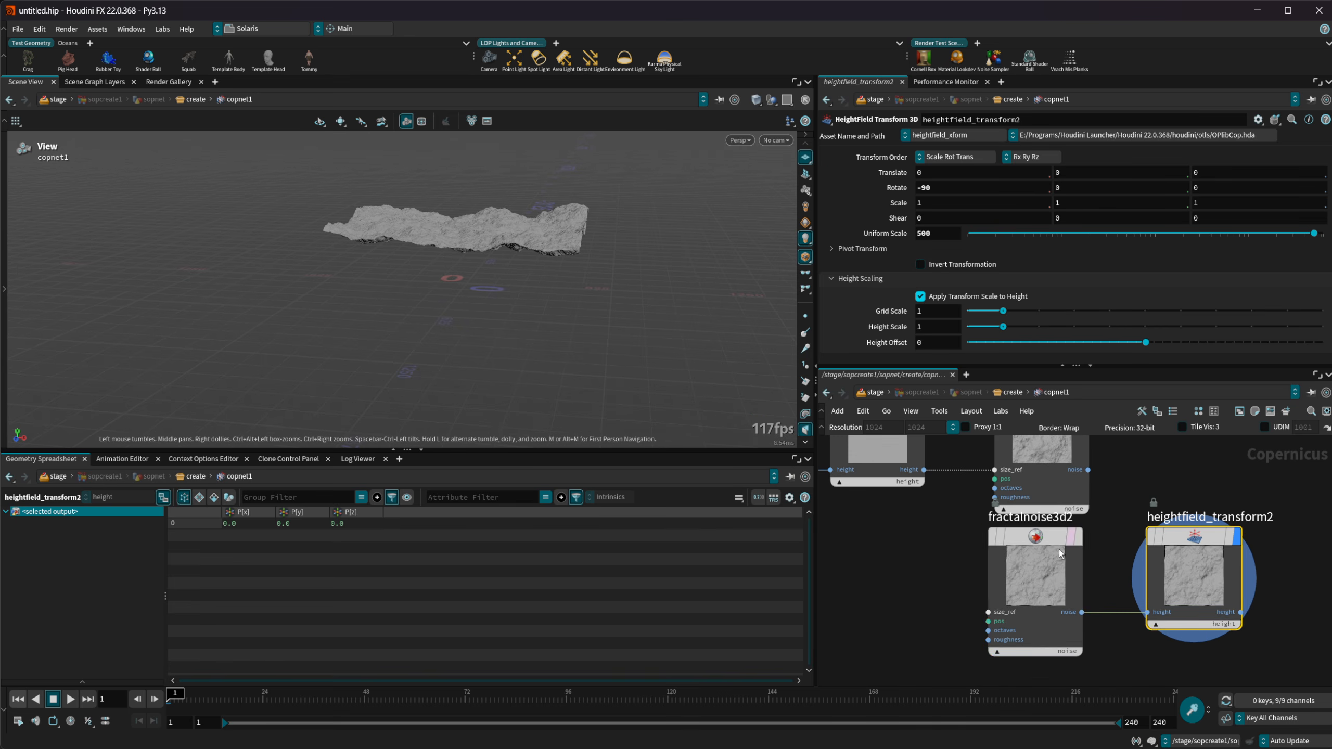
pyautogui.click(1059, 550)
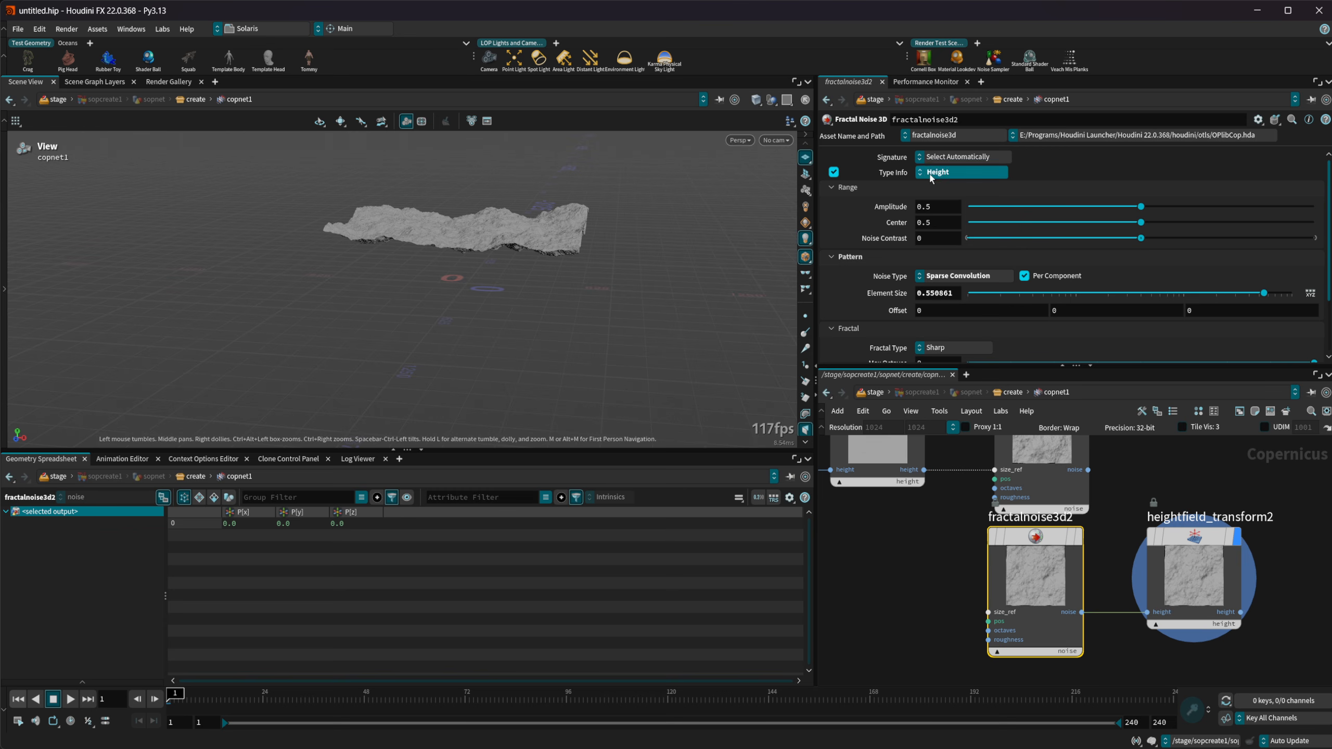
pyautogui.moveTo(940, 577); pyautogui.dragTo(963, 619, button='middle')
pyautogui.scroll(-2, 964, 619)
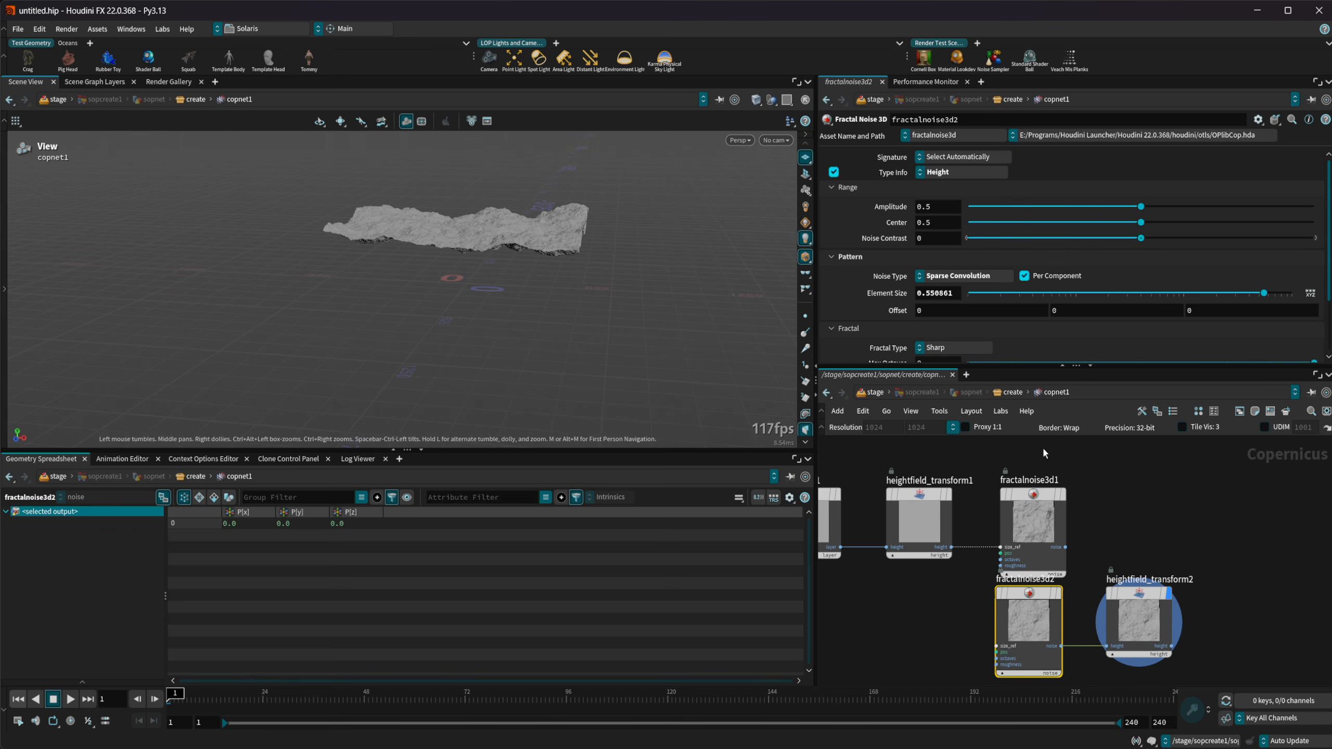
pyautogui.moveTo(1208, 543); pyautogui.dragTo(1200, 519, button='middle')
pyautogui.moveTo(951, 609); pyautogui.dragTo(1136, 628)
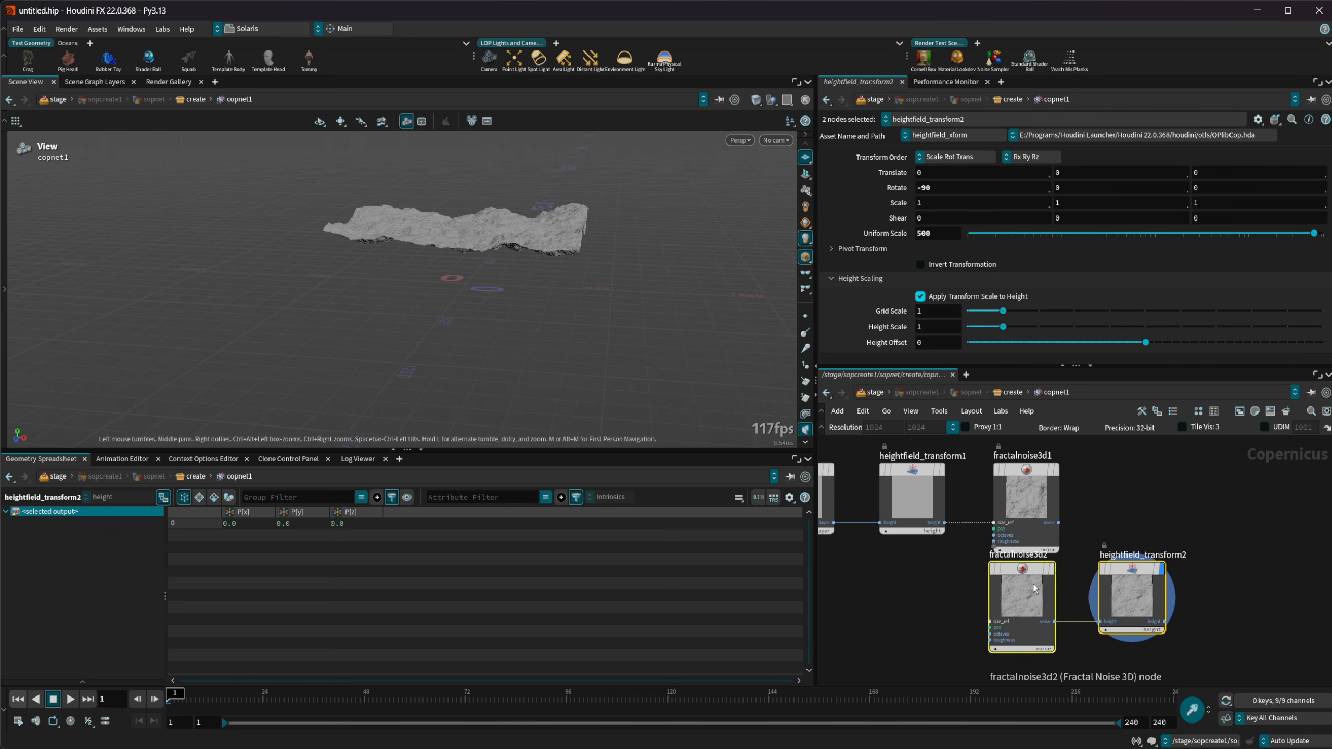
pyautogui.moveTo(1137, 539); pyautogui.dragTo(1171, 428, button='middle')
pyautogui.moveTo(1054, 493); pyautogui.dragTo(1029, 641)
pyautogui.moveTo(1072, 540); pyautogui.dragTo(1020, 669, button='middle')
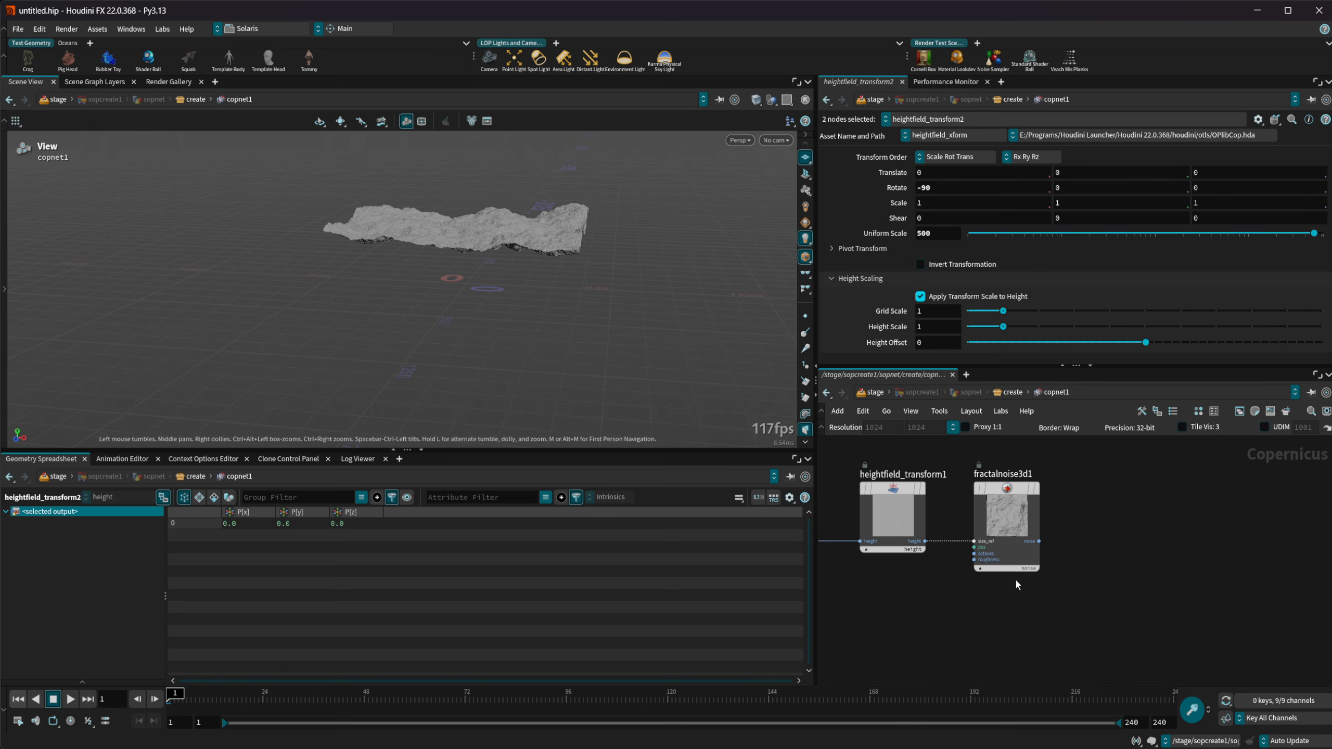
# Step: Add a Bubble Noise node below fractalnoise3d1 and connect heightfield_transform1's height output to its size_ref input
pyautogui.press('Tab')
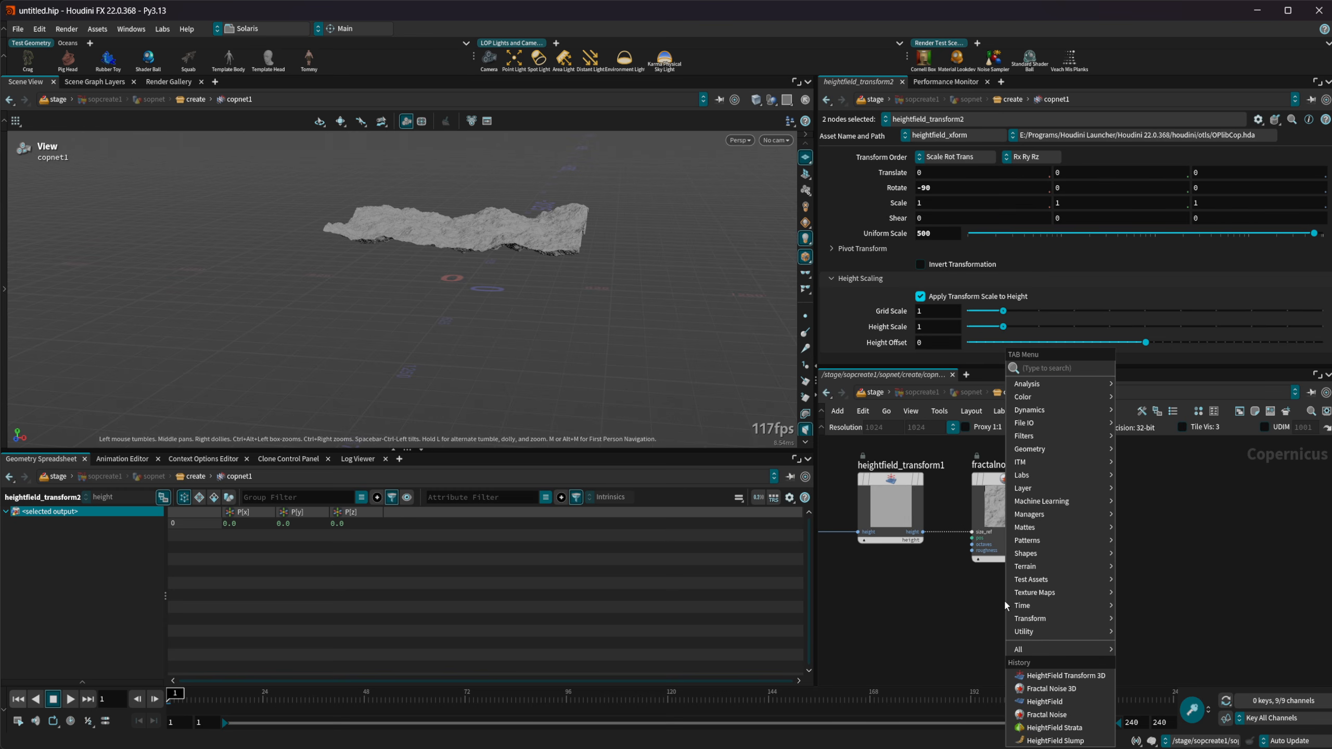
pyautogui.write('ble')
pyautogui.press('Return')
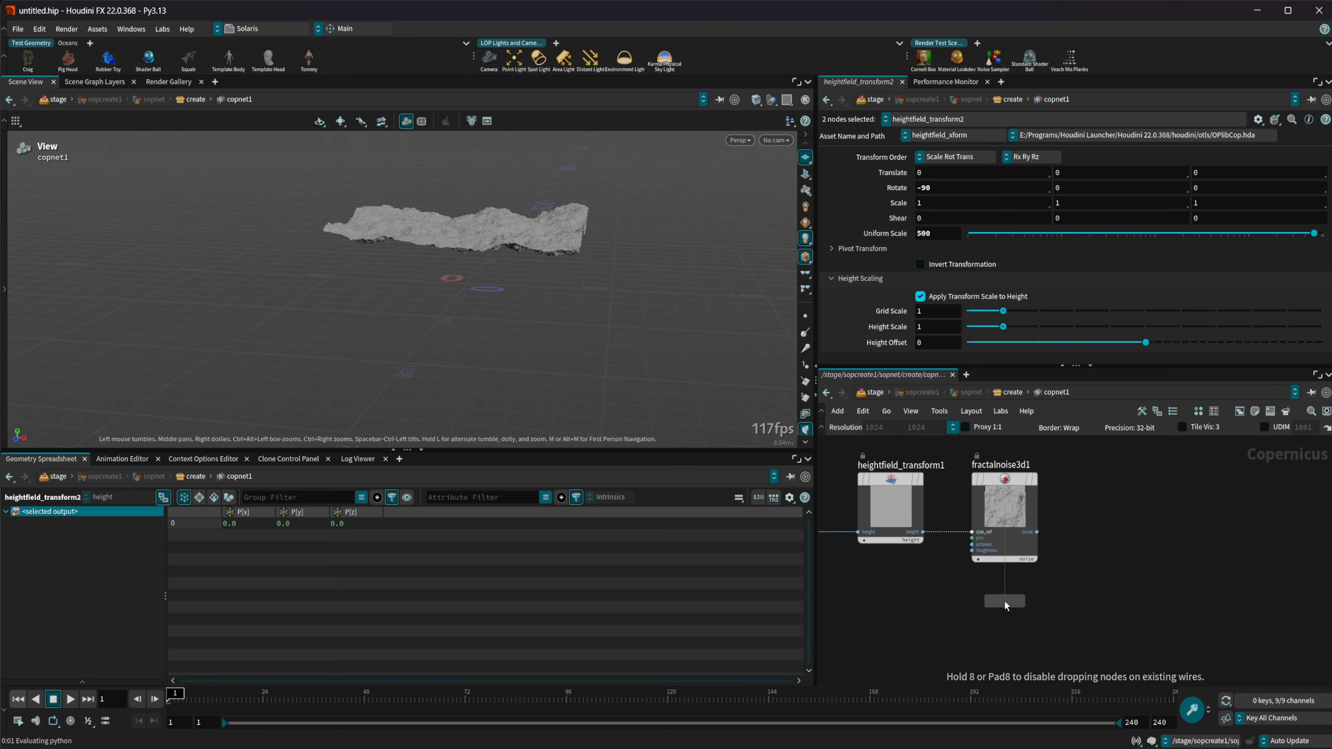
pyautogui.click(1005, 604)
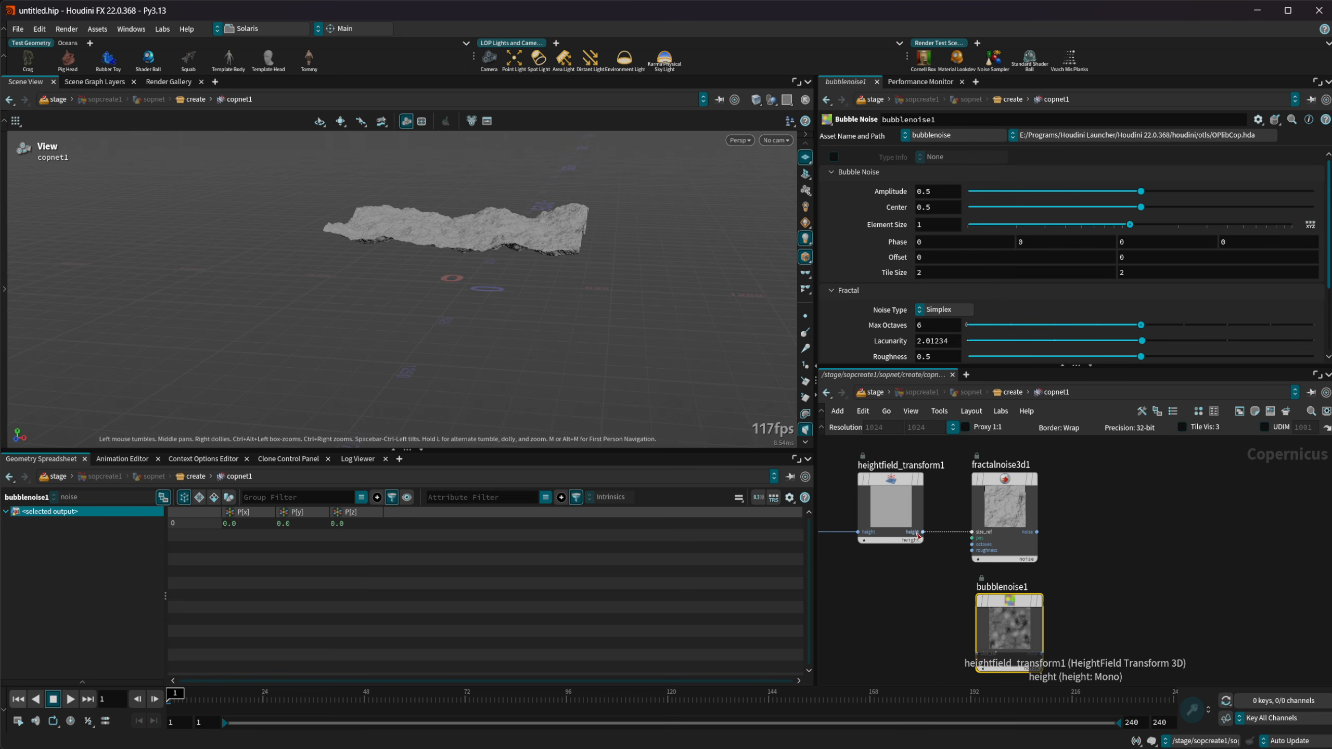
pyautogui.moveTo(919, 535); pyautogui.dragTo(982, 653)
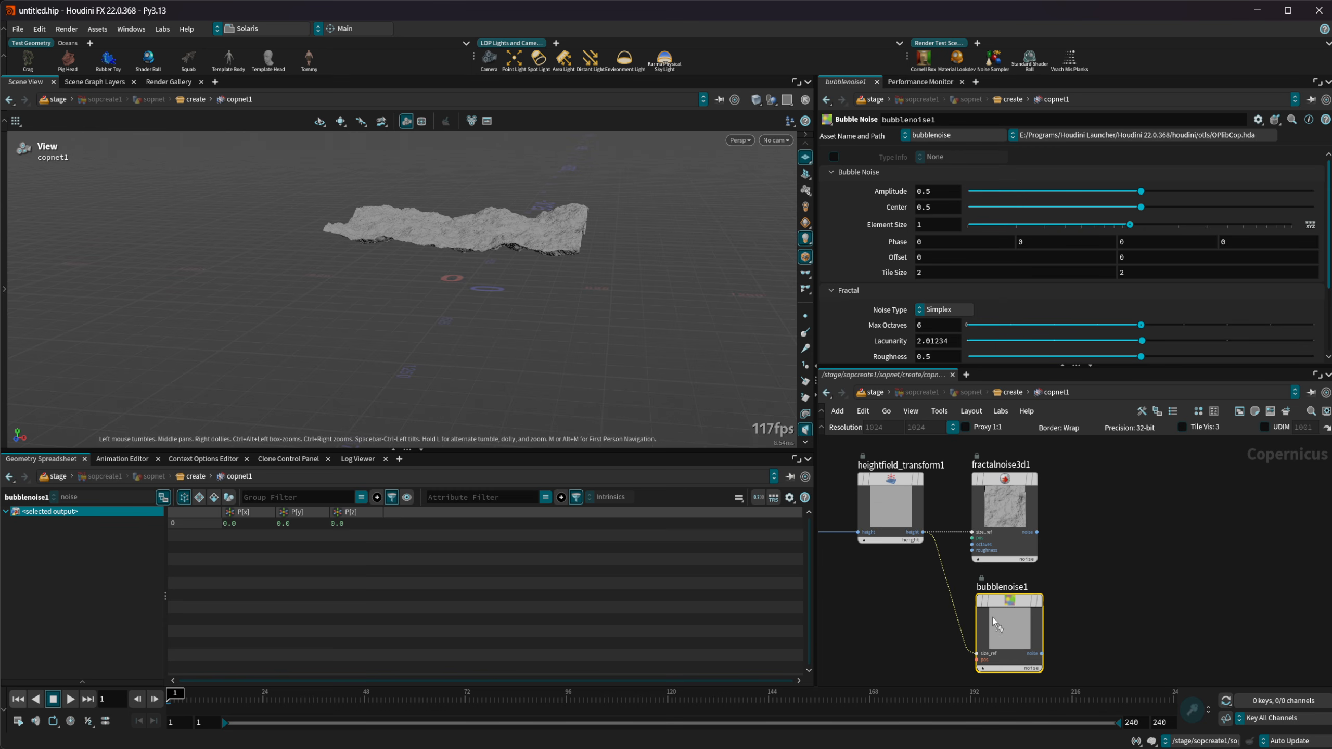
# Step: Display bubblenoise1, set its Amplitude to 20 and Element Size to 2, and view the terrain from above
pyautogui.press('r')
pyautogui.click(938, 191)
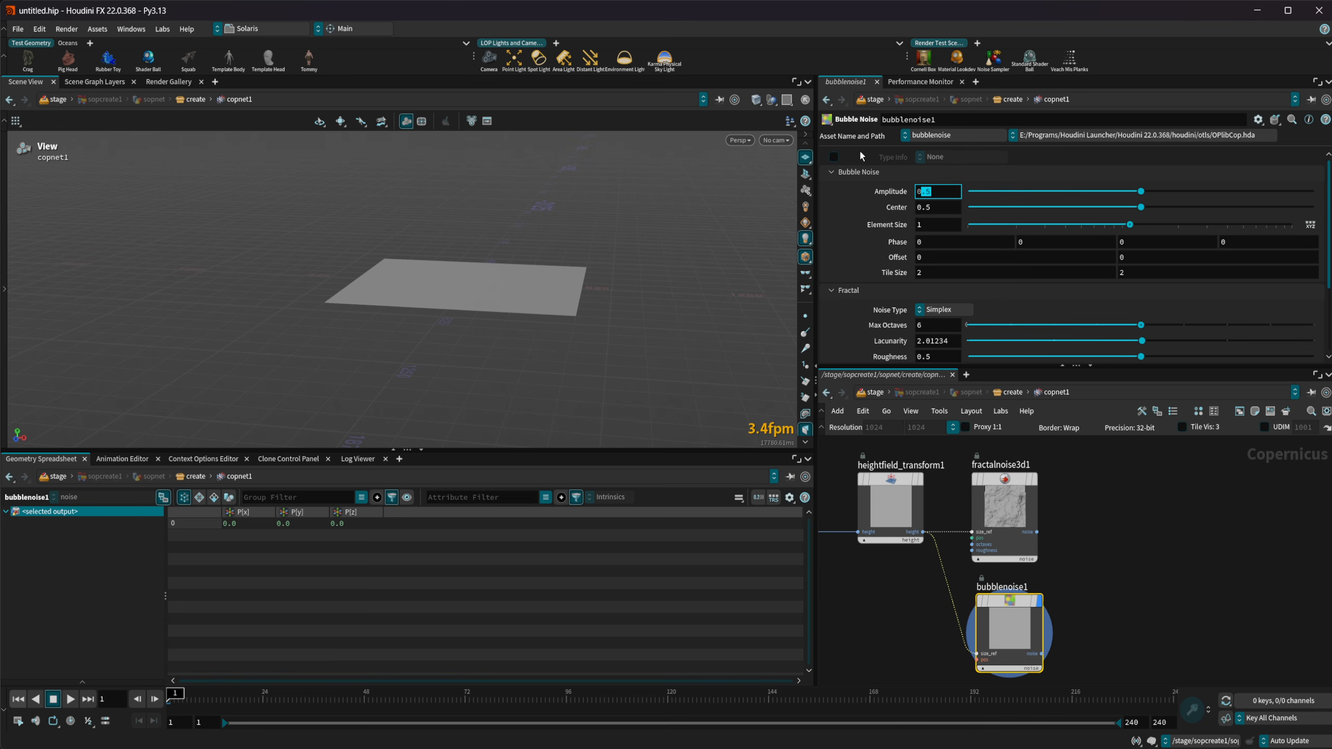
pyautogui.write('020')
pyautogui.press('Return')
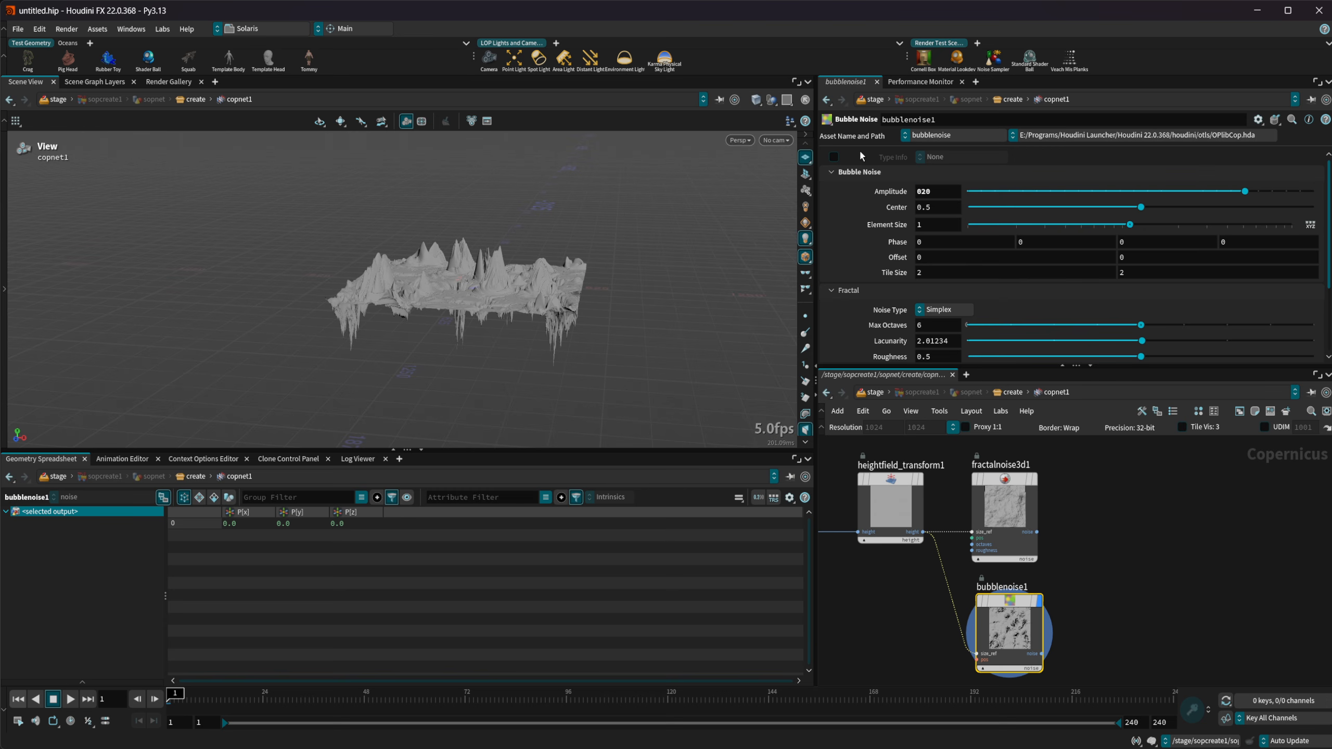
pyautogui.click(939, 224)
pyautogui.write('2')
pyautogui.press('Return')
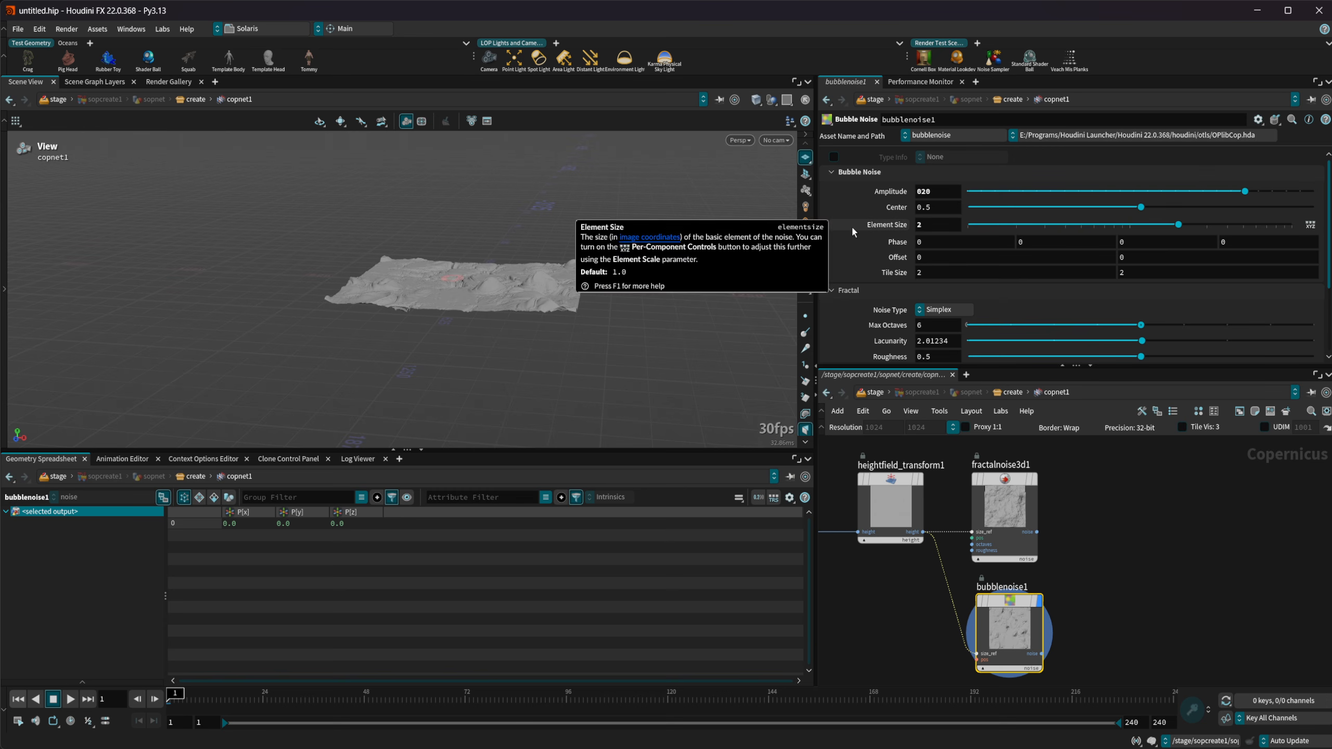
pyautogui.moveTo(531, 284); pyautogui.dragTo(541, 339)
pyautogui.moveTo(542, 338); pyautogui.dragTo(612, 277, button='right')
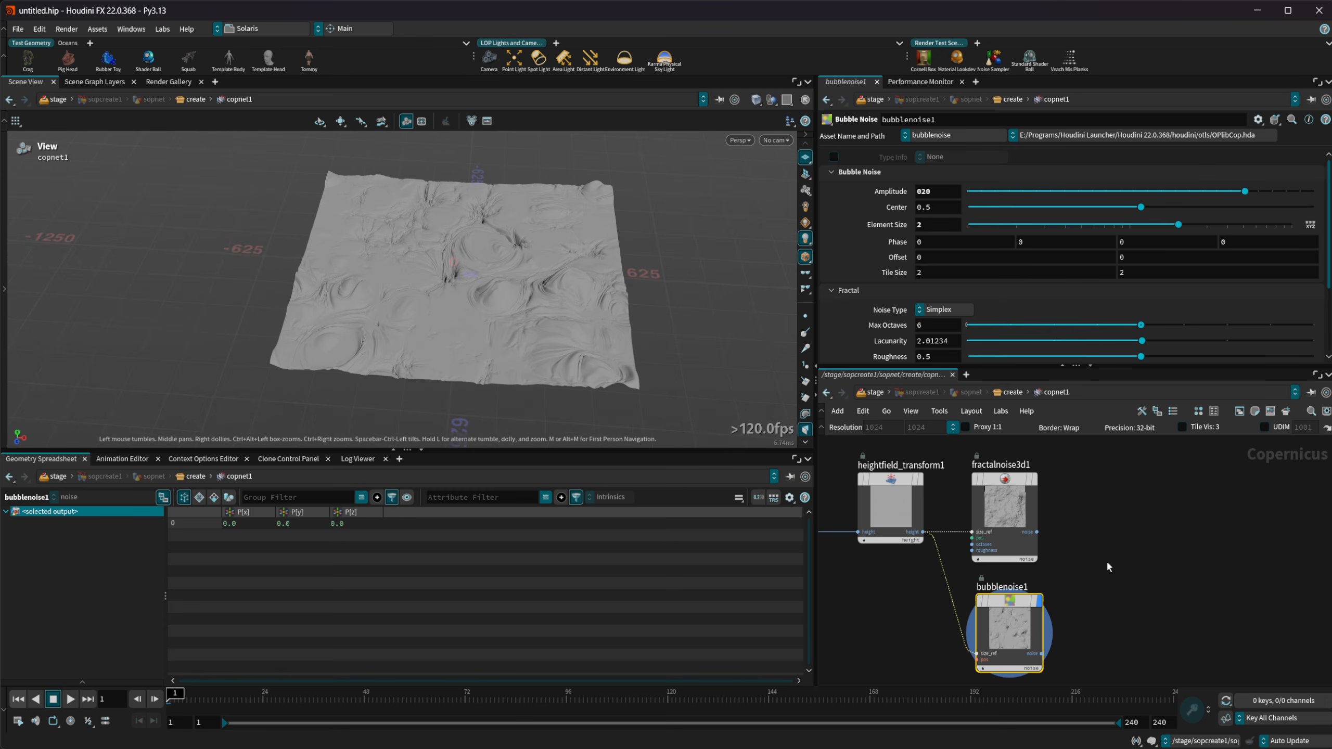
# Step: Move bubblenoise1 past fractalnoise3d1 and rewire its size_ref input to fractalnoise3d1's noise output
pyautogui.scroll(2, 951, 641)
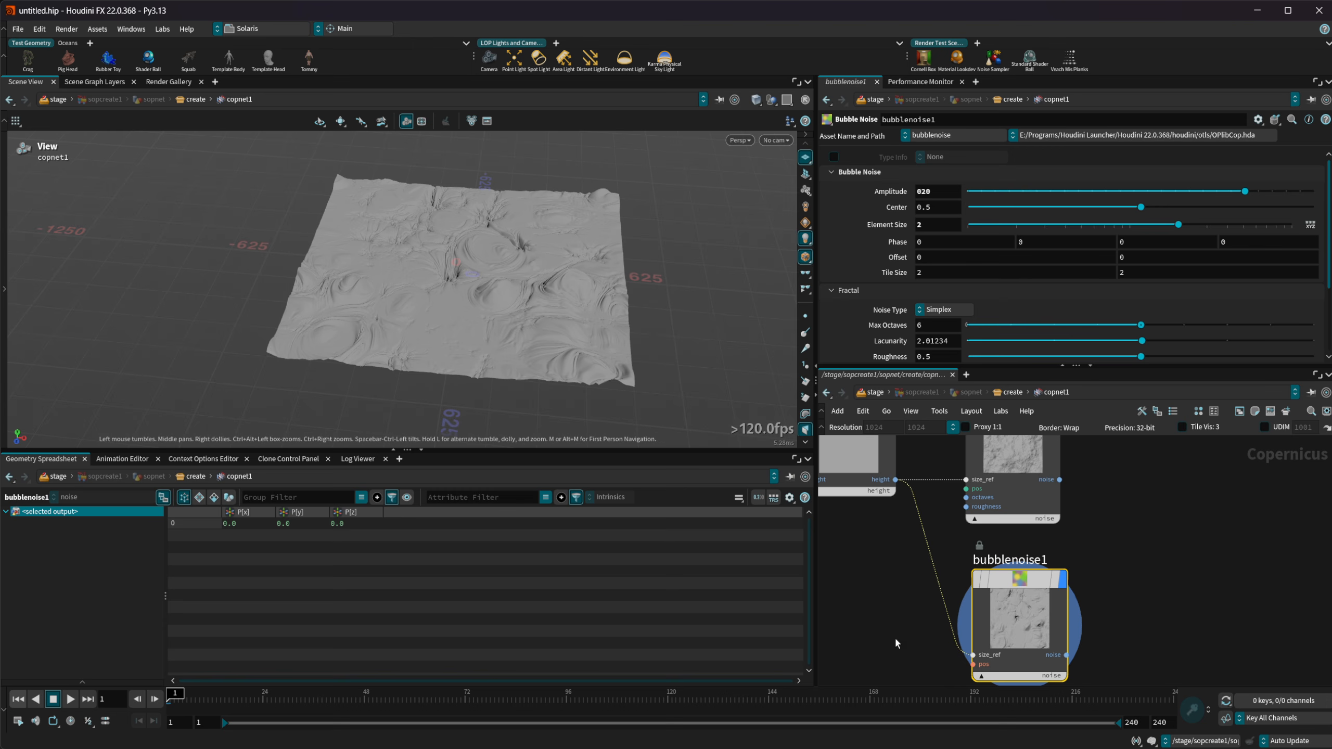
pyautogui.moveTo(895, 637); pyautogui.dragTo(933, 612, button='middle')
pyautogui.moveTo(1018, 602); pyautogui.dragTo(1147, 615)
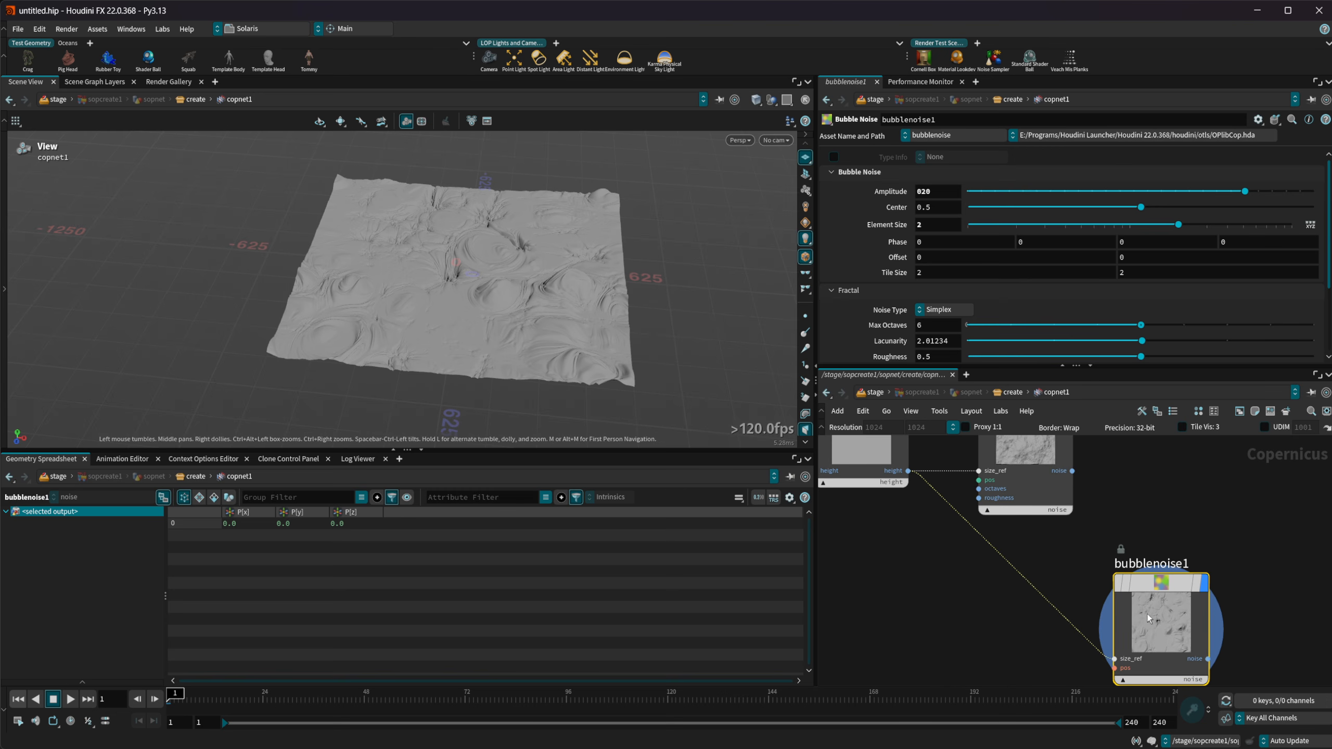
pyautogui.moveTo(1072, 470); pyautogui.dragTo(1134, 628)
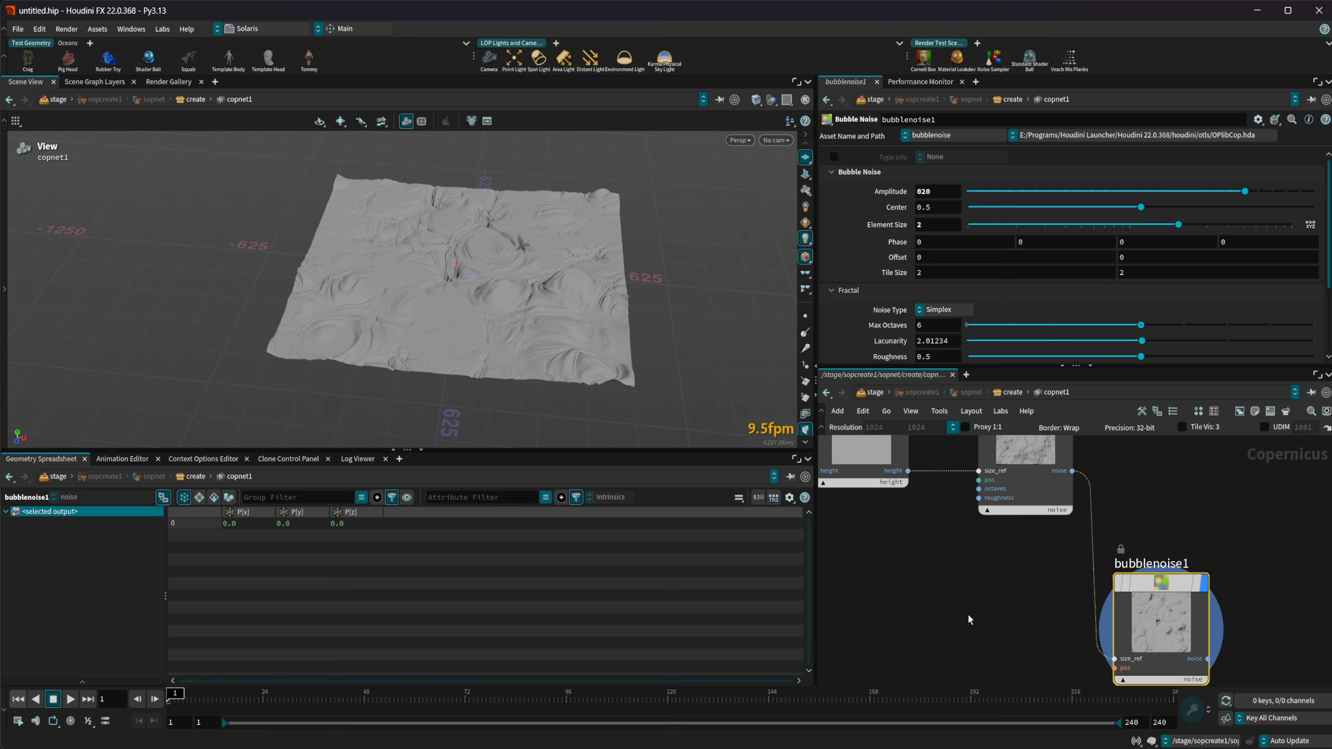
pyautogui.moveTo(1011, 599); pyautogui.dragTo(1052, 692, button='middle')
pyautogui.moveTo(974, 595); pyautogui.dragTo(942, 545, button='middle')
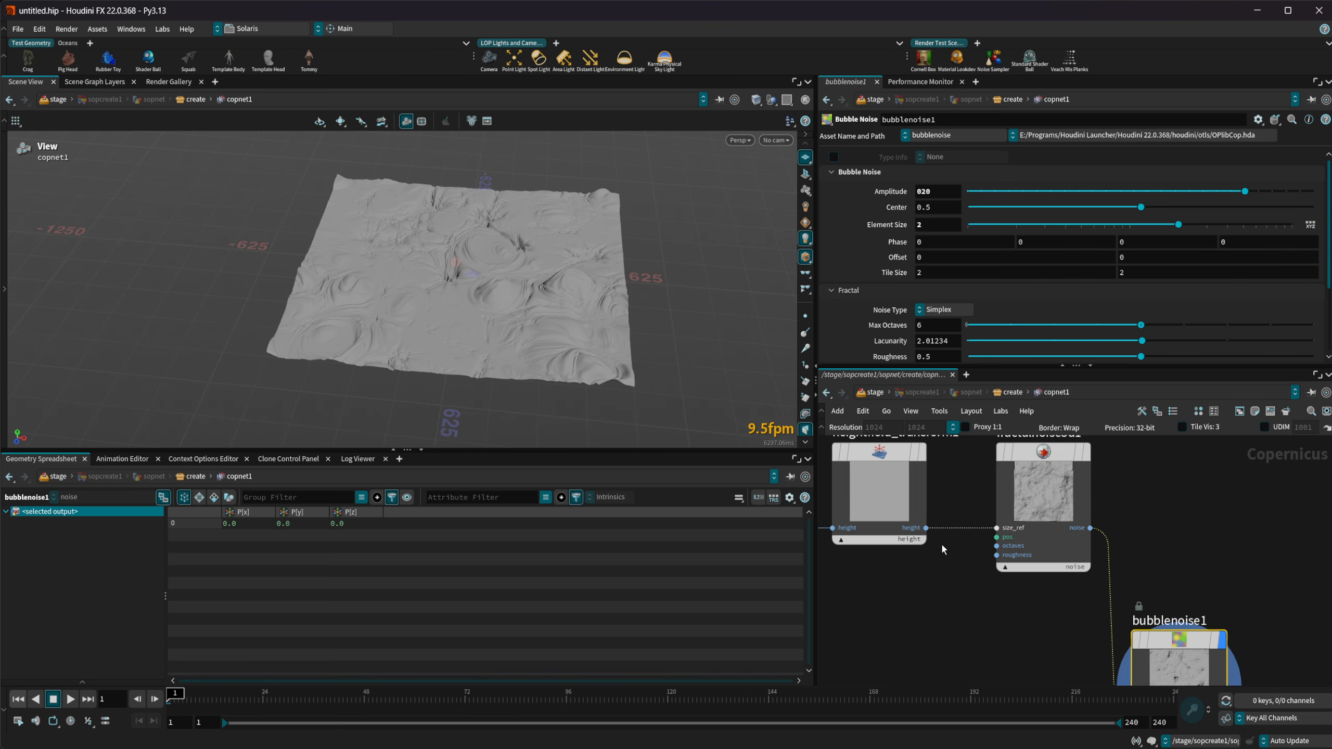
pyautogui.moveTo(1057, 587); pyautogui.dragTo(941, 526, button='middle')
pyautogui.moveTo(959, 460); pyautogui.dragTo(952, 532, button='middle')
pyautogui.moveTo(1106, 559); pyautogui.dragTo(1109, 452, button='middle')
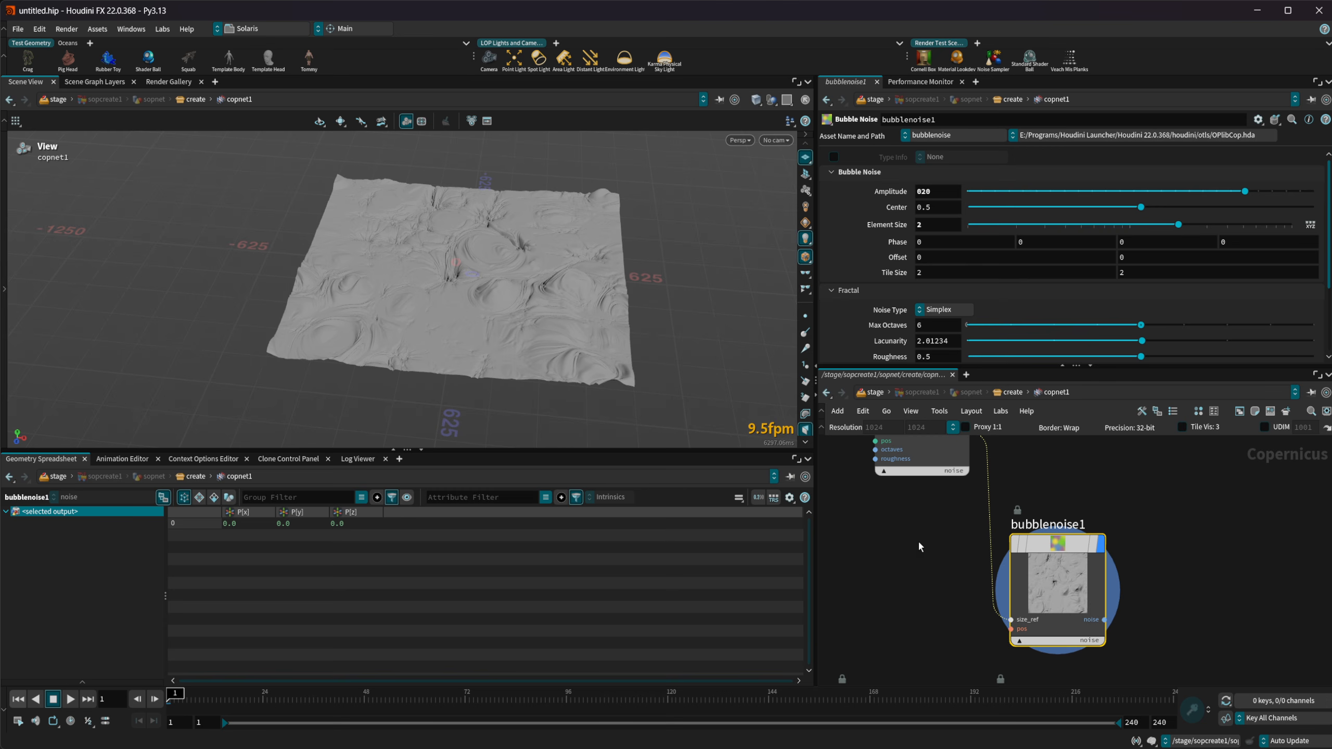
# Step: Leave copnet1, open heightfield_copnet1 and look over its node chain from the noise nodes to heightfield_erode1
pyautogui.click(1012, 392)
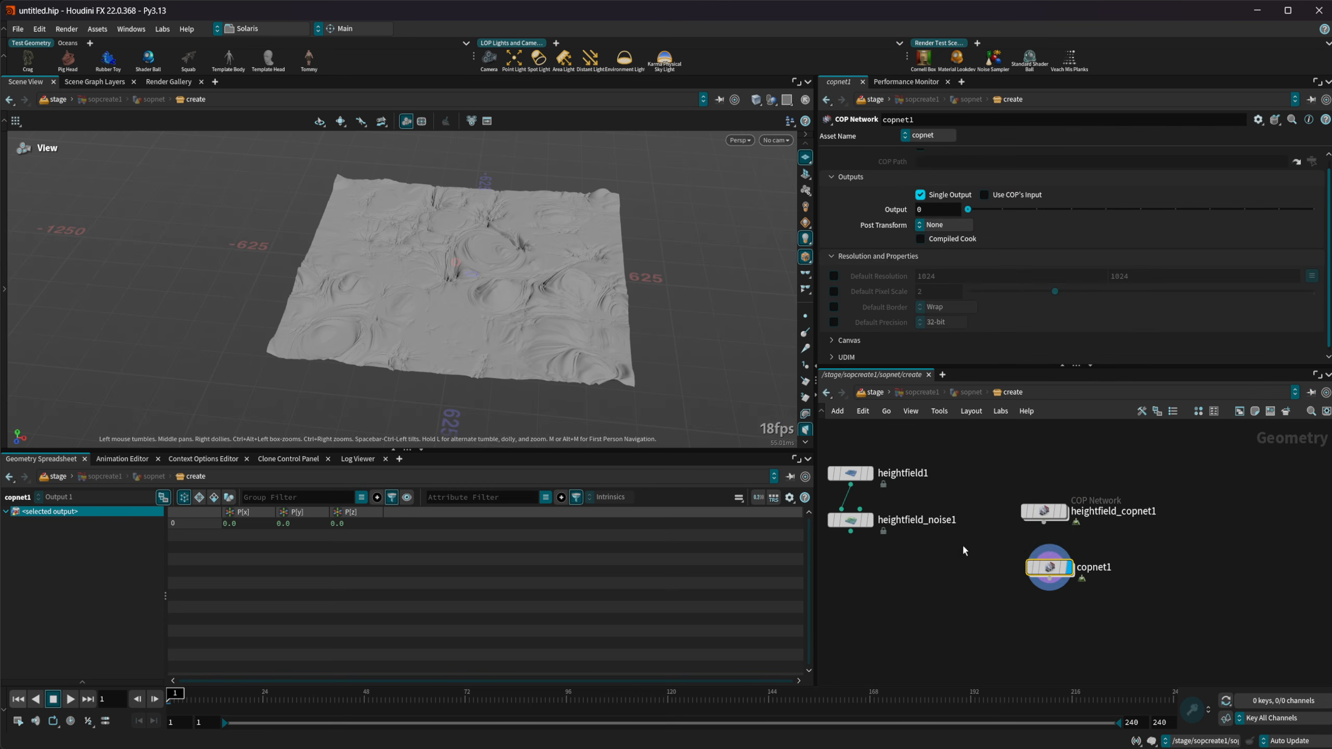
pyautogui.click(1043, 517)
pyautogui.doubleClick(1043, 516)
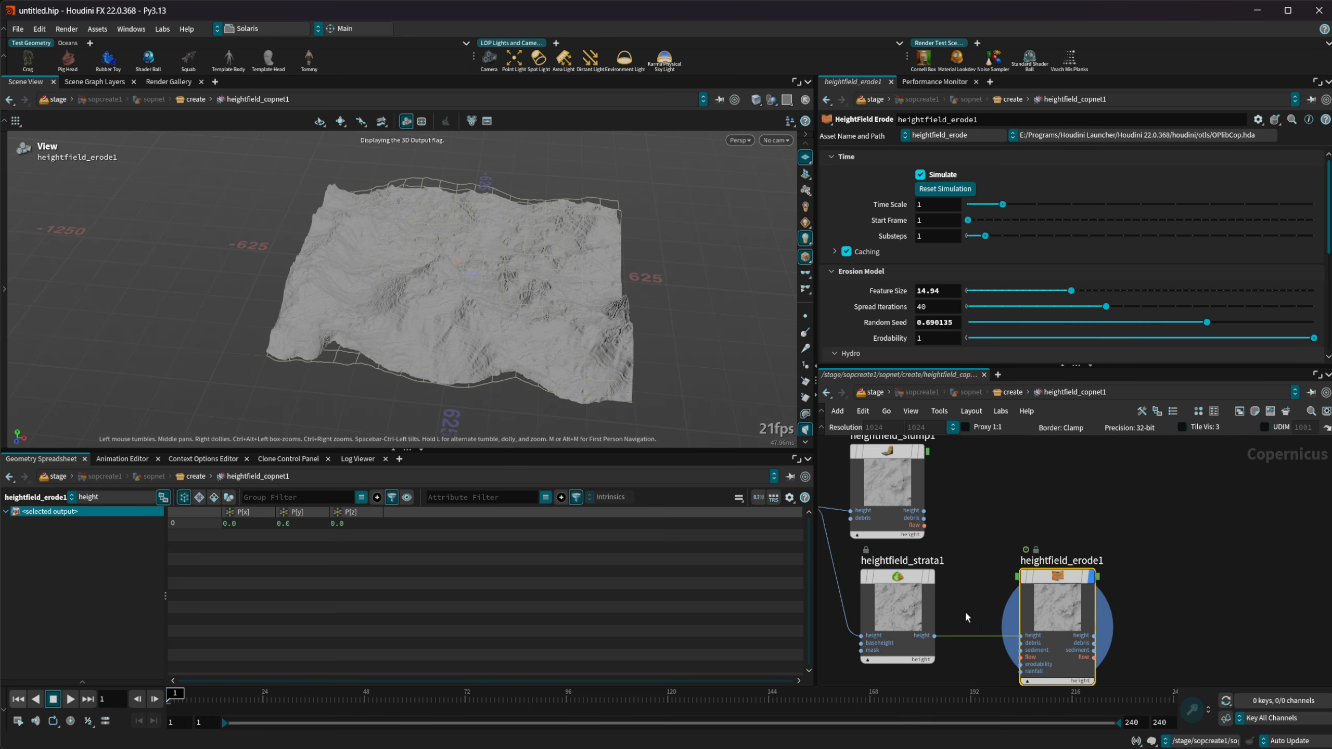
pyautogui.moveTo(908, 579); pyautogui.dragTo(1065, 590, button='middle')
pyautogui.scroll(-4, 950, 614)
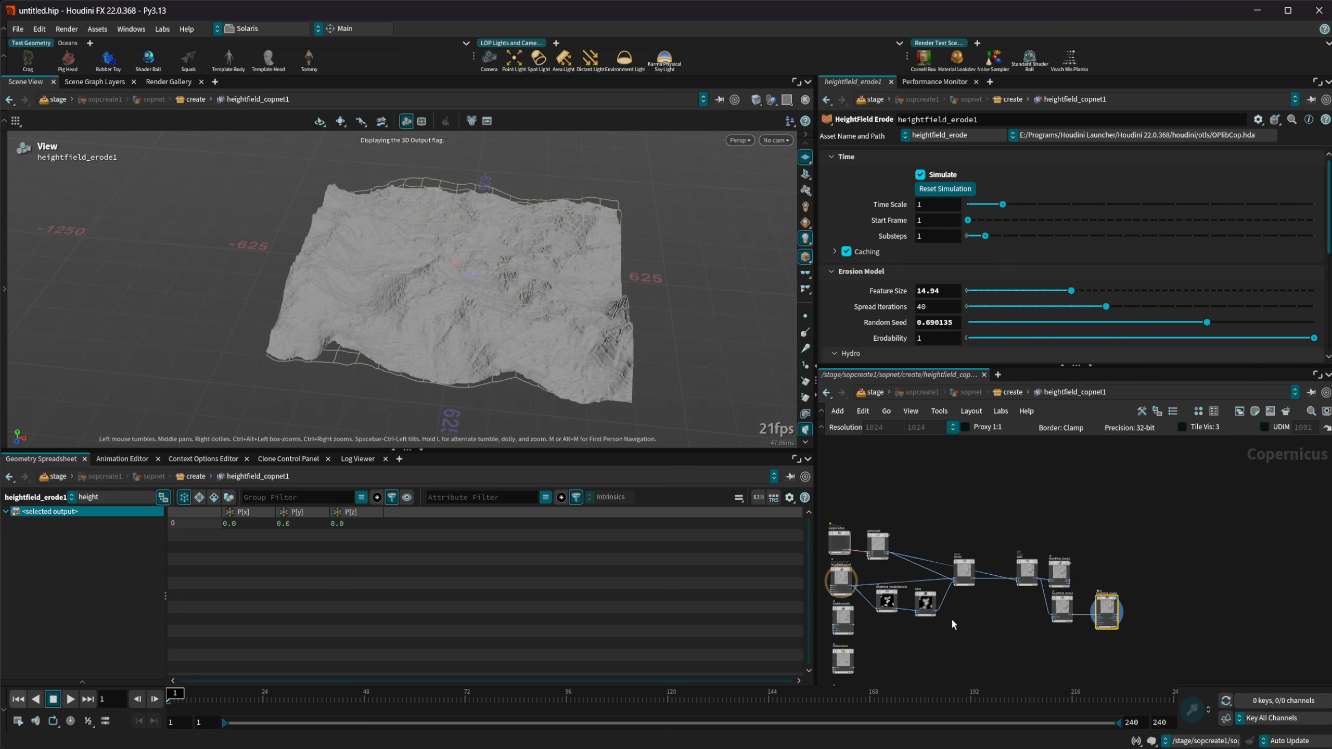
pyautogui.moveTo(953, 621); pyautogui.dragTo(943, 540, button='middle')
pyautogui.scroll(3, 944, 541)
pyautogui.moveTo(1093, 585); pyautogui.dragTo(1028, 560, button='middle')
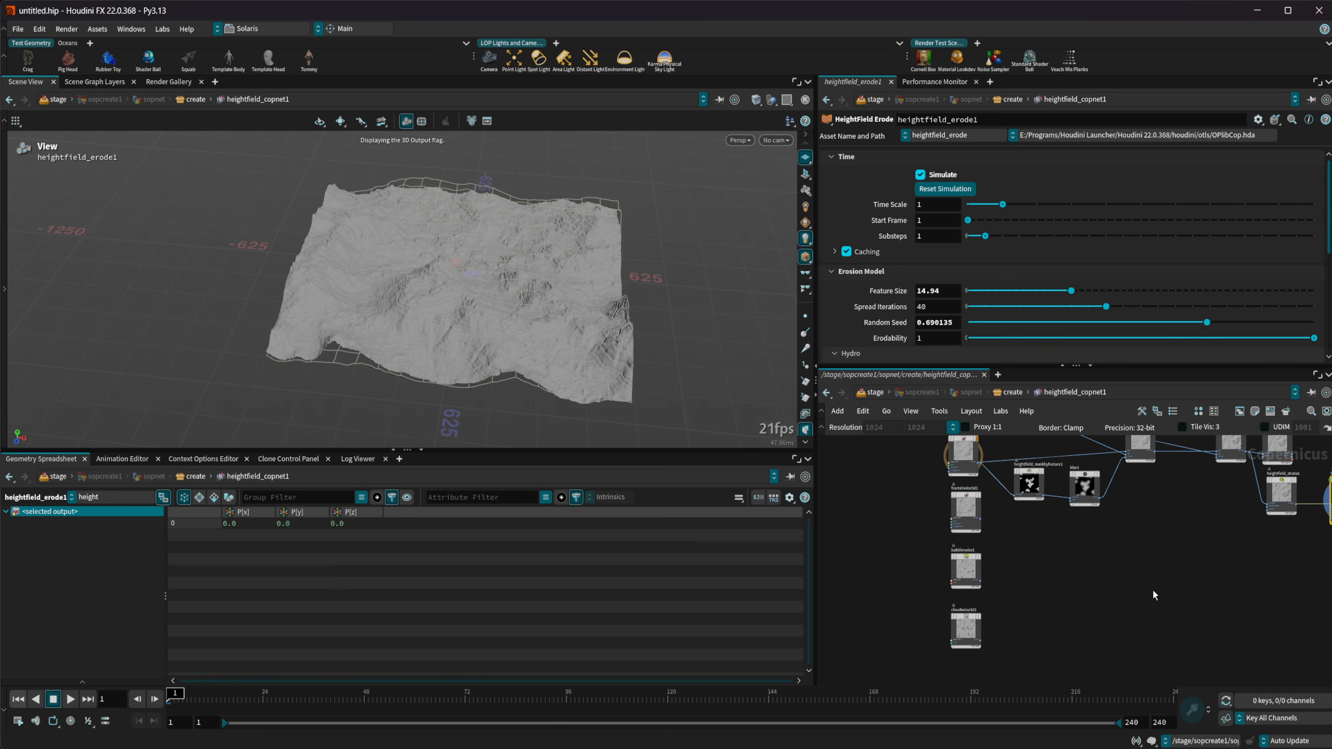
pyautogui.moveTo(1120, 596); pyautogui.dragTo(1022, 658, button='middle')
pyautogui.moveTo(925, 587); pyautogui.dragTo(970, 600, button='middle')
pyautogui.scroll(3, 934, 548)
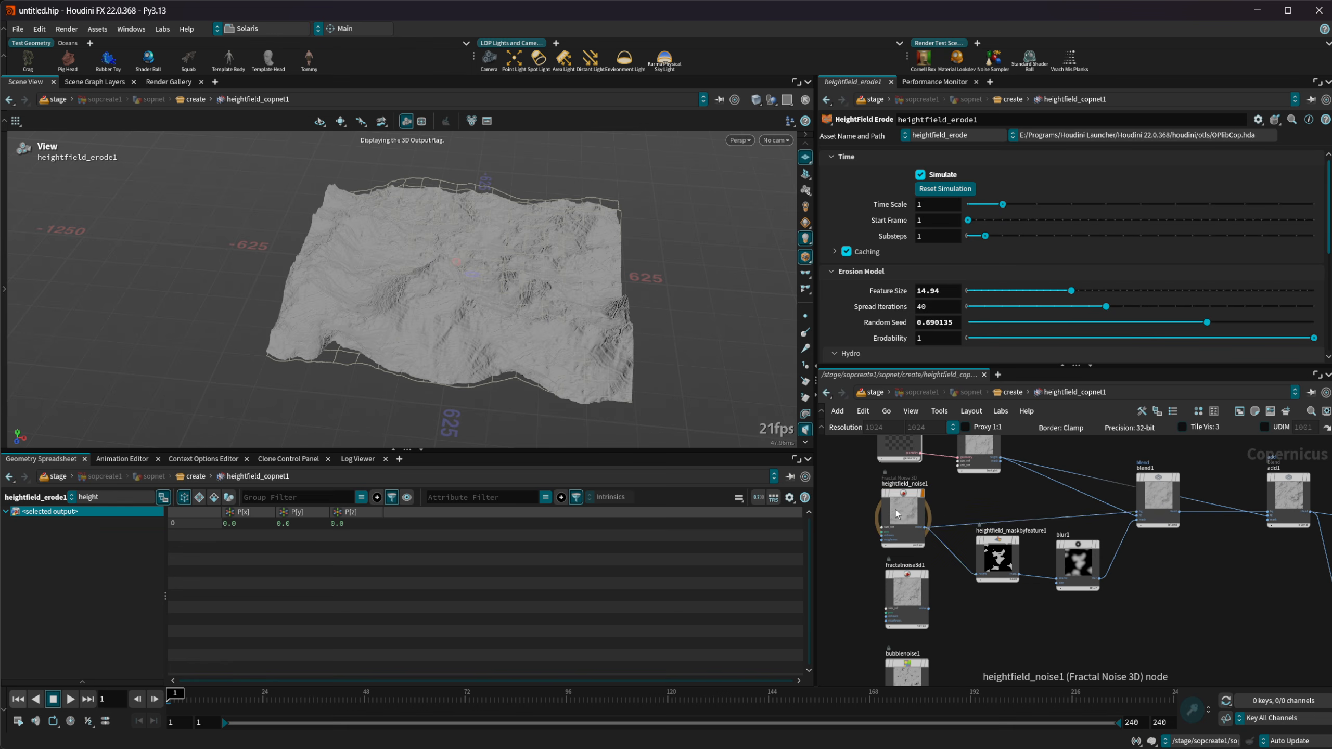
# Step: Display heightfield_noise1 and examine its terrain up close with and without the wireframe overlay
pyautogui.click(897, 512)
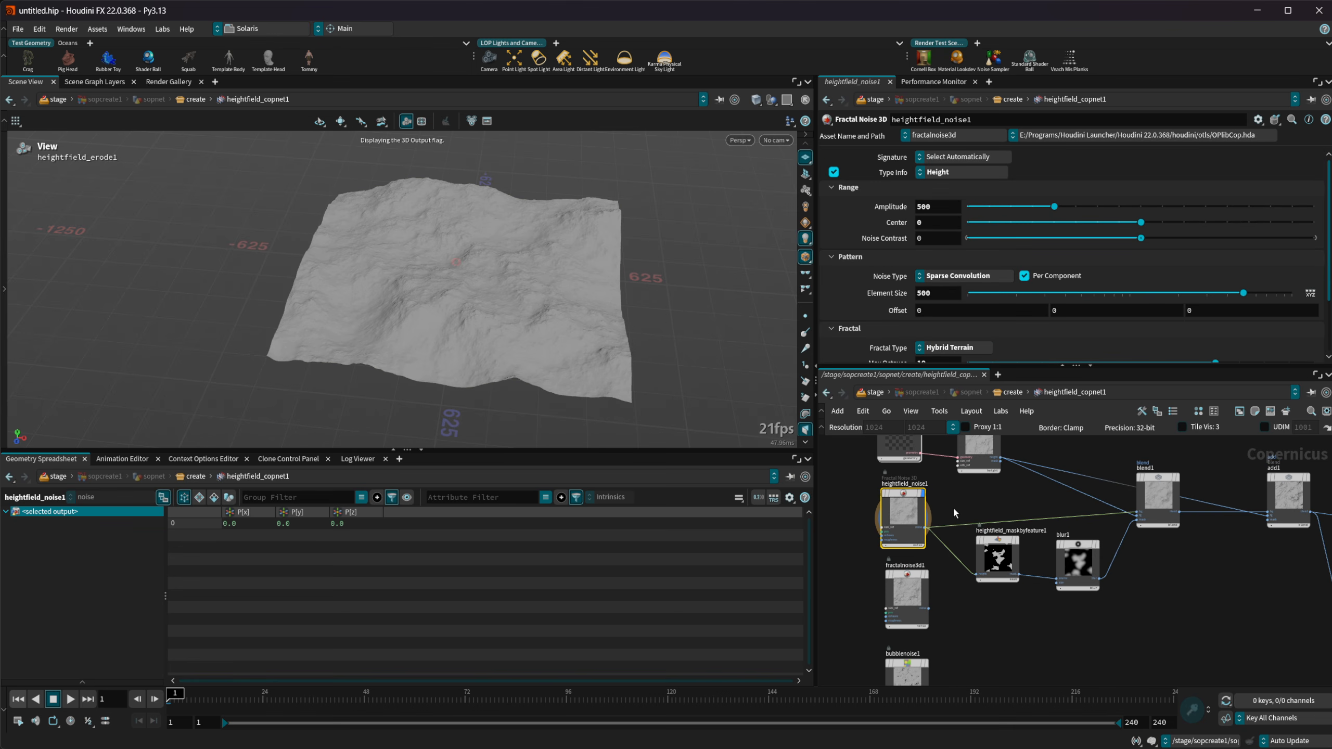
pyautogui.moveTo(485, 336)
pyautogui.mouseDown()
pyautogui.moveTo(431, 312)
pyautogui.moveTo(500, 313)
pyautogui.mouseUp()
pyautogui.hotkey('shift', 'w')
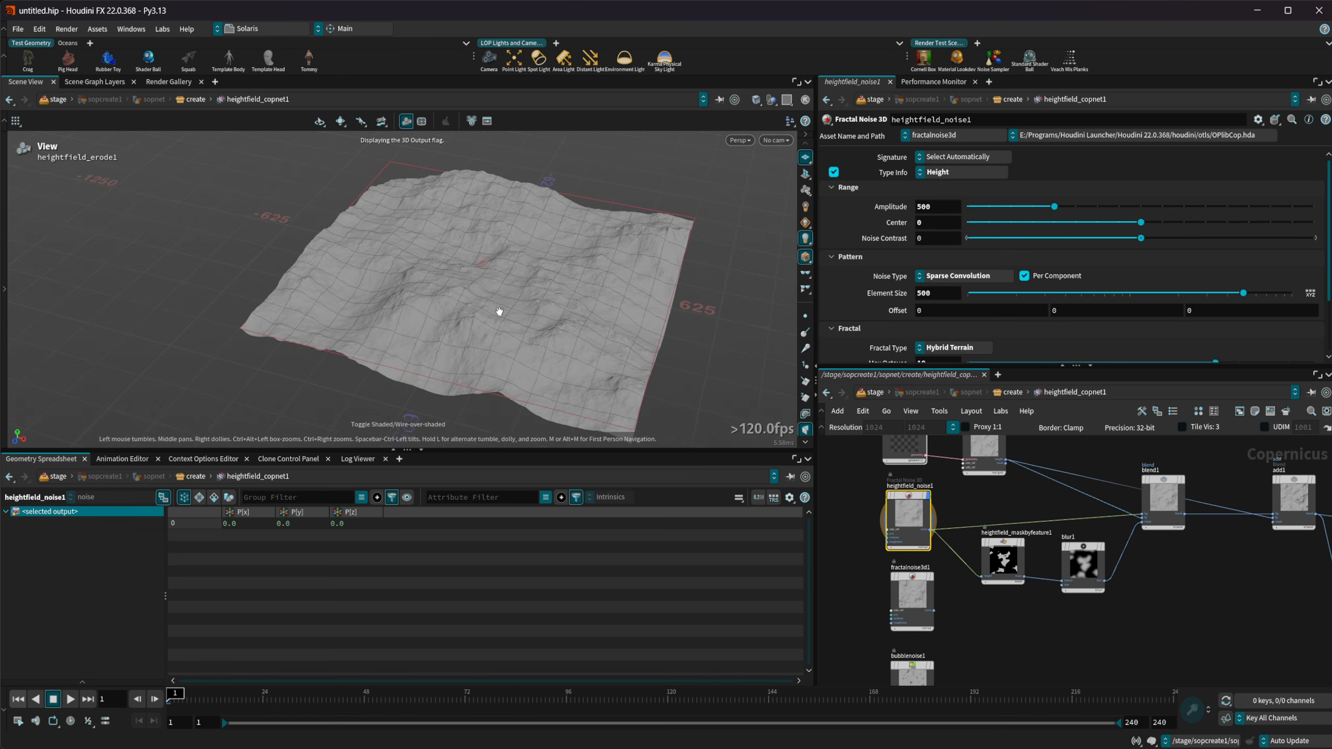
pyautogui.moveTo(515, 342); pyautogui.dragTo(726, 312, button='right')
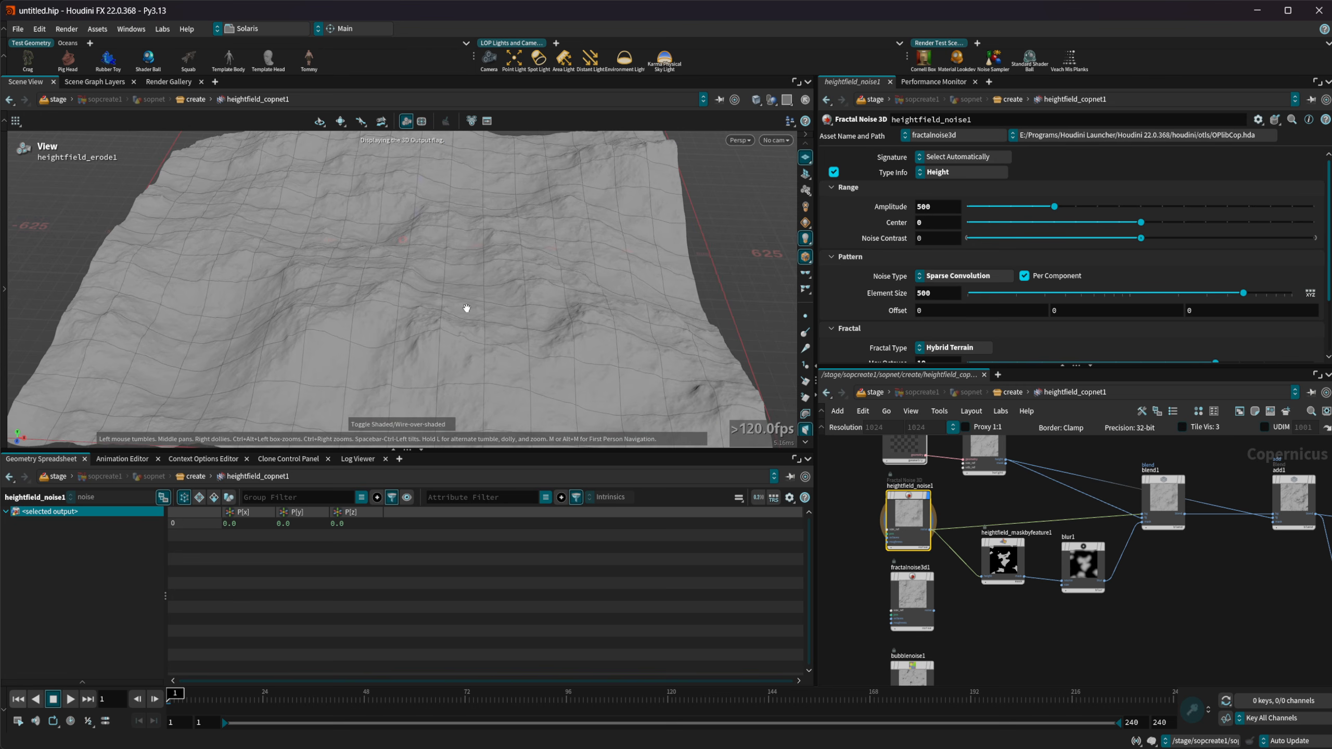
pyautogui.hotkey('shift', 'w')
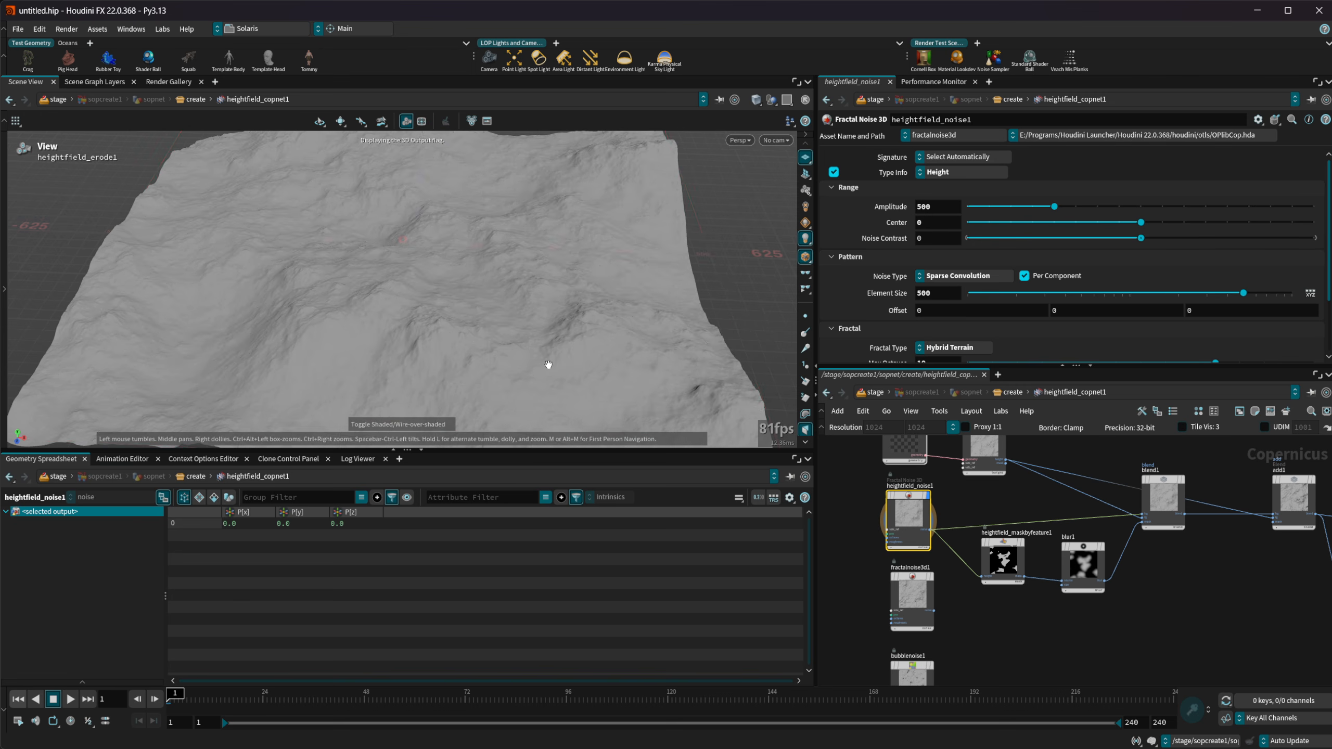
pyautogui.hotkey('shift', 'w')
pyautogui.moveTo(1161, 633); pyautogui.dragTo(819, 627, button='middle')
pyautogui.scroll(-2, 943, 572)
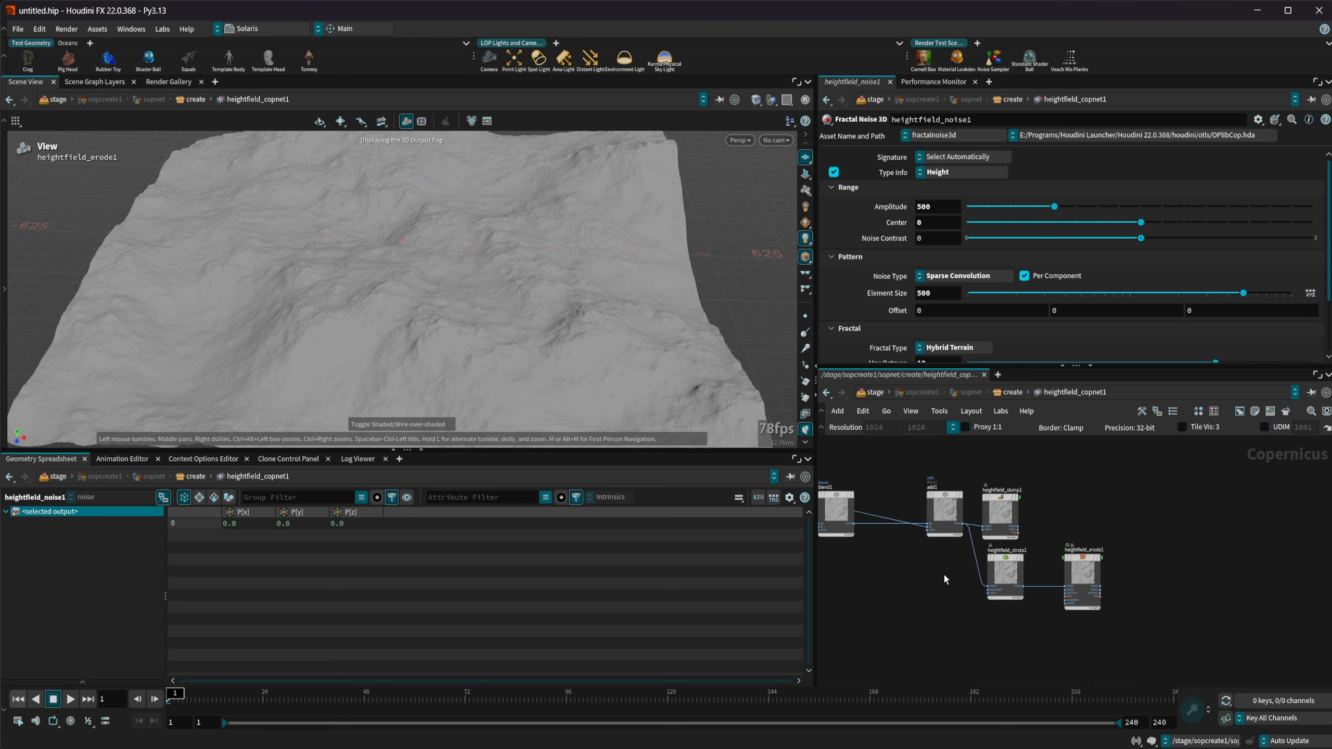
pyautogui.press('Tab')
pyautogui.write('prev')
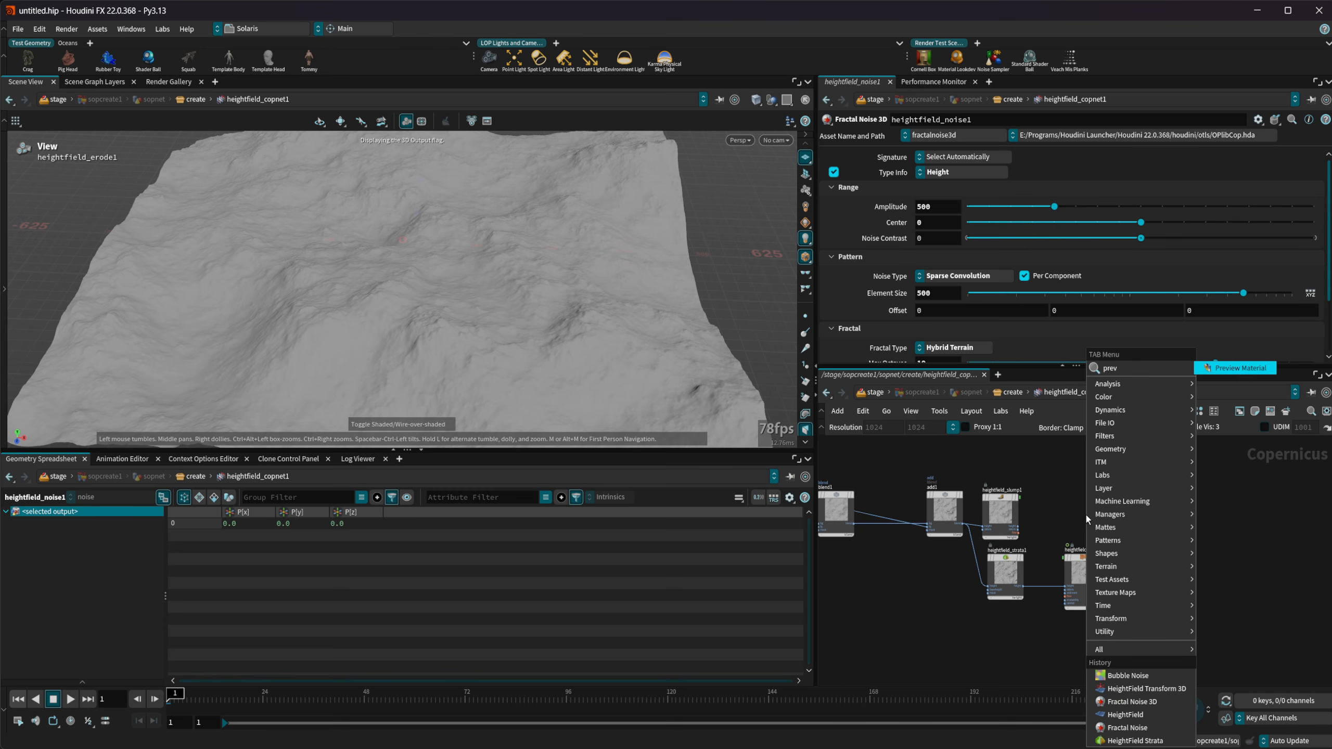
pyautogui.press('BackSpace')
pyautogui.press('BackSpace')
pyautogui.press('BackSpace')
pyautogui.press('BackSpace')
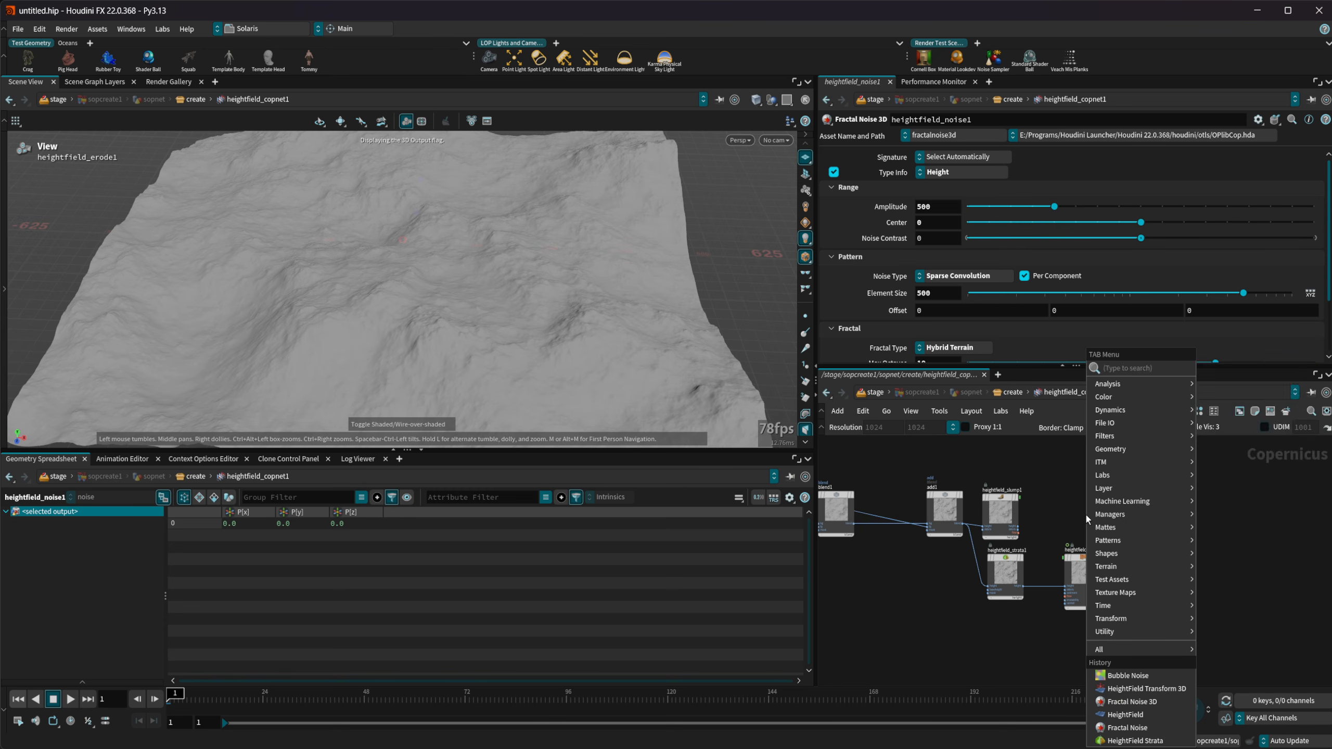
pyautogui.write('heigh pr')
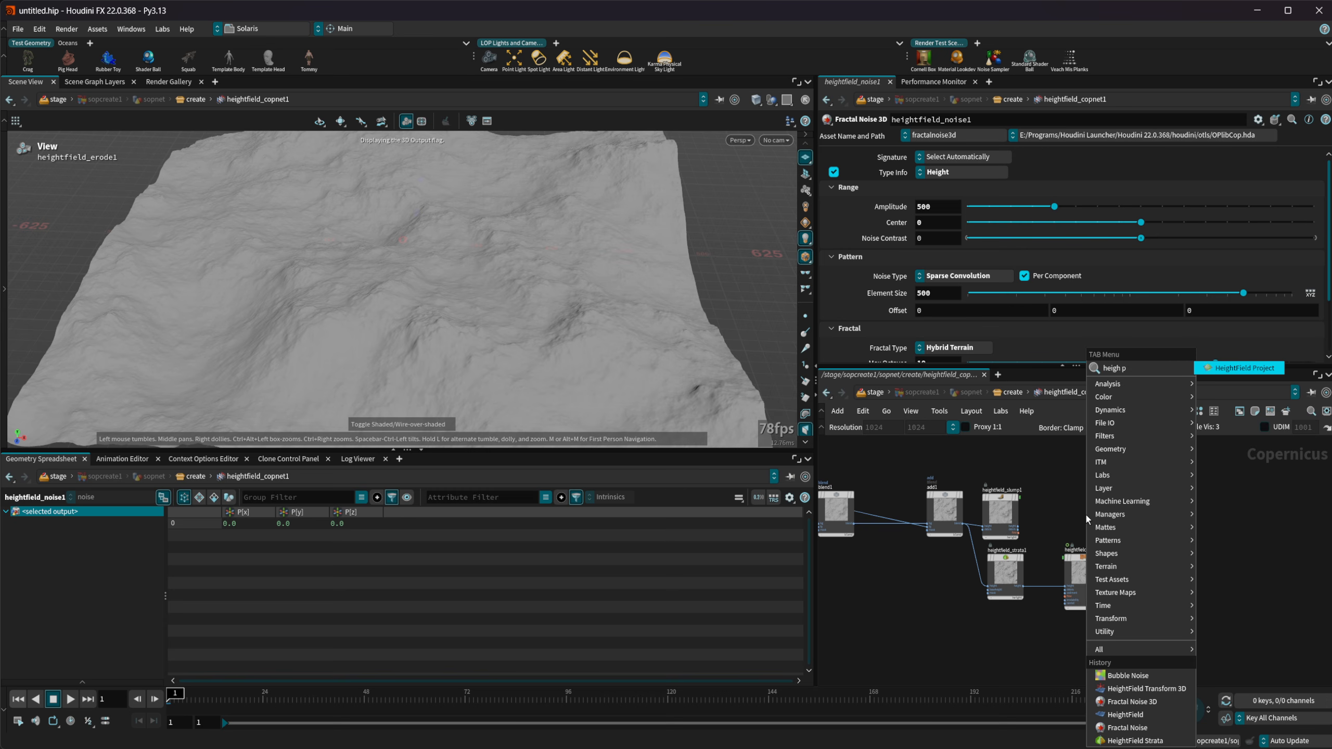
pyautogui.press('BackSpace')
pyautogui.press('BackSpace')
pyautogui.press('BackSpace')
pyautogui.press('BackSpace')
pyautogui.press('BackSpace')
pyautogui.press('BackSpace')
pyautogui.press('BackSpace')
pyautogui.press('BackSpace')
pyautogui.press('Escape')
# Step: Return to the create network and move copnet1 away from heightfield_copnet1
pyautogui.scroll(-3, 1067, 499)
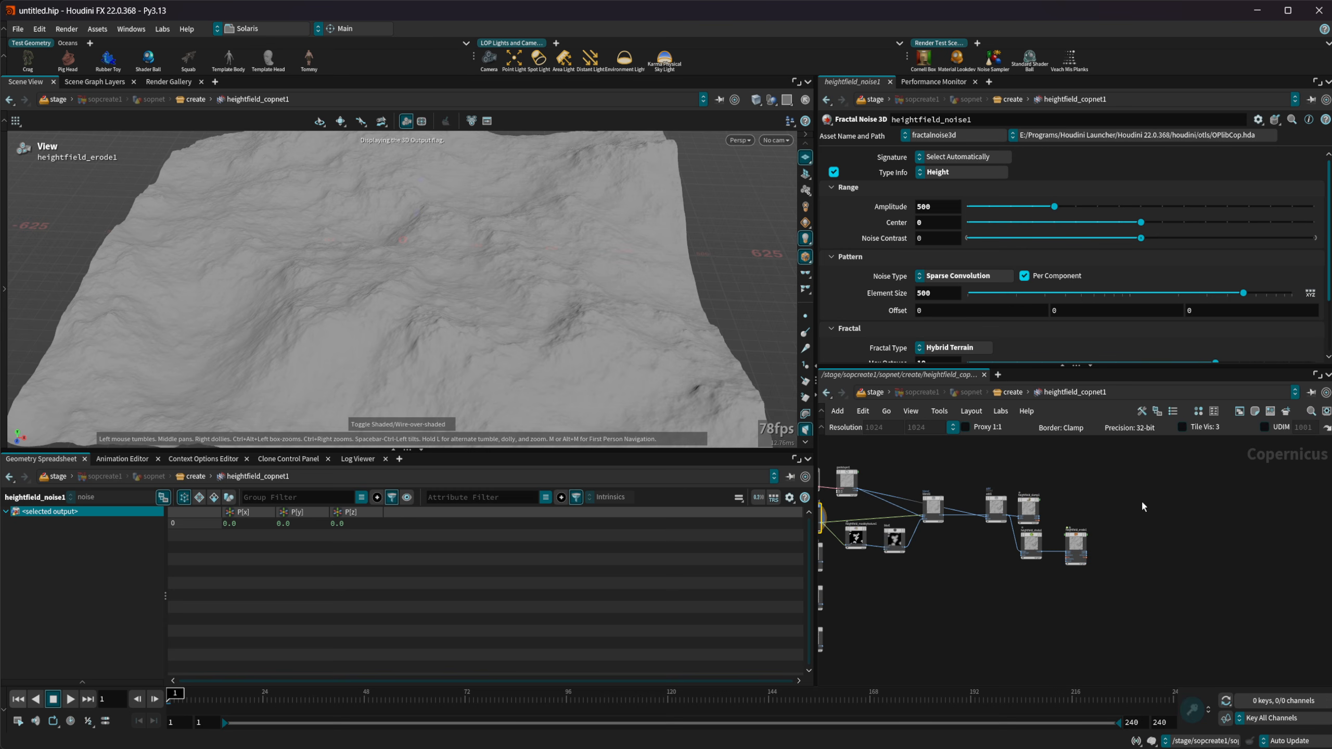
pyautogui.moveTo(1013, 462); pyautogui.dragTo(1041, 473, button='middle')
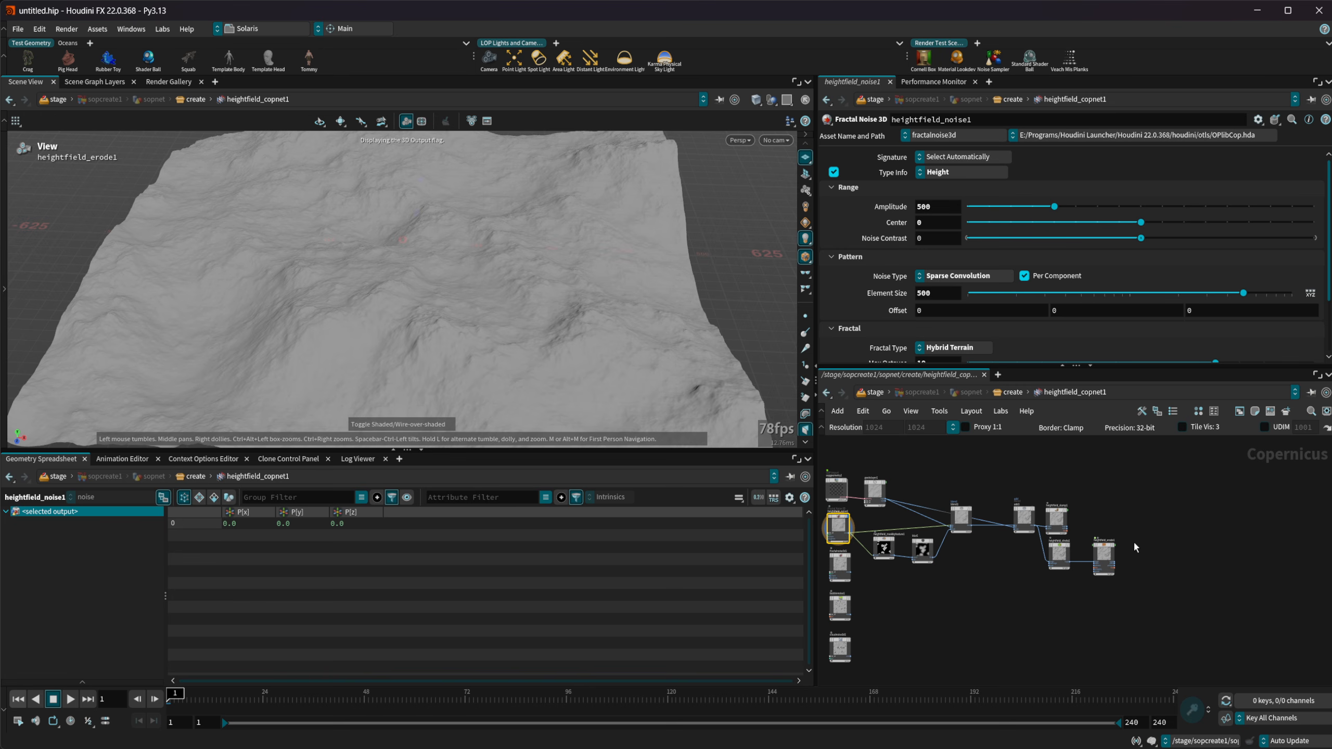
pyautogui.click(1011, 392)
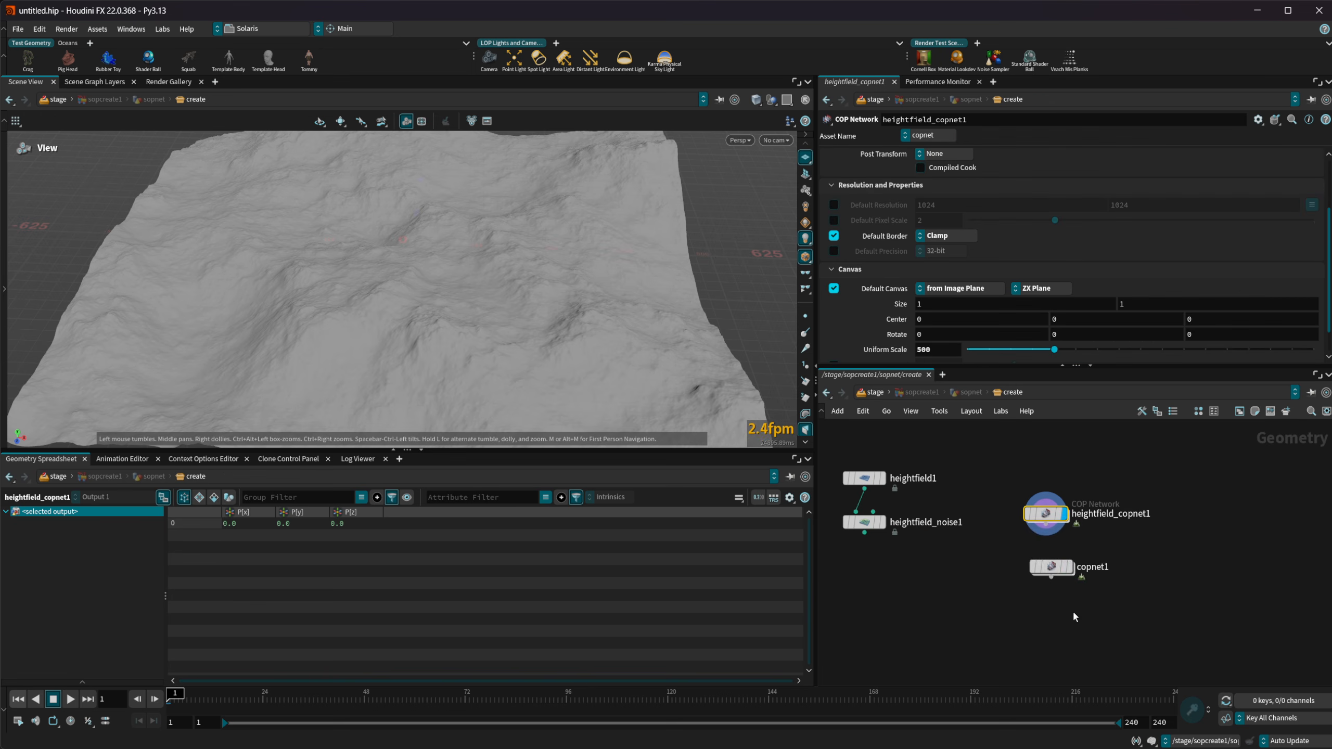
pyautogui.moveTo(1068, 574); pyautogui.dragTo(1152, 566)
pyautogui.scroll(3, 1072, 529)
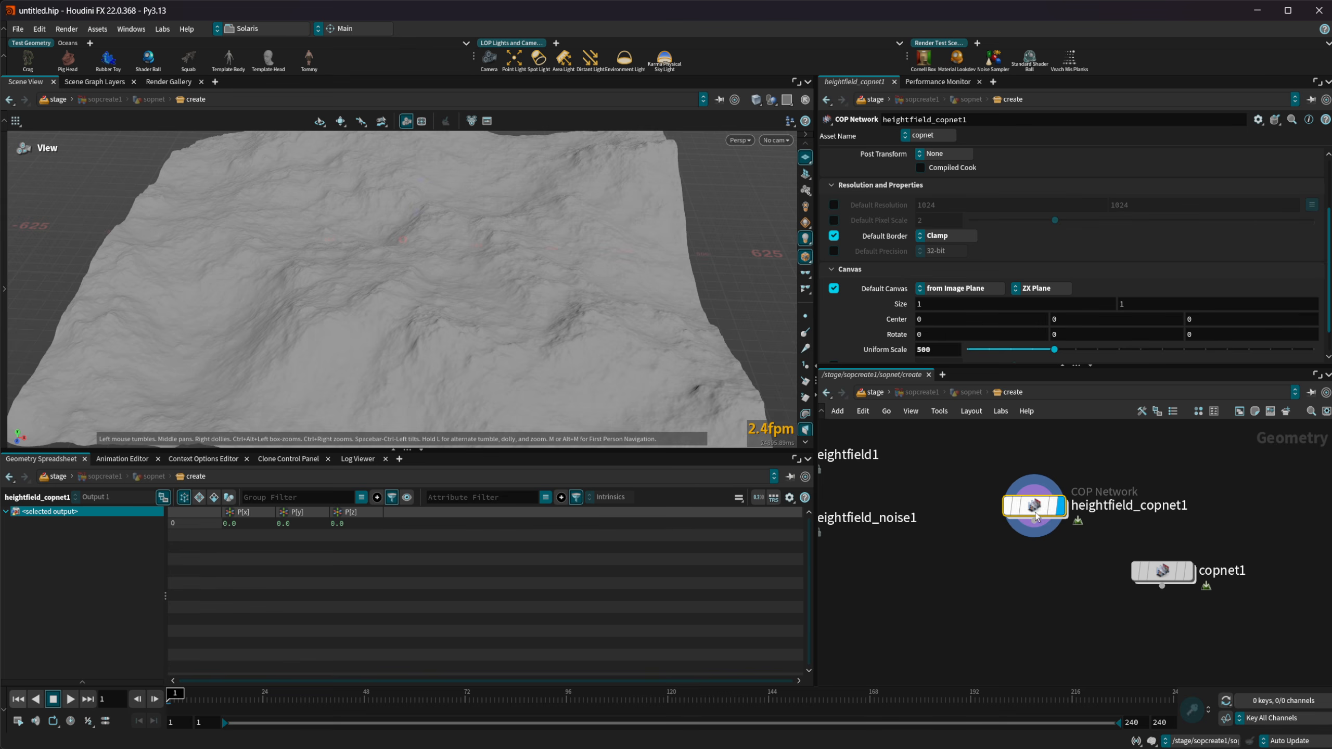
# Step: Add a Convert HeightField node fed by heightfield_copnet1, display it and inspect its result in the viewport
pyautogui.press('Tab')
pyautogui.write('converth')
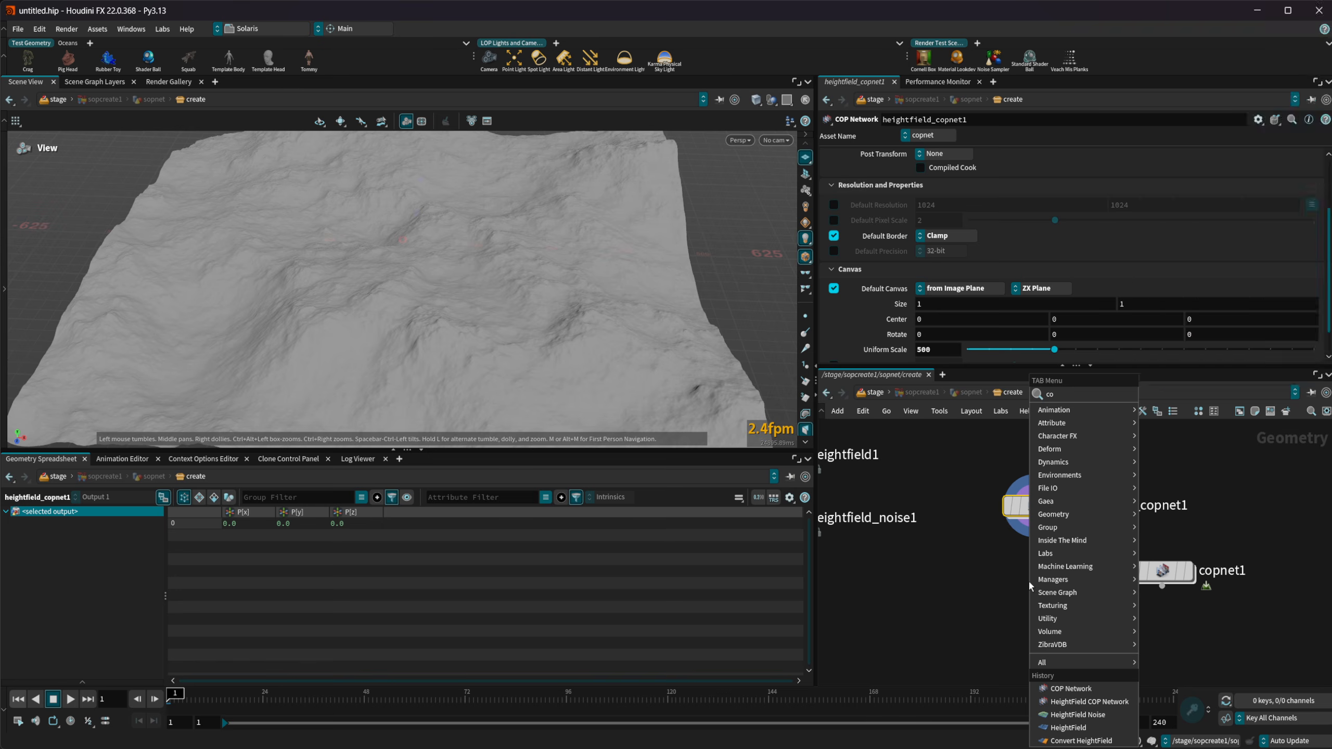
pyautogui.press('Return')
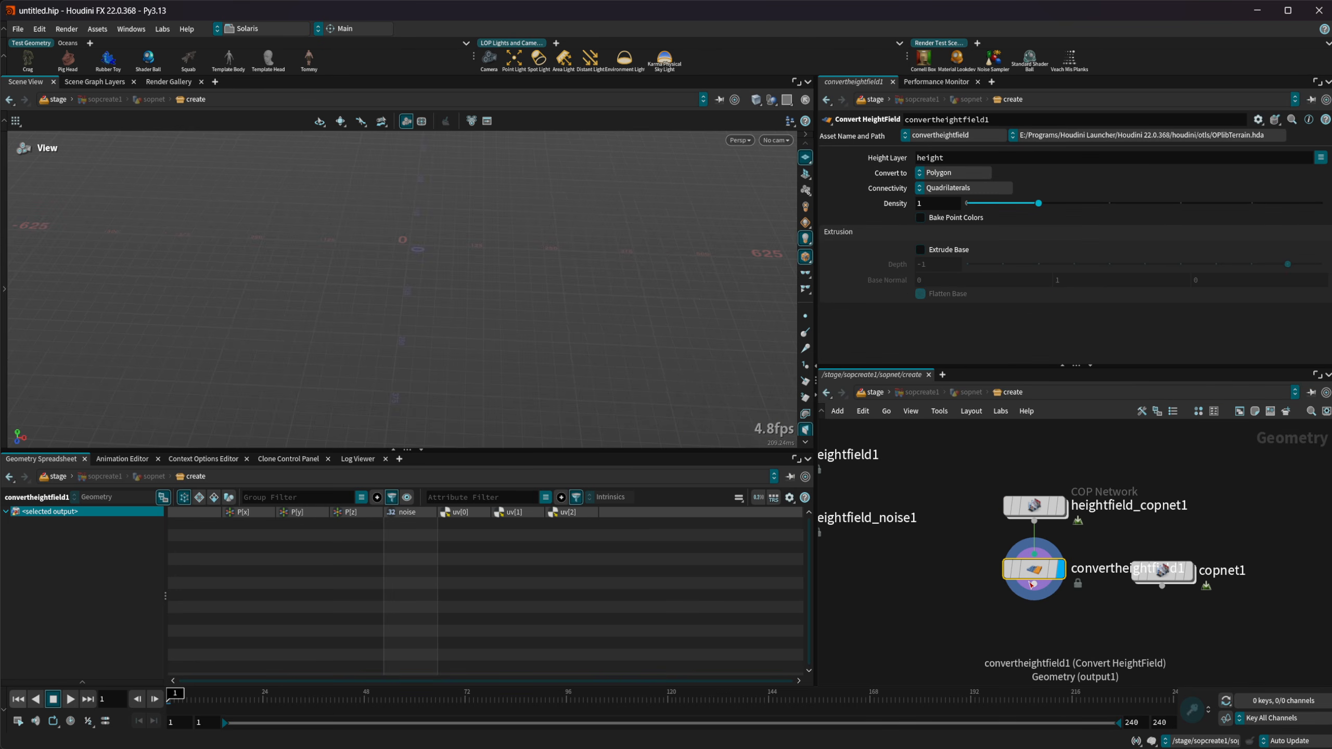
pyautogui.click(1031, 571)
pyautogui.moveTo(478, 217); pyautogui.dragTo(445, 259)
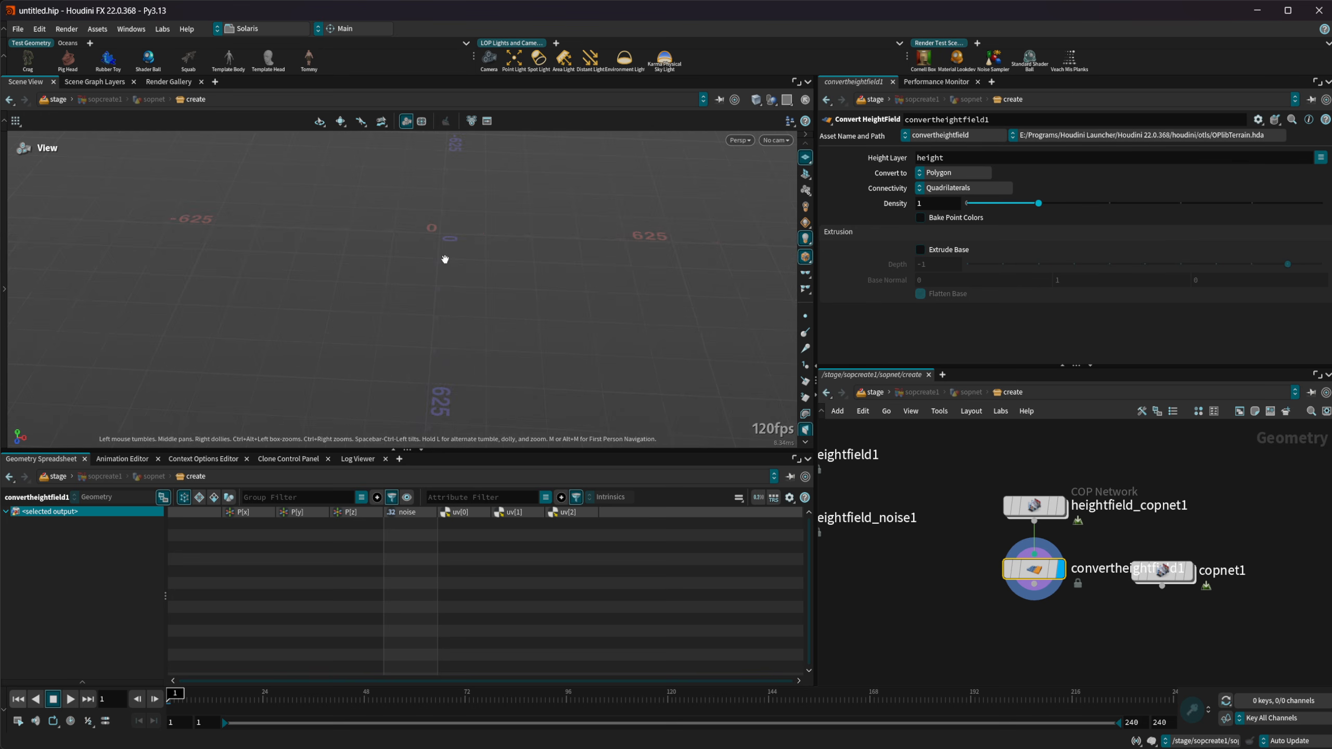
# Step: Check the primitive attributes of heightfield_copnet1's output in the spreadsheet, and open that network
pyautogui.click(1039, 506)
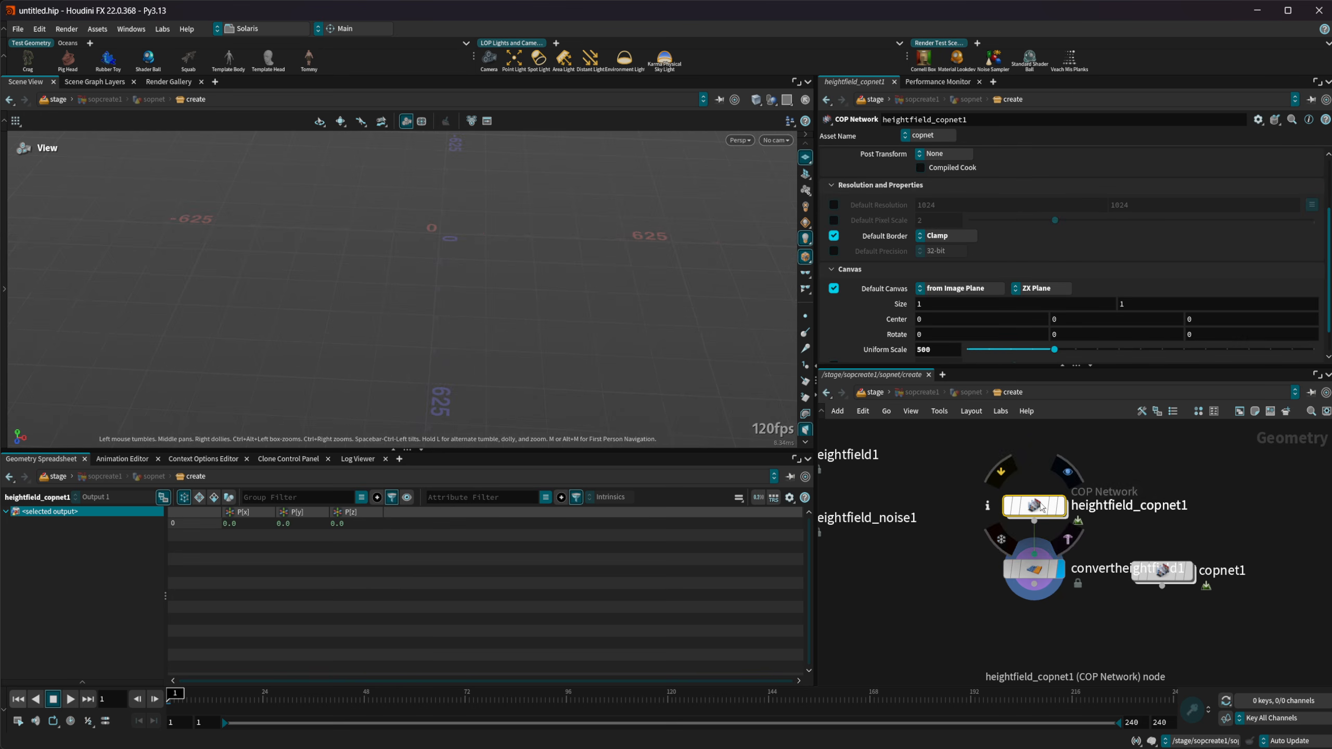
pyautogui.click(214, 497)
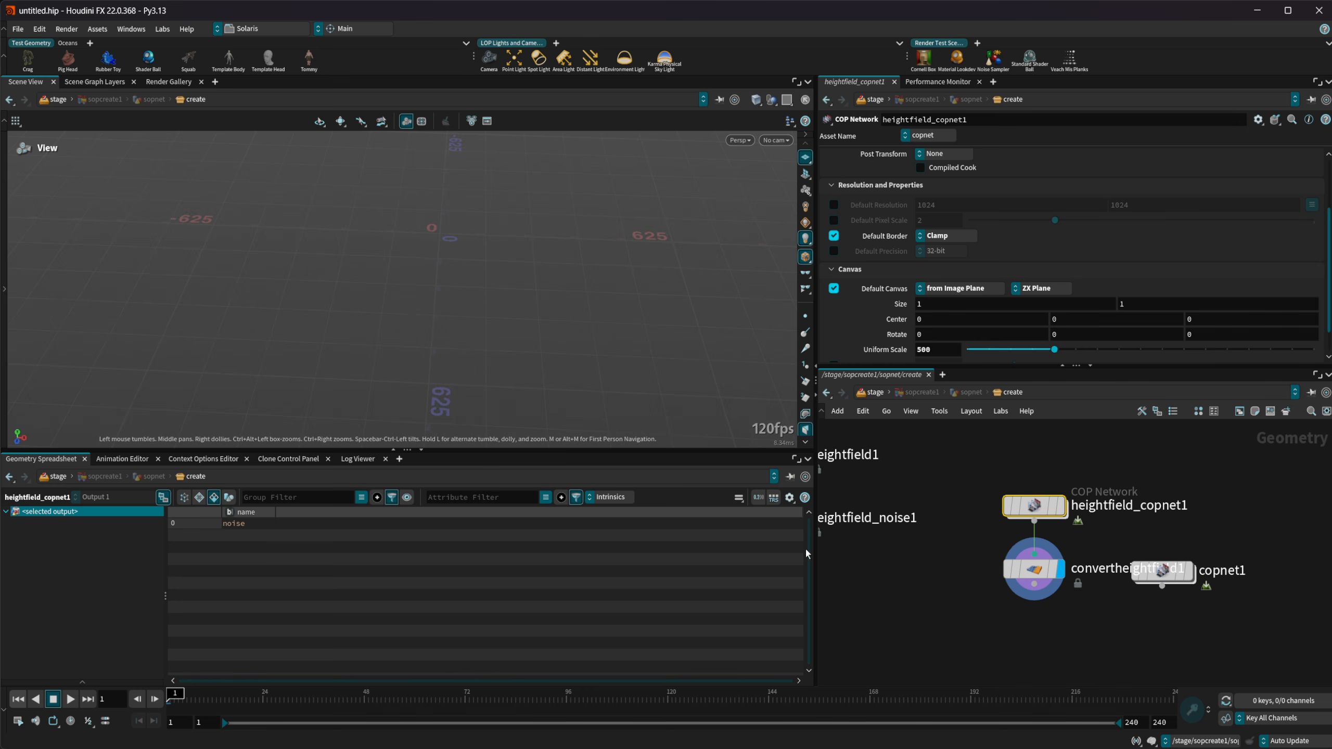
pyautogui.doubleClick(1028, 512)
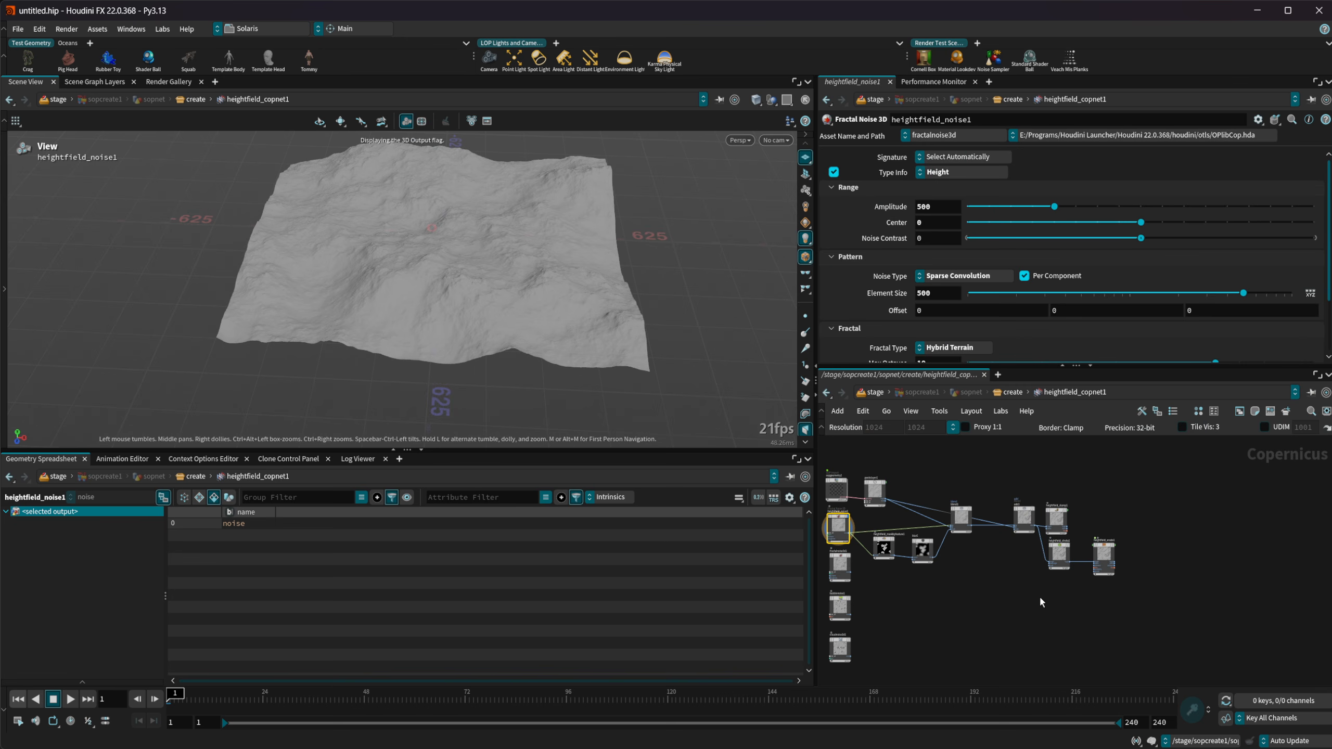
pyautogui.scroll(5, 1069, 567)
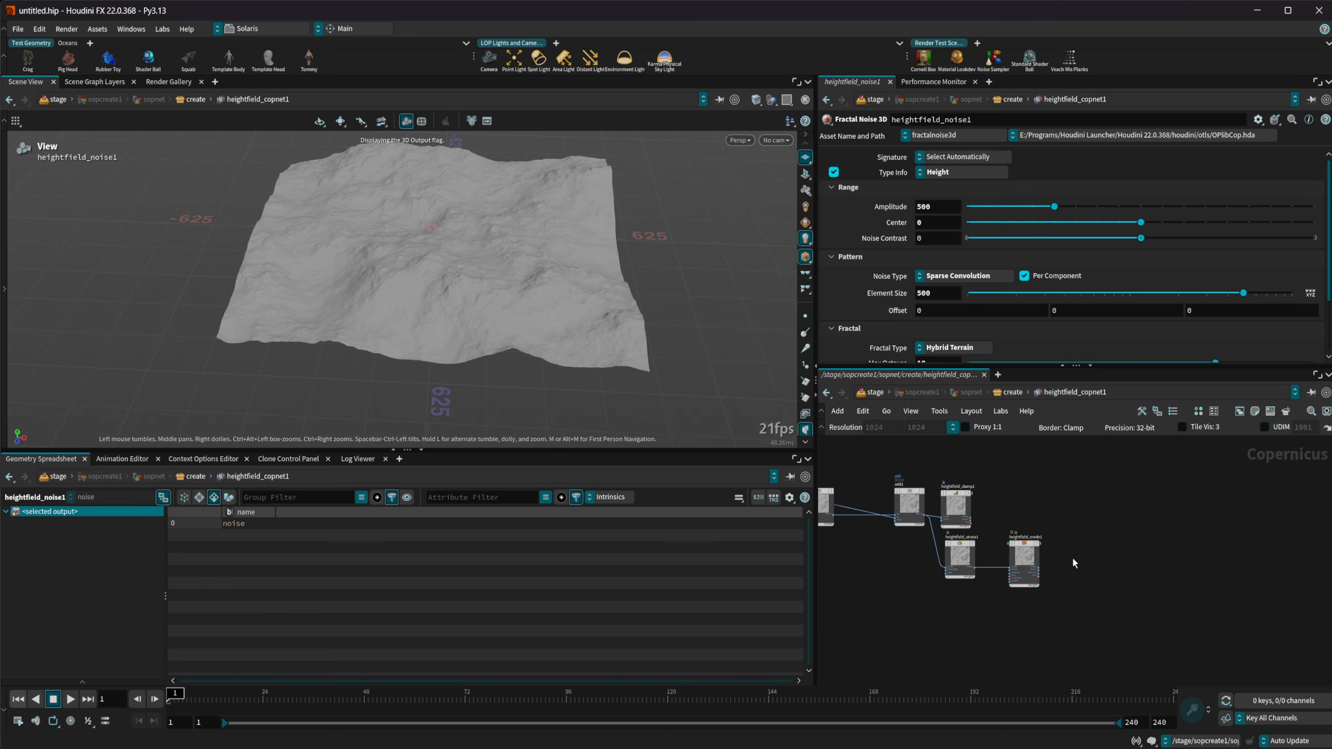
# Step: Add a Null node beside heightfield_erode1
pyautogui.press('Tab')
pyautogui.write('null')
pyautogui.press('Return')
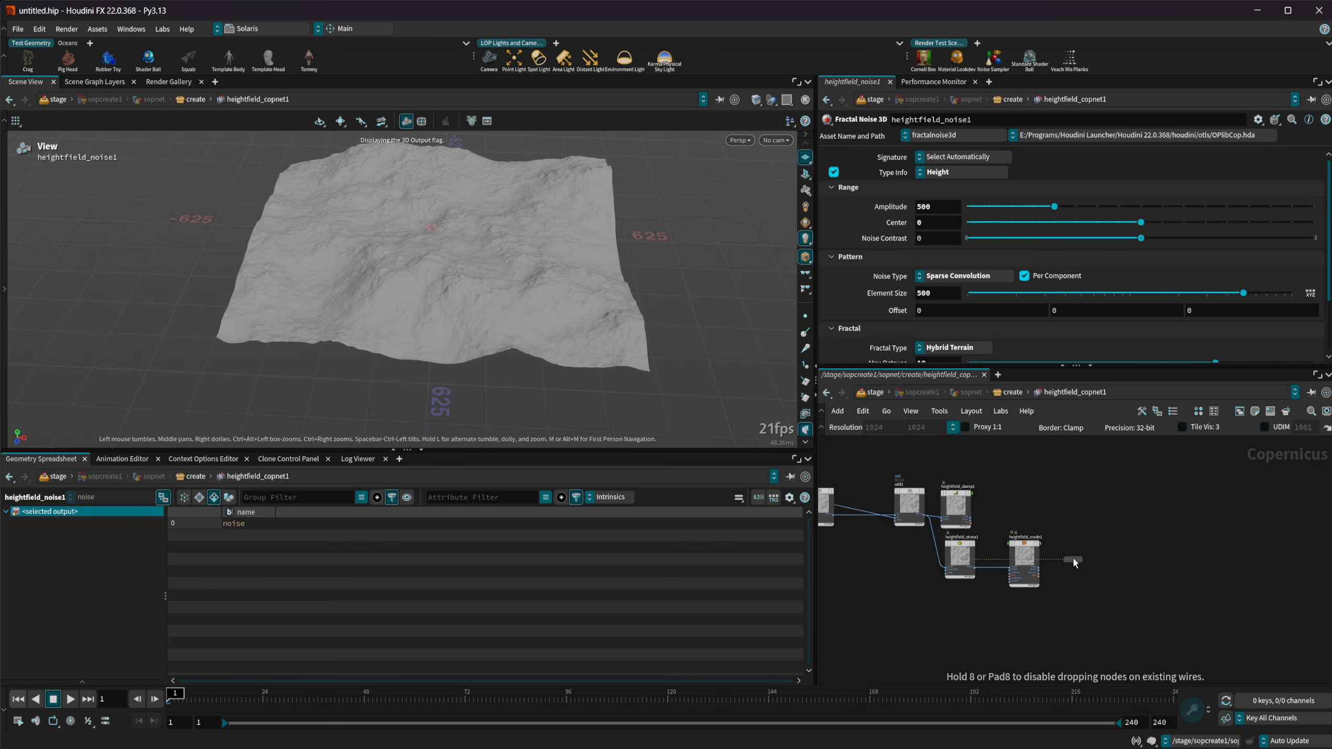
pyautogui.click(1078, 559)
pyautogui.scroll(5, 1065, 555)
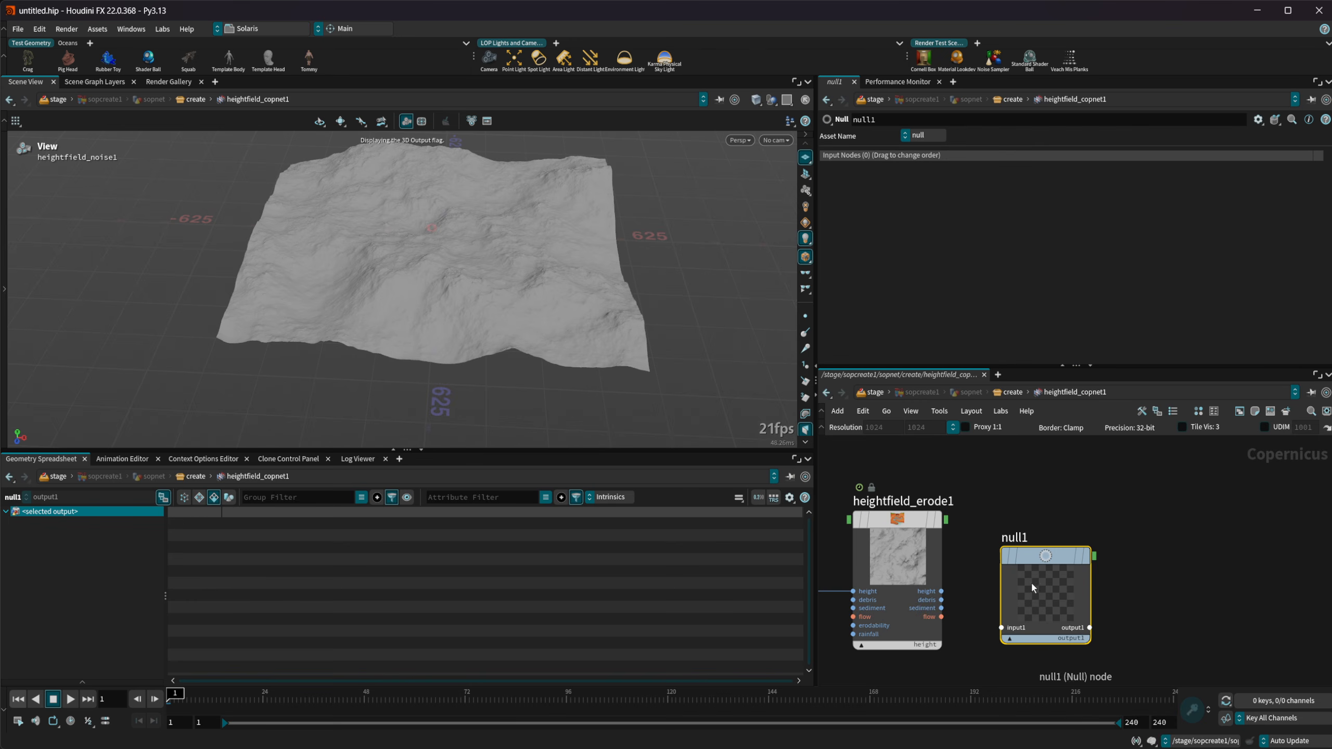
pyautogui.scroll(-5, 1017, 598)
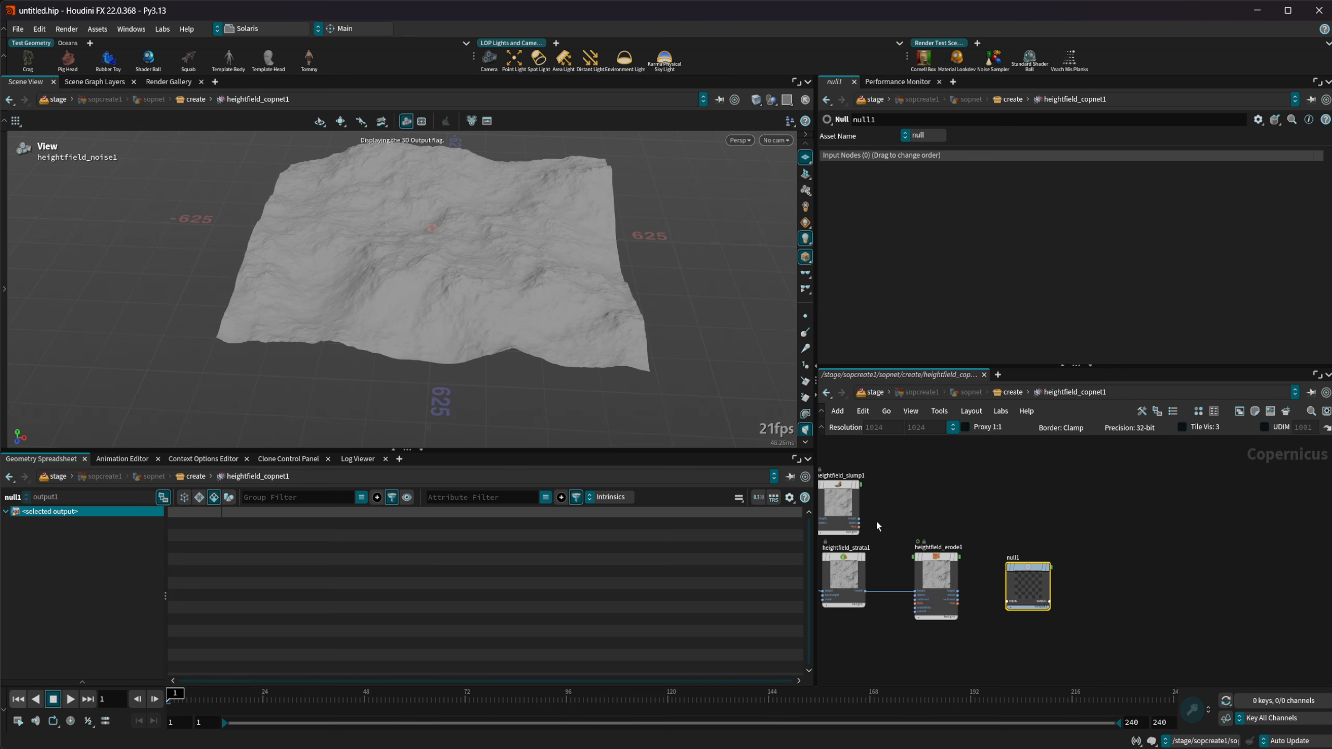
# Step: Move null1 below the mask and blend chain and wire heightfield_noise1's noise output into its input
pyautogui.scroll(5, 876, 521)
pyautogui.moveTo(905, 523); pyautogui.dragTo(1010, 529, button='middle')
pyautogui.scroll(-3, 1011, 528)
pyautogui.scroll(-1, 1133, 527)
pyautogui.moveTo(1096, 557); pyautogui.dragTo(1137, 520, button='middle')
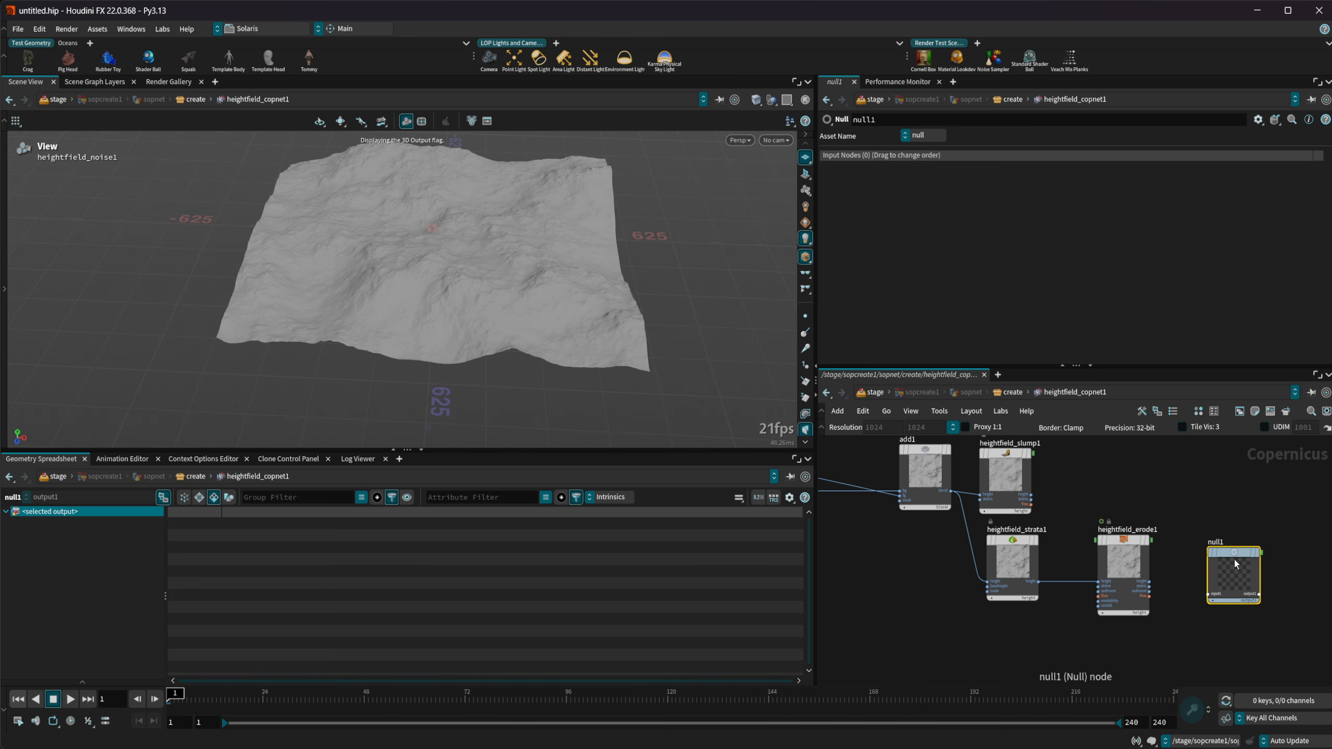
pyautogui.moveTo(1234, 561); pyautogui.dragTo(925, 613)
pyautogui.moveTo(883, 533); pyautogui.dragTo(1274, 518, button='middle')
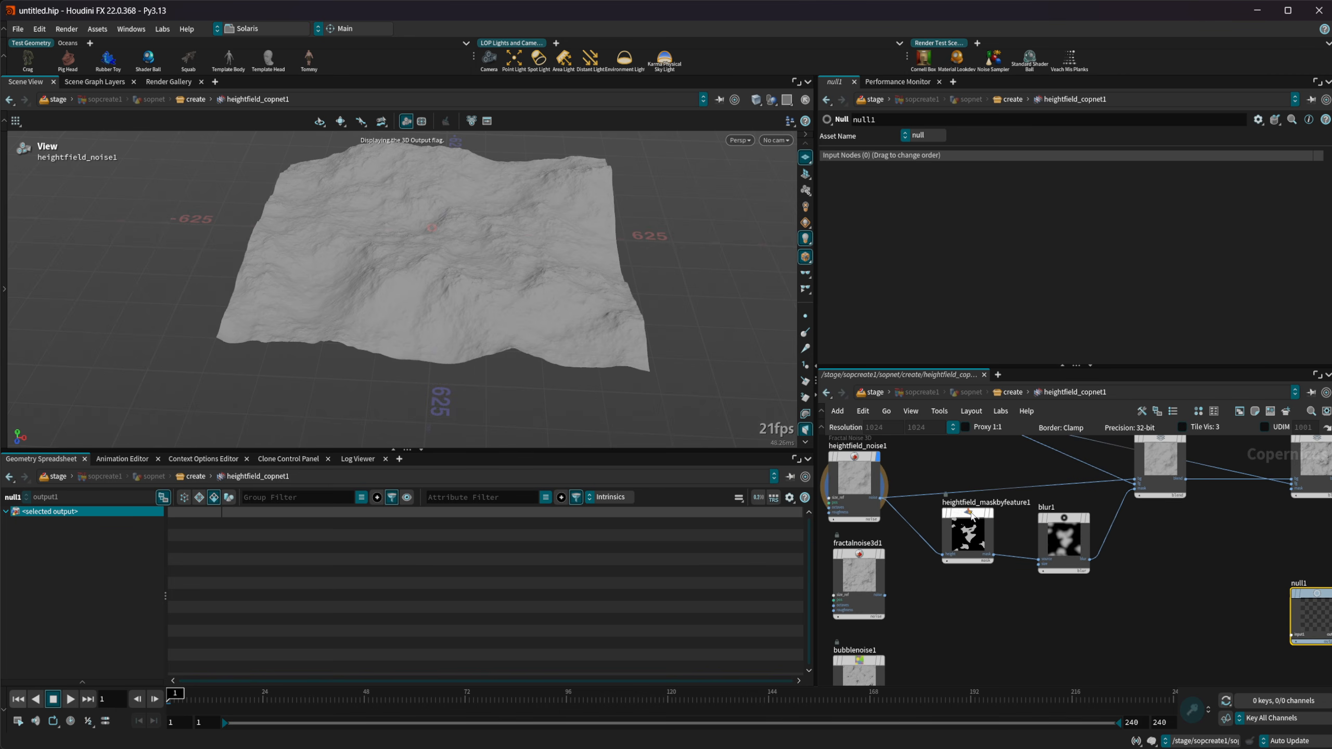
pyautogui.click(880, 498)
pyautogui.moveTo(991, 606); pyautogui.dragTo(889, 532, button='middle')
pyautogui.scroll(2, 1111, 552)
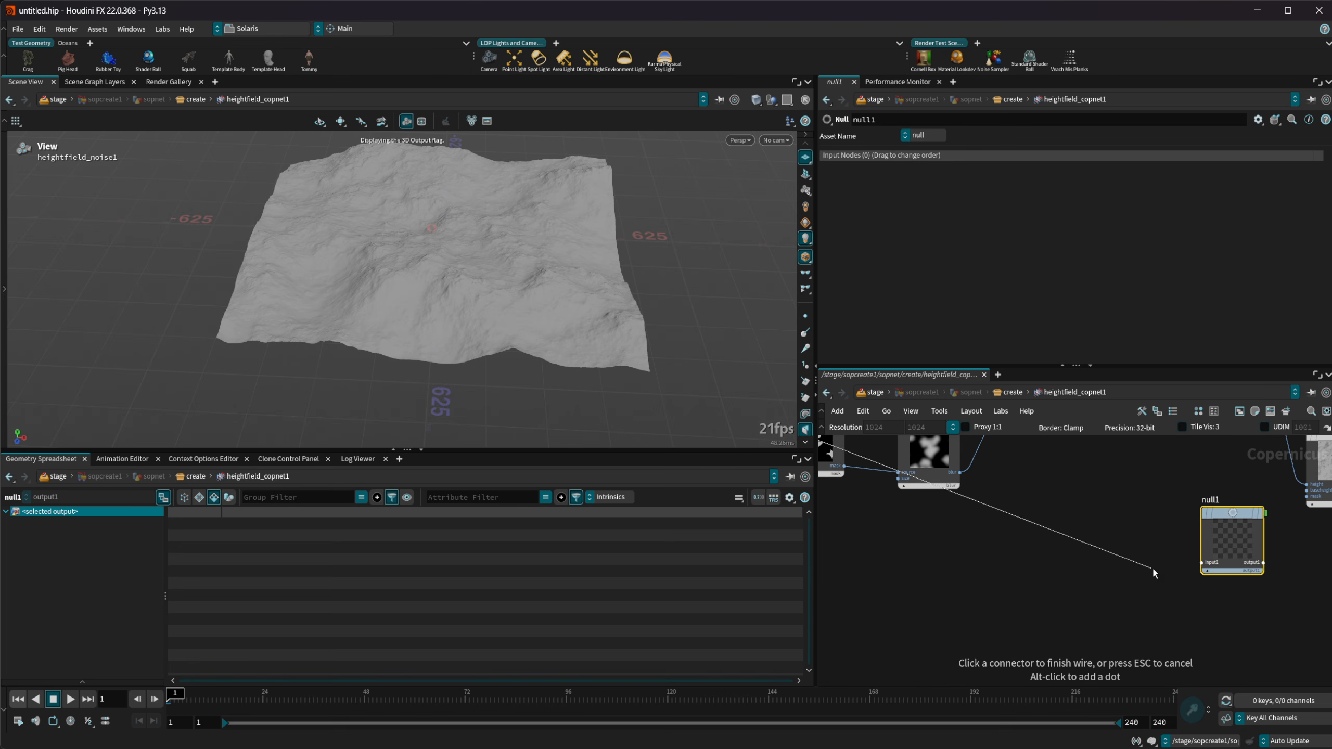
pyautogui.click(1240, 559)
pyautogui.moveTo(1241, 558); pyautogui.dragTo(1057, 574)
# Step: Name null1's first output "height" and make null1 the displayed output
pyautogui.click(920, 158)
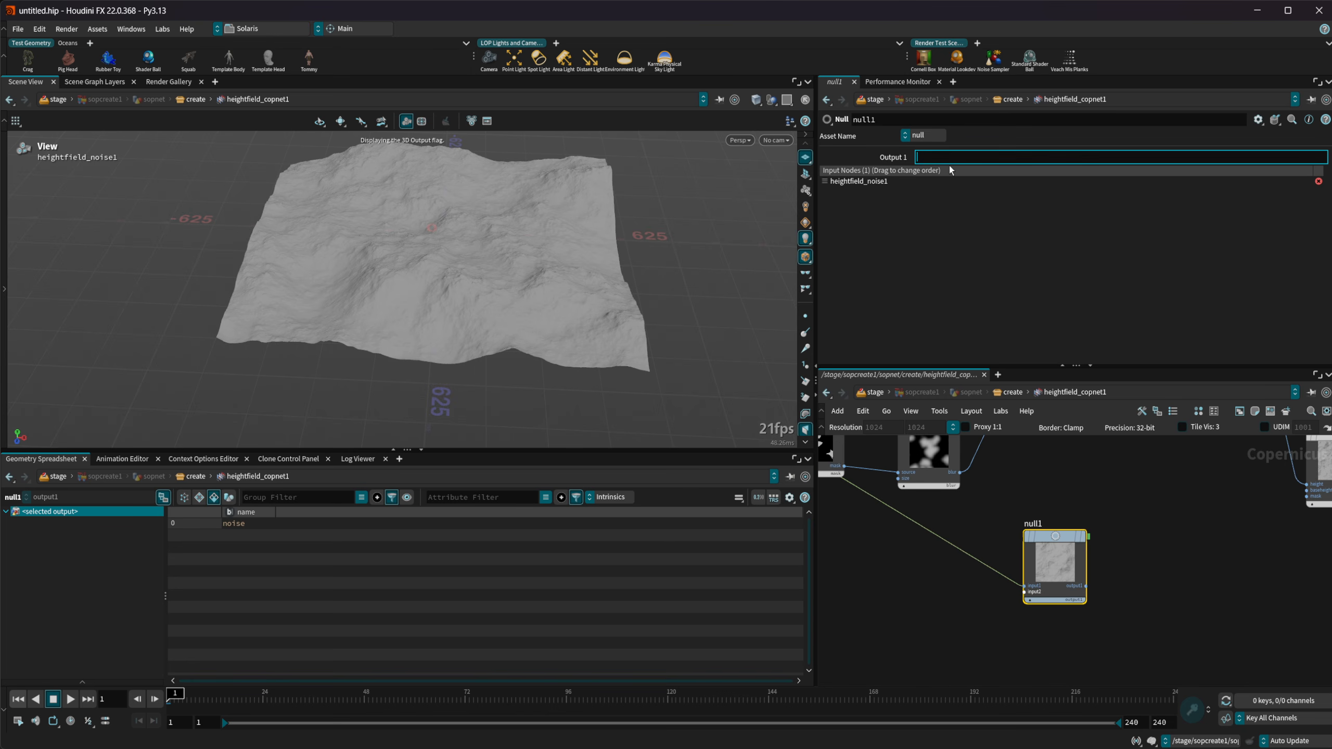
pyautogui.write('height')
pyautogui.press('Return')
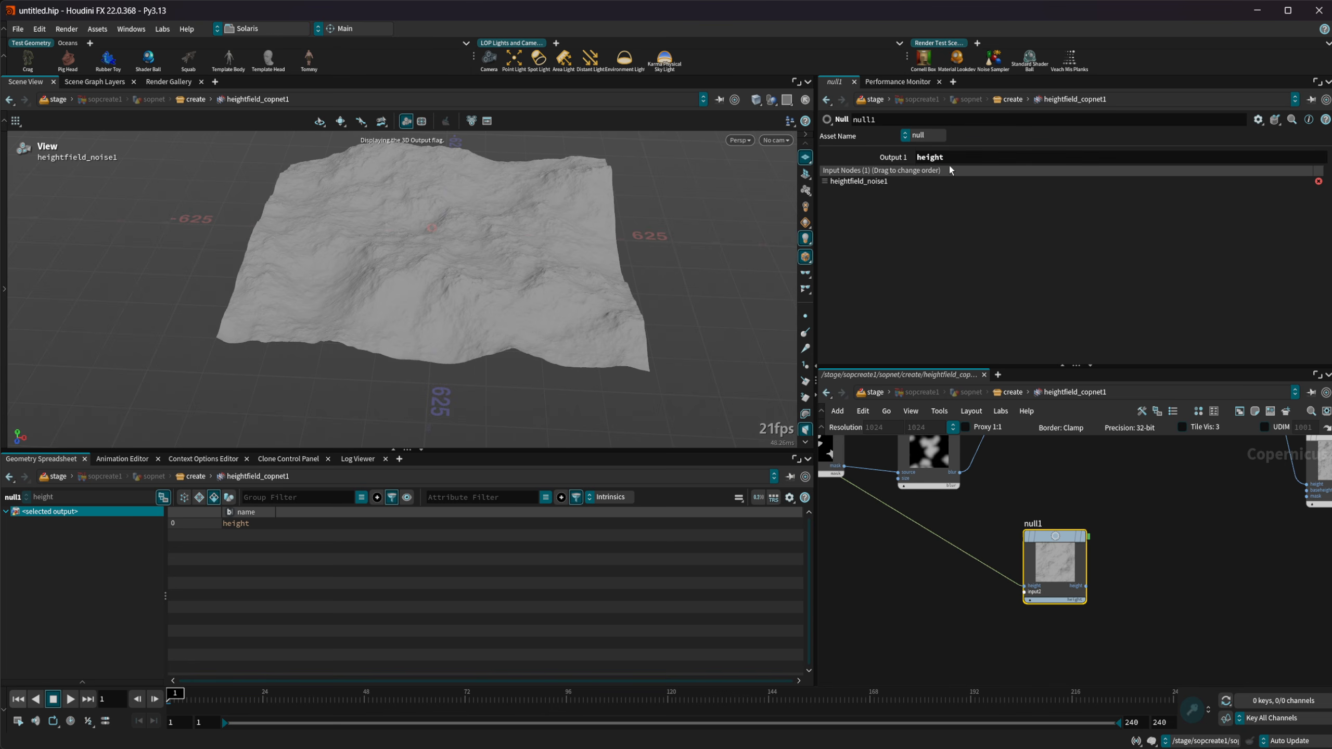
pyautogui.press('r')
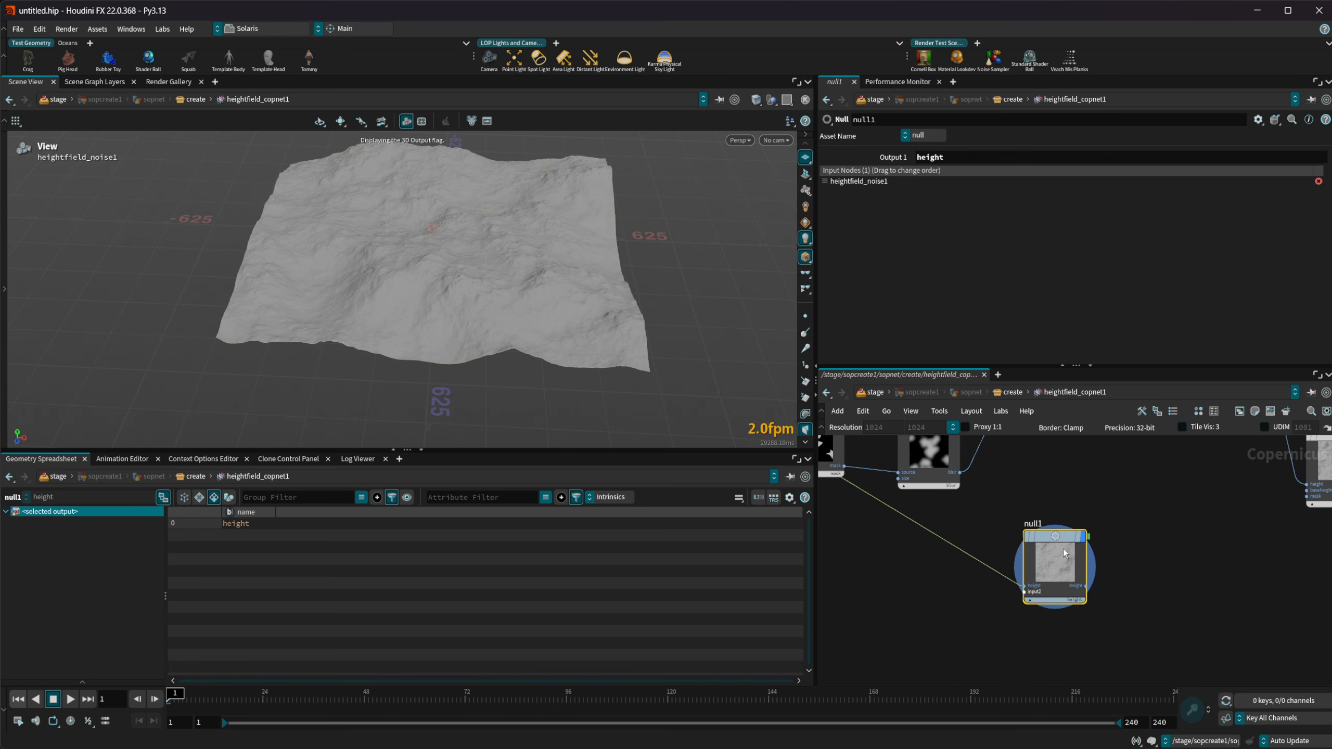
# Step: Return to the create network and display heightfield_copnet1
pyautogui.click(1012, 392)
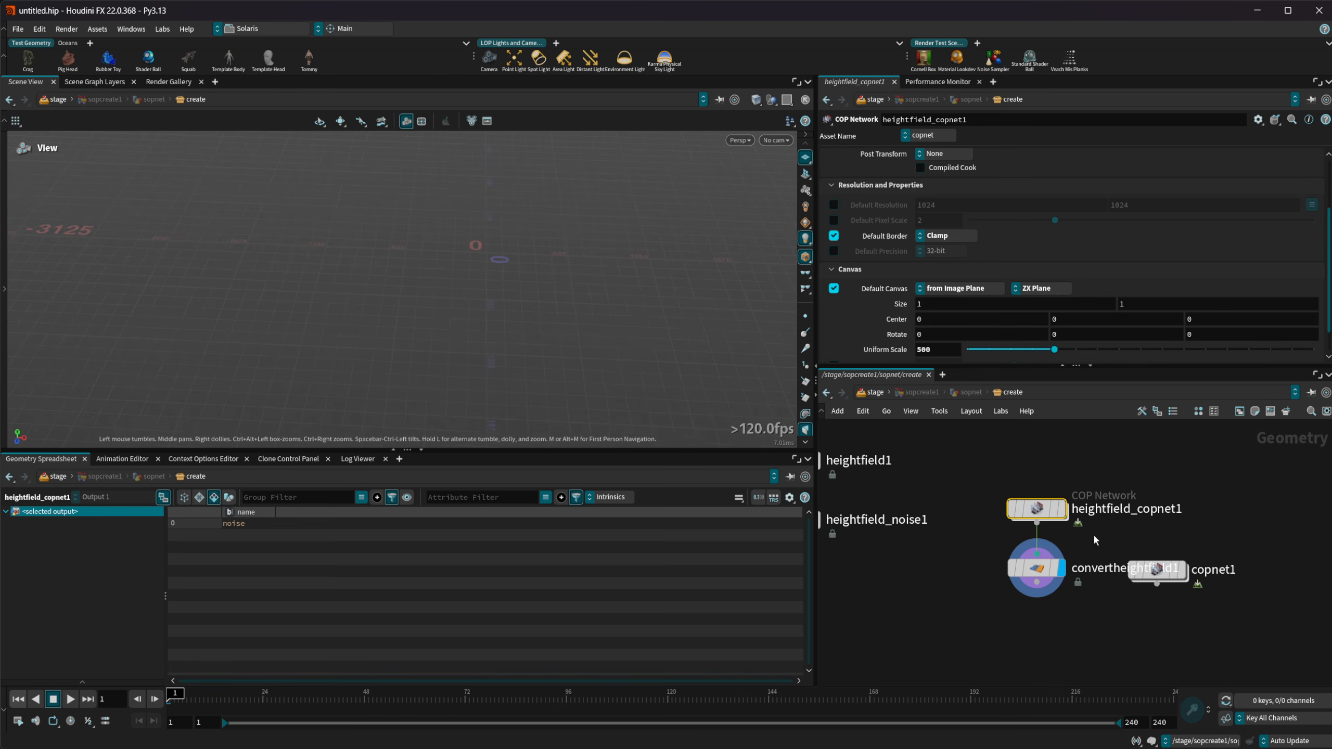
pyautogui.moveTo(1056, 614); pyautogui.dragTo(1021, 648, button='middle')
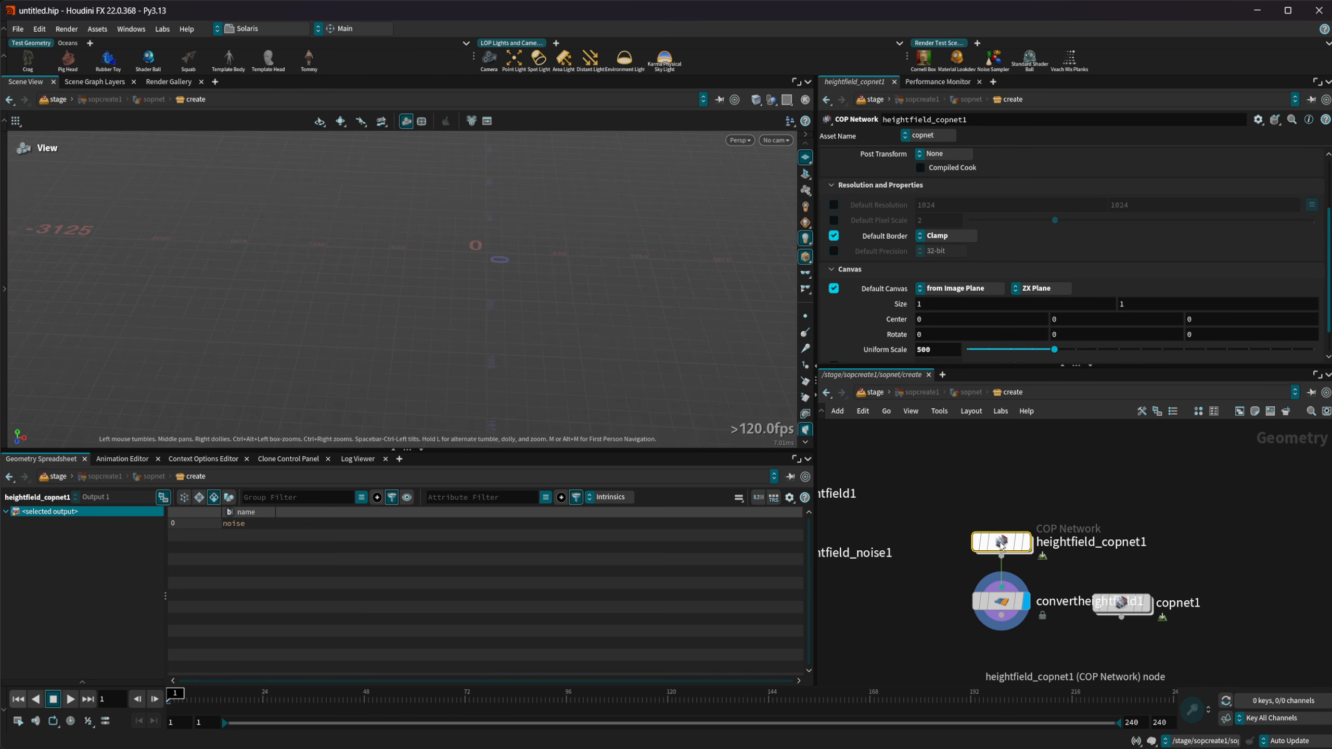
pyautogui.press('r')
pyautogui.scroll(5, 850, 204)
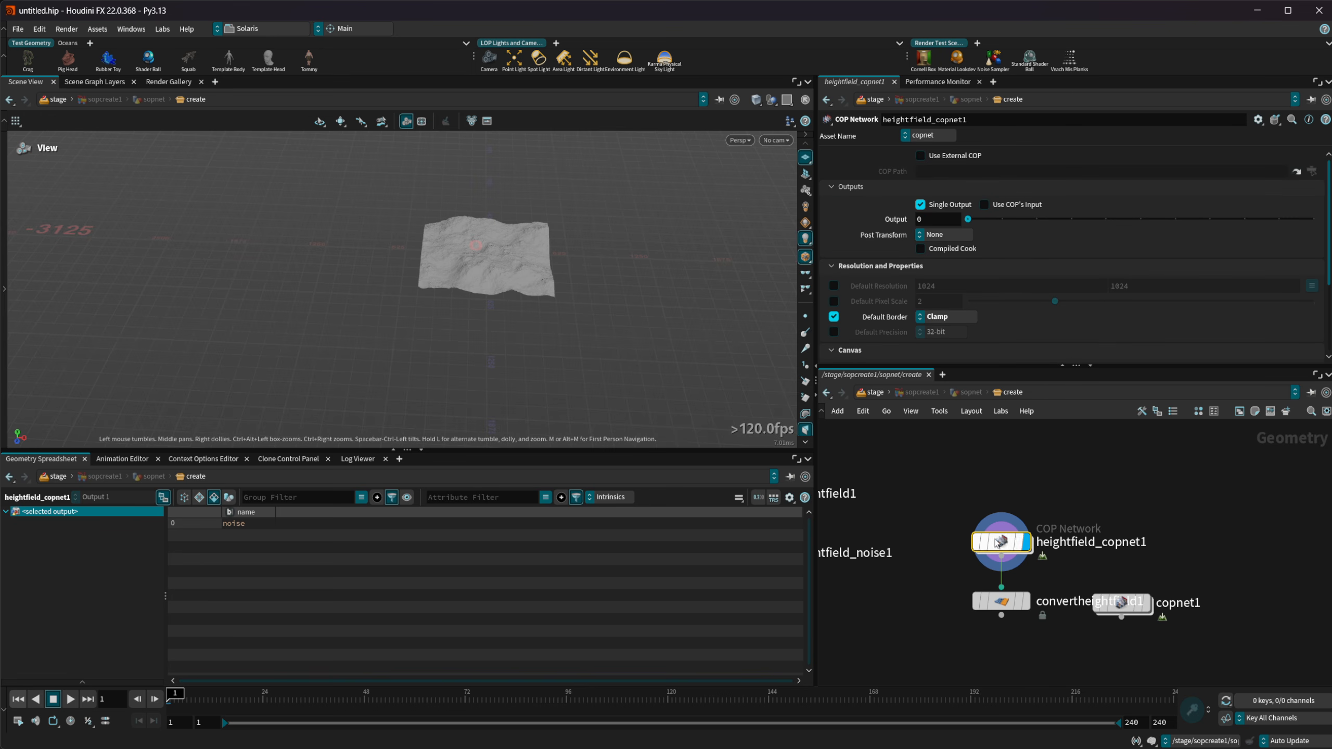
# Step: Reopen heightfield_copnet1 and look over null1's height output and its wire from heightfield_noise1
pyautogui.doubleClick(1012, 541)
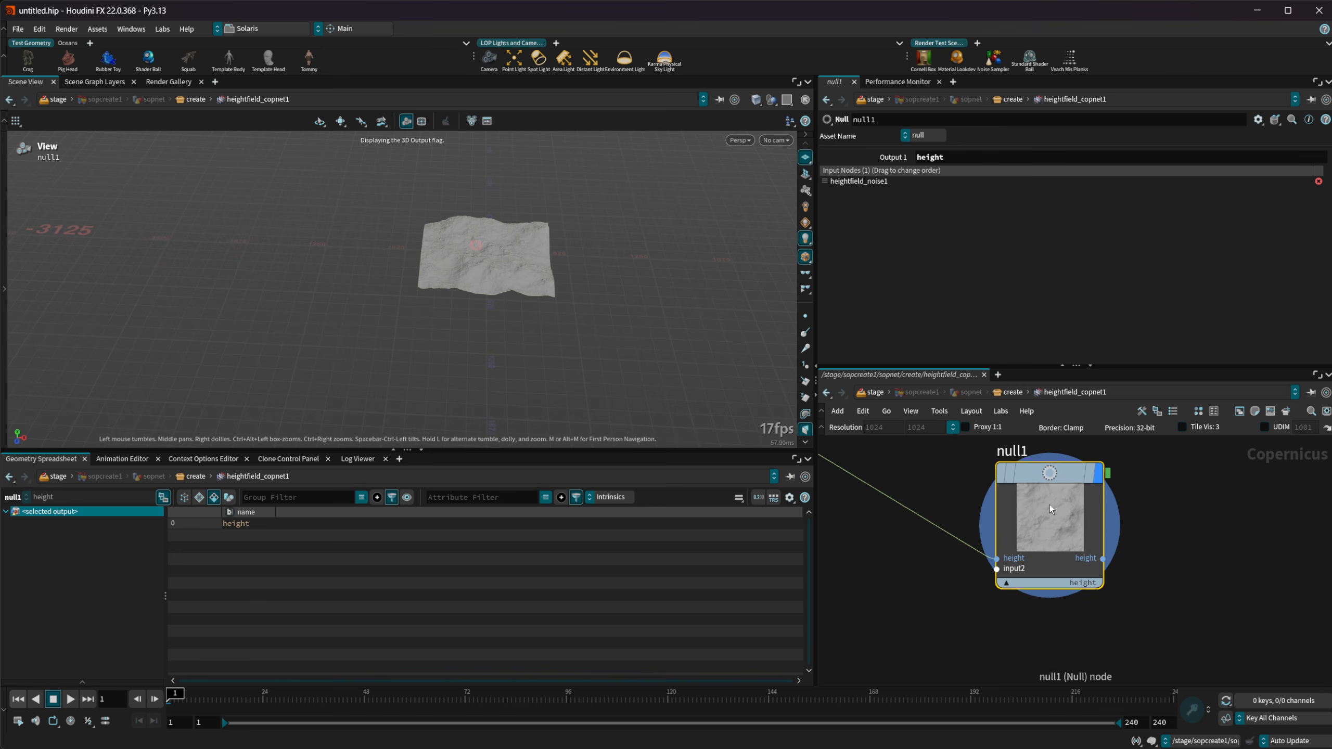
pyautogui.moveTo(1181, 536); pyautogui.dragTo(1178, 586, button='middle')
pyautogui.scroll(-1, 1178, 587)
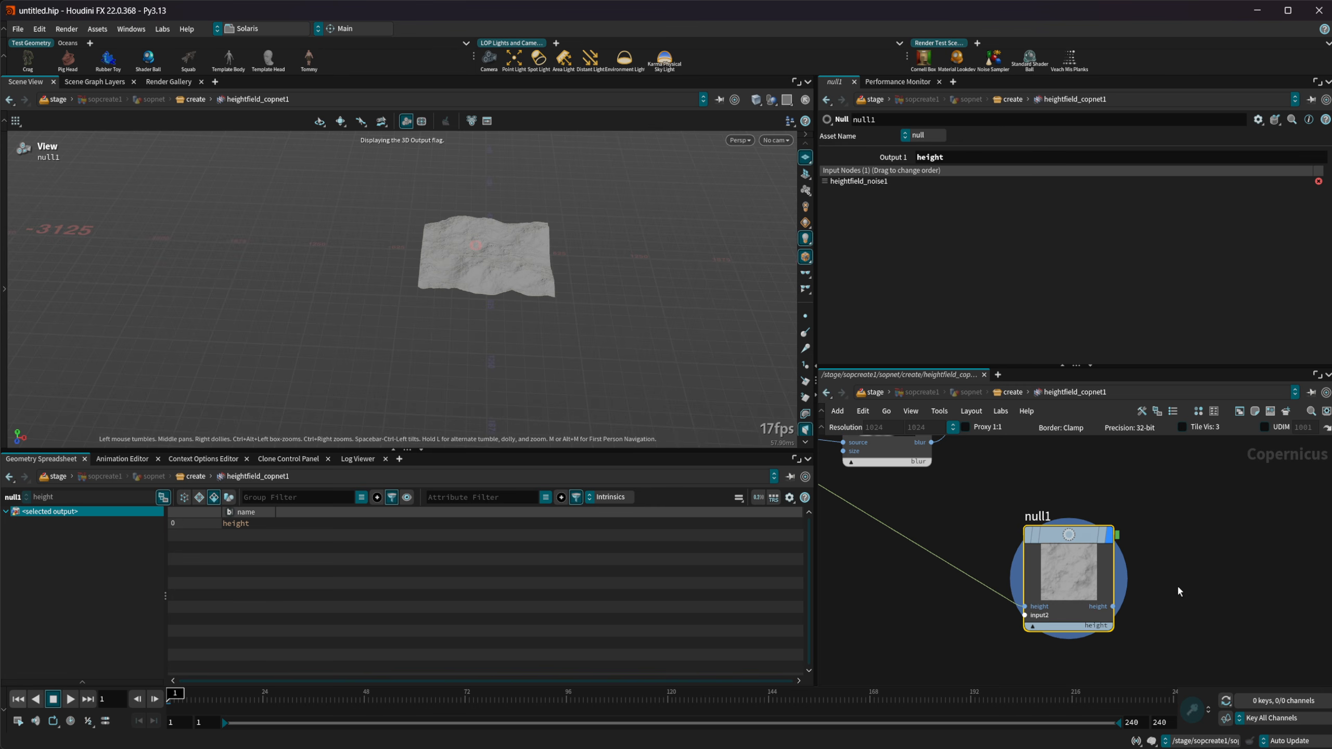
pyautogui.moveTo(930, 524); pyautogui.dragTo(1112, 658, button='middle')
pyautogui.scroll(-4, 1113, 657)
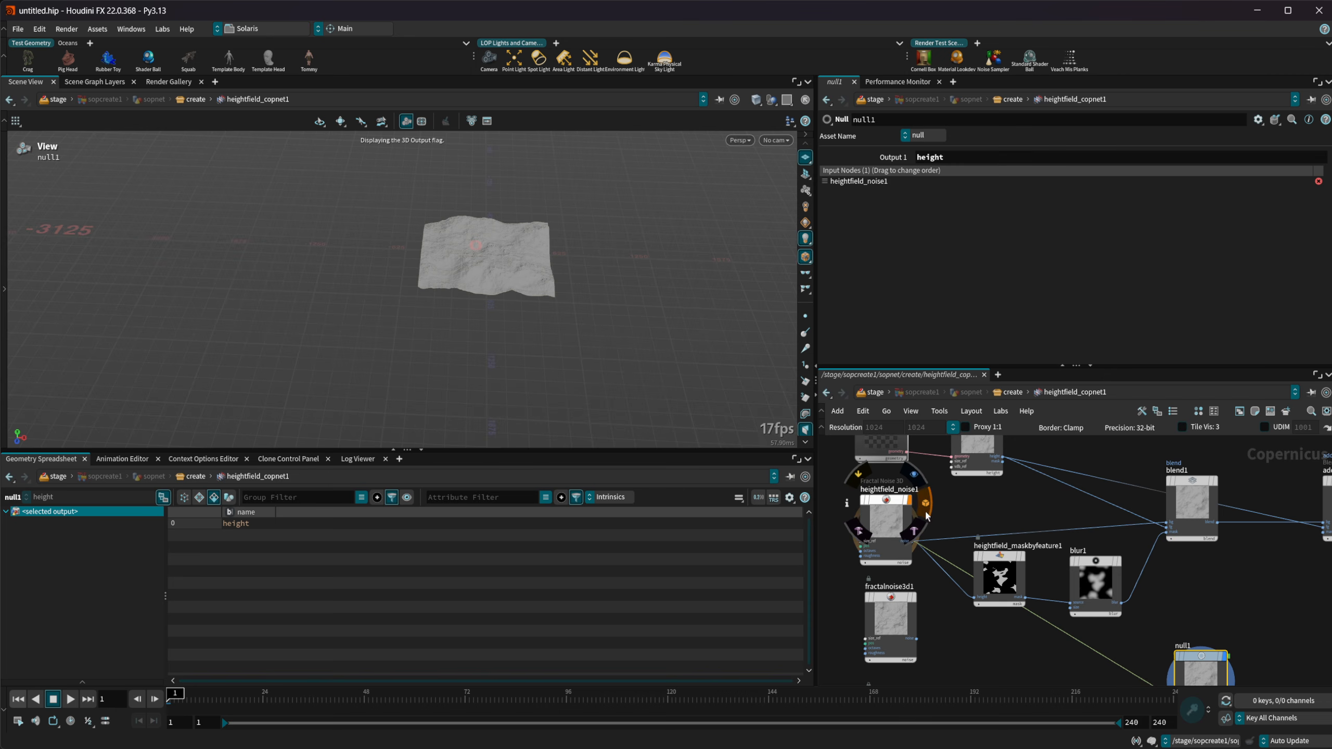
pyautogui.moveTo(1055, 518); pyautogui.dragTo(921, 471, button='middle')
# Step: Return to the create network, display convertheightfield1 and inspect the converted terrain
pyautogui.click(1014, 393)
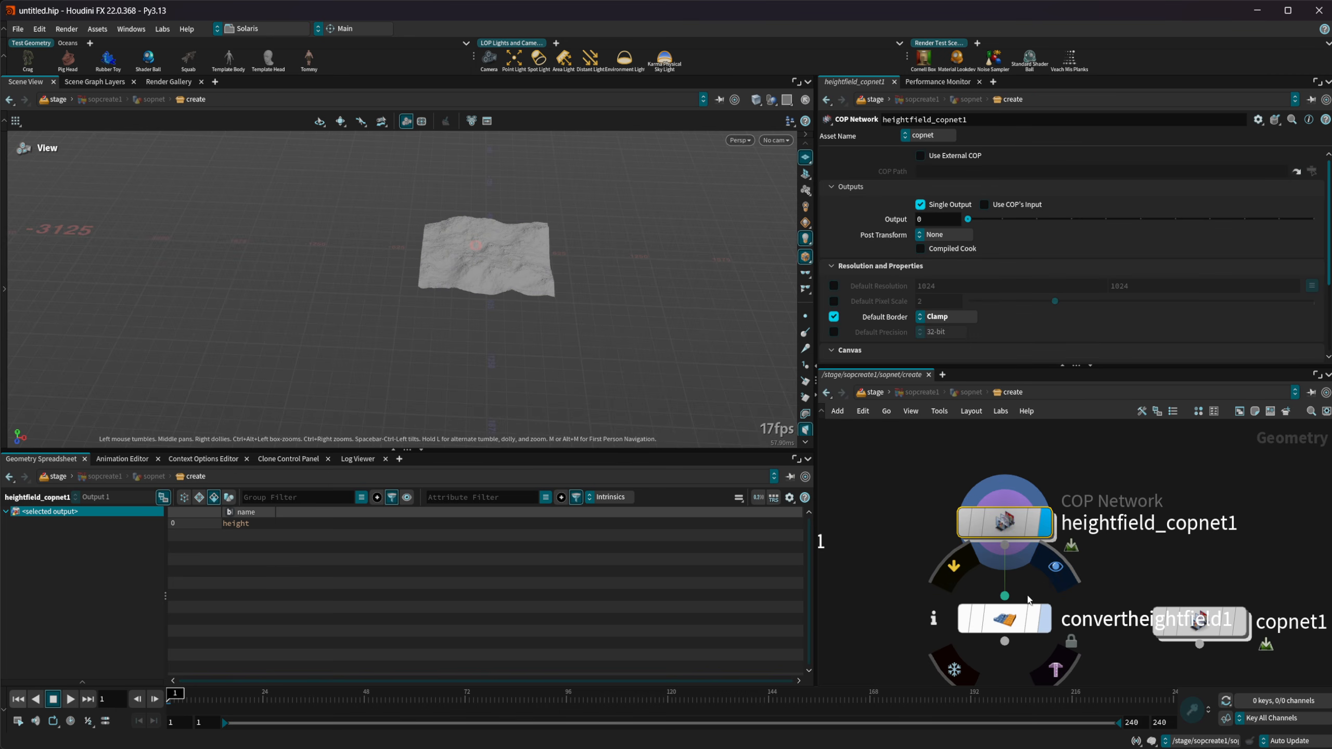
pyautogui.click(1006, 619)
pyautogui.moveTo(541, 279); pyautogui.dragTo(658, 250, button='right')
pyautogui.moveTo(658, 251); pyautogui.dragTo(558, 267)
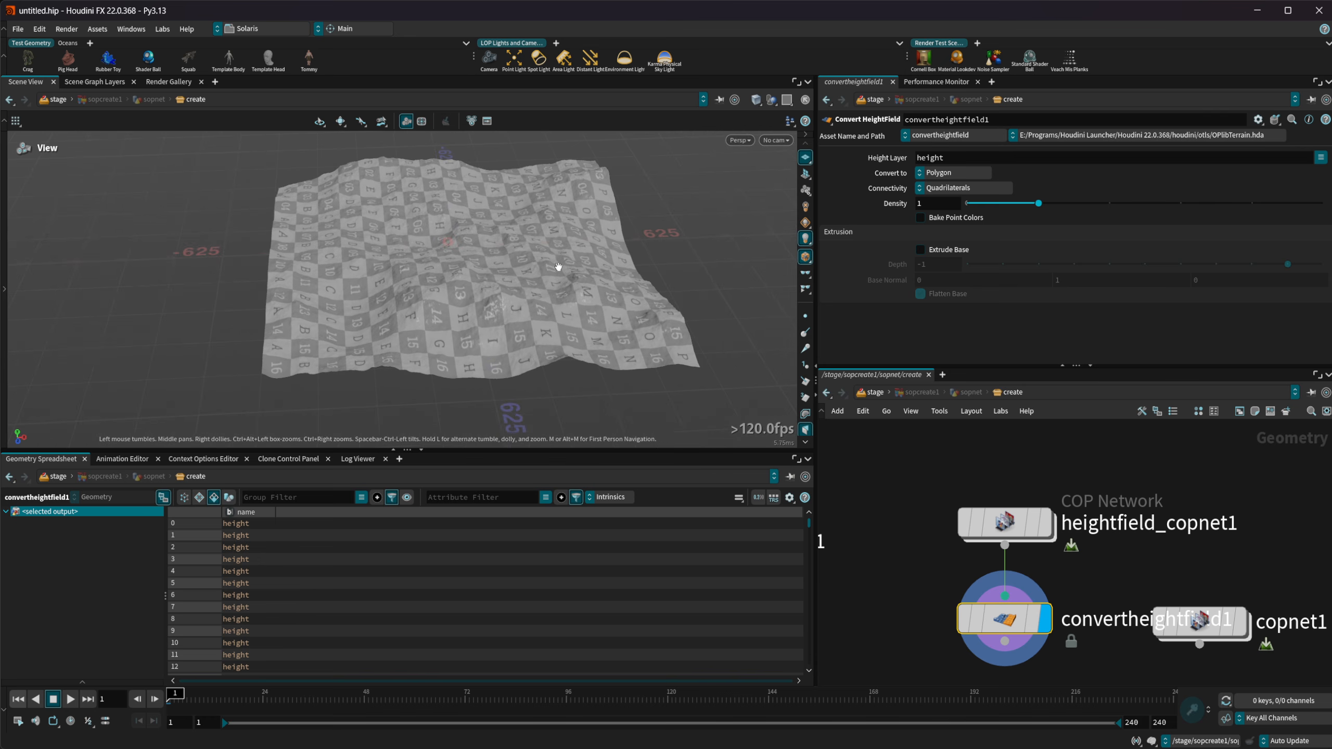
# Step: Make heightfield_noise1 the output of heightfield_copnet1 and check the conversion in the create network
pyautogui.doubleClick(1012, 525)
pyautogui.scroll(5, 1043, 507)
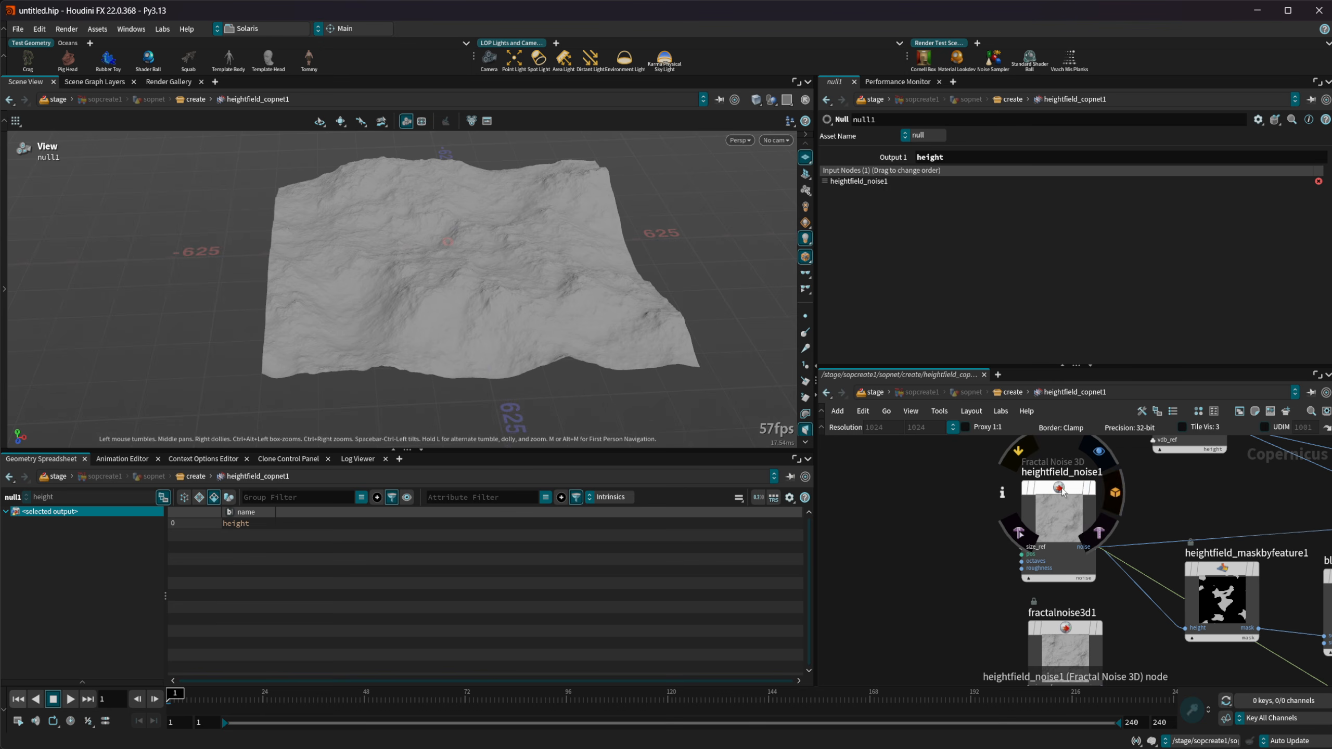
pyautogui.click(1092, 488)
pyautogui.click(1015, 394)
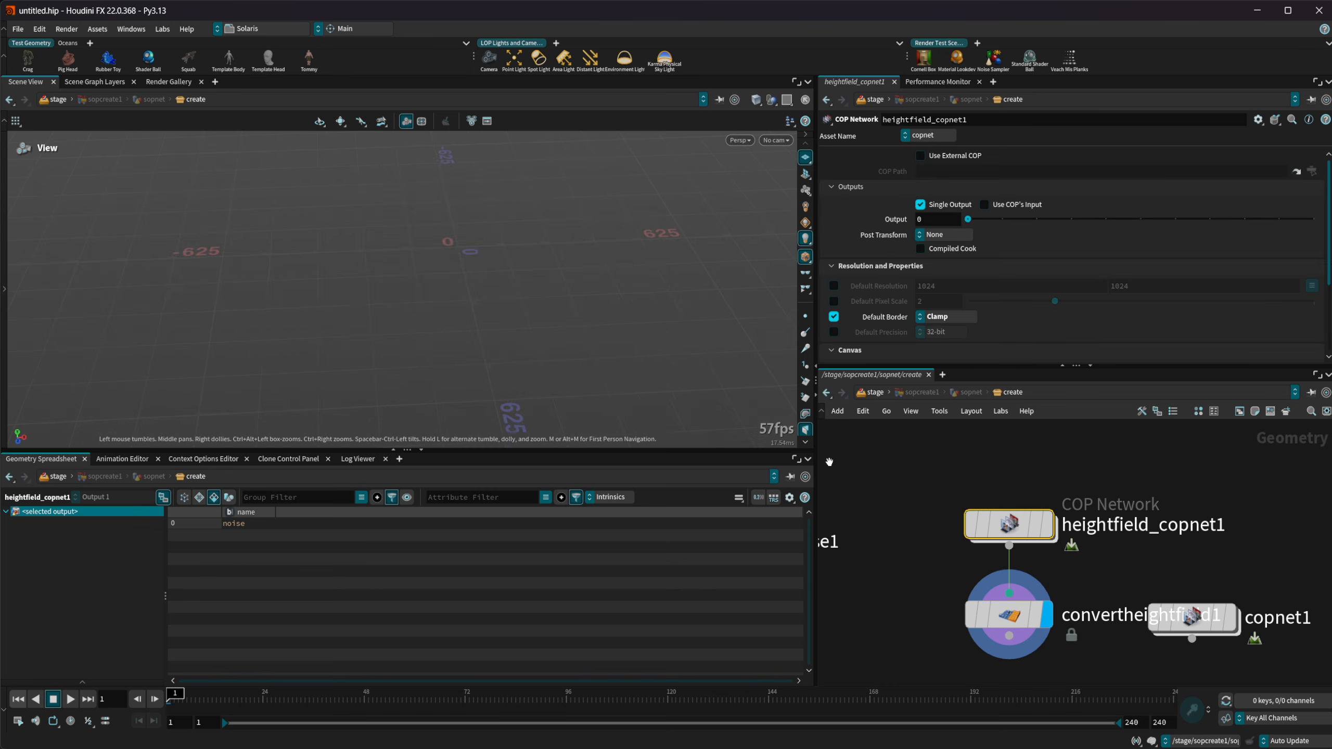
# Step: Make null1 the output of heightfield_copnet1 again and return to the create network
pyautogui.doubleClick(1012, 525)
pyautogui.moveTo(1060, 492)
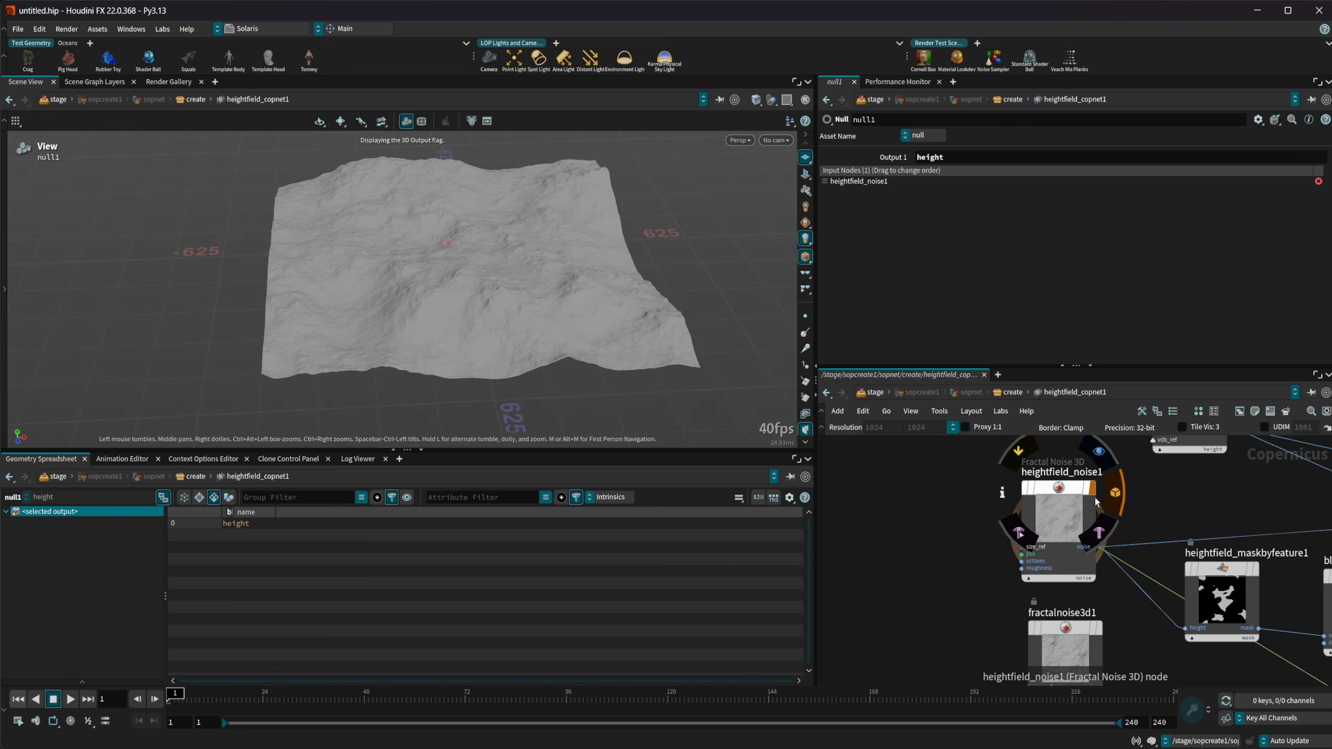
pyautogui.click(1114, 493)
pyautogui.moveTo(1128, 513); pyautogui.dragTo(956, 525, button='middle')
pyautogui.scroll(-2, 956, 525)
pyautogui.moveTo(1249, 614); pyautogui.dragTo(1067, 543, button='middle')
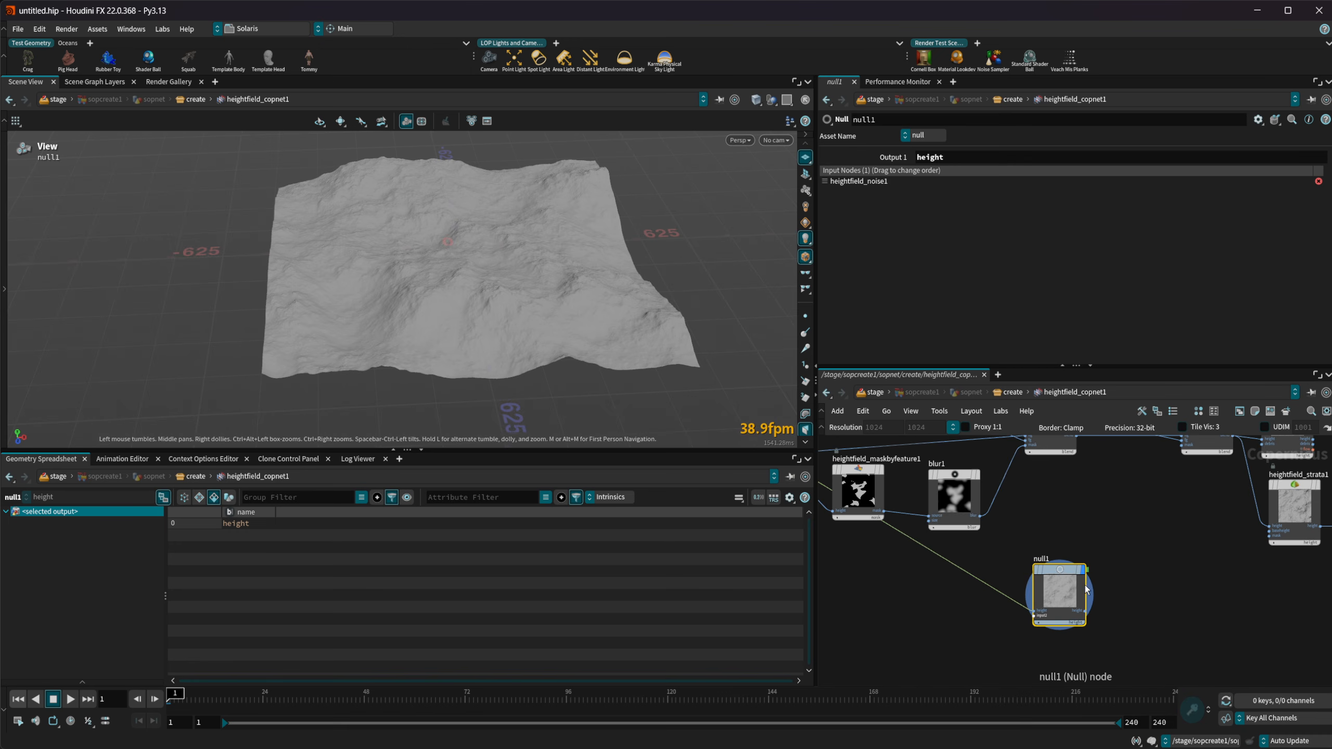
pyautogui.click(1011, 393)
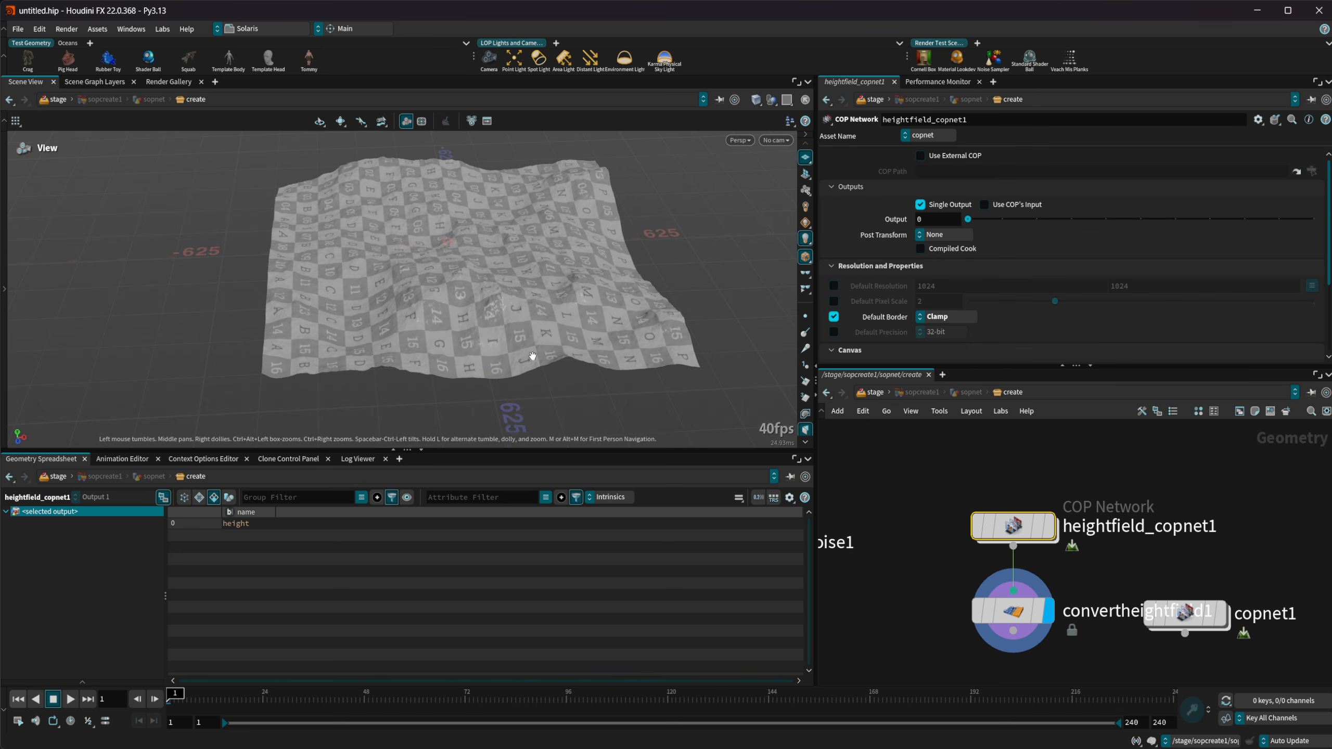
# Step: Turn off the checker texture shown on the converted terrain in the viewport
pyautogui.scroll(-1, 788, 369)
pyautogui.scroll(-4, 809, 375)
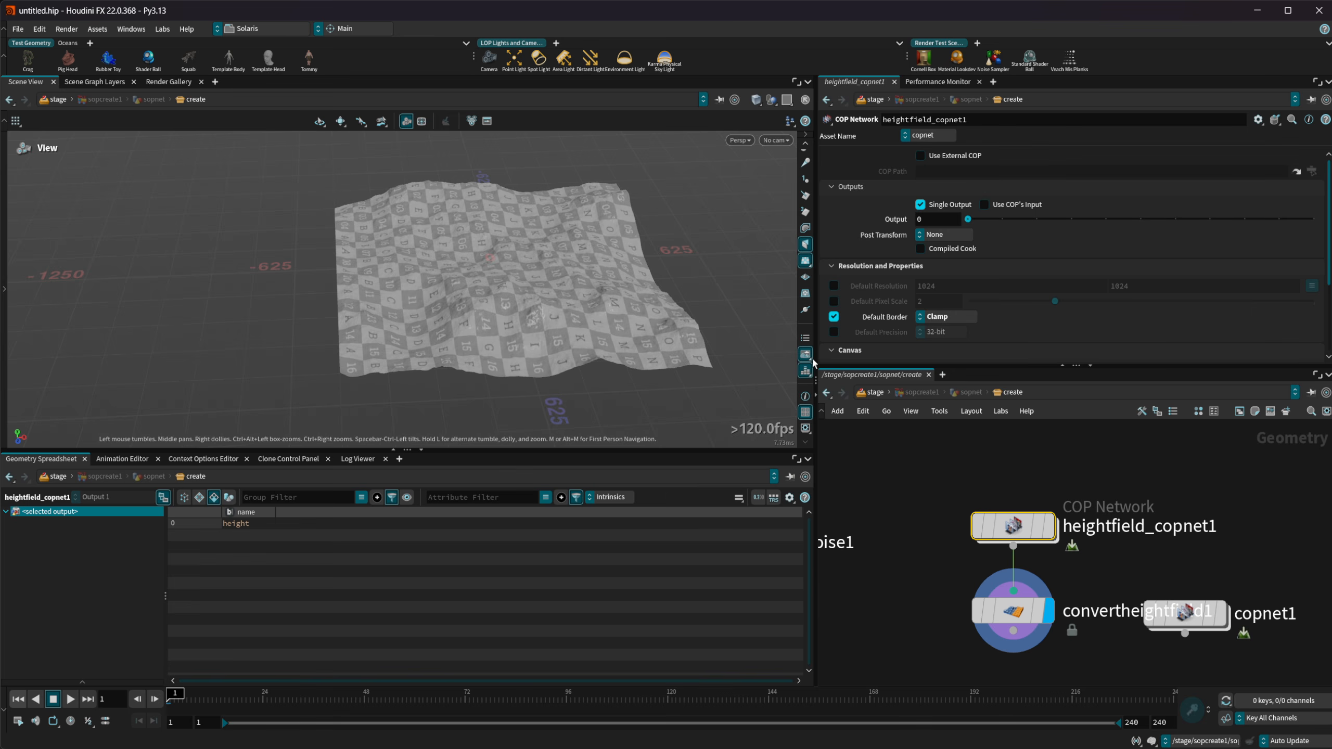
pyautogui.click(806, 261)
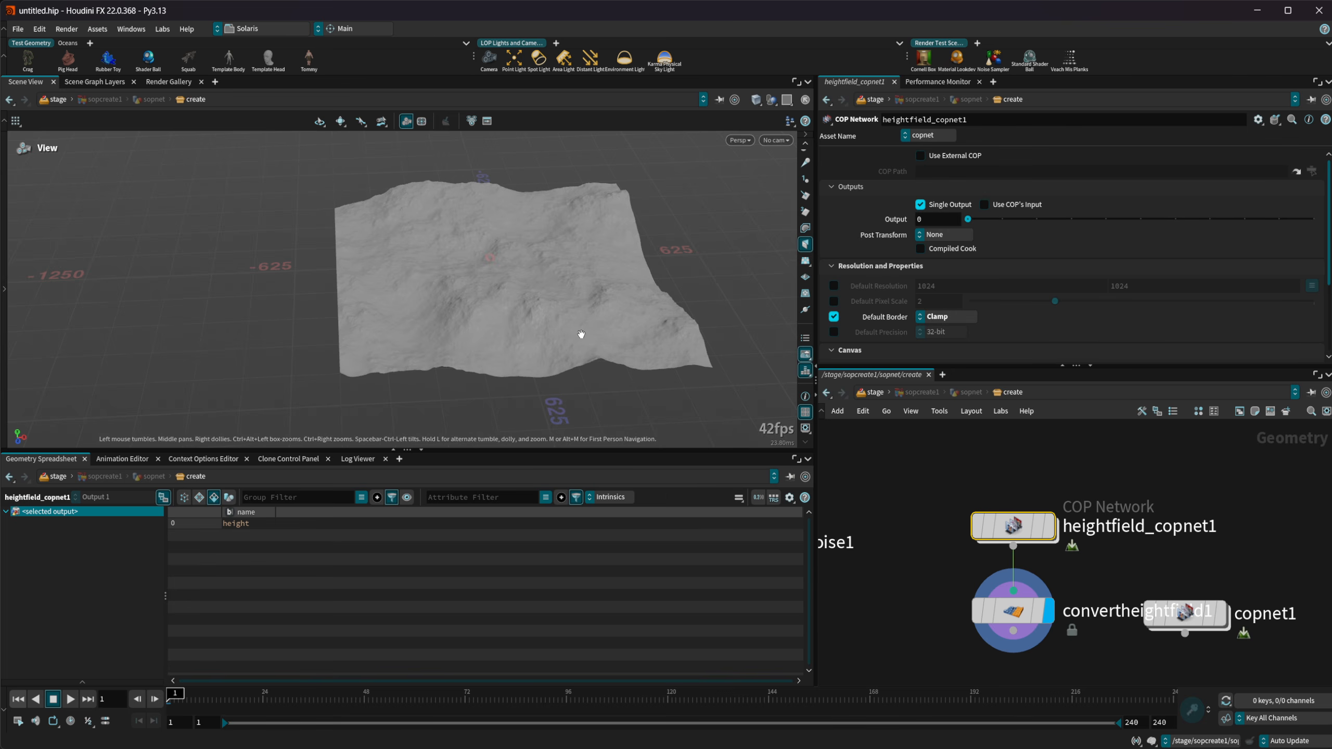
# Step: Examine the converted terrain's polygon mesh up close with wire-over-shaded display
pyautogui.moveTo(586, 333); pyautogui.dragTo(549, 302)
pyautogui.scroll(3, 549, 302)
pyautogui.moveTo(549, 301); pyautogui.dragTo(431, 335, button='middle')
pyautogui.scroll(3, 565, 298)
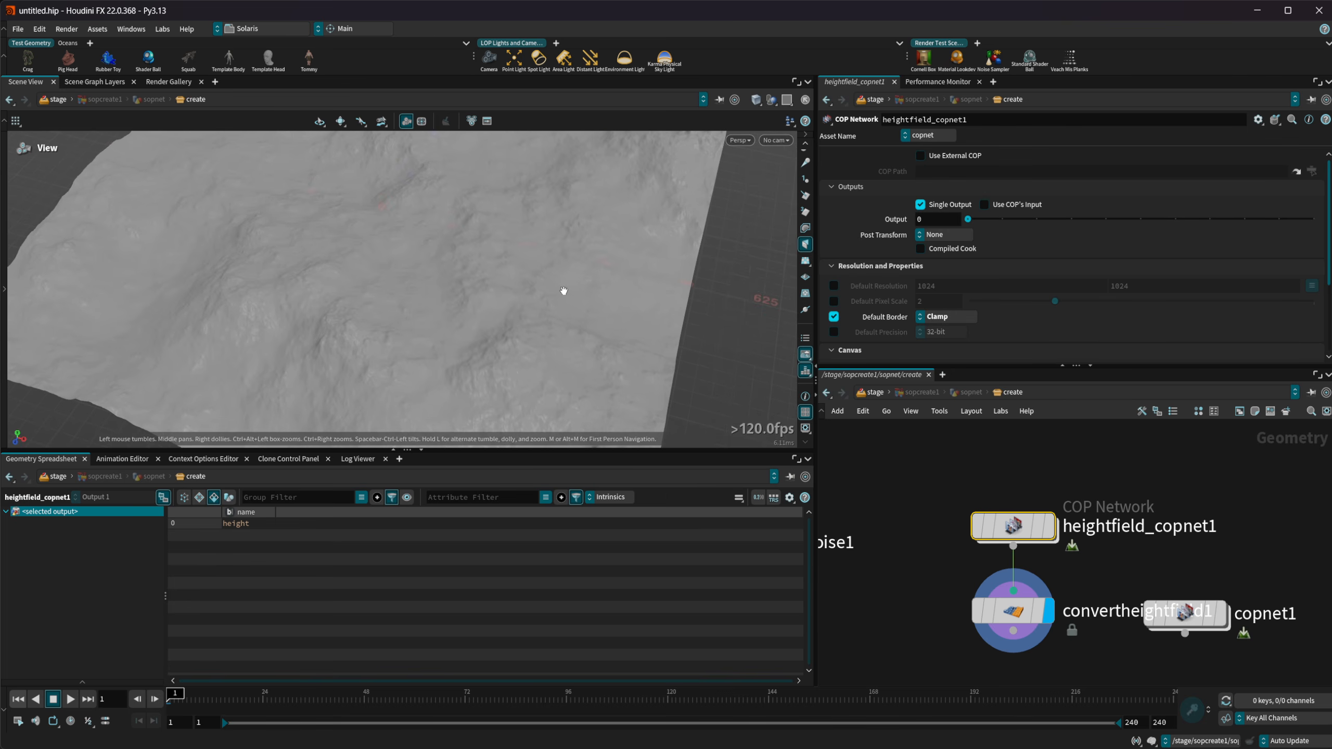
pyautogui.hotkey('shift', 'w')
pyautogui.moveTo(424, 335); pyautogui.dragTo(733, 280)
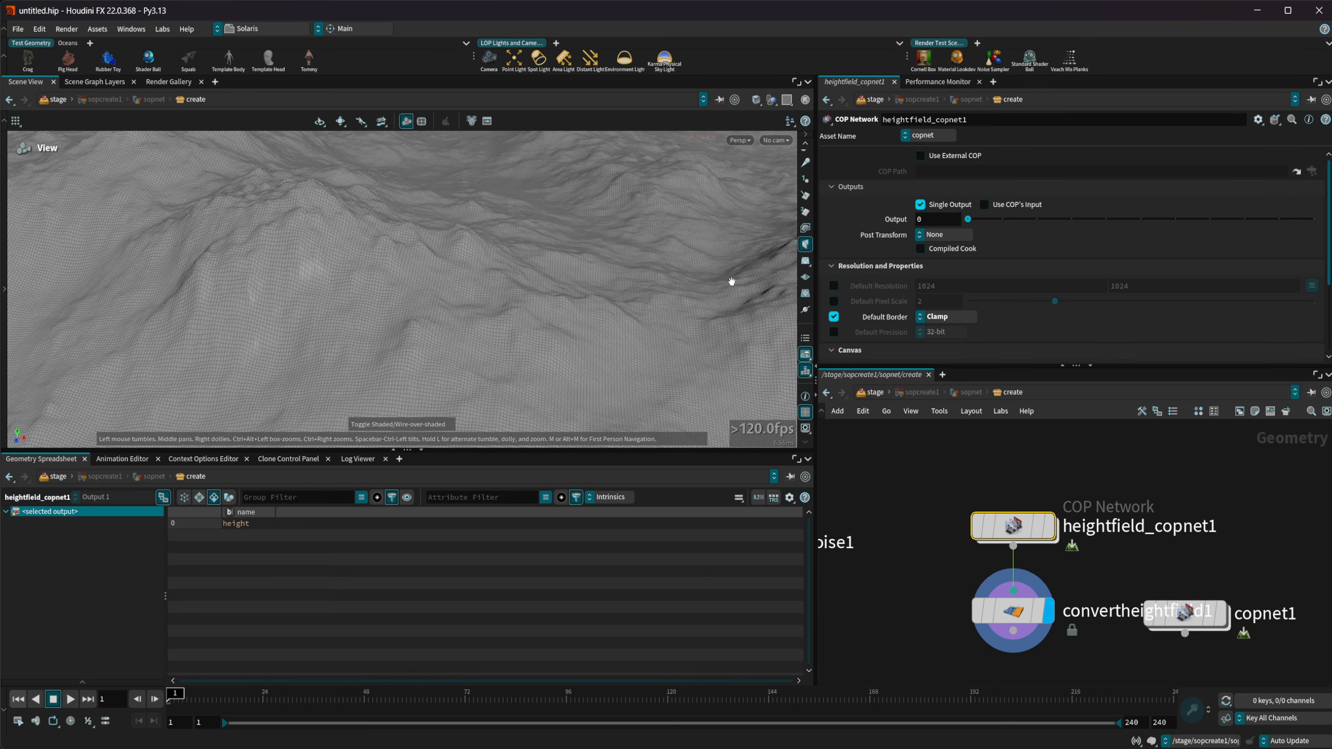
pyautogui.moveTo(418, 285); pyautogui.dragTo(122, 390, button='right')
pyautogui.moveTo(122, 389); pyautogui.dragTo(444, 293)
pyautogui.moveTo(443, 293); pyautogui.dragTo(467, 309, button='middle')
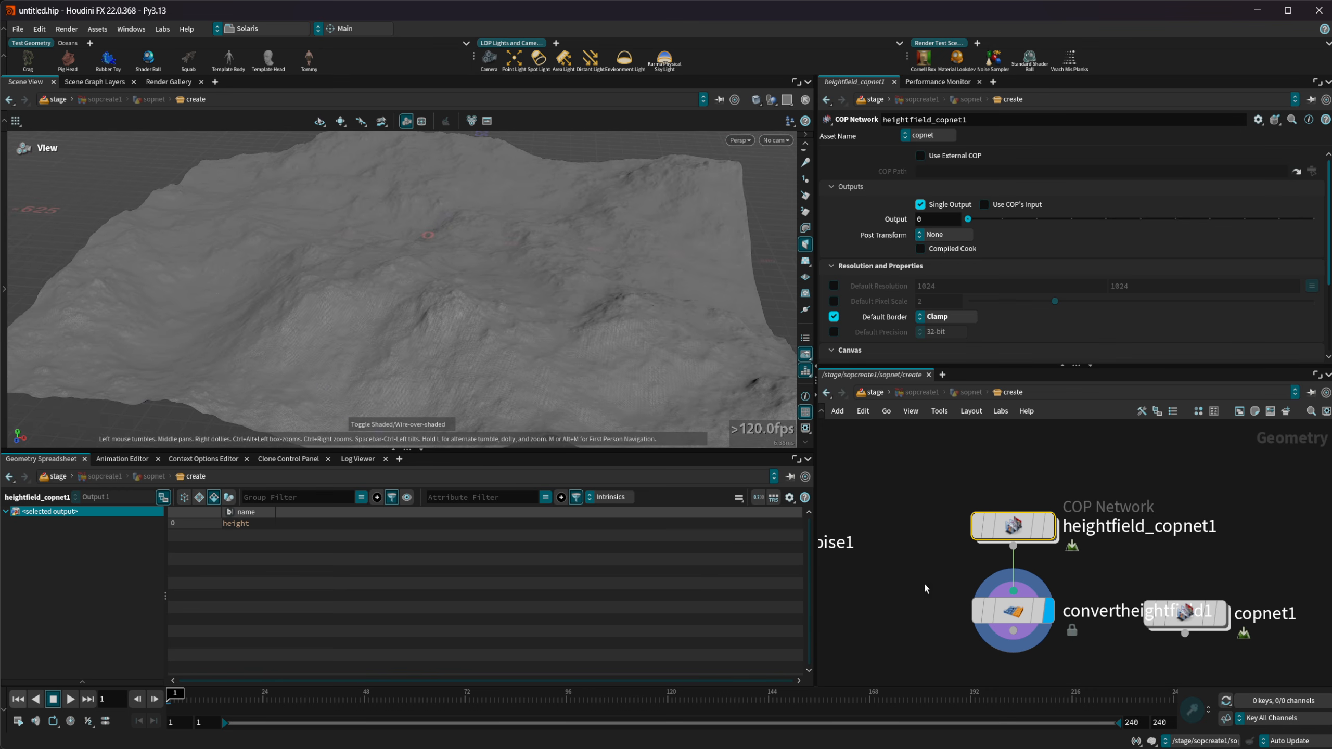
# Step: Select convertheightfield1 and view the whole converted terrain alongside its primitive attributes
pyautogui.click(1005, 618)
pyautogui.moveTo(588, 330); pyautogui.dragTo(768, 474)
pyautogui.scroll(3, 482, 337)
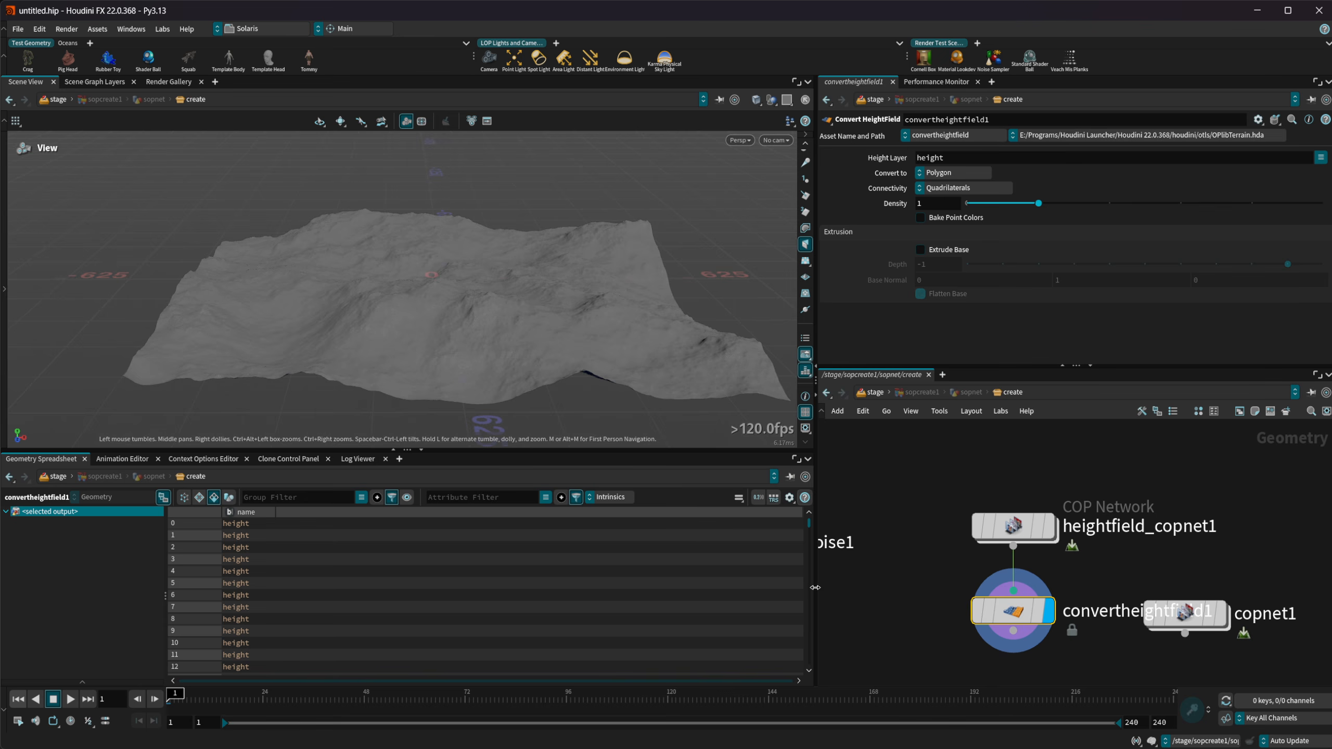
# Step: Look inside heightfield_copnet1 and return to the create network
pyautogui.moveTo(520, 360)
pyautogui.mouseDown()
pyautogui.moveTo(470, 360)
pyautogui.moveTo(526, 376)
pyautogui.mouseUp()
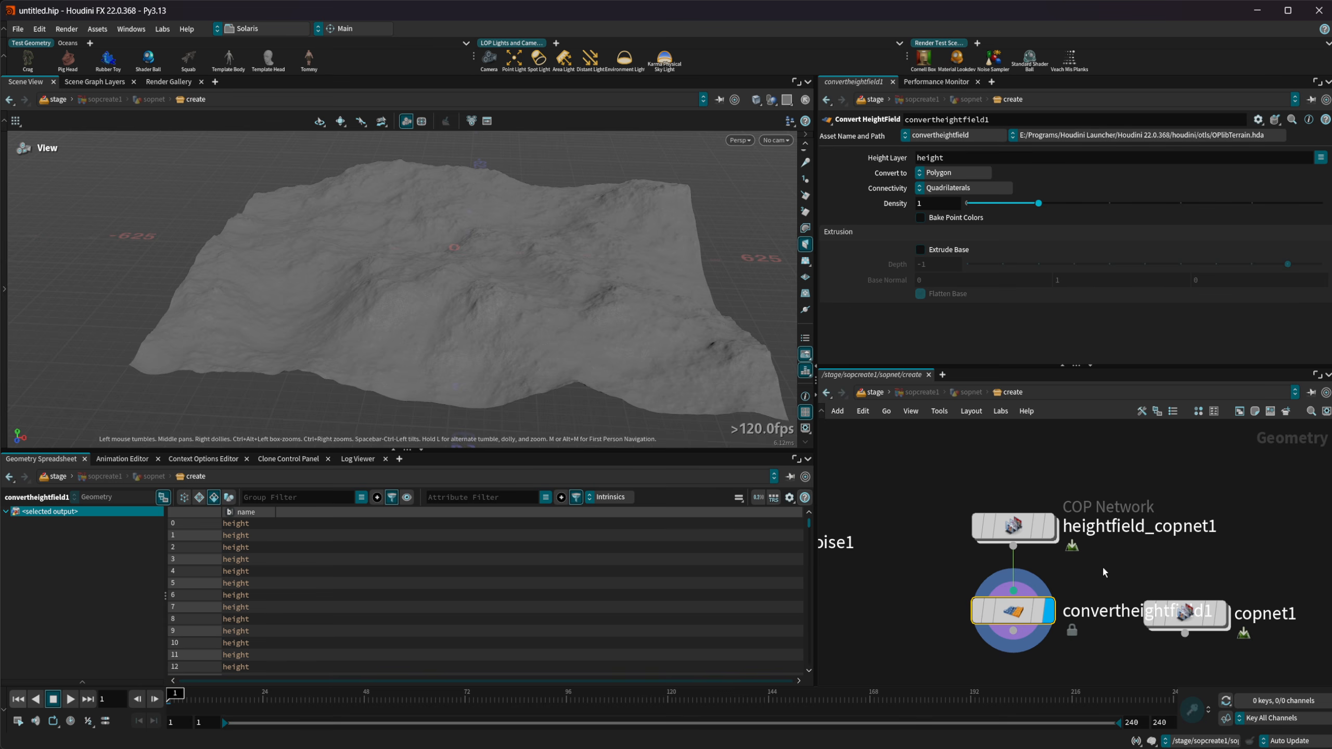
pyautogui.doubleClick(1012, 527)
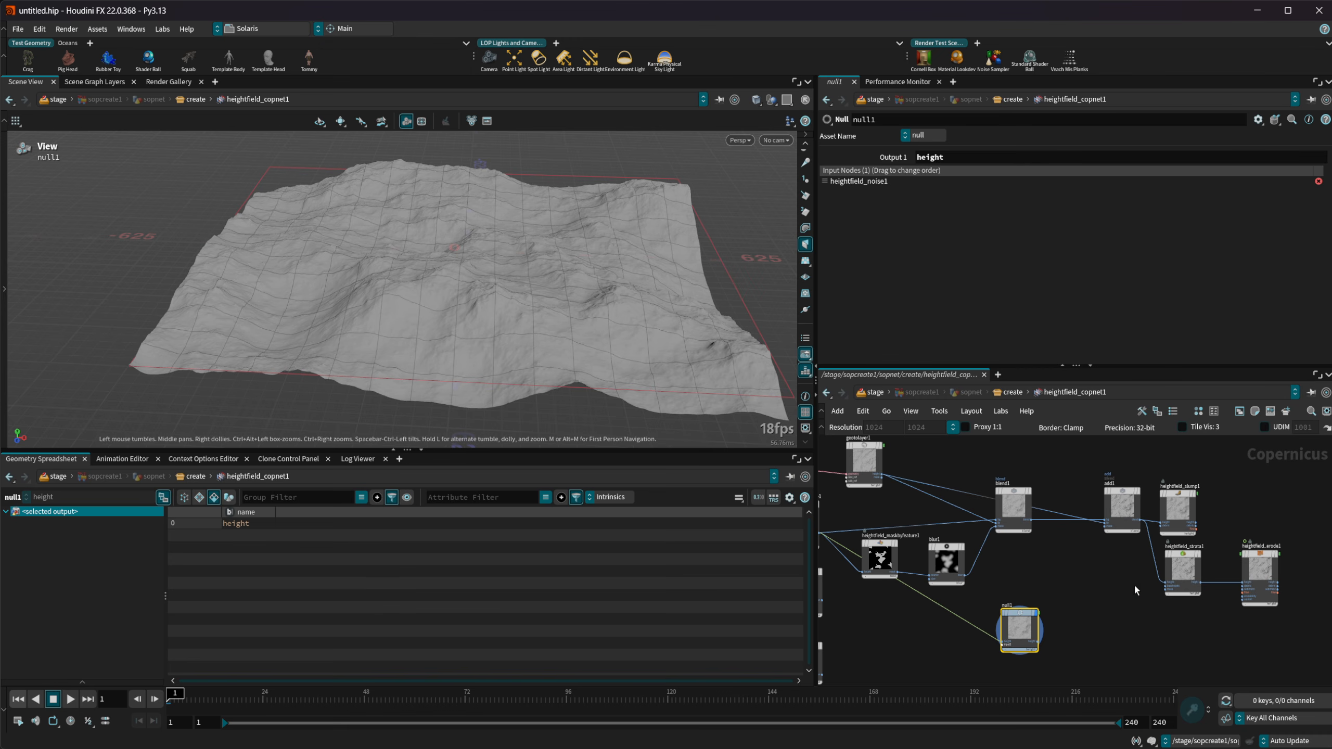
pyautogui.click(1012, 392)
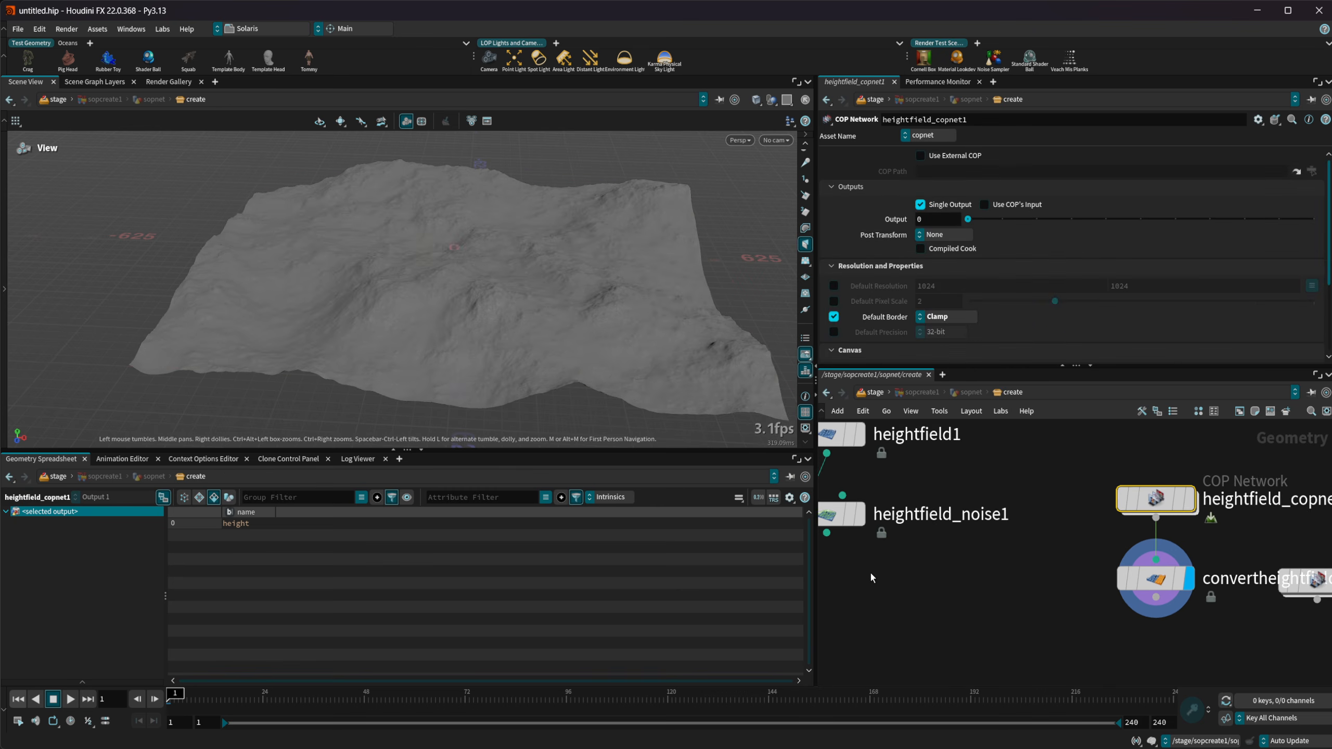
# Step: Add a HeightField Erode node below heightfield_noise1, wire it to that node's output, and display the eroded terrain
pyautogui.press('Tab')
pyautogui.write('hf ero')
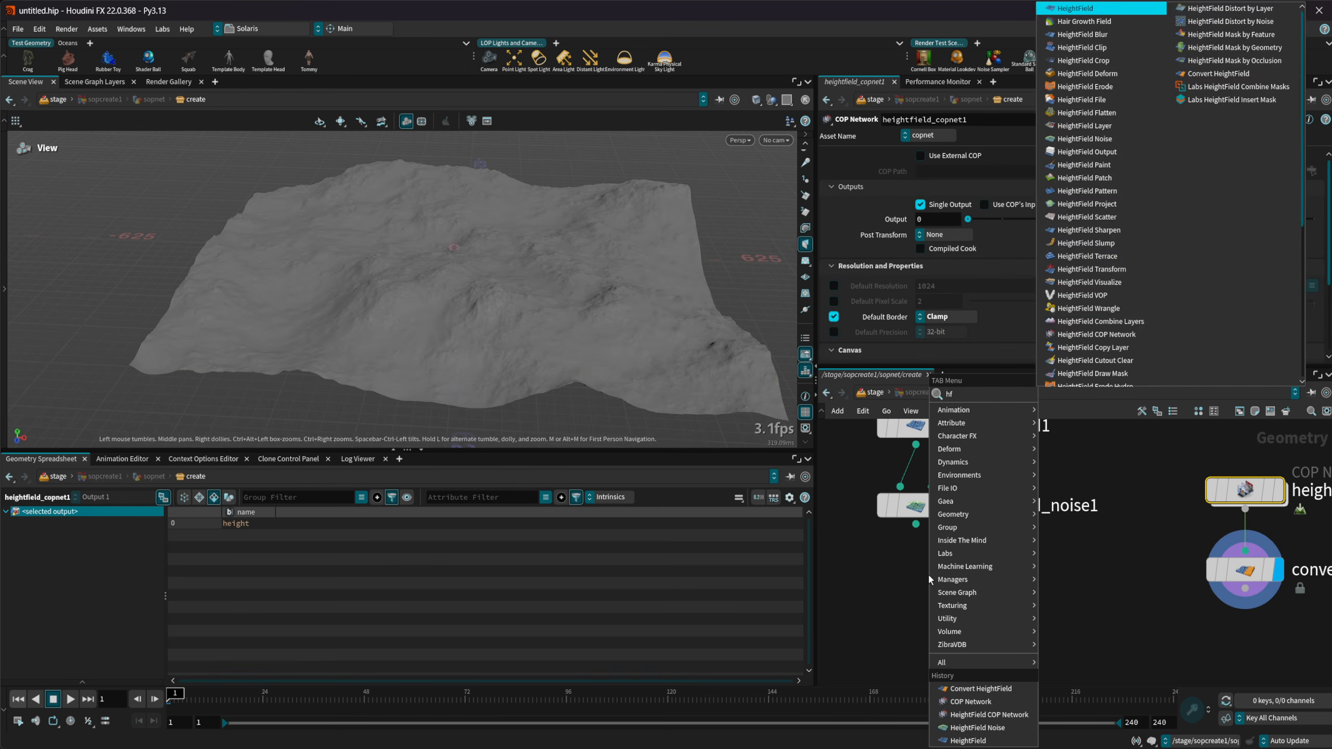
pyautogui.press('Return')
pyautogui.click(929, 576)
pyautogui.click(928, 579)
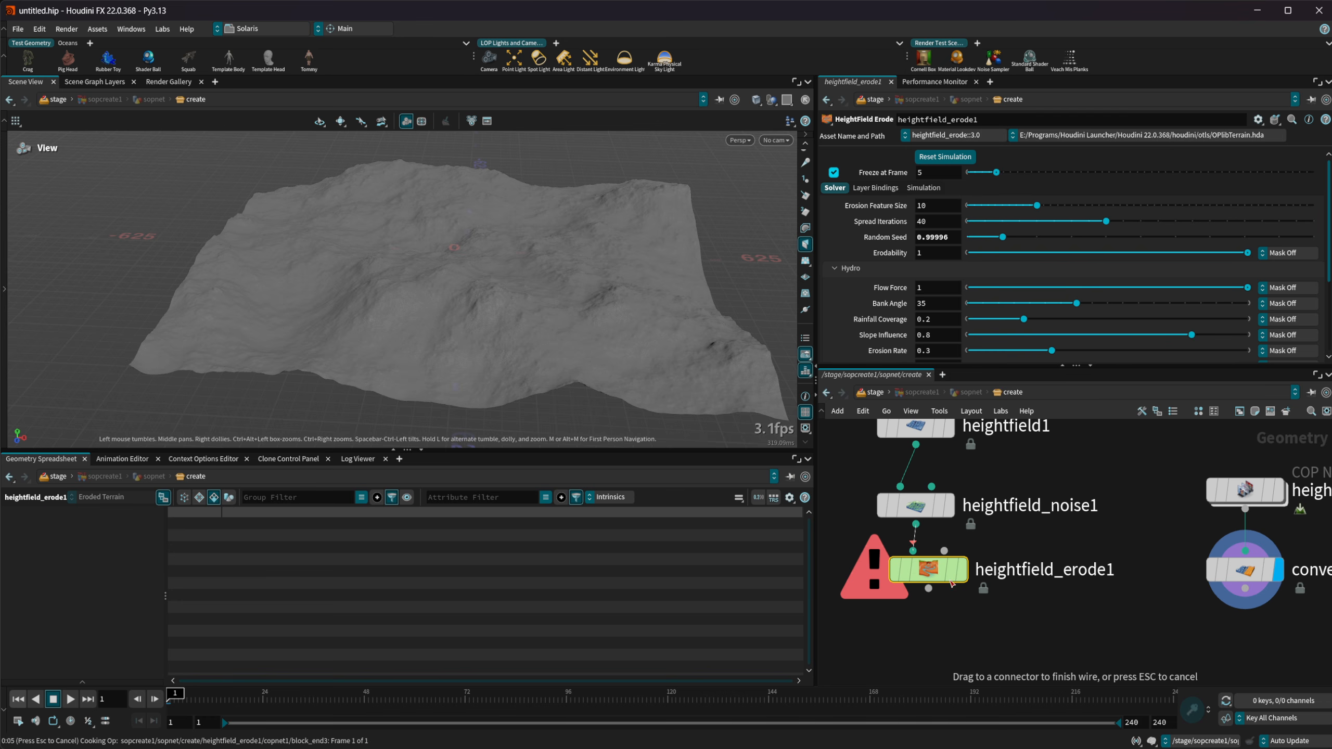
pyautogui.moveTo(928, 575); pyautogui.dragTo(920, 615)
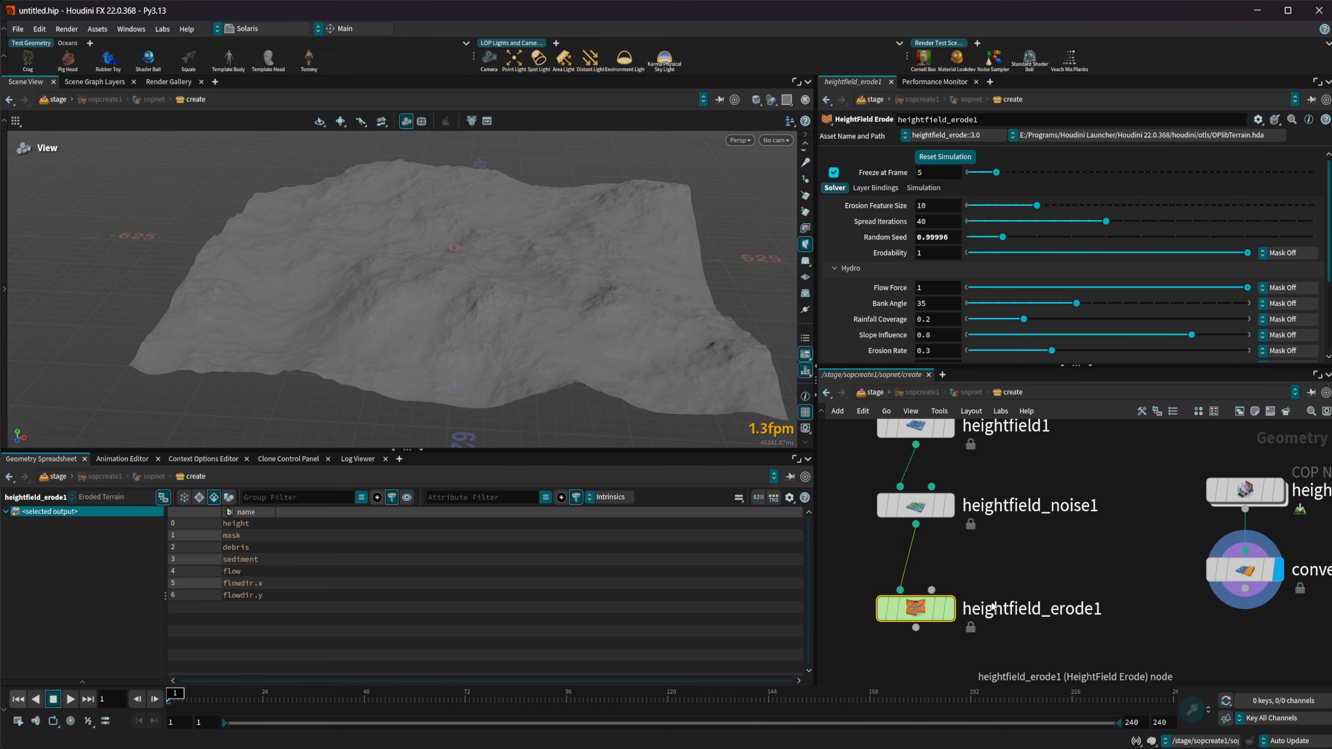
pyautogui.click(948, 609)
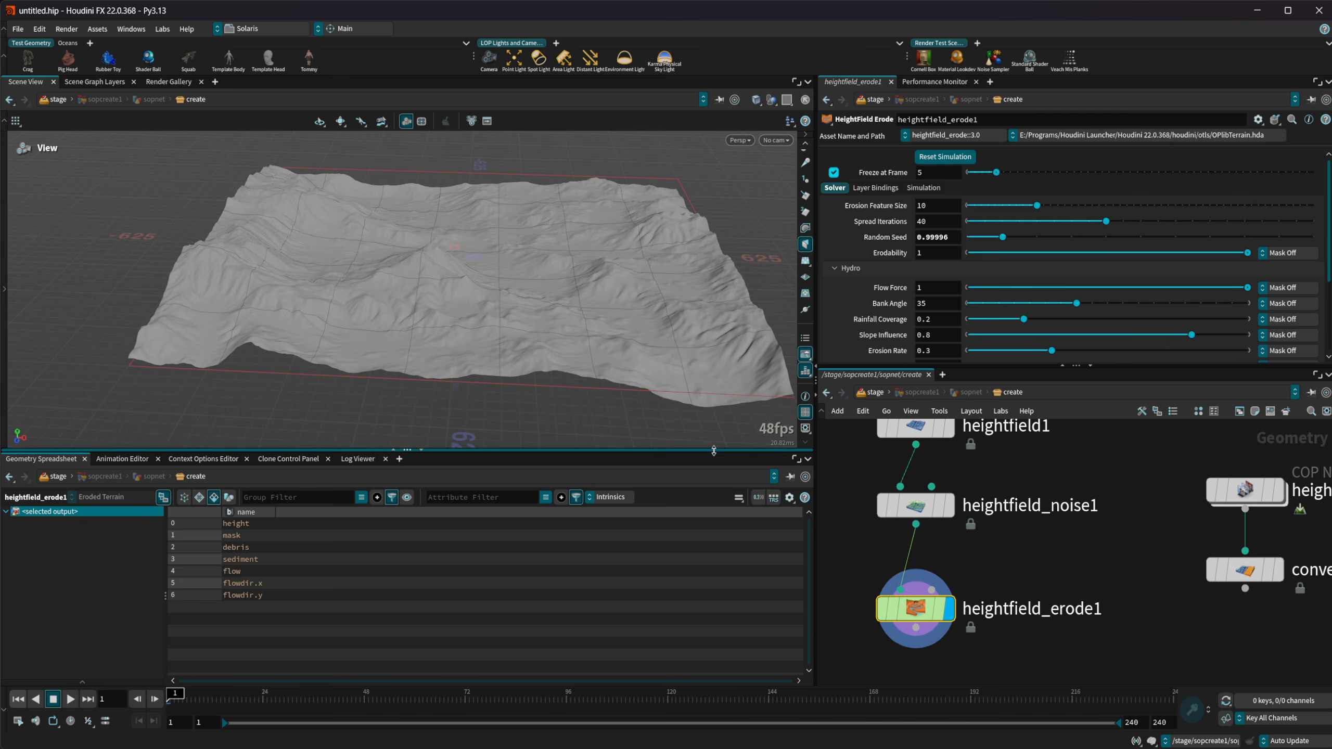
pyautogui.hotkey('shift', 'w')
pyautogui.scroll(3, 444, 341)
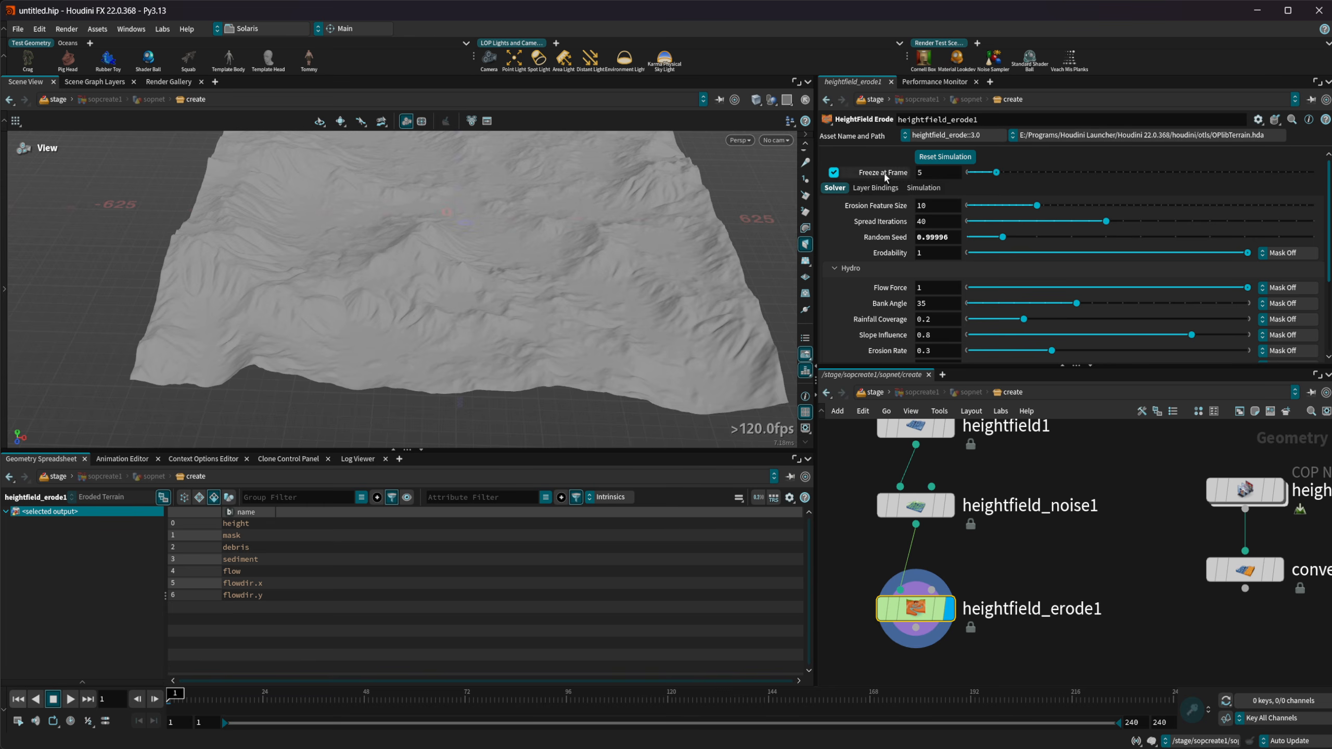
# Step: Disable Freeze at Frame on heightfield_erode1, play the erosion simulation, and return to frame 1
pyautogui.click(834, 172)
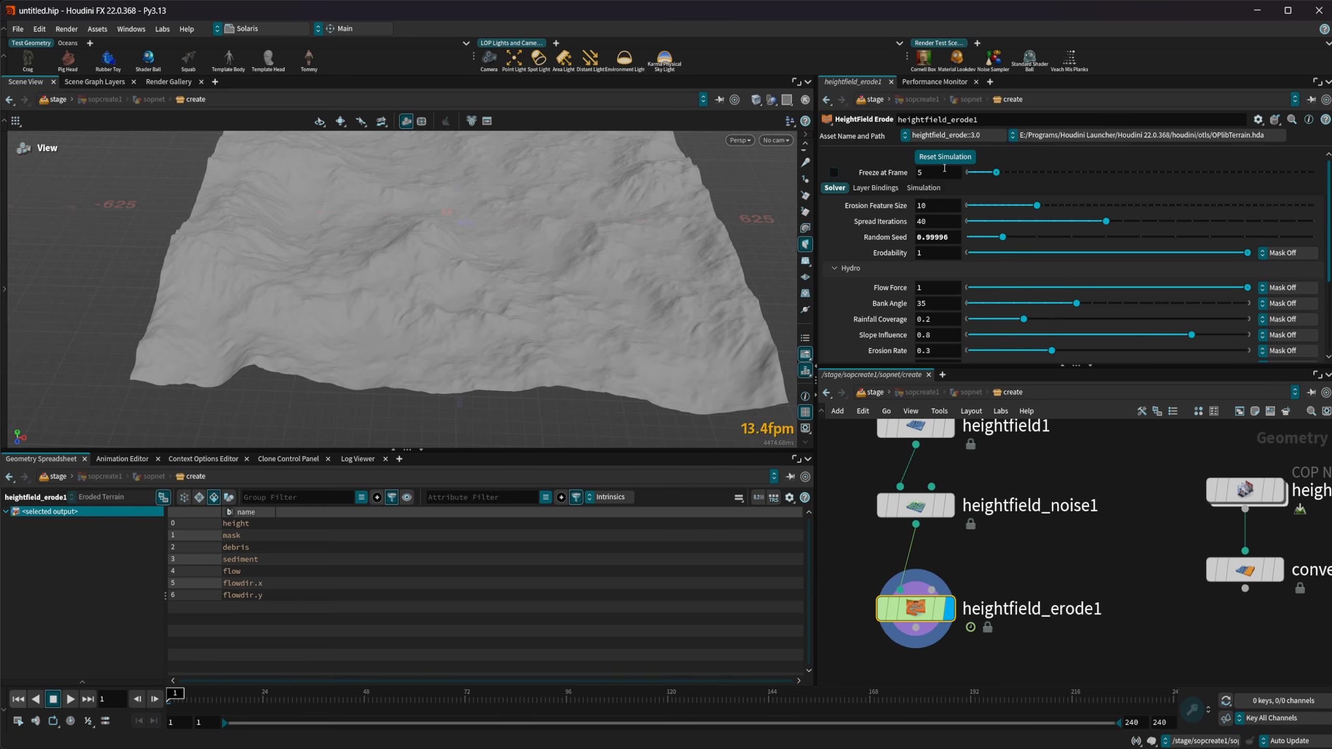
pyautogui.click(70, 698)
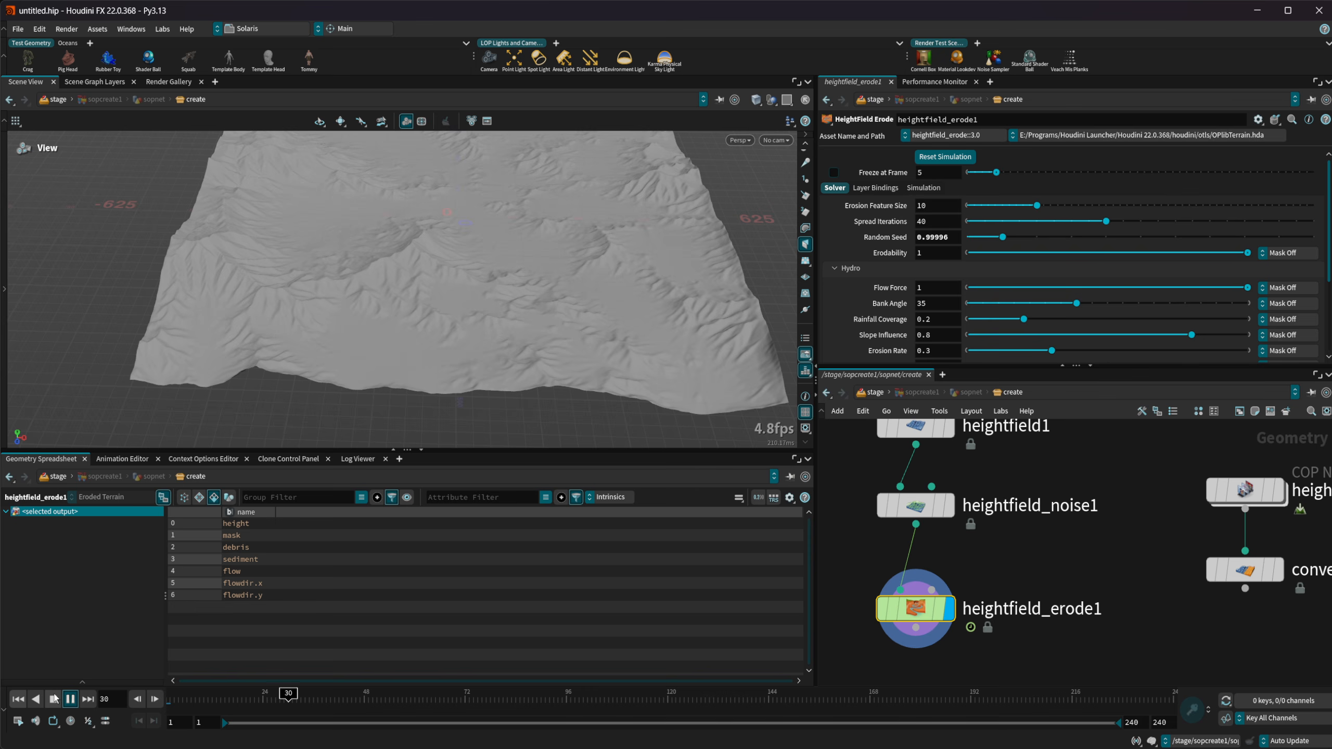
pyautogui.click(53, 699)
pyautogui.click(20, 699)
# Step: Inspect the node network inside heightfield_erode1 and go back to the create network
pyautogui.moveTo(1168, 592); pyautogui.dragTo(1133, 547, button='middle')
pyautogui.doubleClick(936, 589)
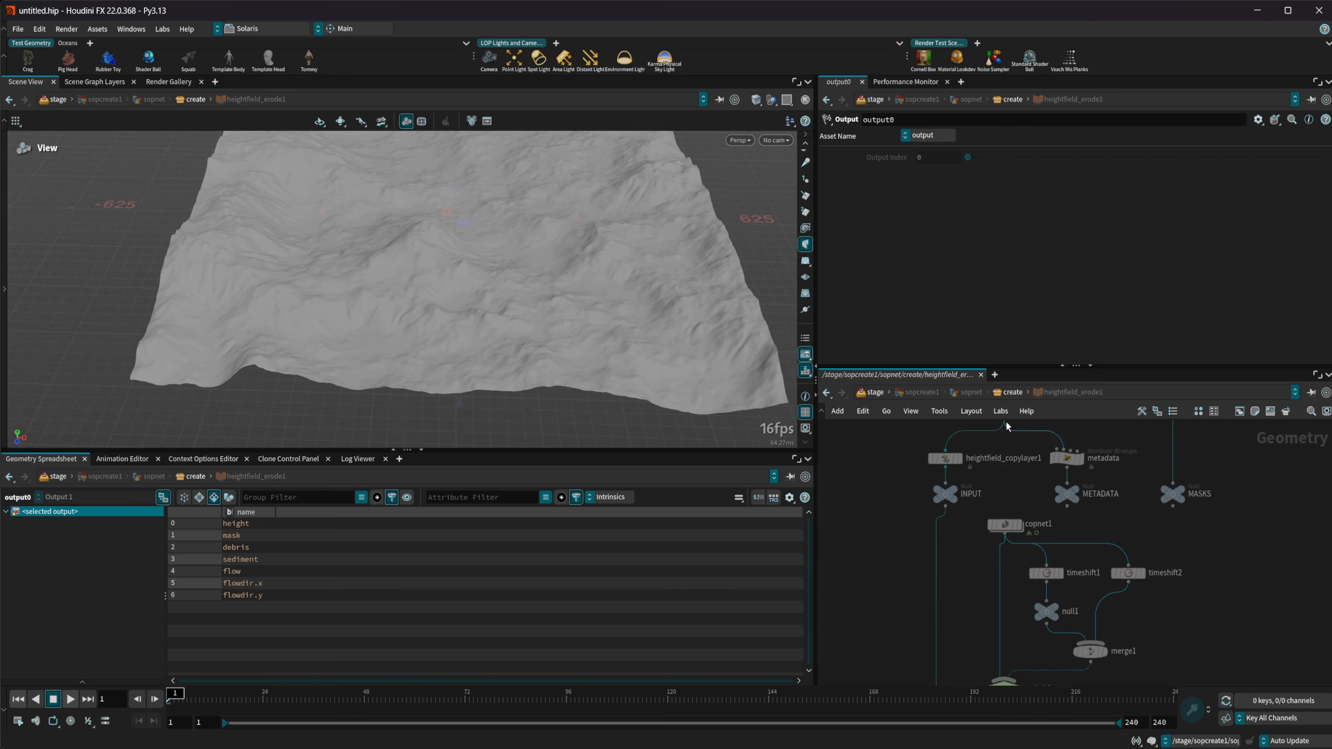
pyautogui.click(1005, 400)
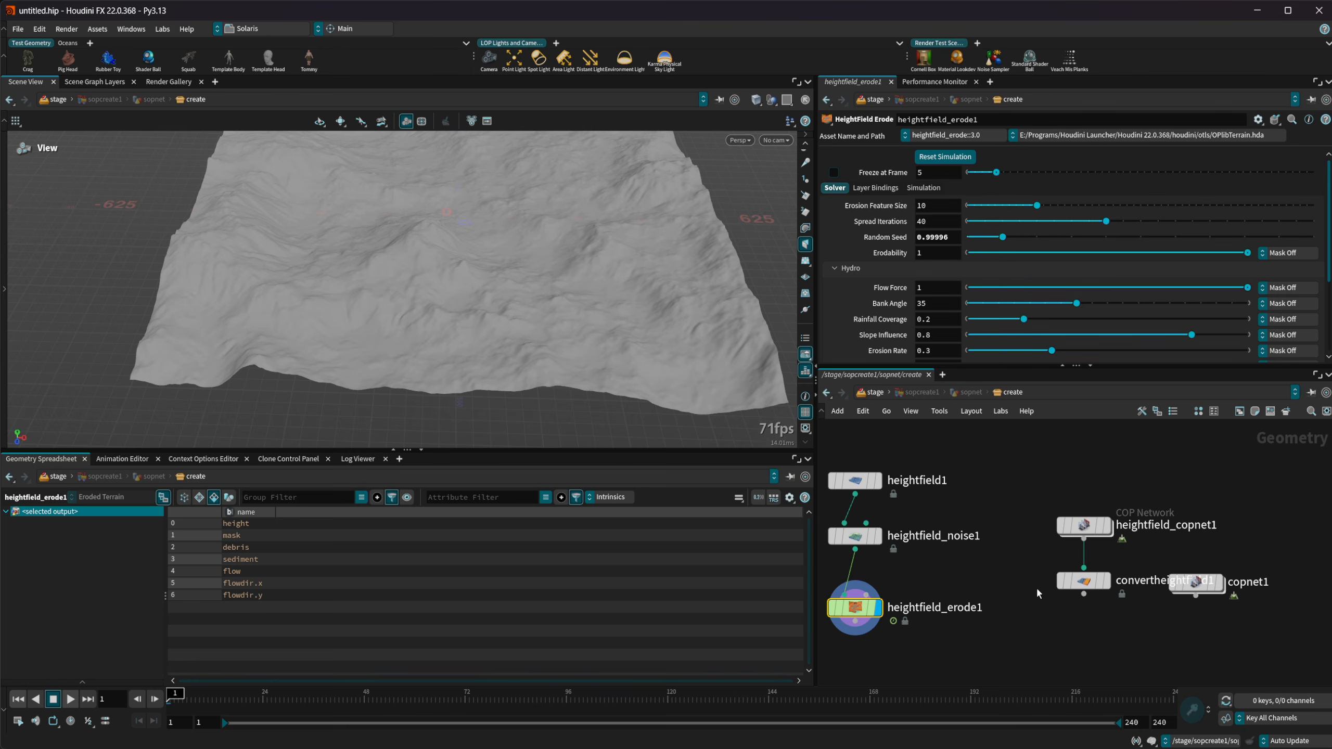
# Step: Select and display convertheightfield1 and view its polygon terrain from a lower angle
pyautogui.click(1080, 584)
pyautogui.click(1108, 580)
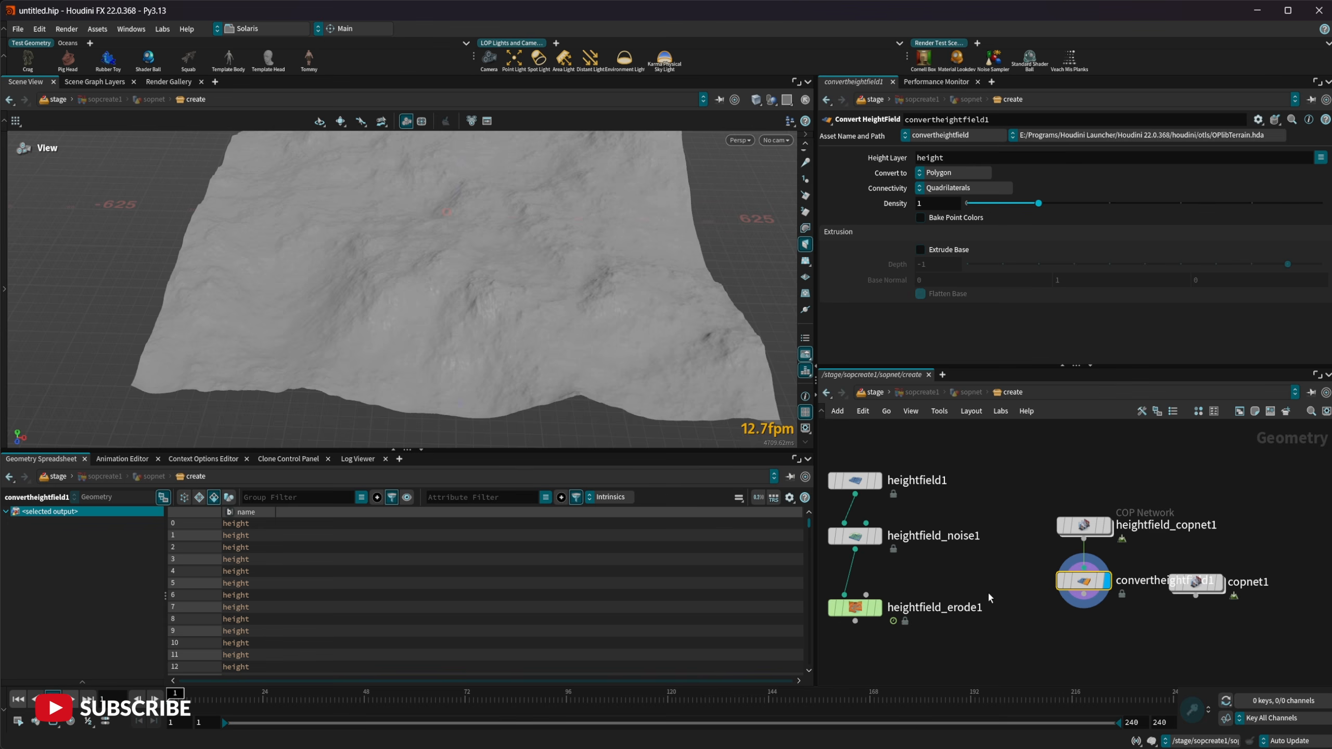
pyautogui.moveTo(587, 283); pyautogui.dragTo(462, 320)
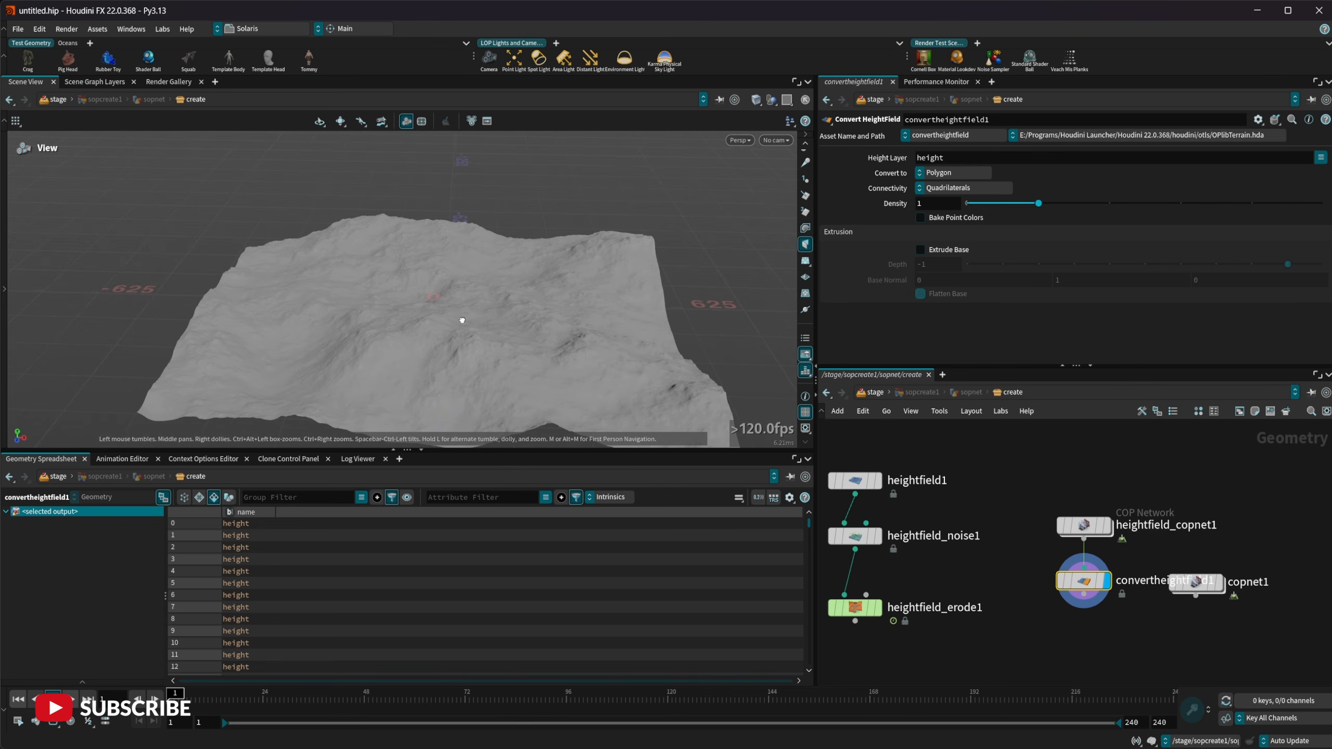